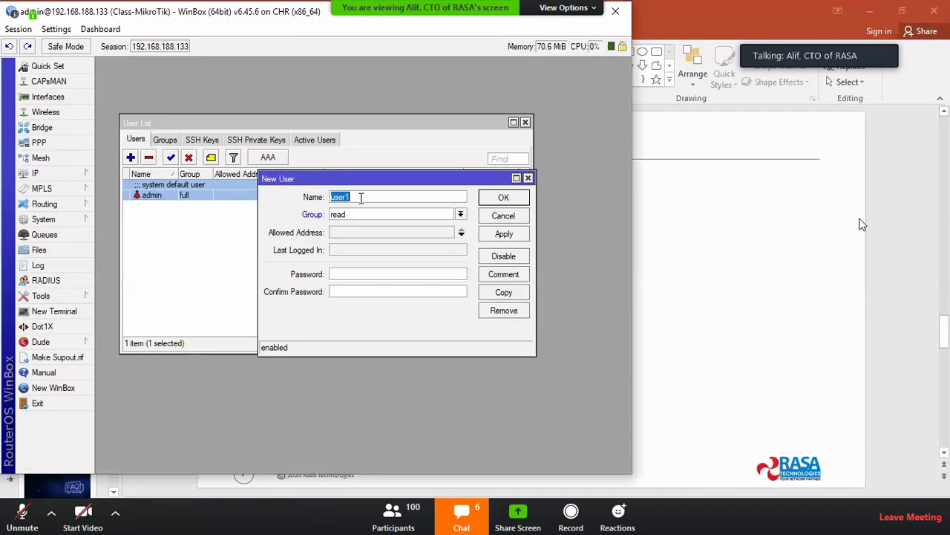
Name the new user 'rasa', keep its group as read, and go to the Allowed Address field.
type("a")
key("BackSpace")
type("rasa")
left_click(390, 222)
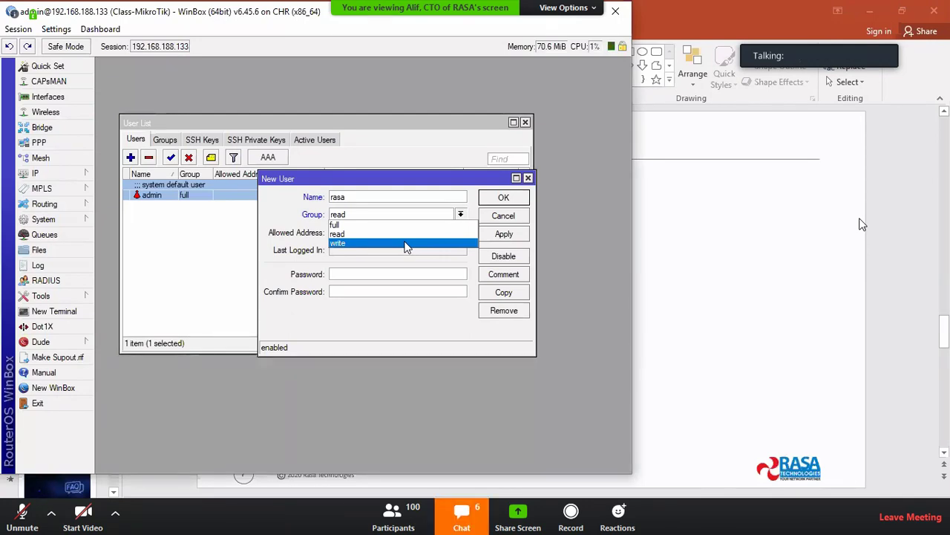
left_click(443, 171)
left_click(385, 232)
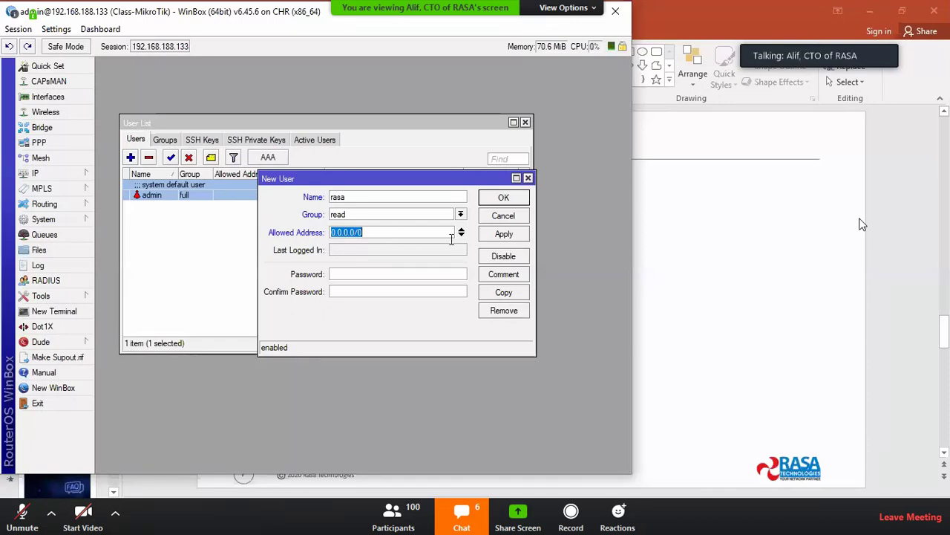
Clear the allowed address, set and confirm the user's password, and create user rasa.
key("BackSpace")
left_click(414, 277)
type("****")
key("Tab")
type("****")
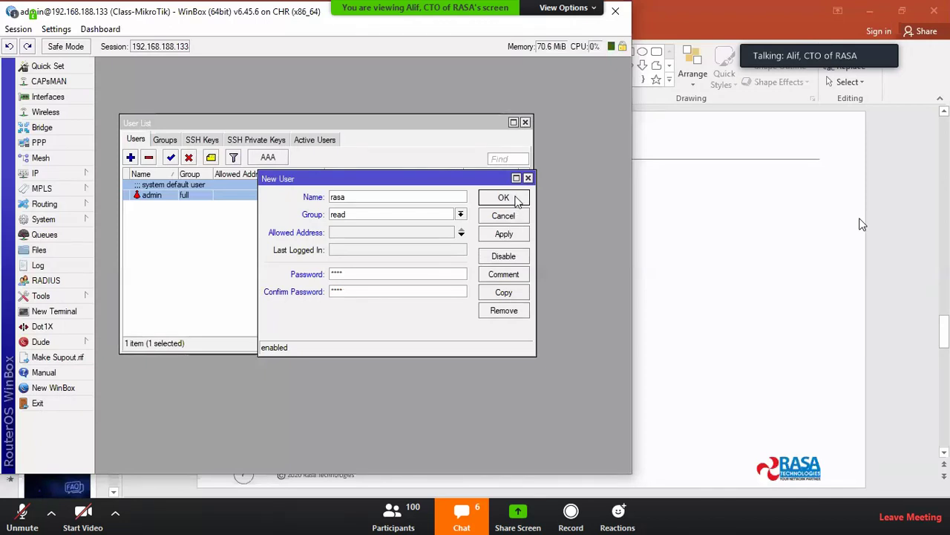
left_click(501, 199)
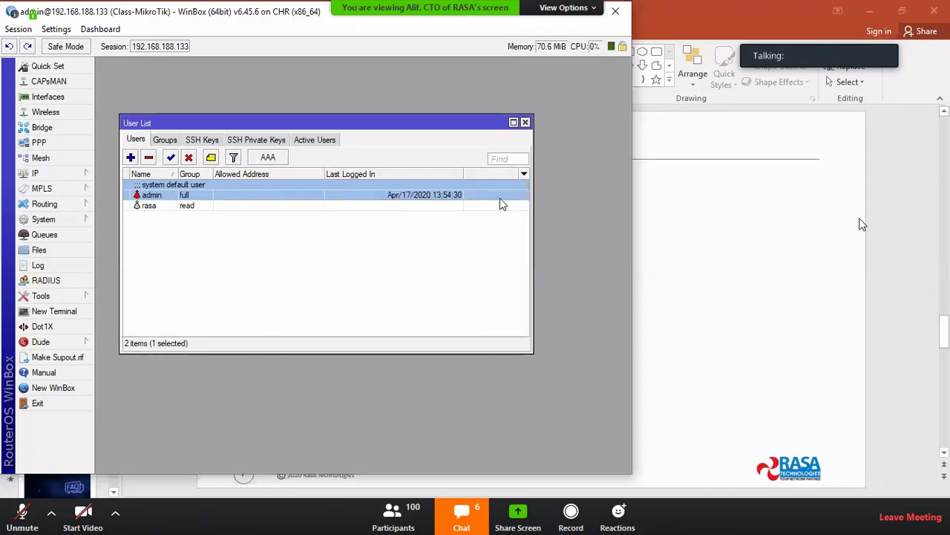
Disable the admin account and close the User List.
left_click(241, 206)
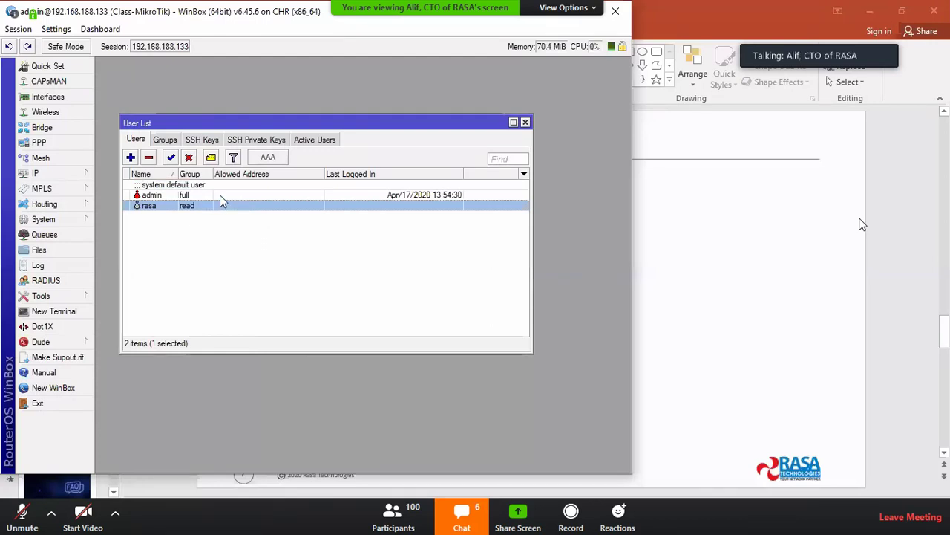
left_click(220, 194)
right_click(220, 198)
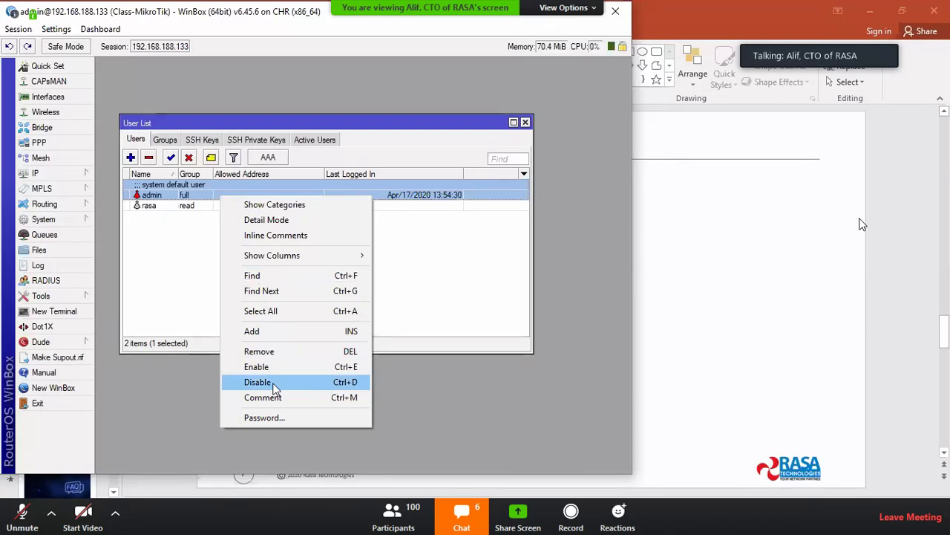
left_click(426, 317)
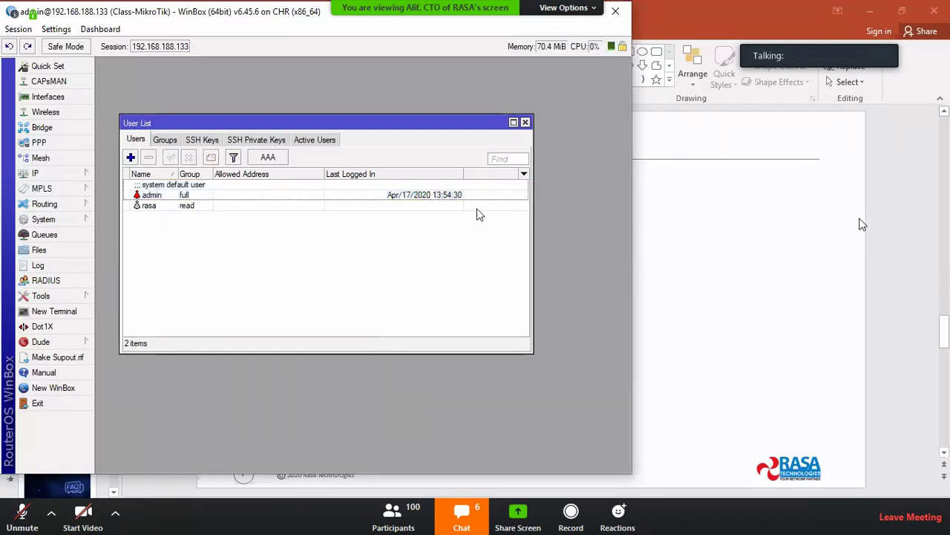
left_click(525, 122)
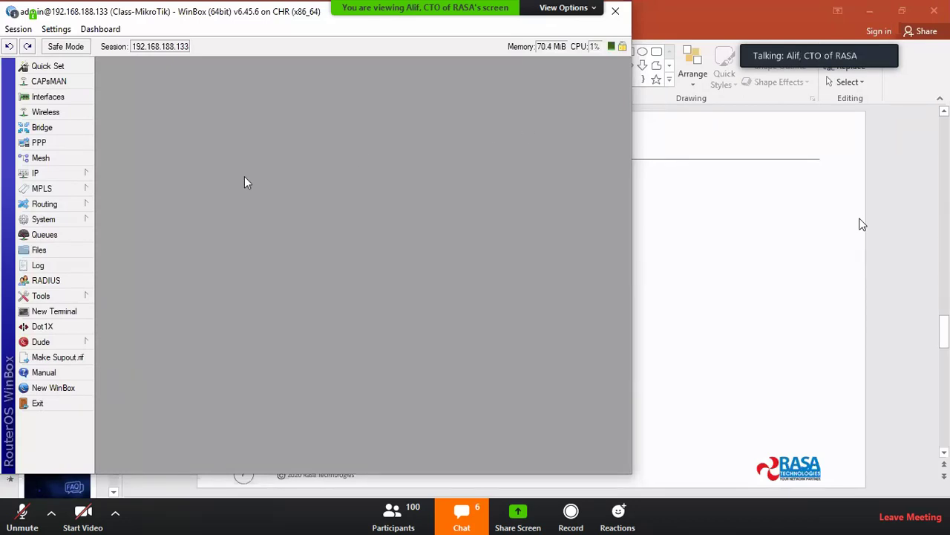
Open the IP Service List and the api service's settings, which show port 8728.
left_click(87, 174)
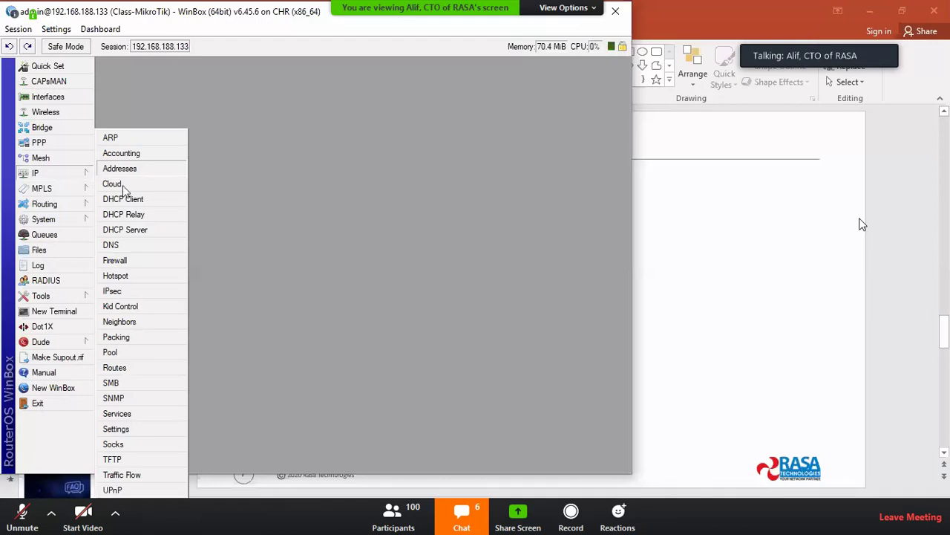
left_click(119, 413)
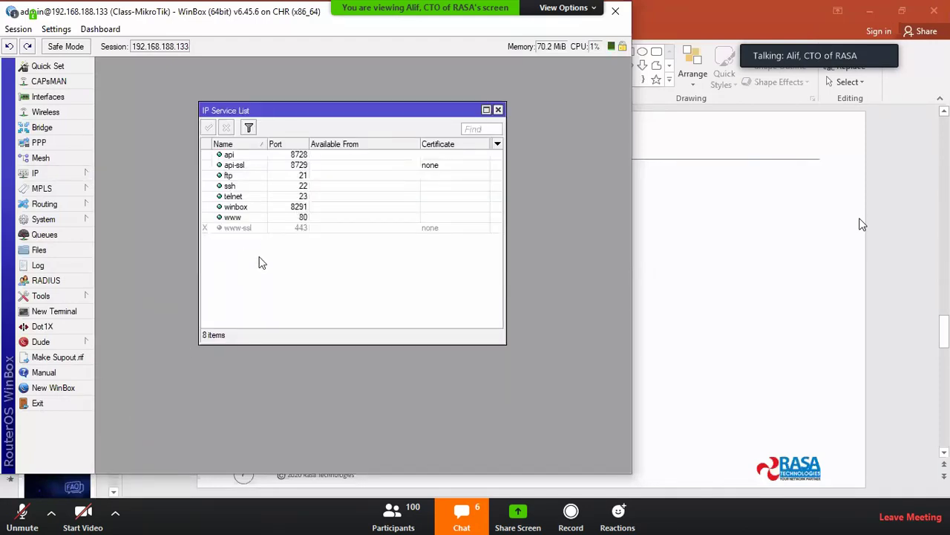
left_click(287, 159)
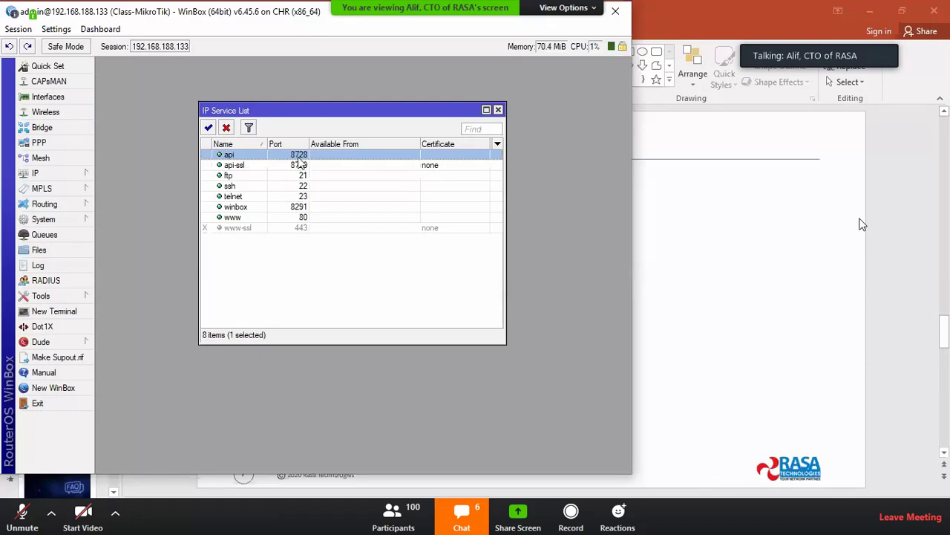
double_click(301, 158)
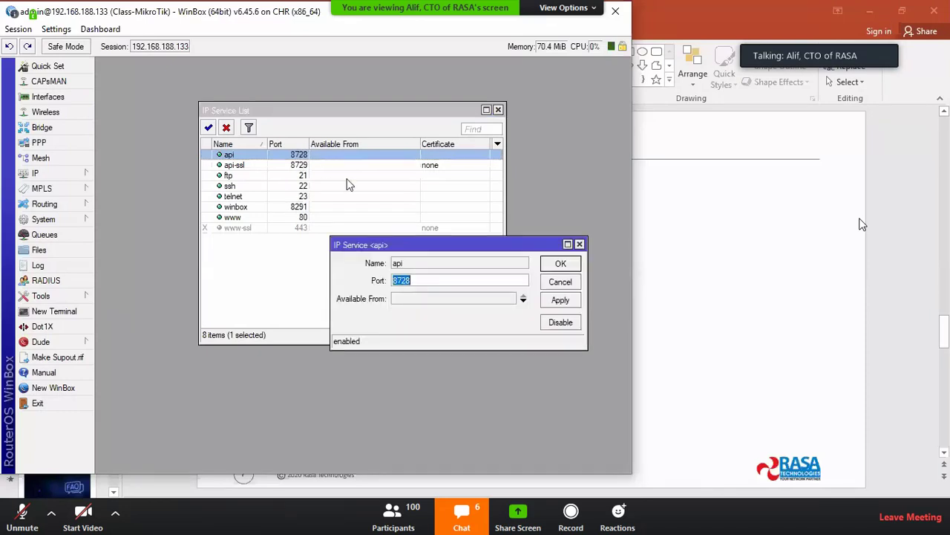
left_click(443, 279)
Leave full-screen view and connect WinBox to another router.
key("Escape")
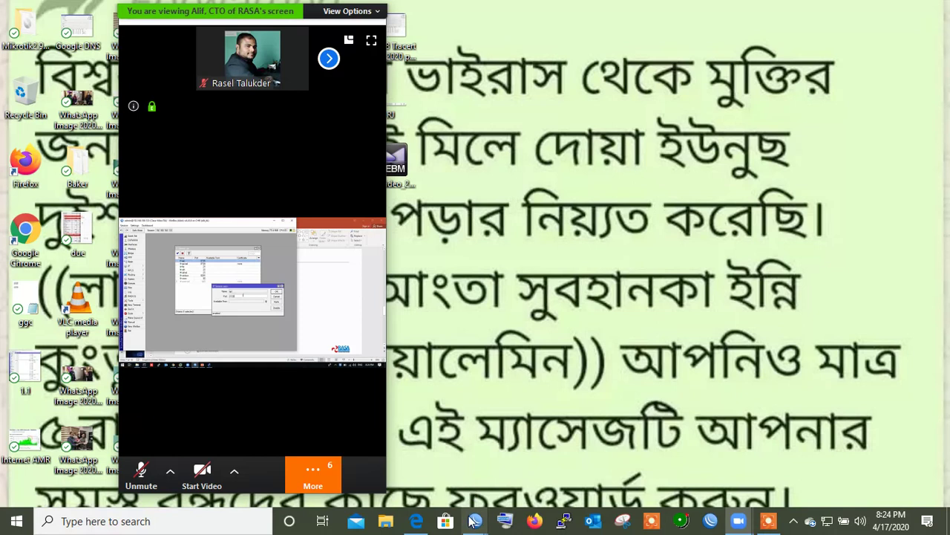
mouse_move(475, 521)
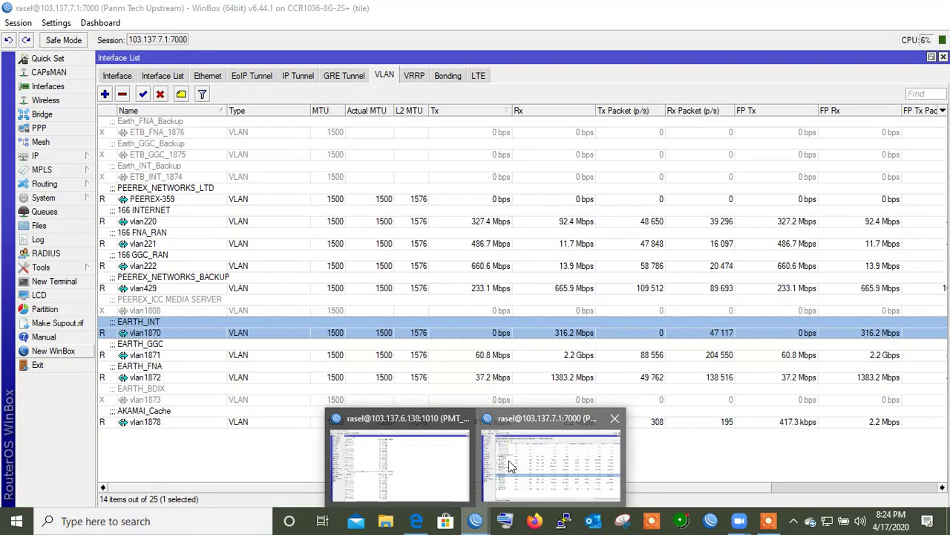
left_click(518, 467)
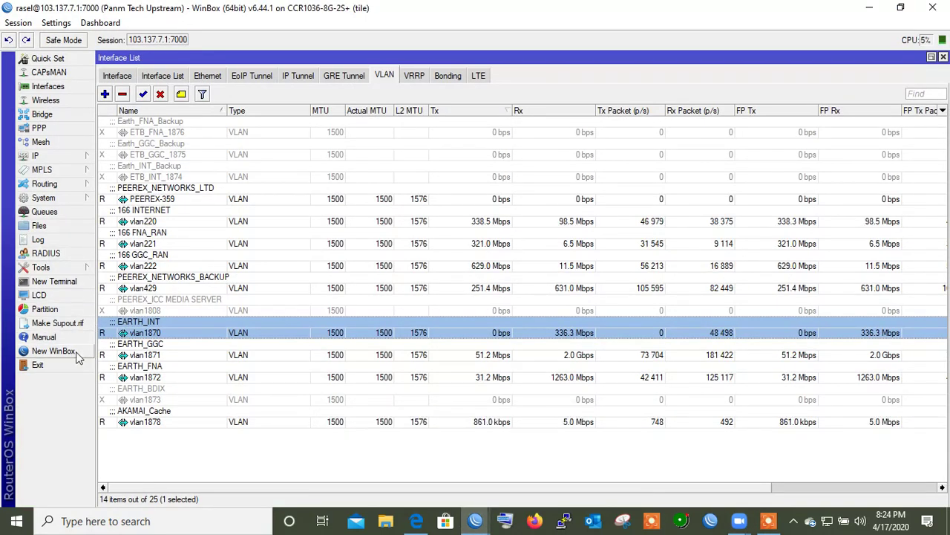
left_click(78, 350)
double_click(483, 310)
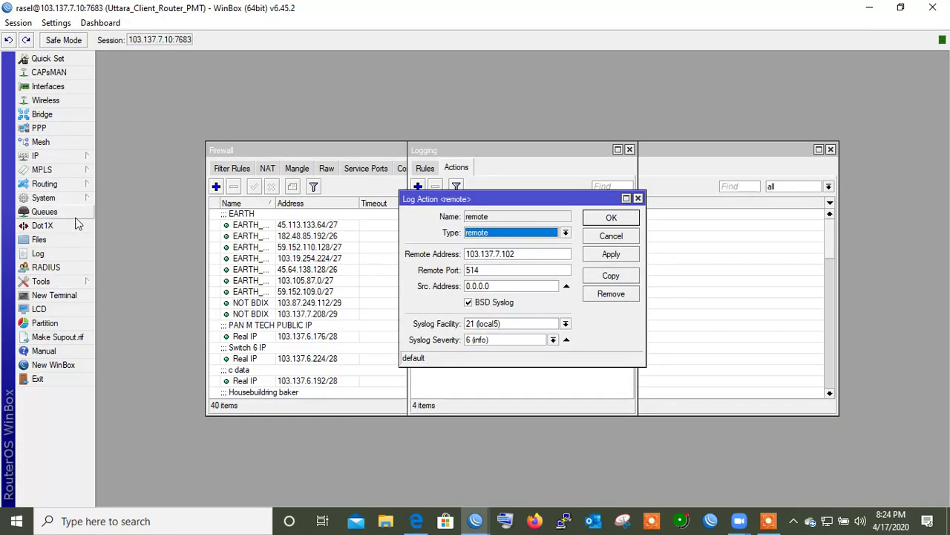
Review that router's IP services, with only winbox and www enabled, then close the list and minimize WinBox.
left_click(75, 159)
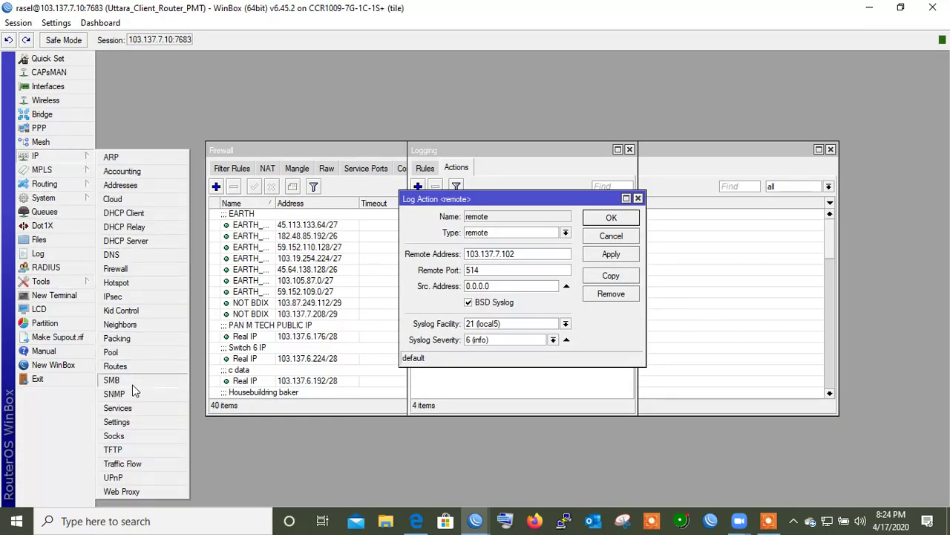
left_click(117, 408)
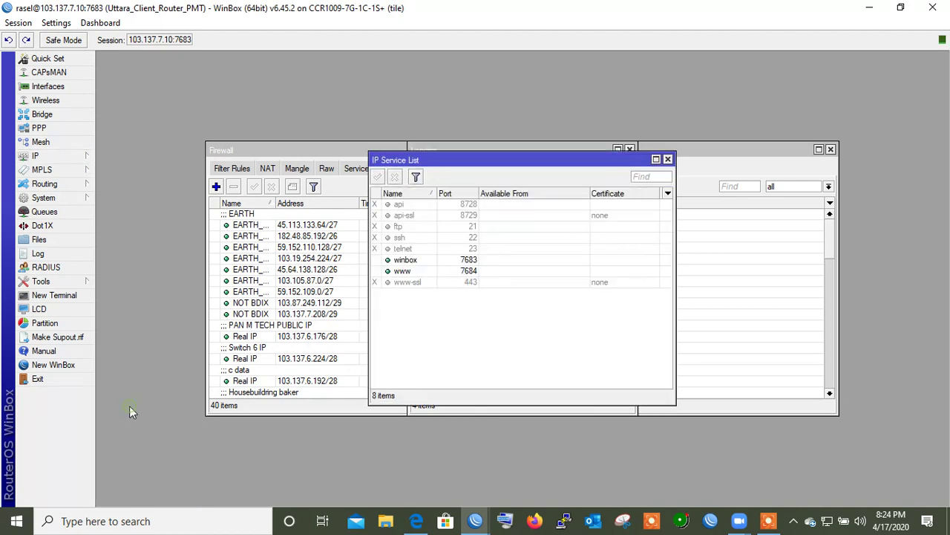
left_click(429, 205)
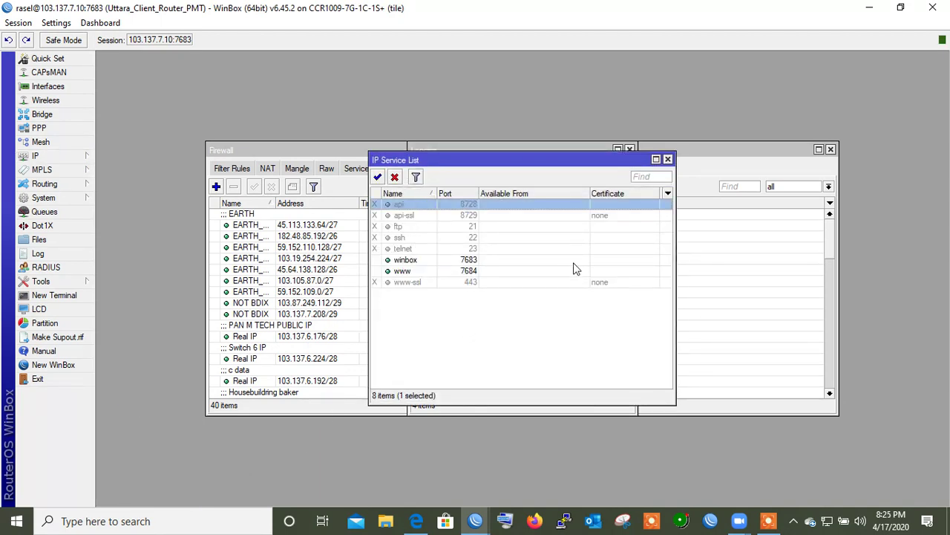
left_click(668, 159)
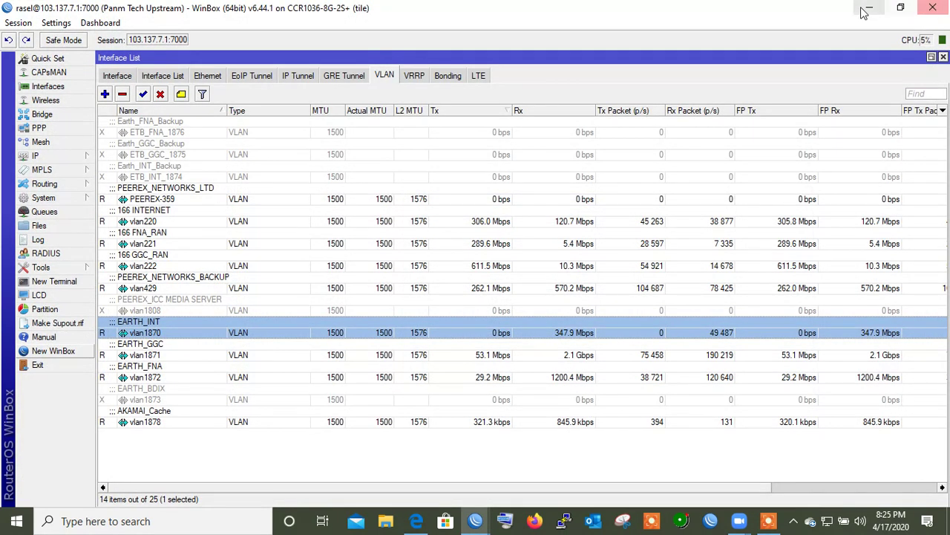
left_click(869, 8)
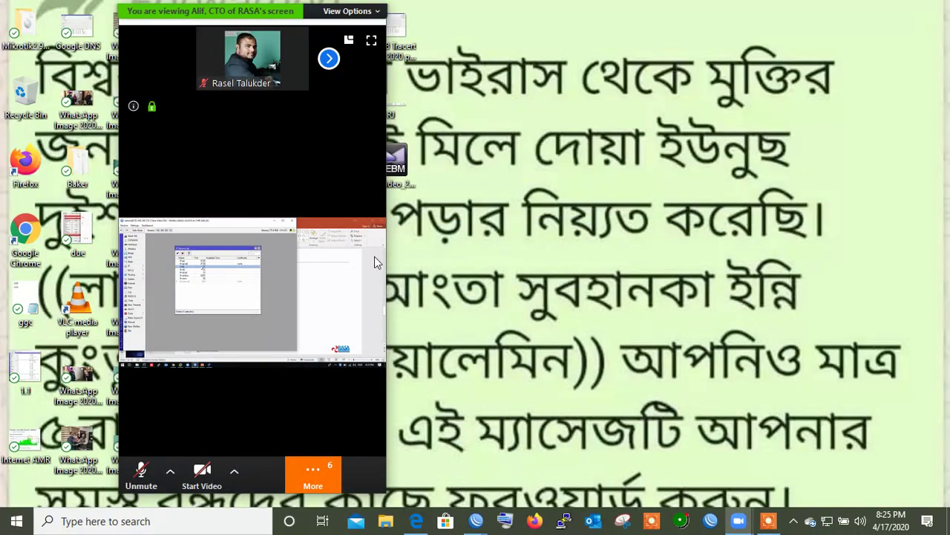
Return to the full shared screen and close the winbox service settings unchanged on port 8291.
left_click(371, 40)
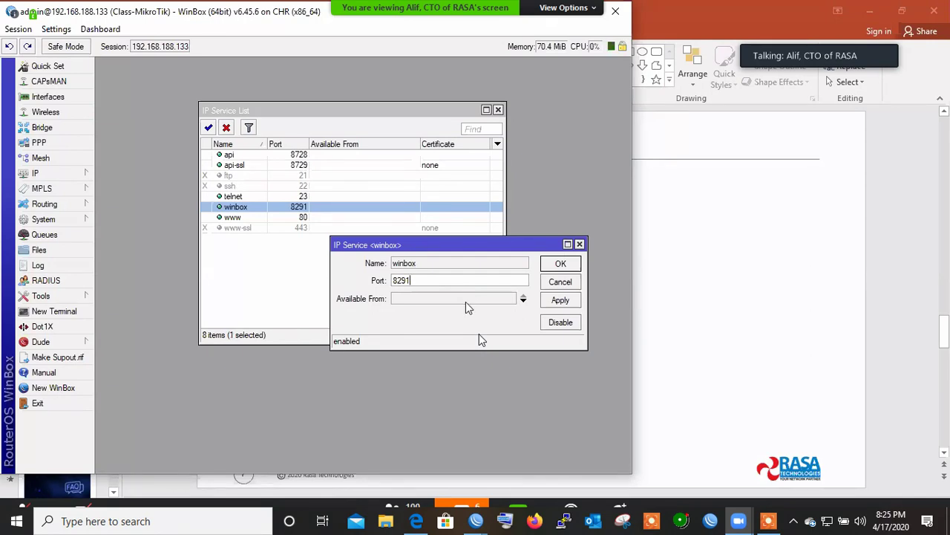
left_click(550, 281)
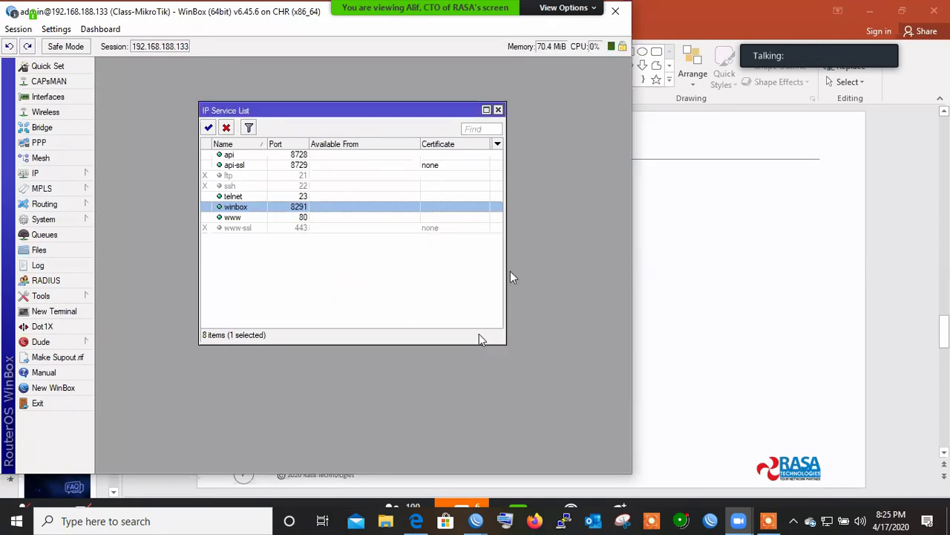
Check that the www service stays on port 80, then close the IP Service List.
double_click(302, 217)
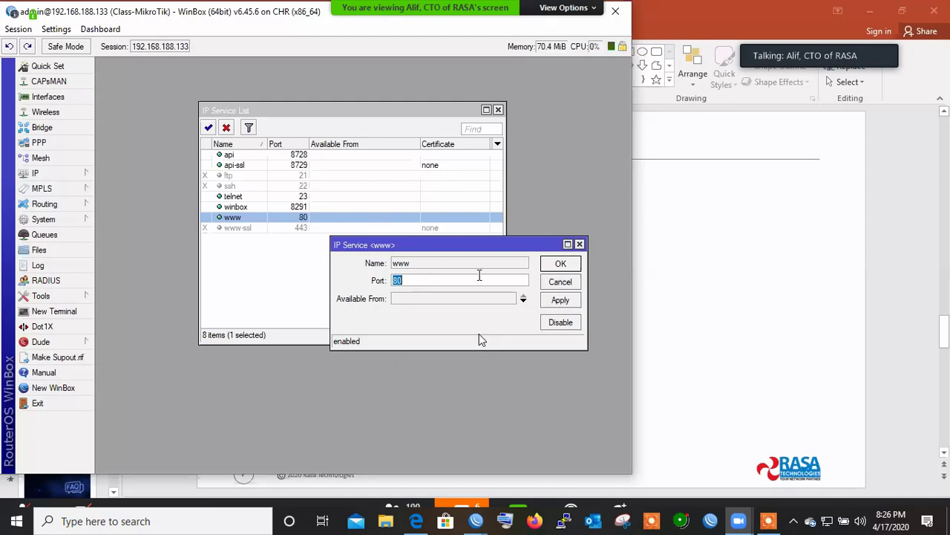
left_click(556, 281)
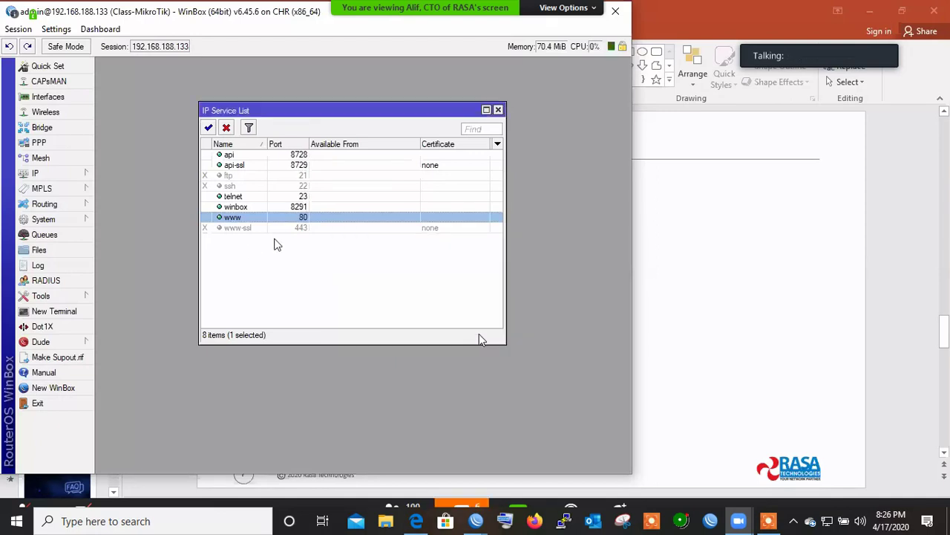
left_click(498, 109)
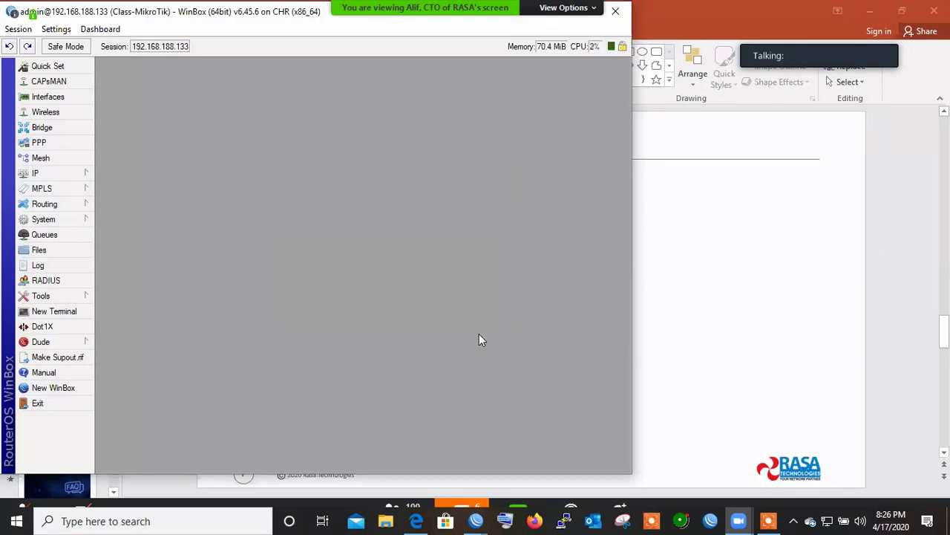
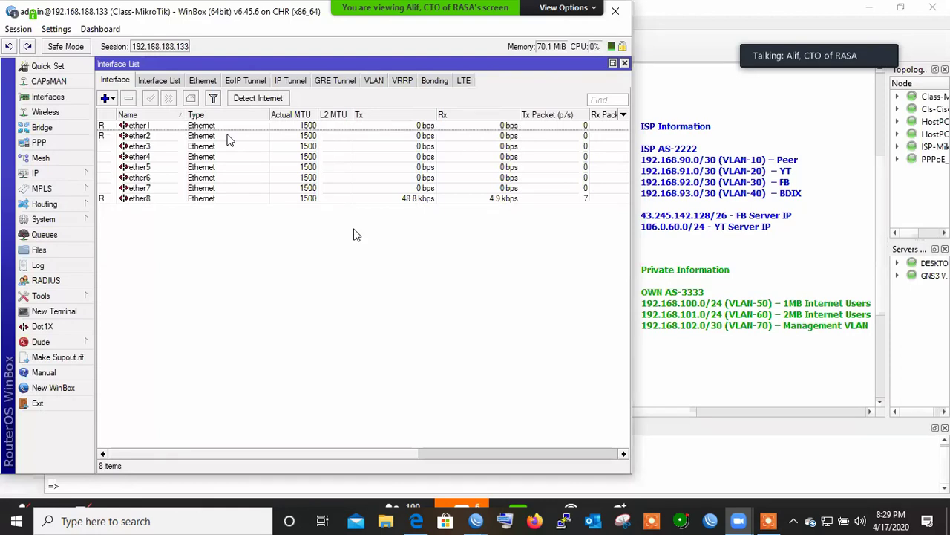
Return the shared Zoom screen to full view.
left_click(694, 414)
double_click(328, 218)
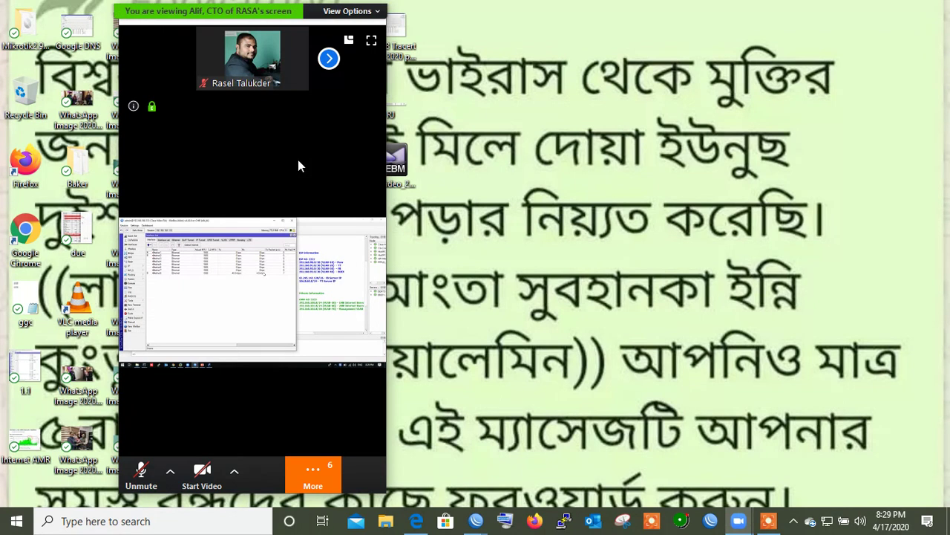
double_click(298, 159)
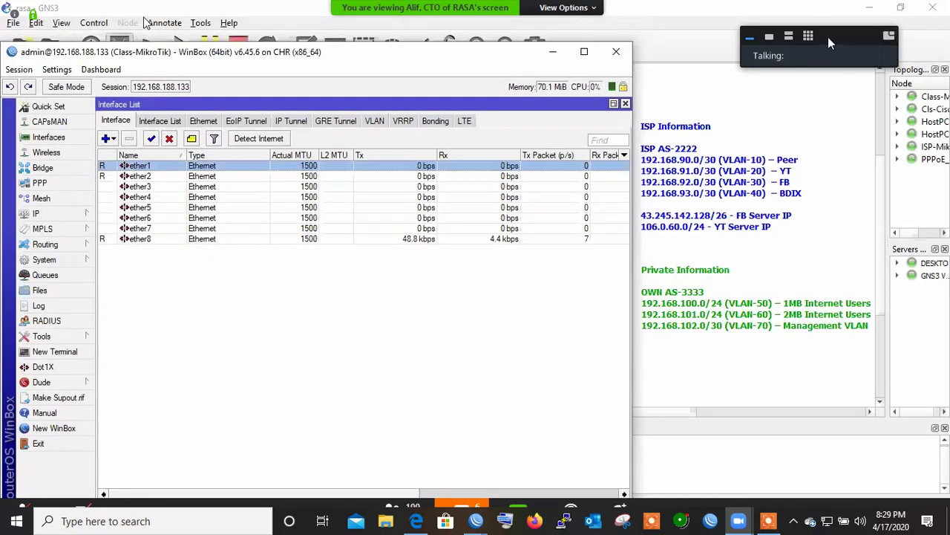
Change the participant video layout, ending with the video tile hidden.
left_click(790, 37)
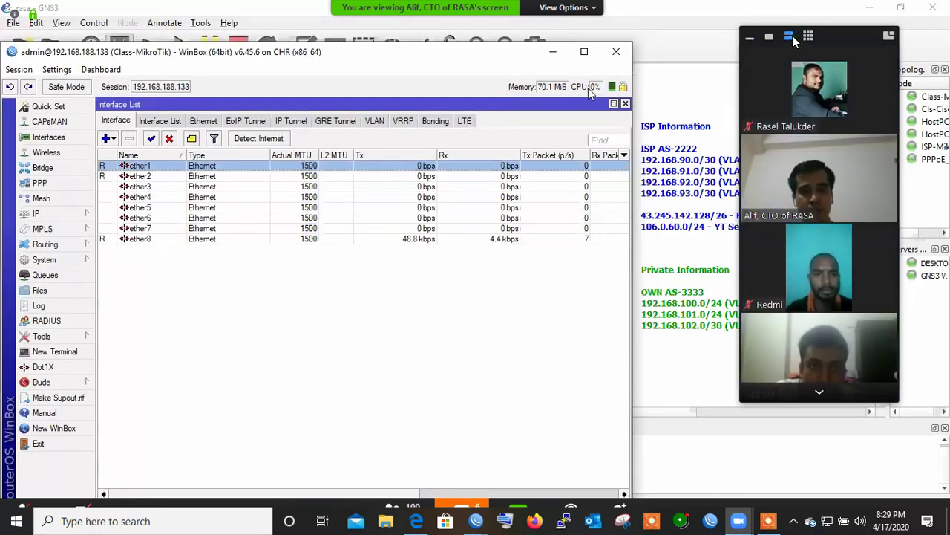
left_click(770, 39)
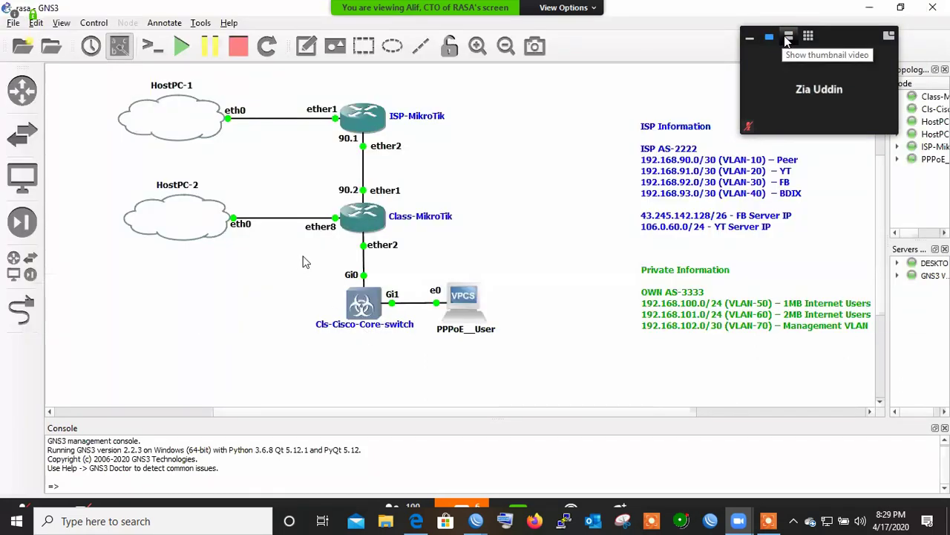
left_click(787, 39)
left_click(770, 38)
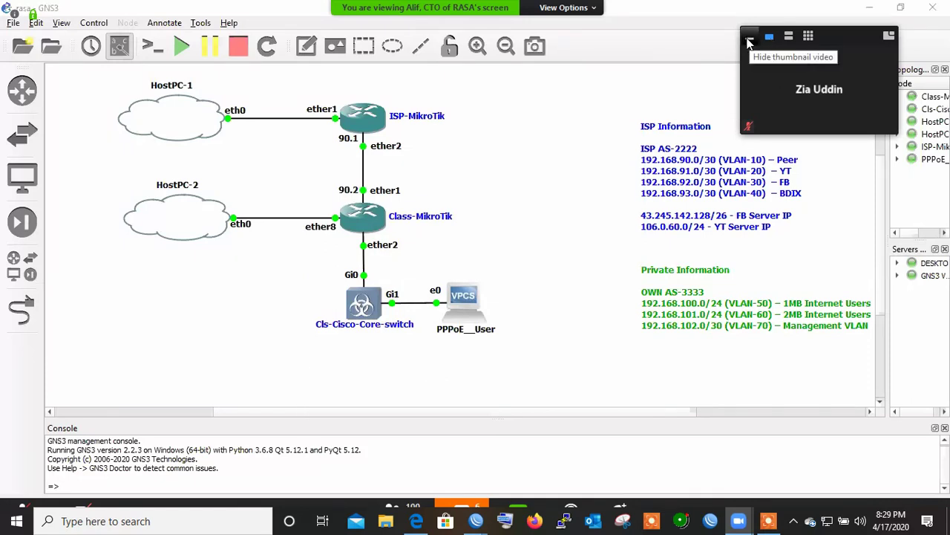
left_click(748, 41)
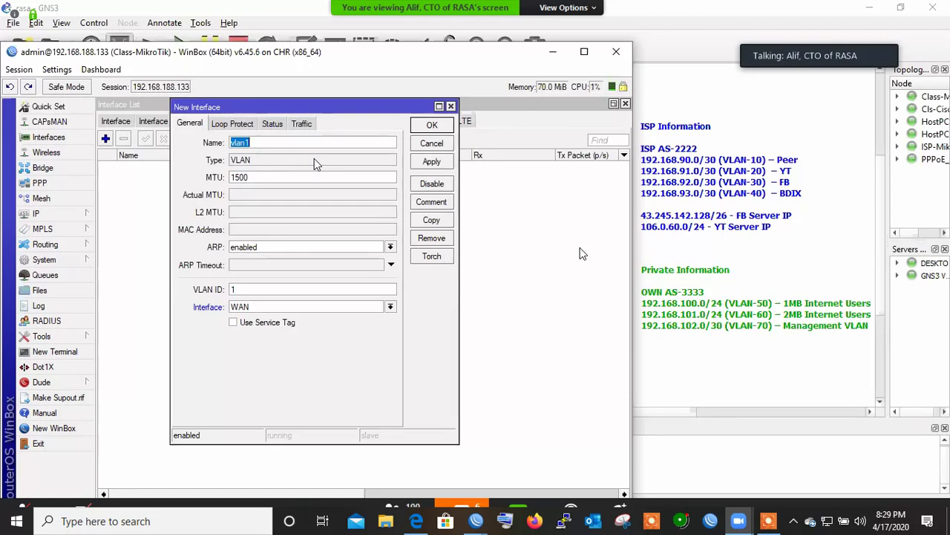
Create WAN VLANs INT (ID 10), YT (ID 20) and FB (ID 30).
type("IN")
type("10")
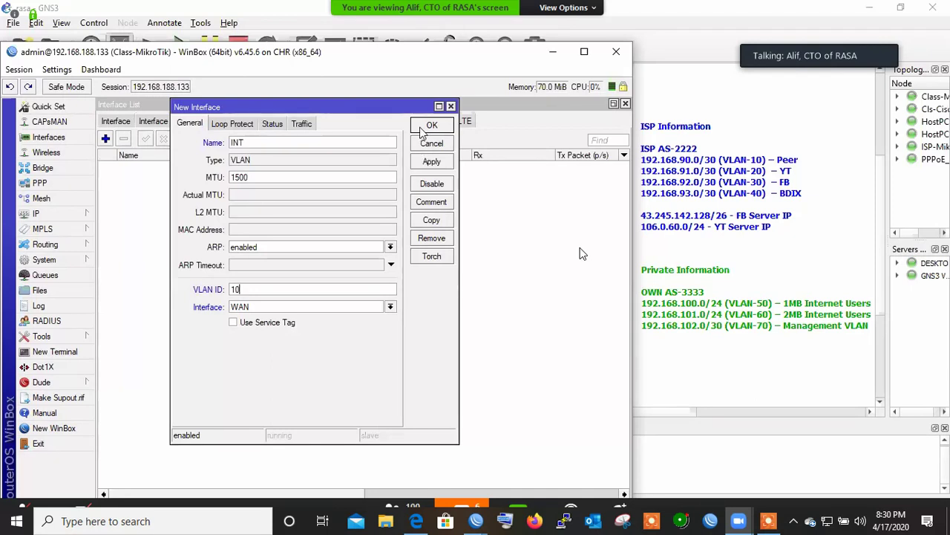
left_click(421, 132)
left_click(106, 139)
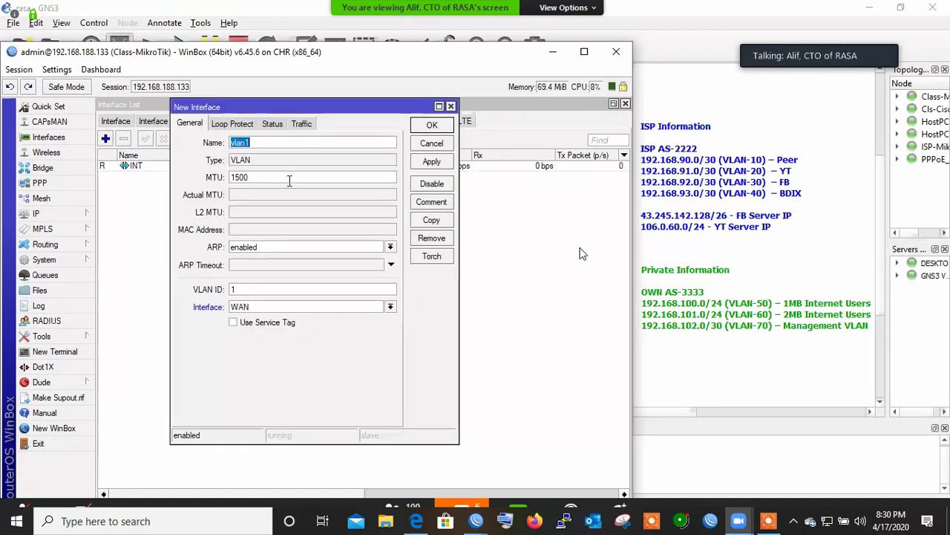
type("YT")
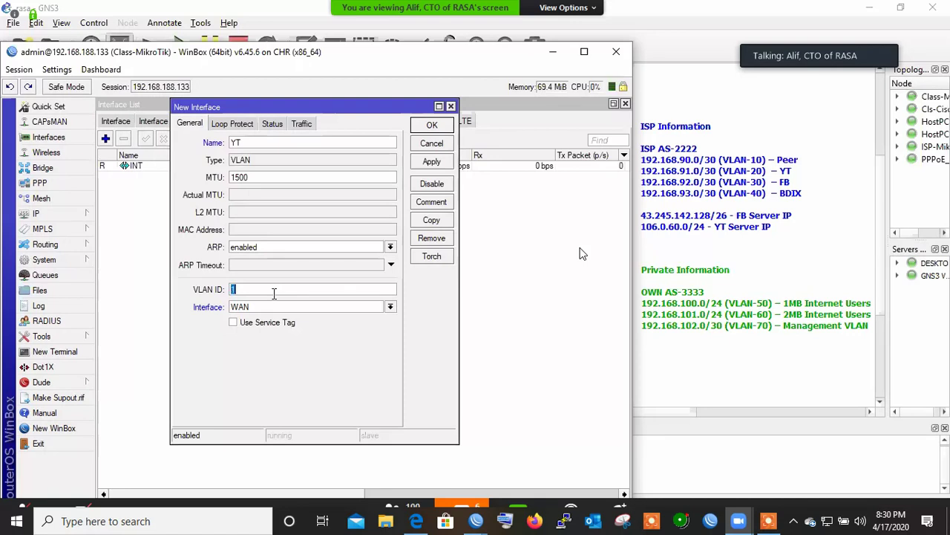
type("20")
left_click(430, 126)
left_click(106, 139)
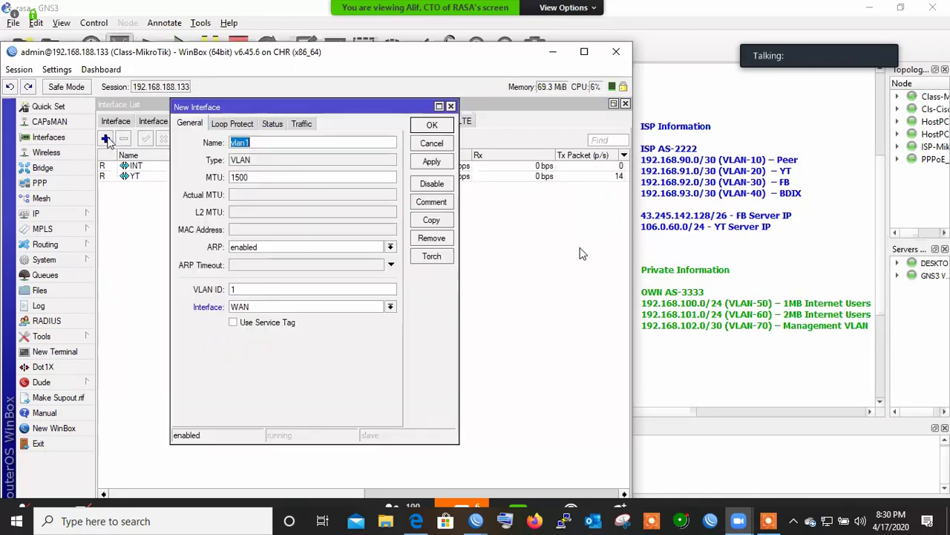
type("FB")
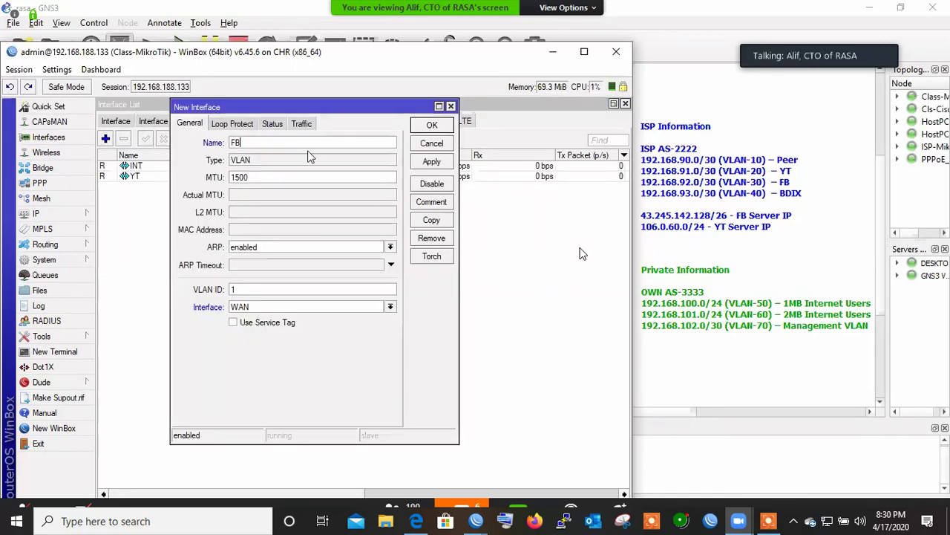
double_click(252, 288)
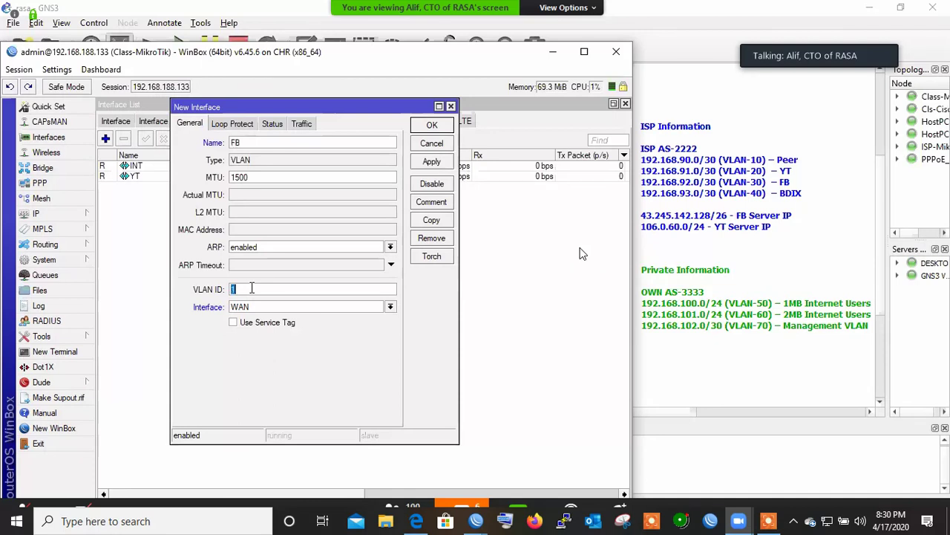
type("30")
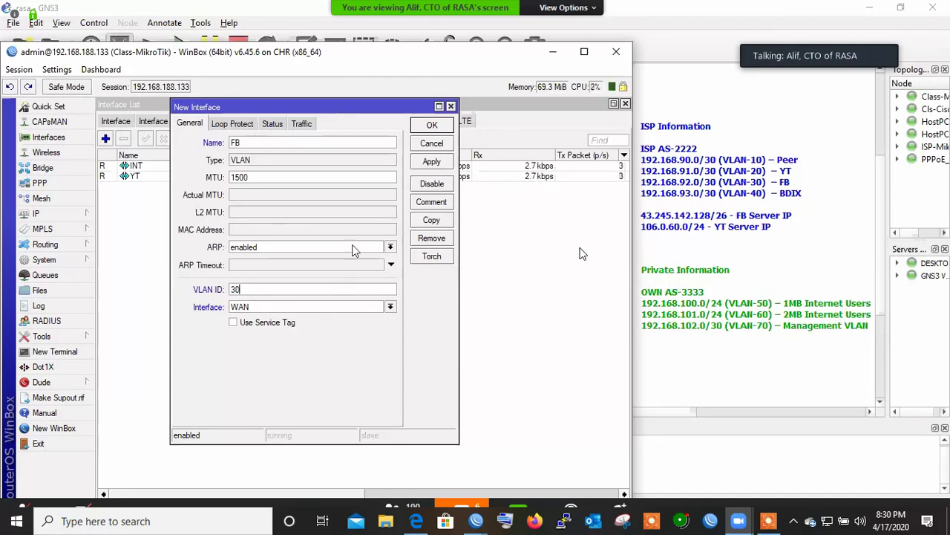
left_click(430, 128)
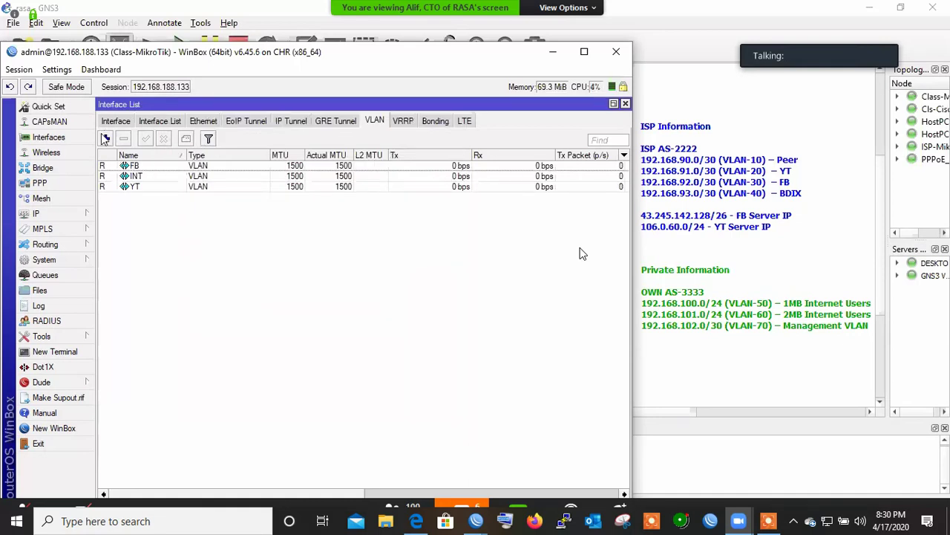
Add the BDIX VLAN with ID 40 on WAN.
left_click(105, 138)
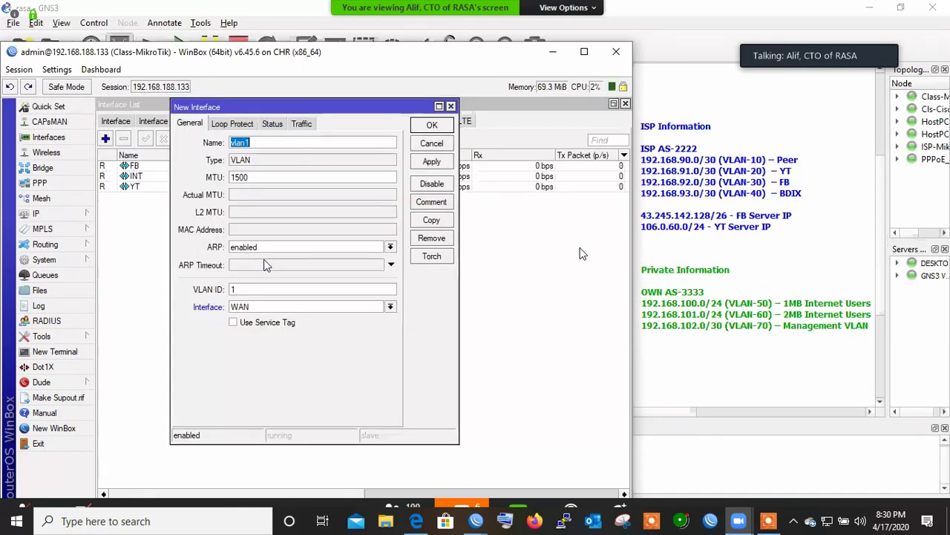
type("BDIX")
double_click(257, 288)
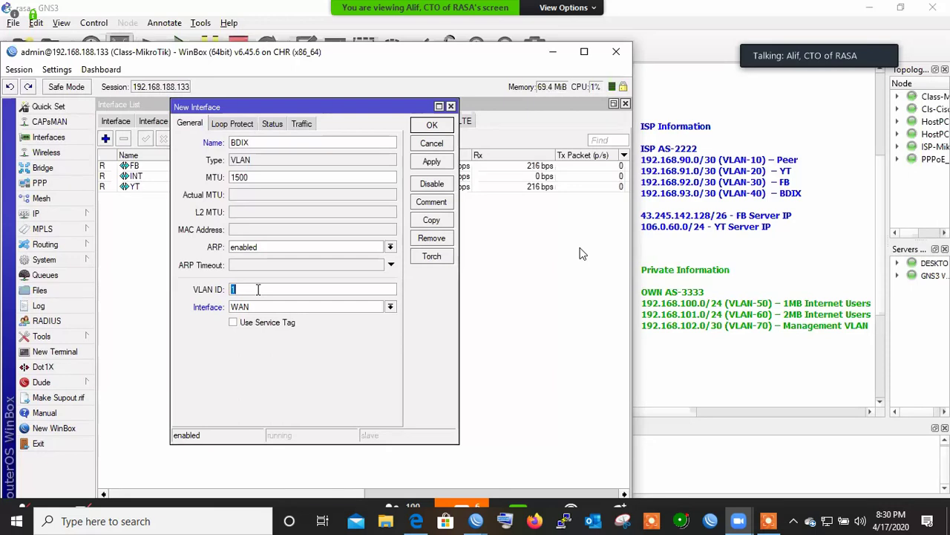
type("40")
left_click(430, 126)
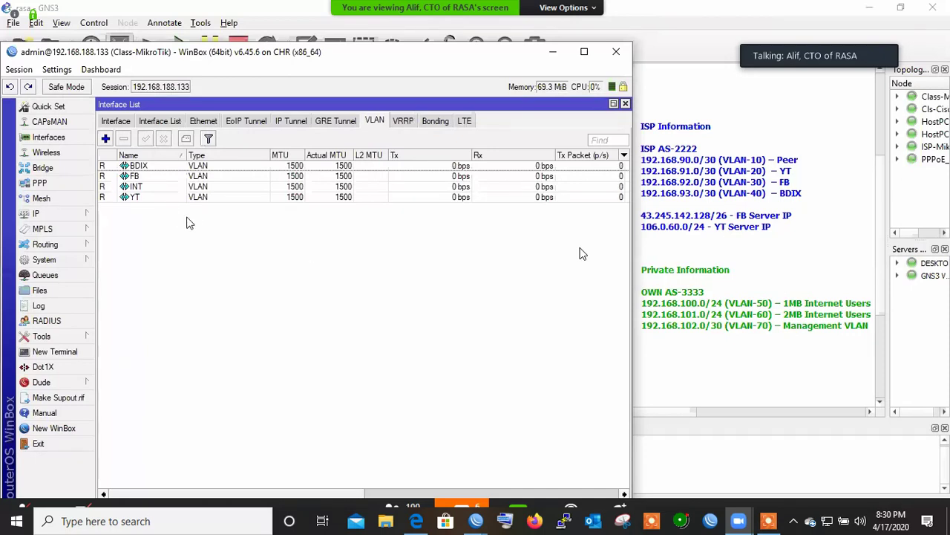
Add VLAN vlan-50 with ID 50 on the LAN interface.
left_click(106, 139)
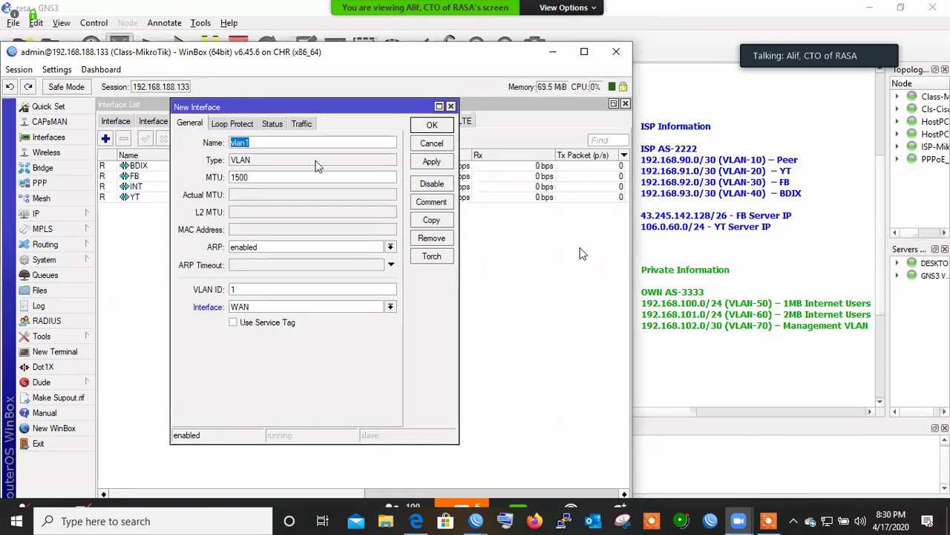
key("End")
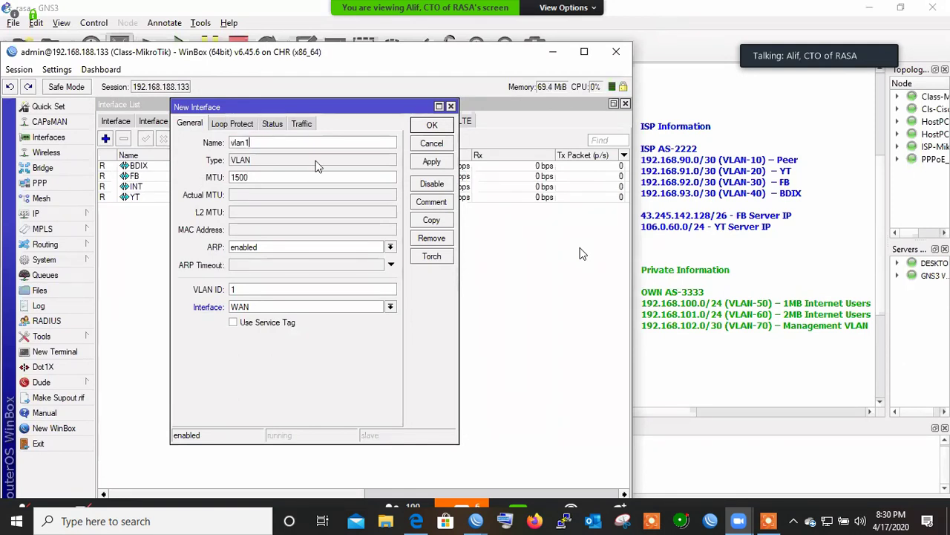
key("BackSpace")
key("BackSpace")
key("BackSpace")
key("BackSpace")
type("V")
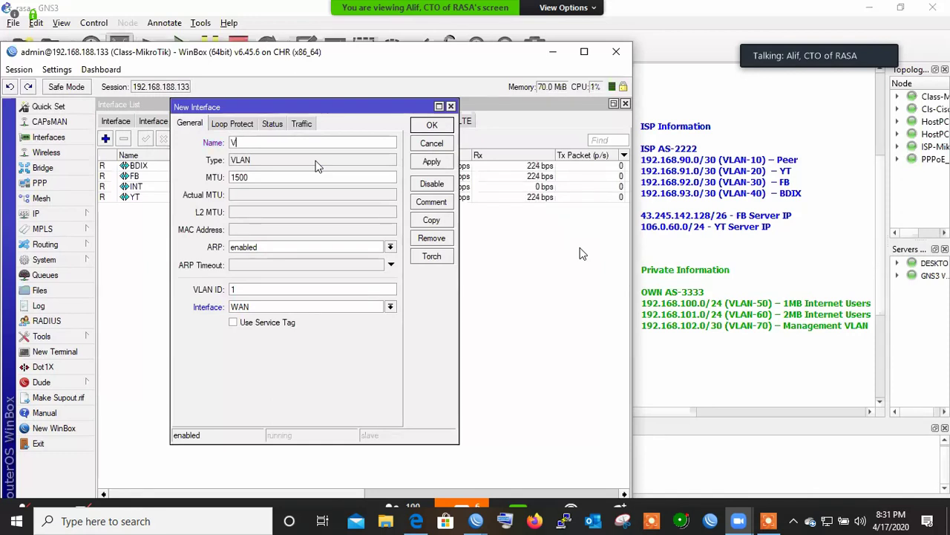
key("BackSpace")
key("BackSpace")
key("BackSpace")
type("vlan-50")
key("Tab")
key("Tab")
key("Tab")
key("Tab")
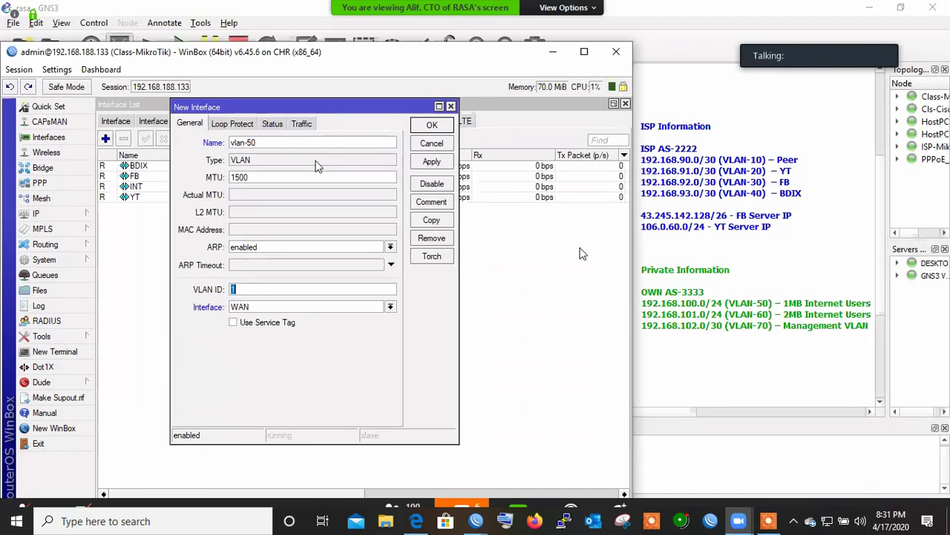
type("50")
left_click(330, 308)
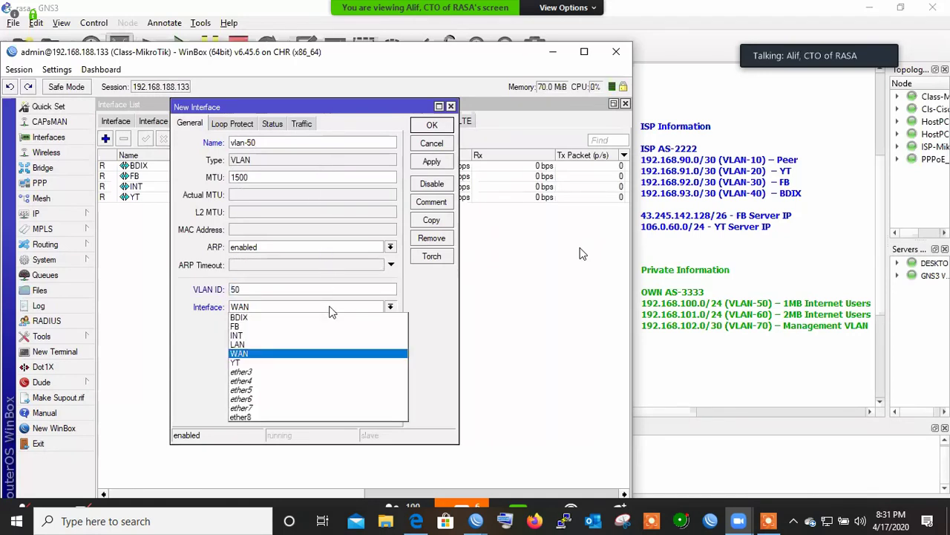
left_click(324, 345)
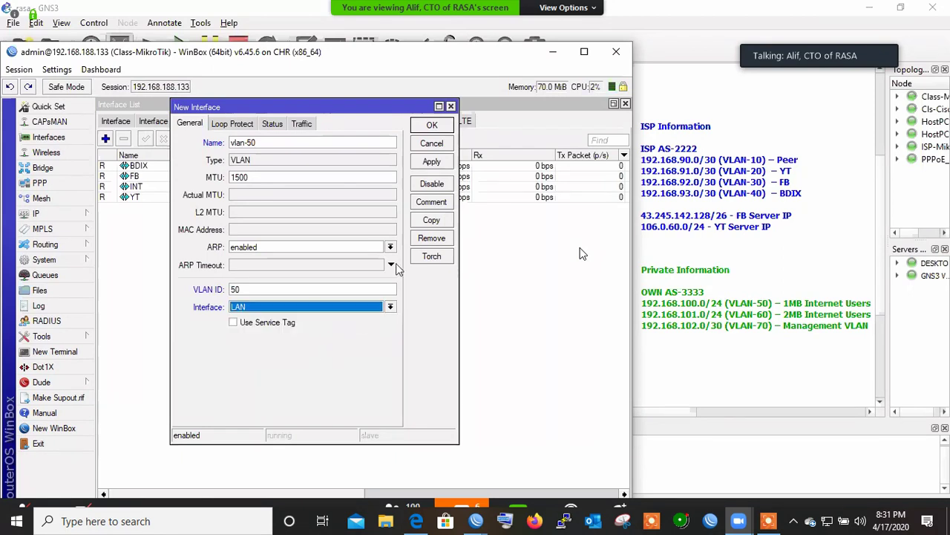
left_click(440, 163)
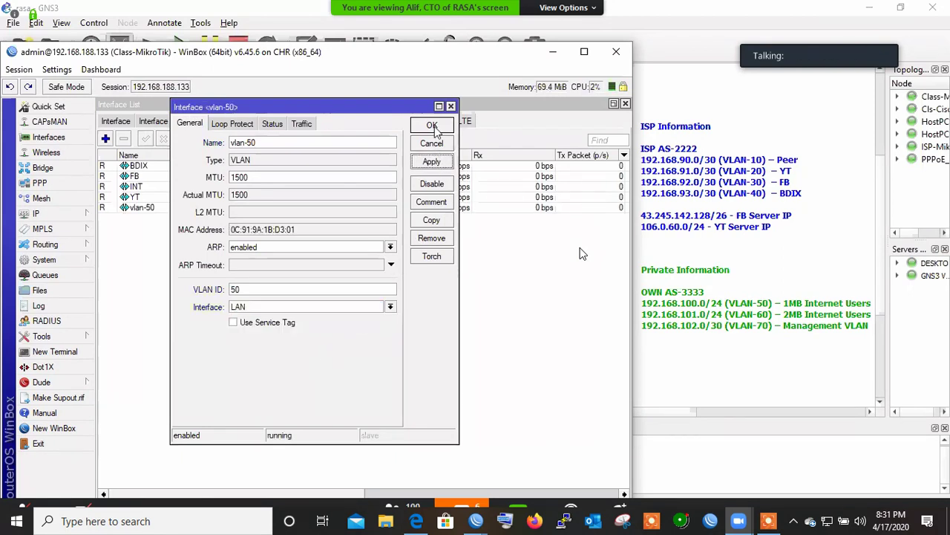
left_click(432, 126)
Add VLAN vlan-60 with ID 60 on the LAN interface.
left_click(106, 138)
left_click(312, 143)
key("BackSpace")
key("BackSpace")
type("n-60")
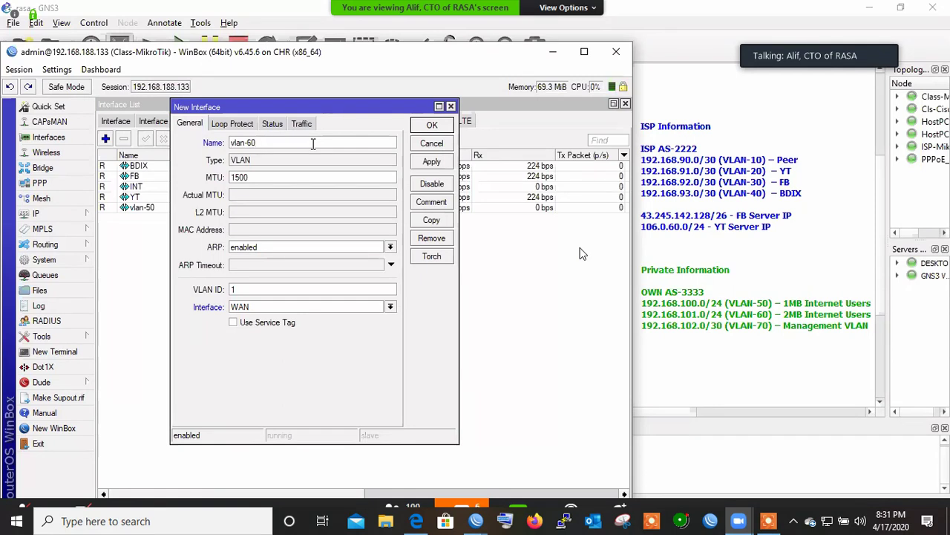
left_click(294, 290)
key("BackSpace")
type("60")
left_click(297, 308)
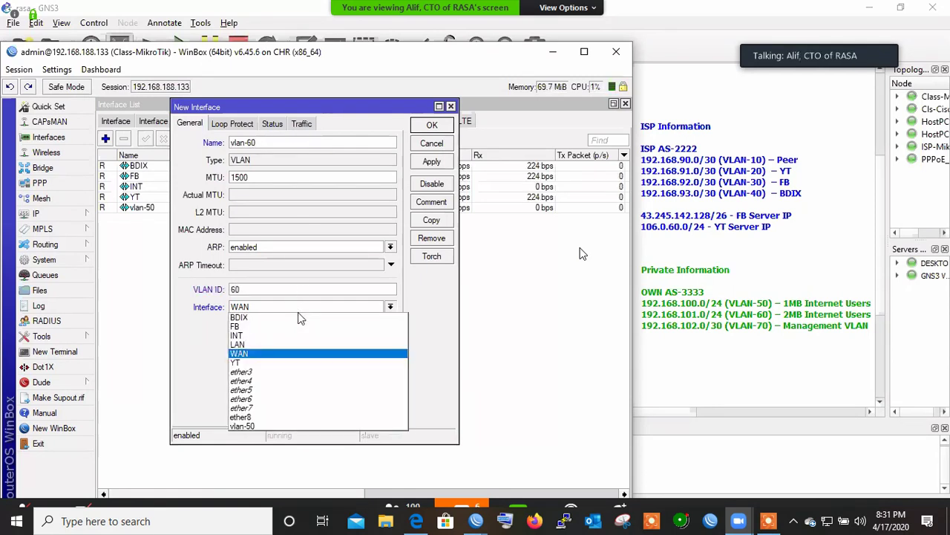
left_click(293, 345)
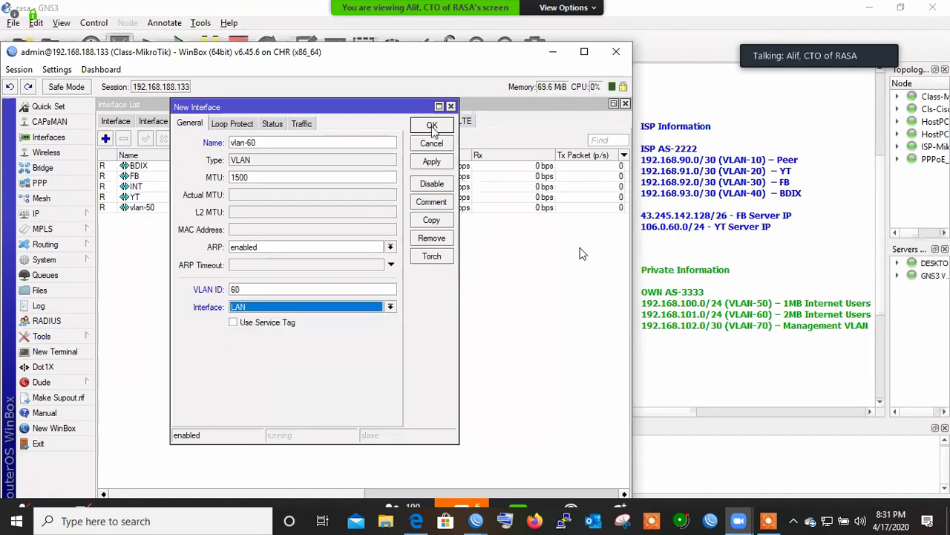
left_click(432, 134)
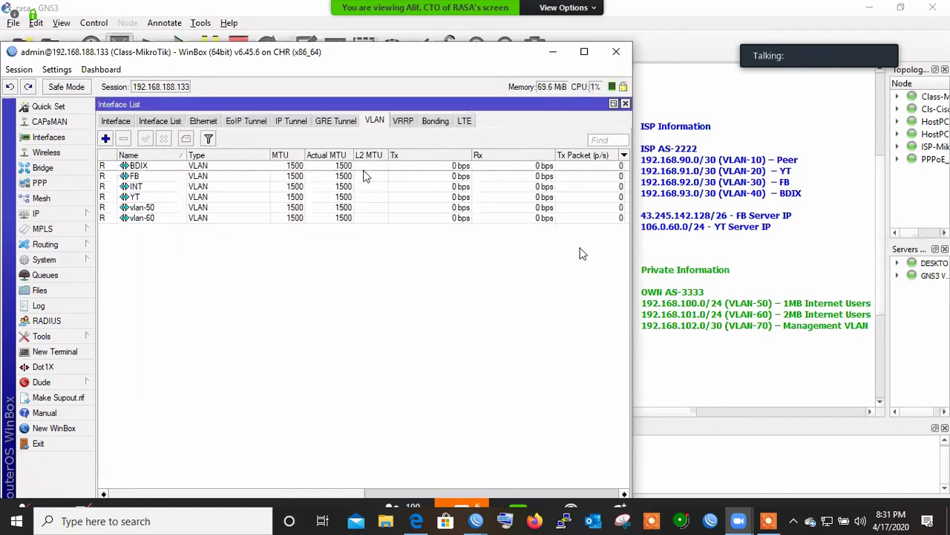
Add VLAN vlan-70 with ID 70 on the LAN interface.
left_click(106, 138)
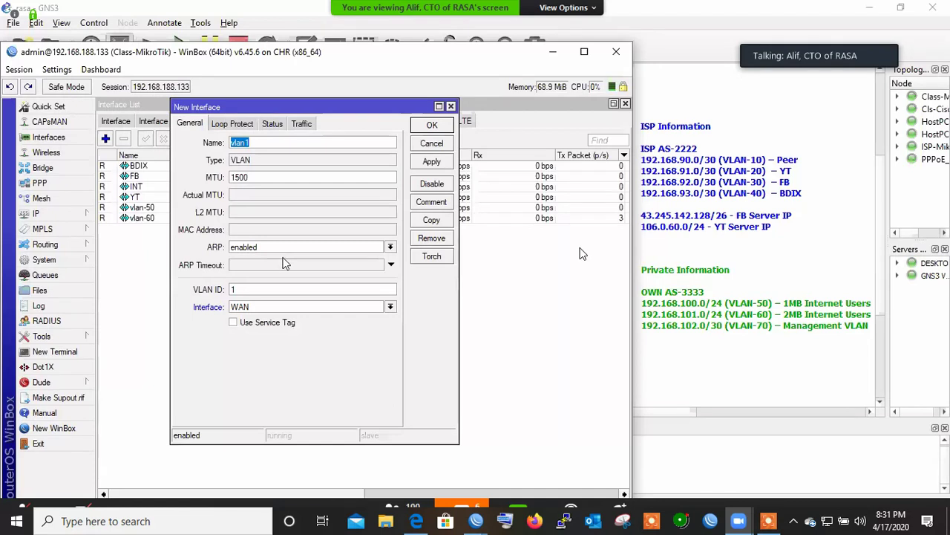
left_click(281, 144)
key("BackSpace")
type("-")
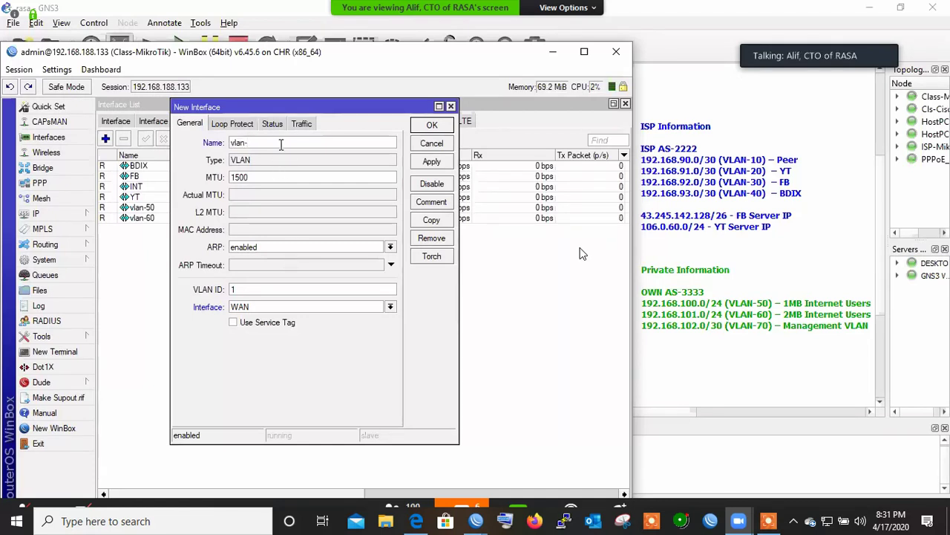
type("70")
double_click(256, 295)
type("70")
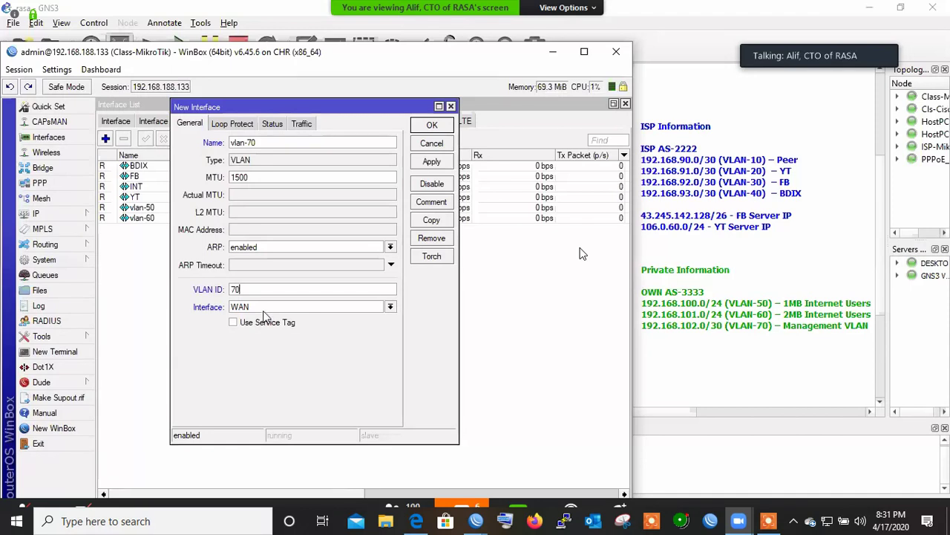
left_click(264, 307)
left_click(262, 347)
left_click(431, 125)
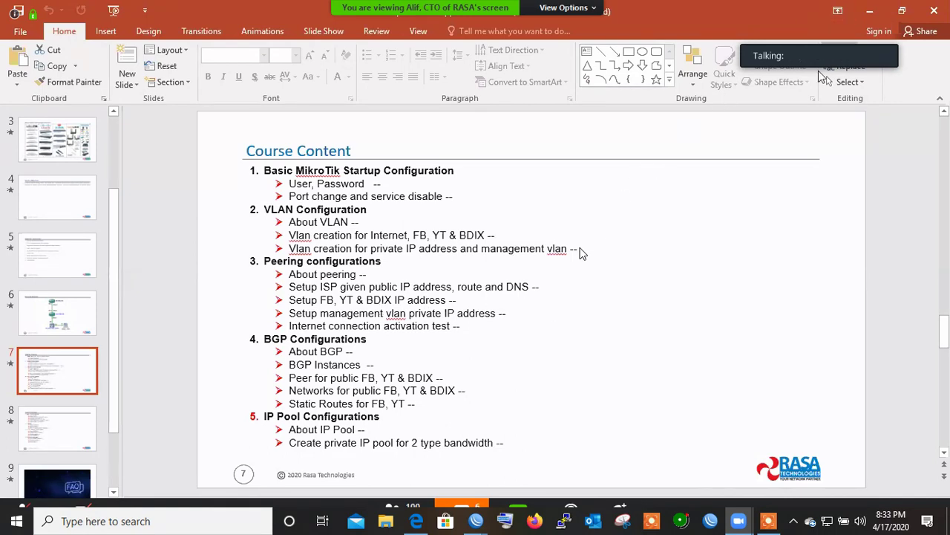
Switch from the PowerPoint slide back to WinBox's VLAN interface list.
key("alt+Tab")
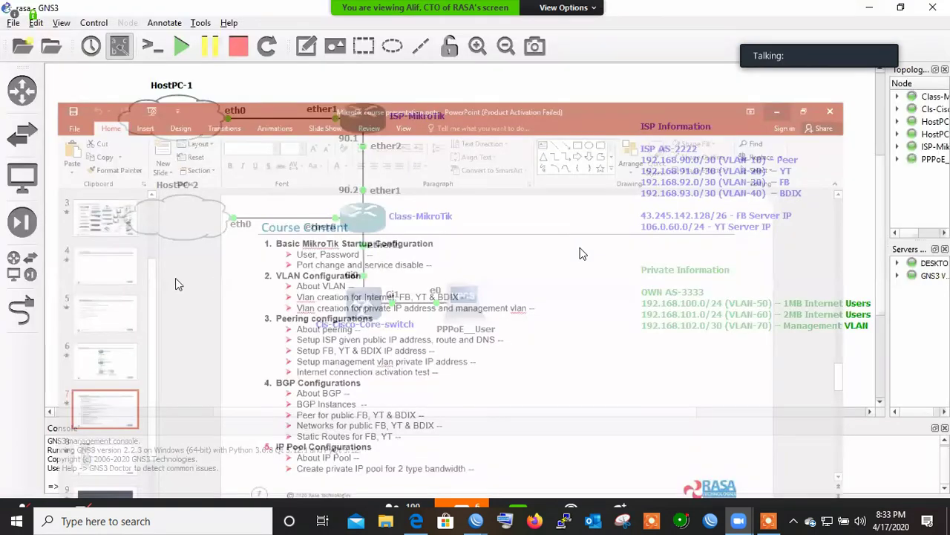
key("alt+Tab")
left_click(84, 214)
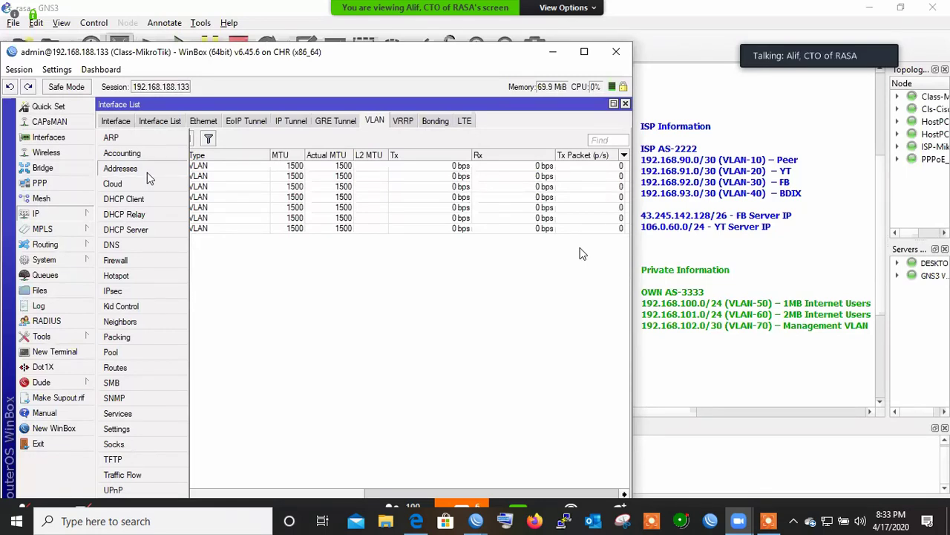
Assign address 192.168.90.2/30 to the INT interface.
left_click(147, 172)
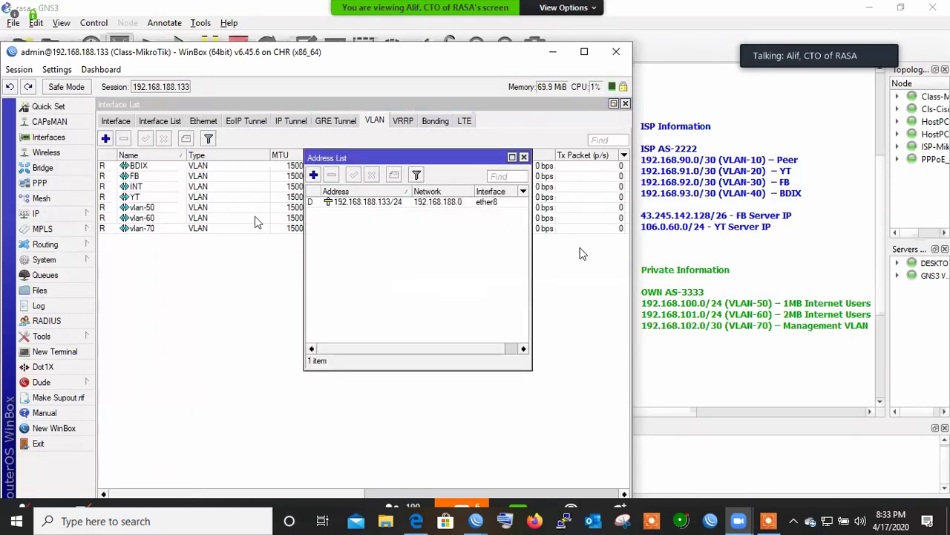
left_click(313, 175)
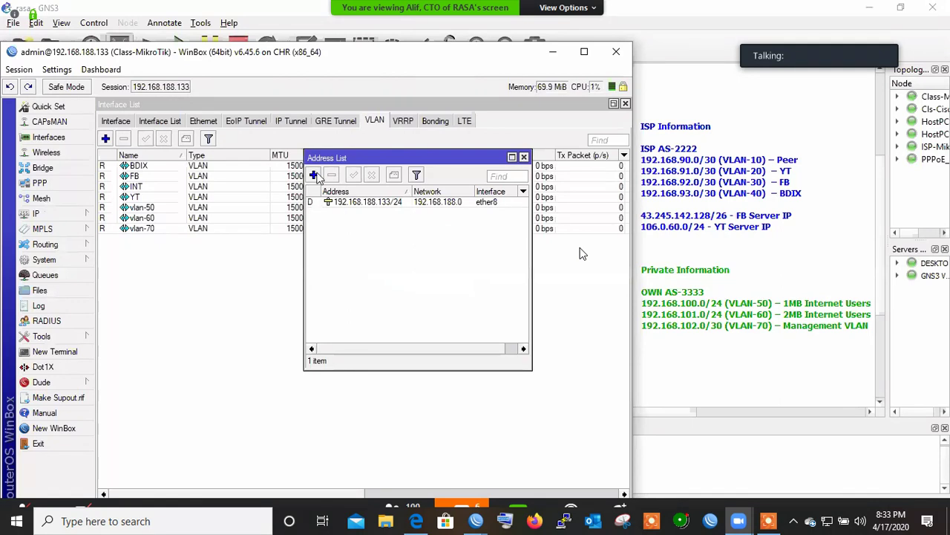
left_click_drag(374, 274, 407, 250)
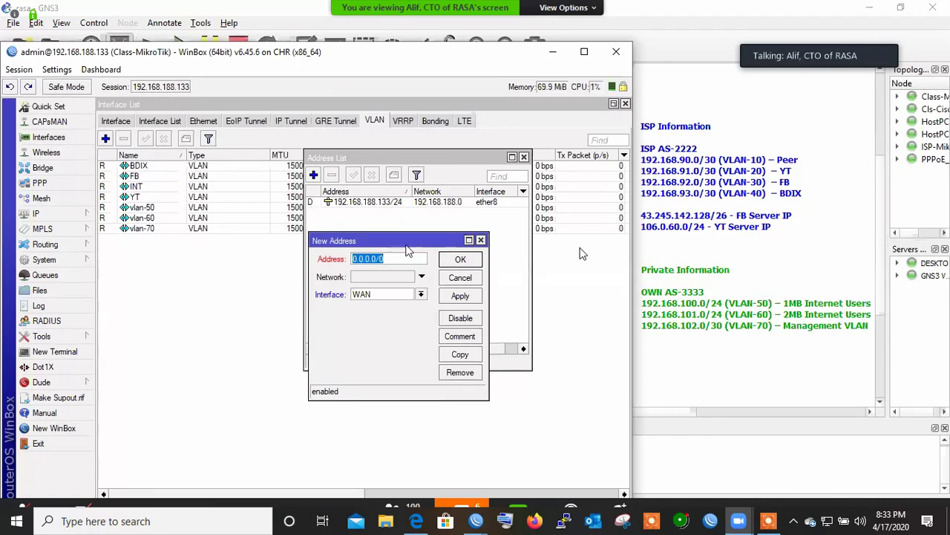
type("192.168.90.")
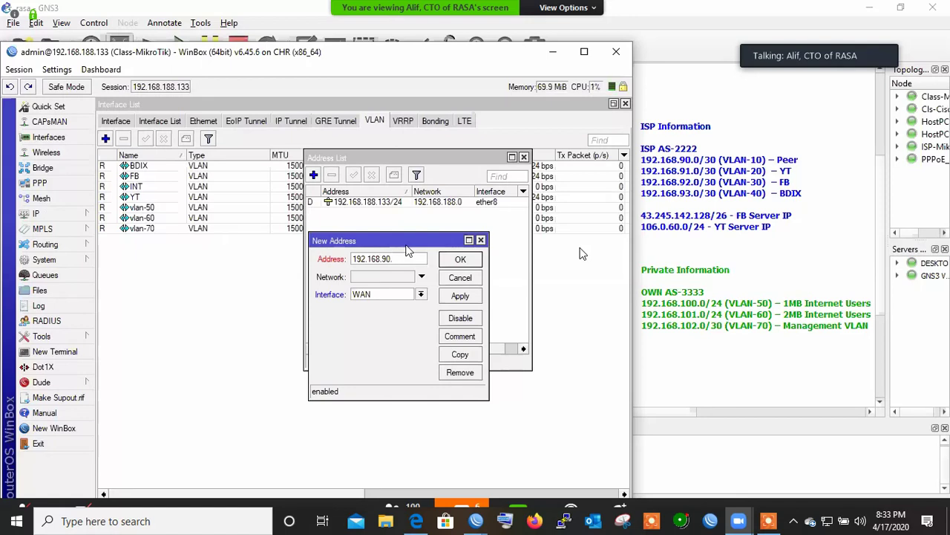
type("2/30")
left_click(421, 295)
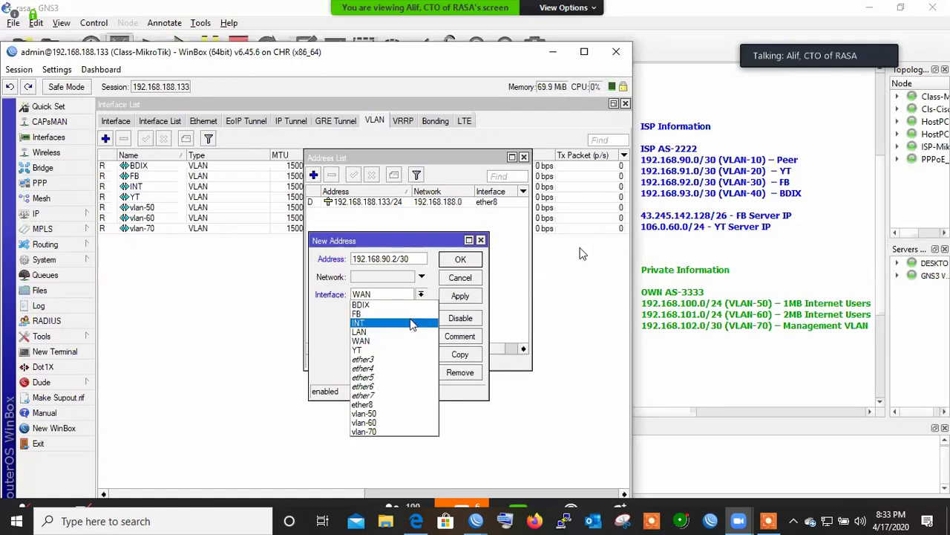
left_click(423, 322)
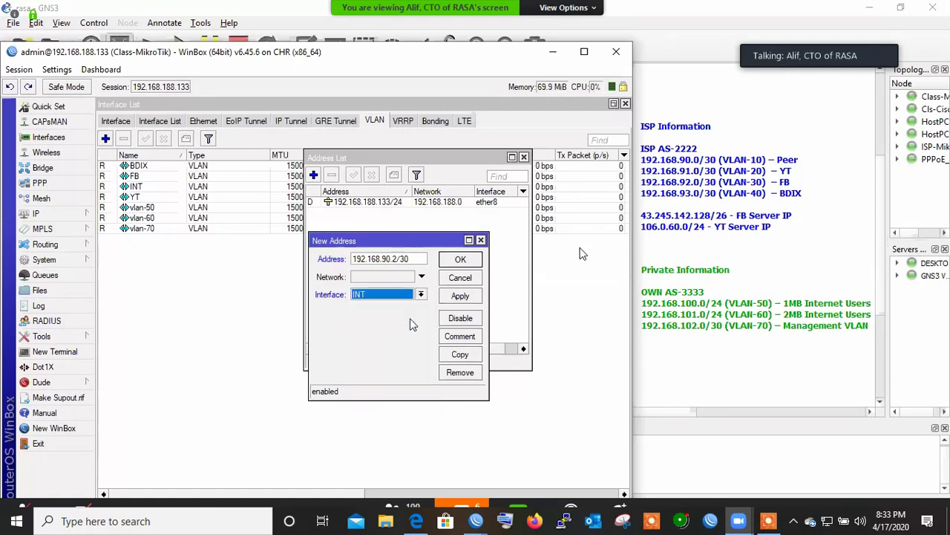
left_click(462, 295)
left_click(461, 260)
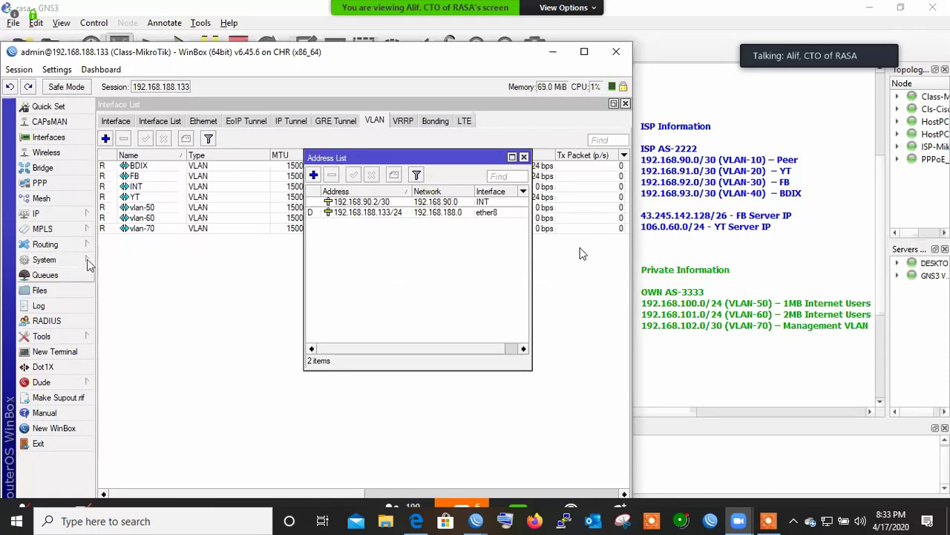
Go to the routing table and start a new route entry.
left_click(87, 215)
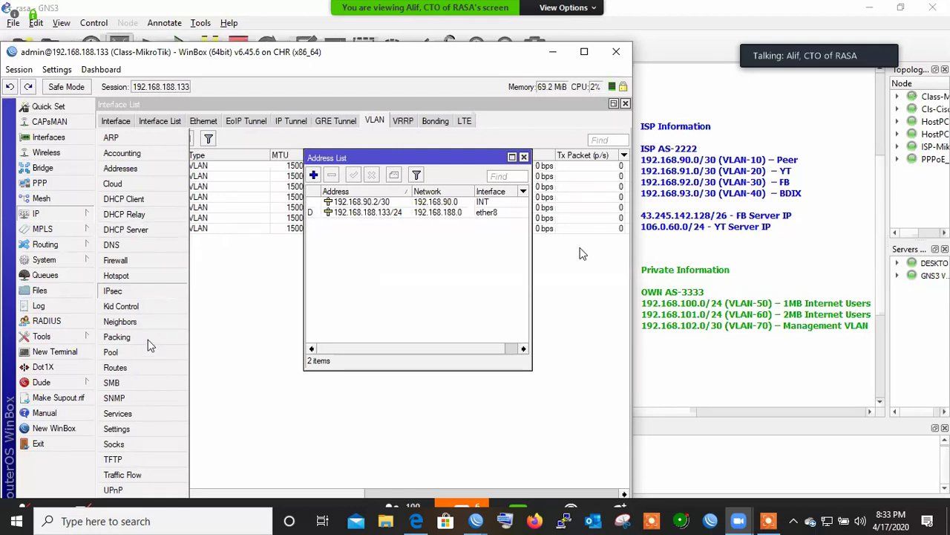
left_click(115, 368)
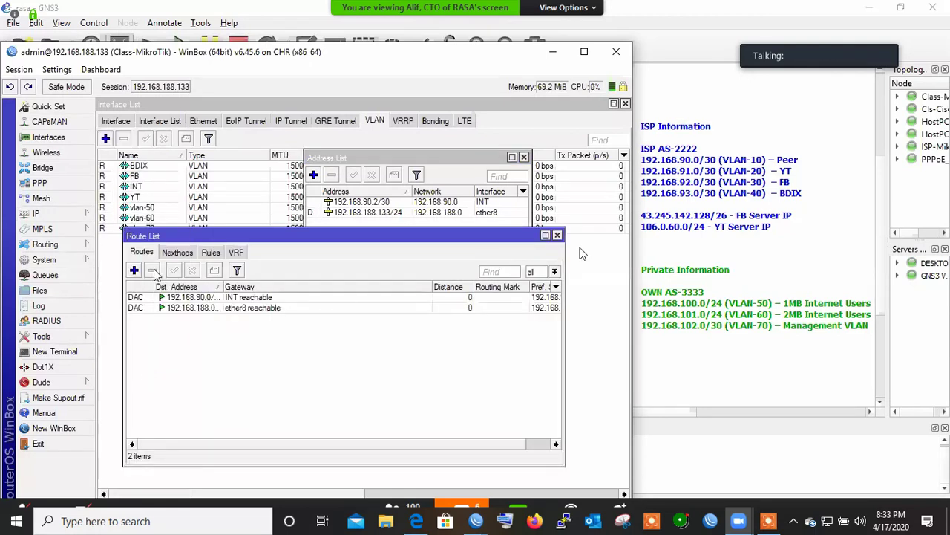
left_click(71, 214)
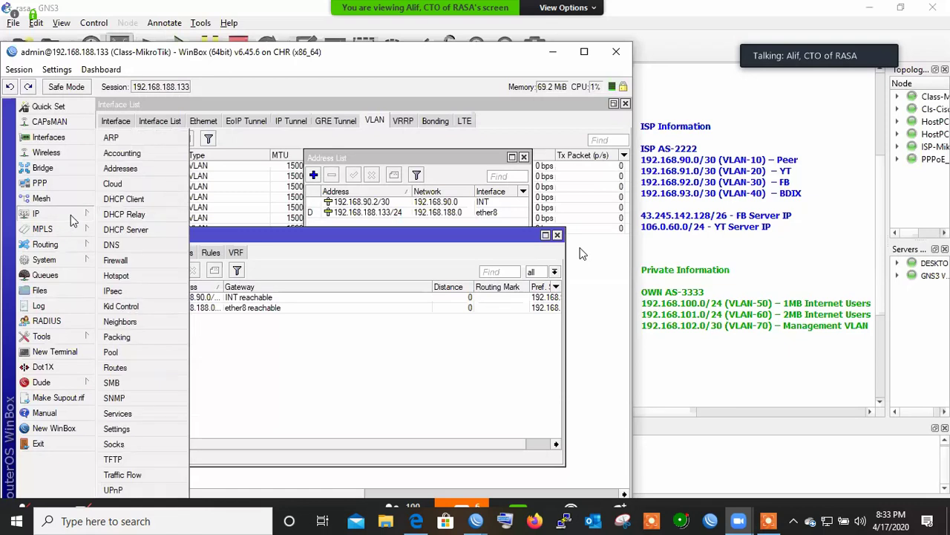
left_click(145, 365)
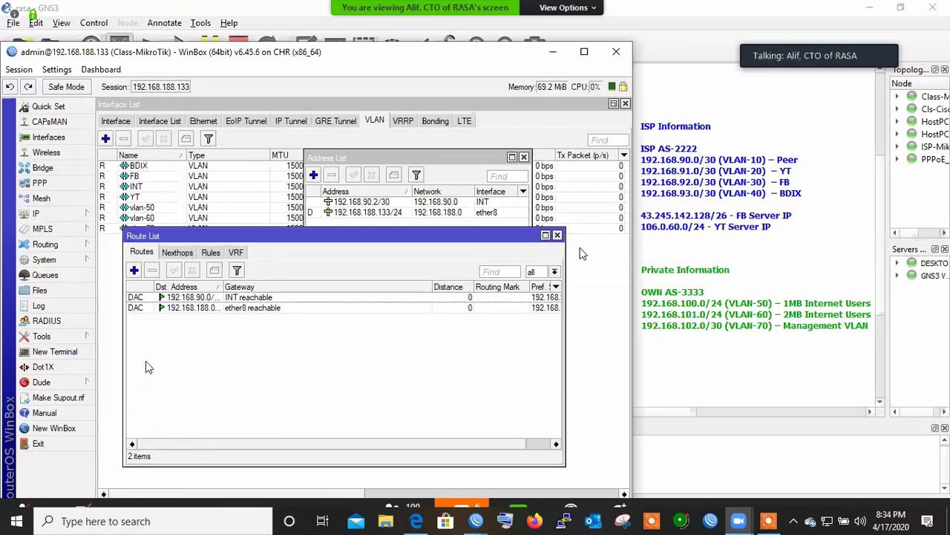
left_click(135, 270)
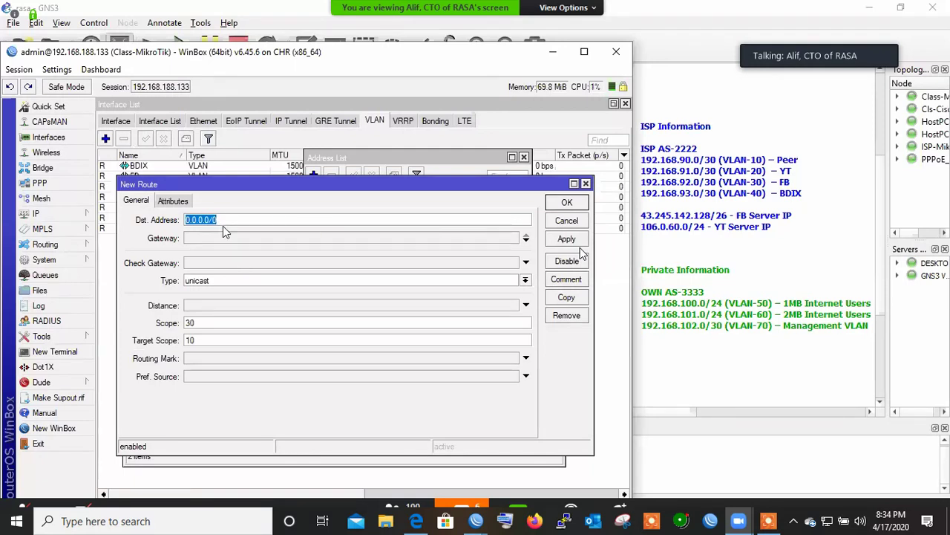
Add the 0.0.0.0/0 route, correcting the mistyped gateway to 192.168.90.1.
left_click(215, 237)
type("192.68.")
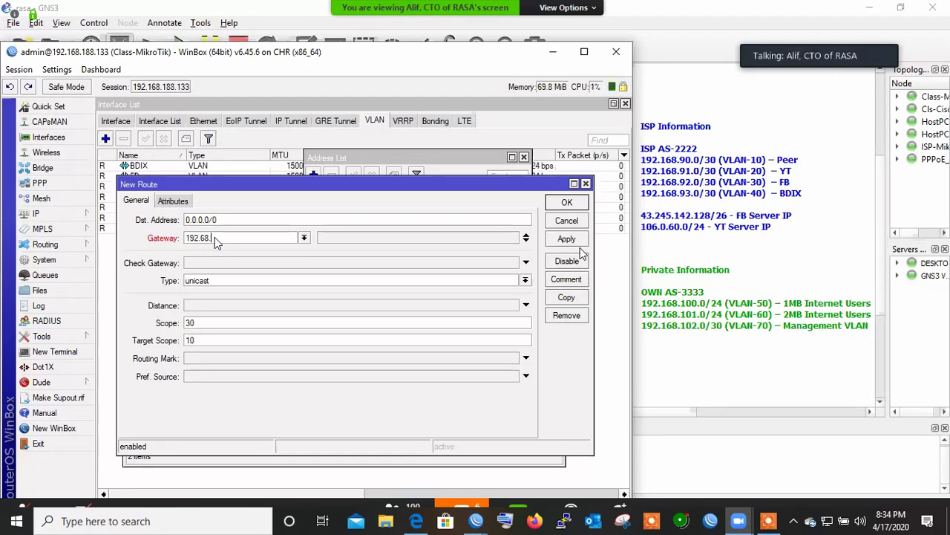
type("90.1")
left_click(571, 240)
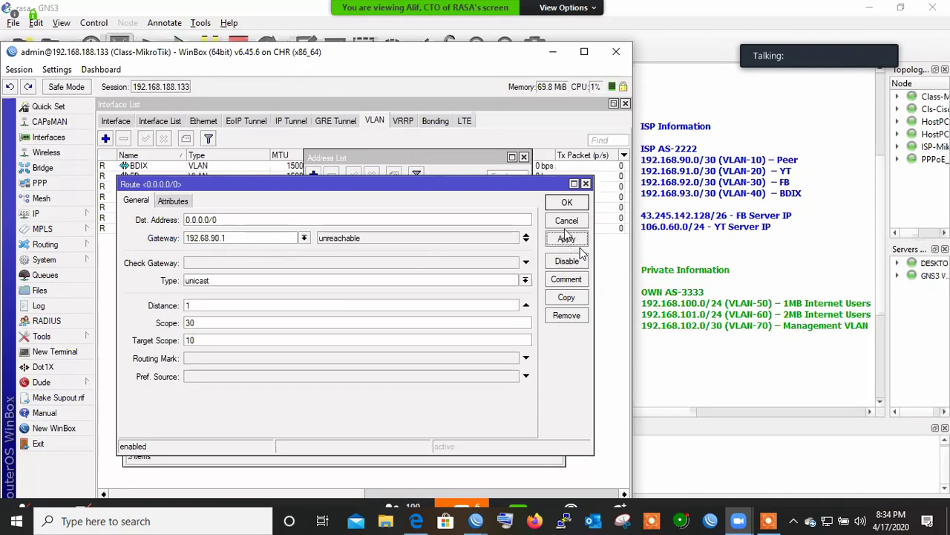
left_click(566, 204)
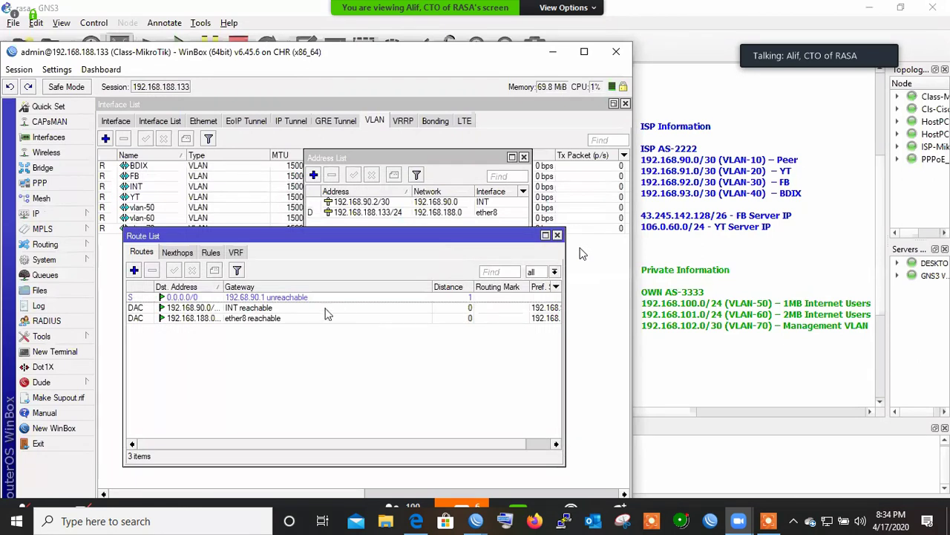
left_click(305, 299)
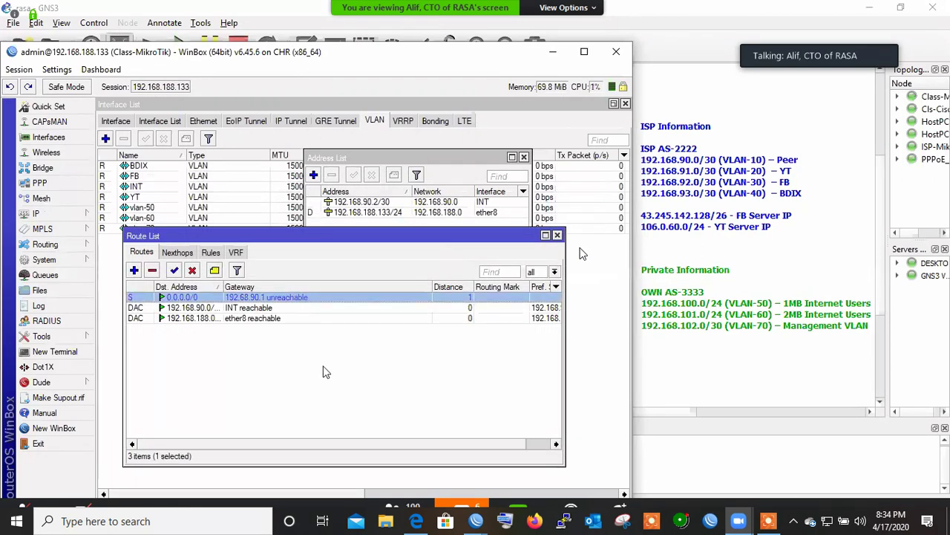
double_click(280, 298)
left_click(201, 238)
key("Left")
type("192.")
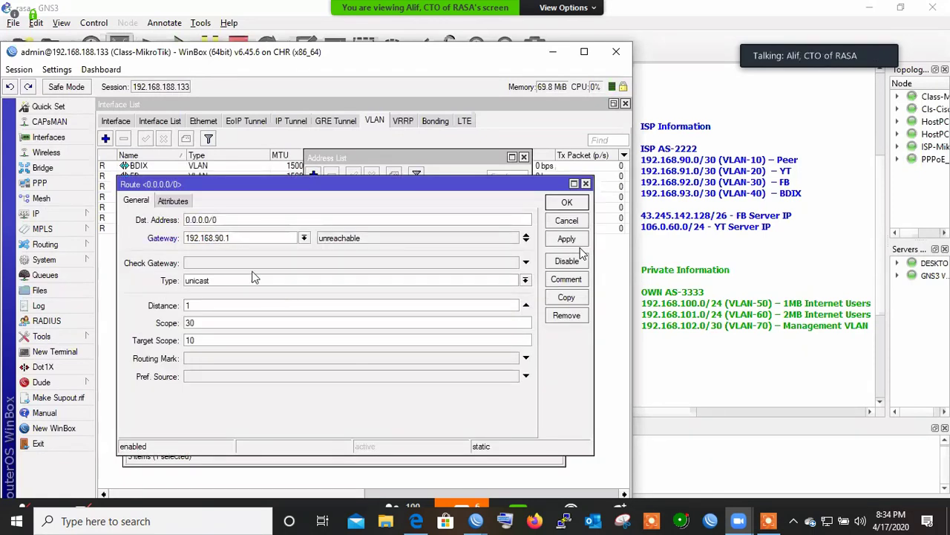
type("1")
left_click(566, 202)
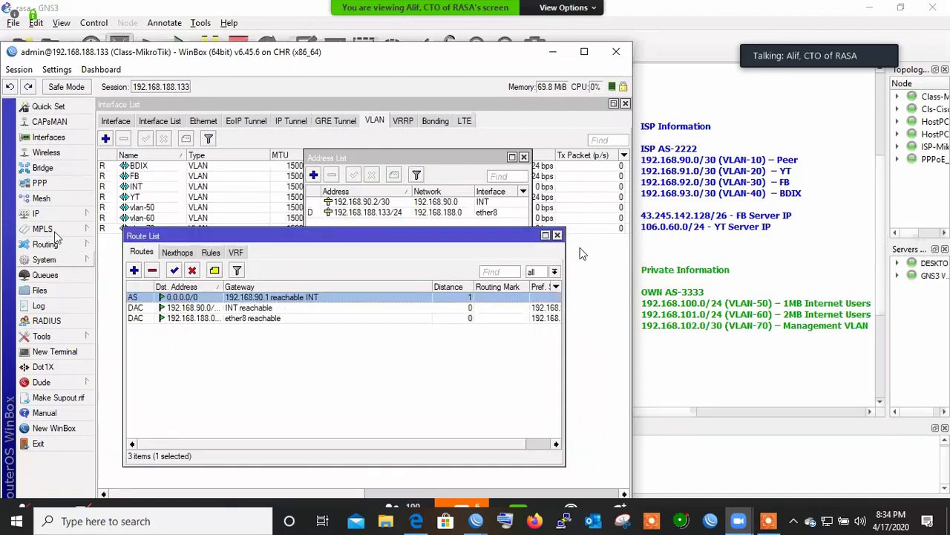
left_click(81, 213)
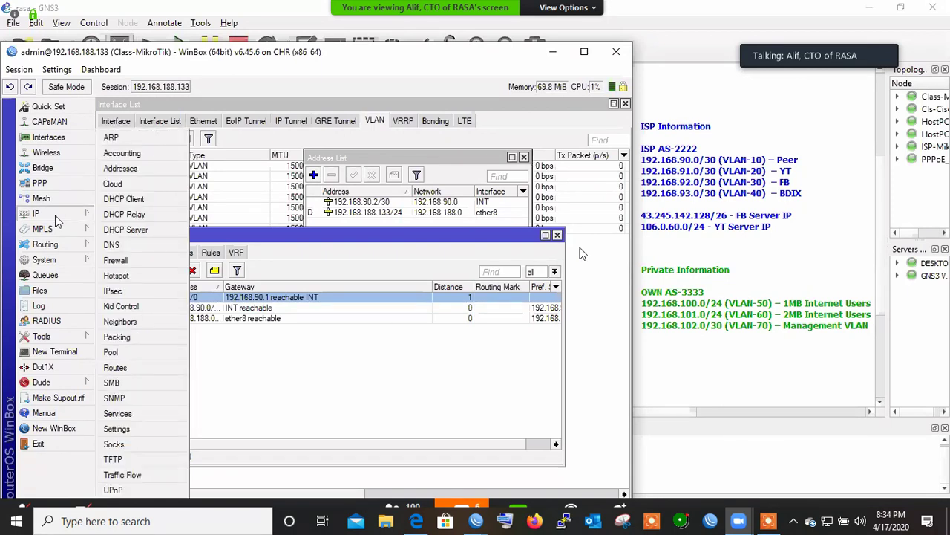
Enter DNS server 8.8.8.8 and enable Allow Remote Requests.
left_click(131, 240)
left_click(357, 181)
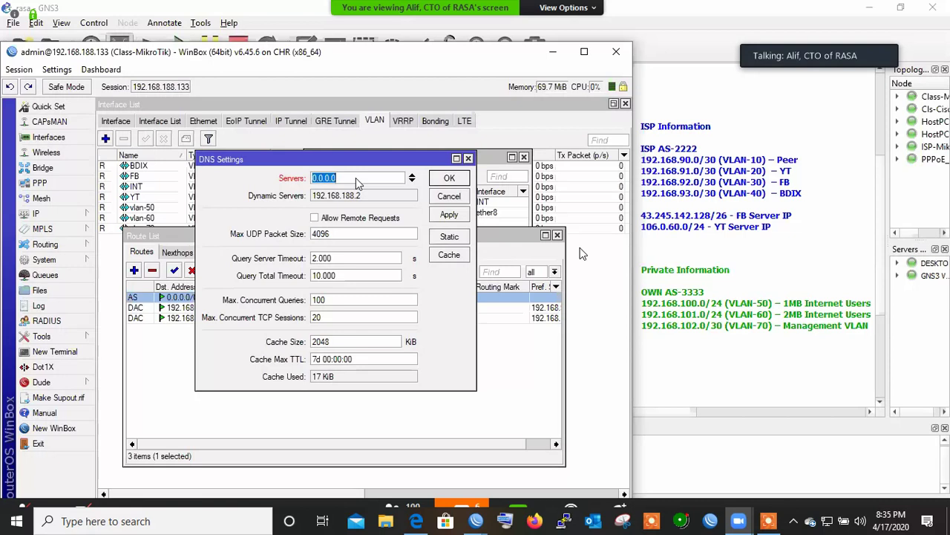
type("8.8.8")
type(".")
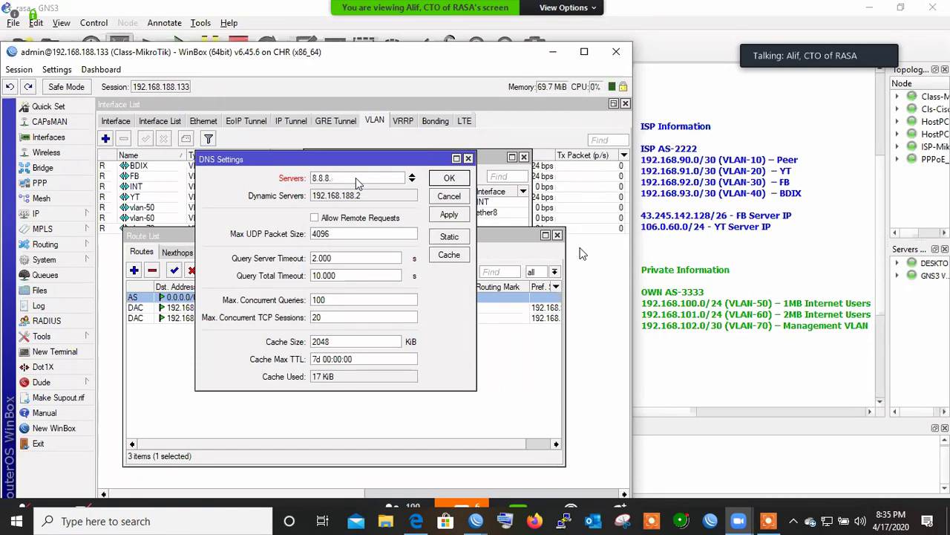
type("8")
left_click(316, 219)
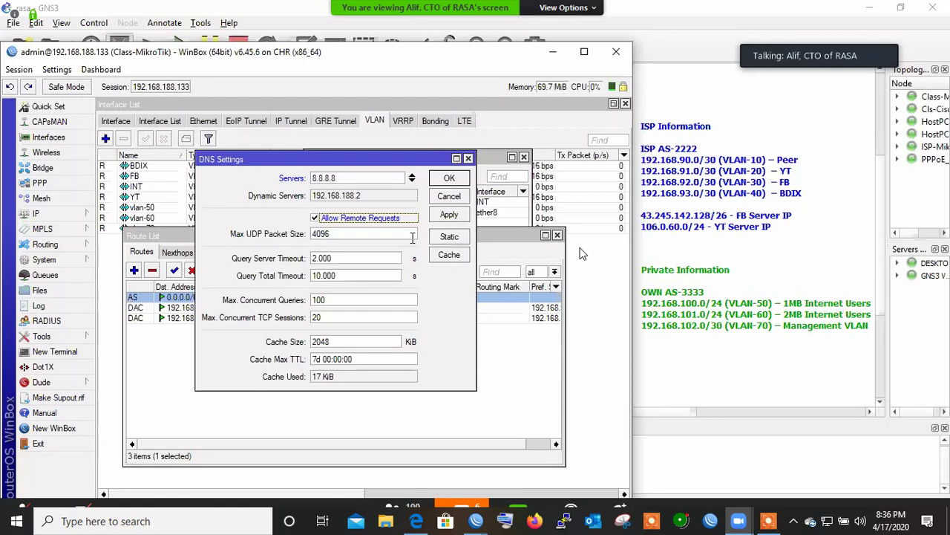
key("alt+Tab")
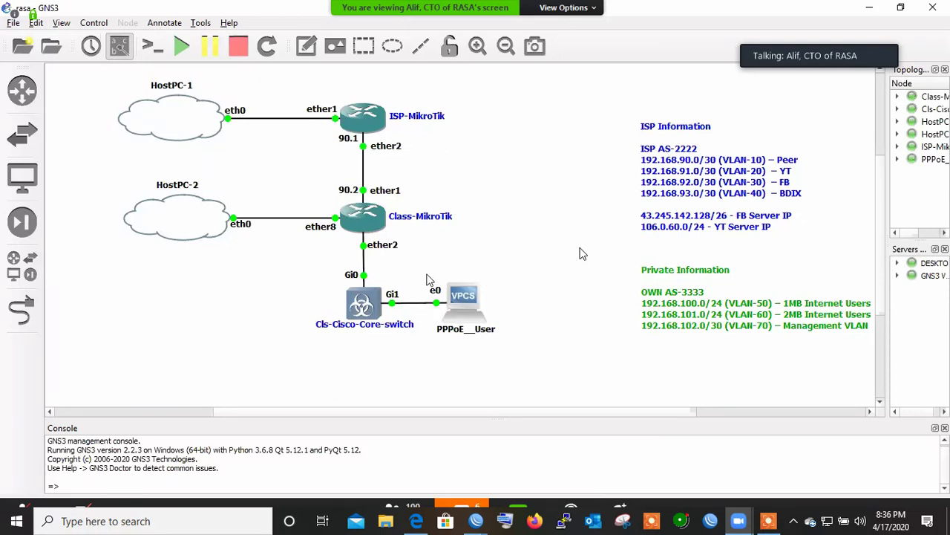
Switch from GNS3 back to WinBox's DNS Settings dialog.
key("alt+Tab")
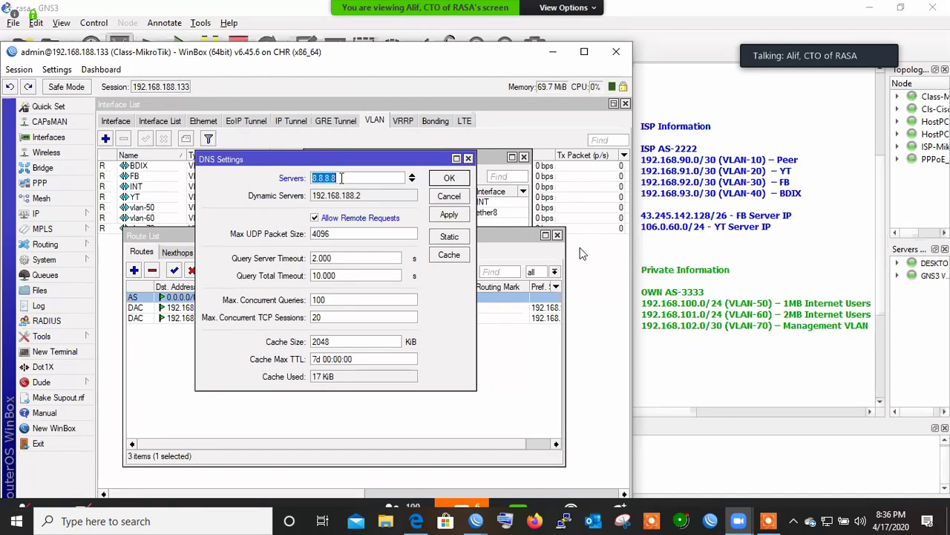
Save the DNS settings, then ping 8.8.8.8 and yahoo.com from a router terminal.
left_click(448, 215)
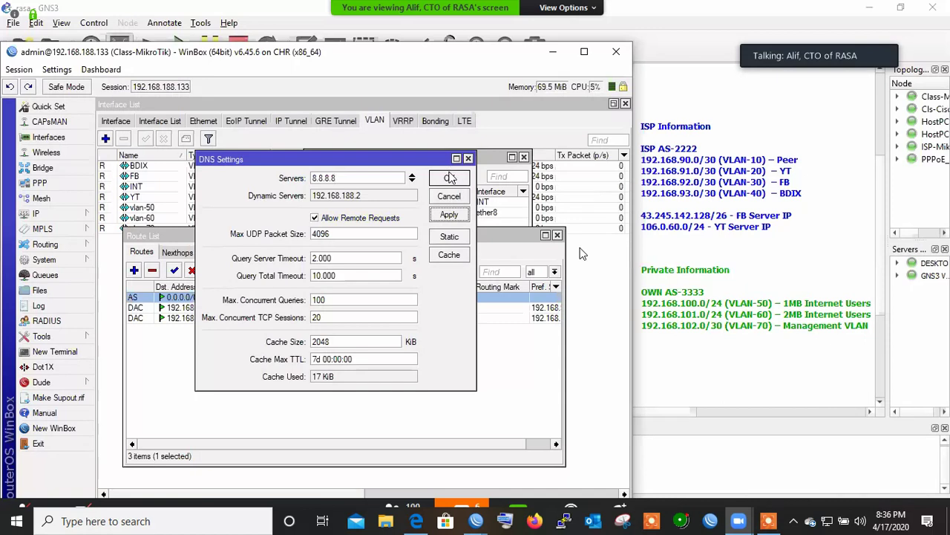
left_click(449, 178)
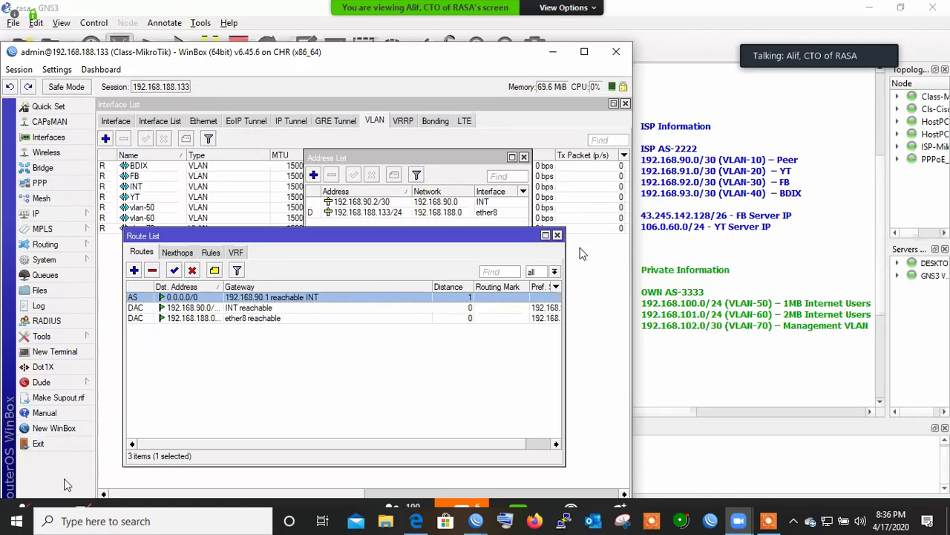
left_click(59, 352)
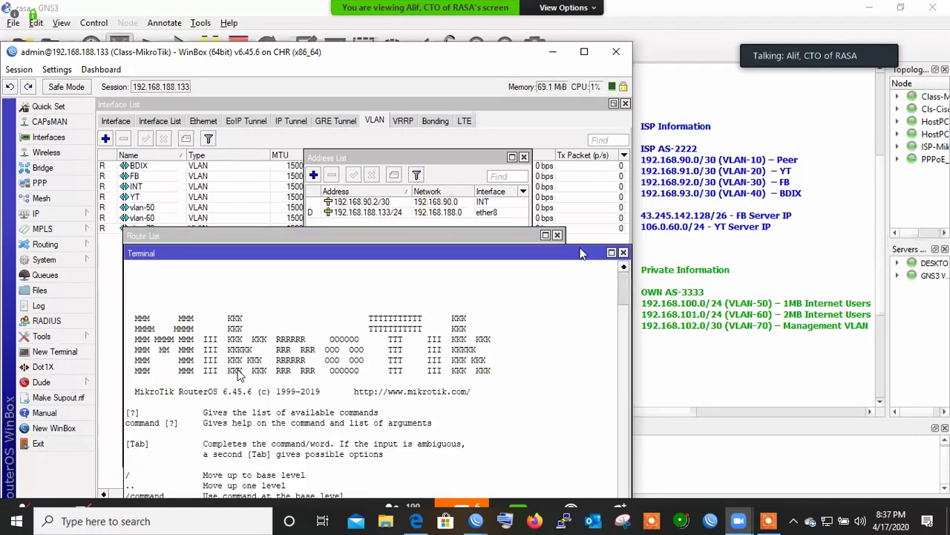
left_click_drag(340, 257, 327, 188)
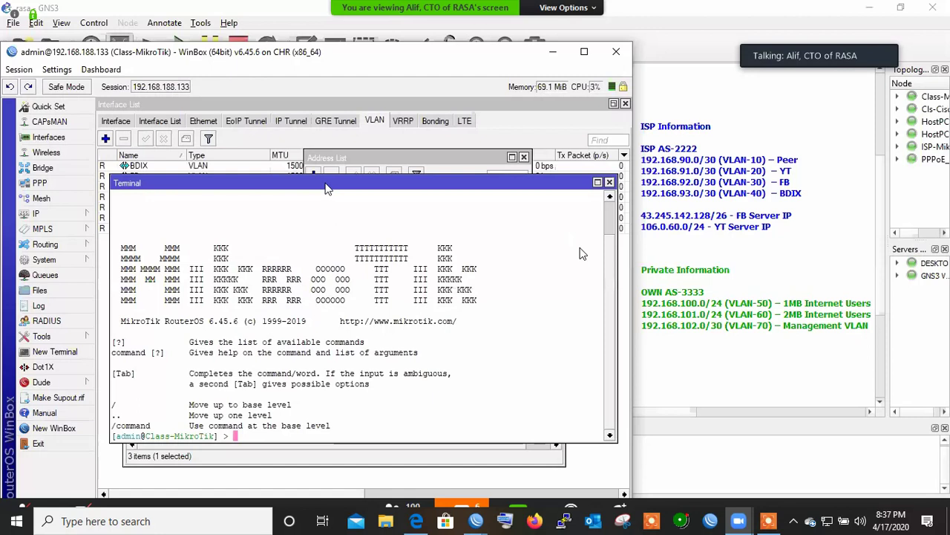
type("ping 8")
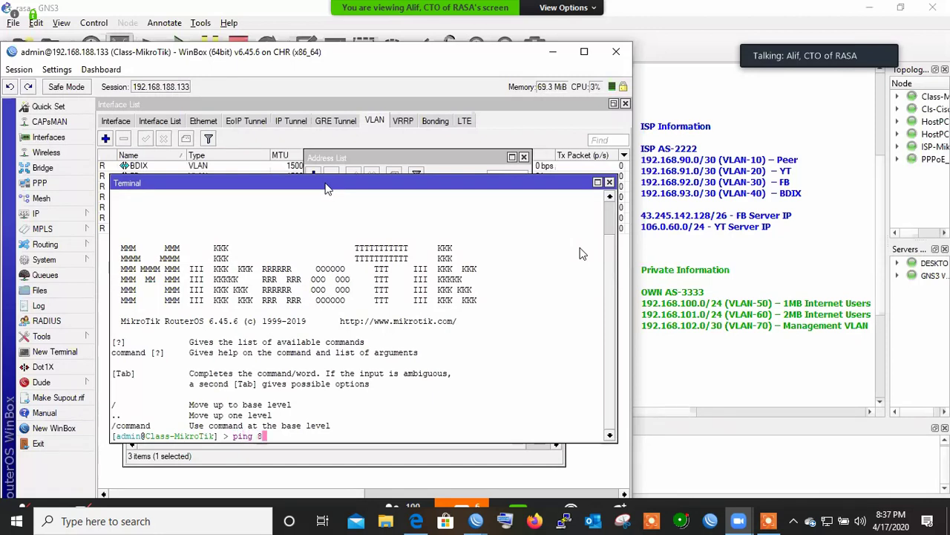
type(".8.8")
key("Return")
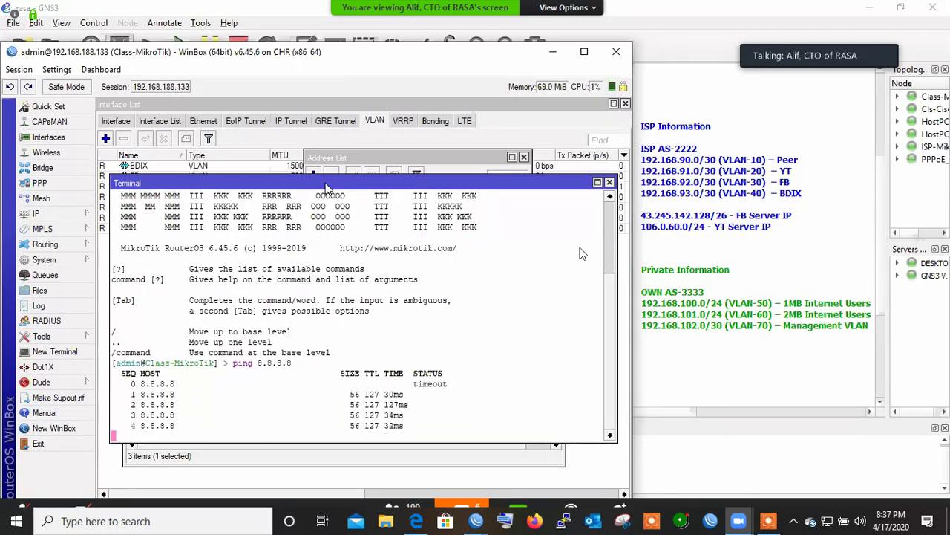
key("ctrl+c")
type("pin")
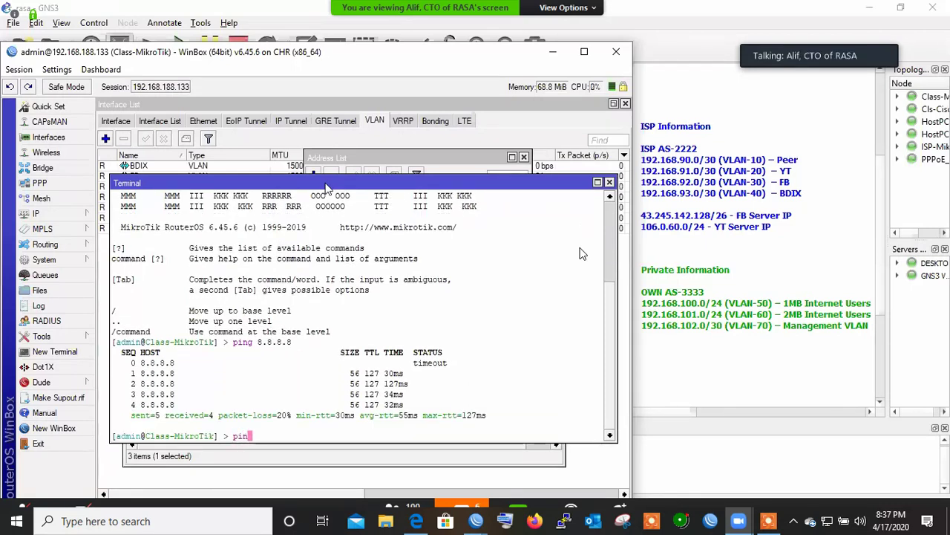
type("g yahoo.com")
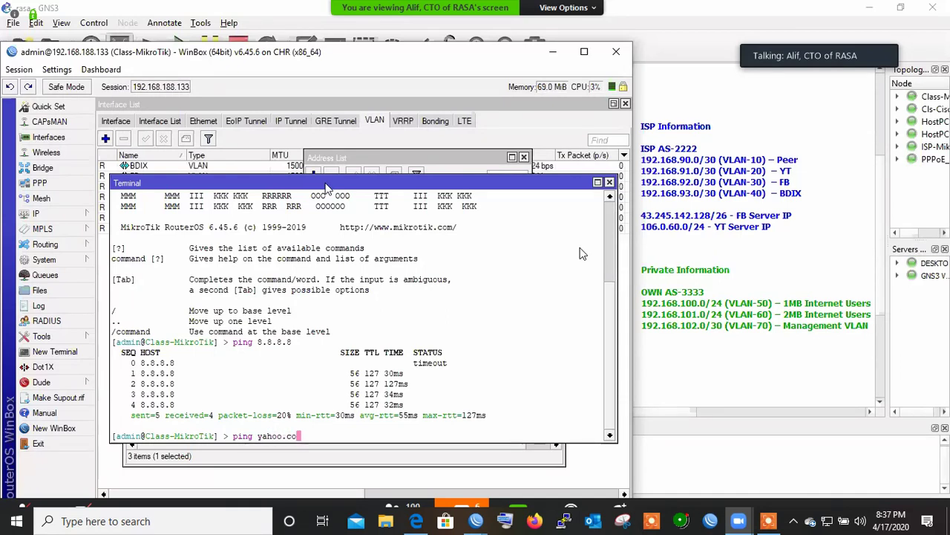
key("Return")
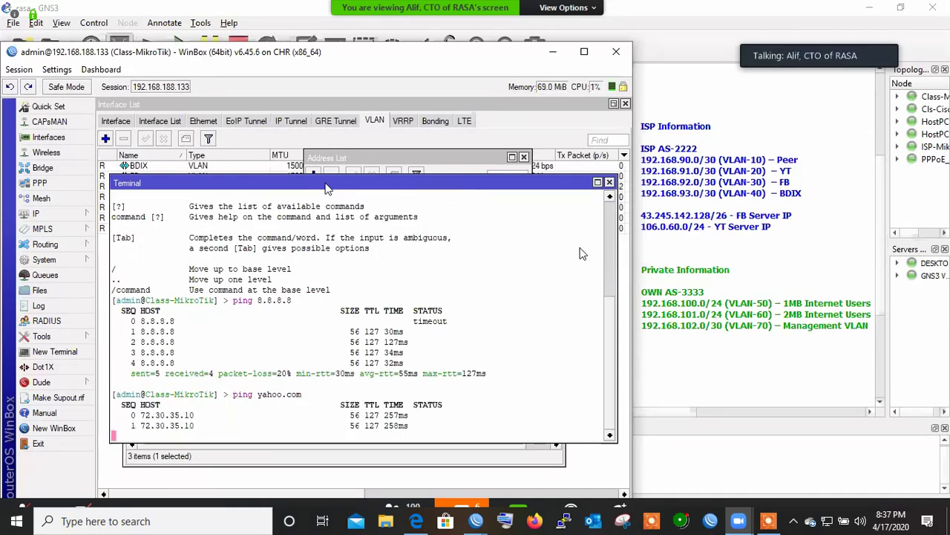
key("ctrl+c")
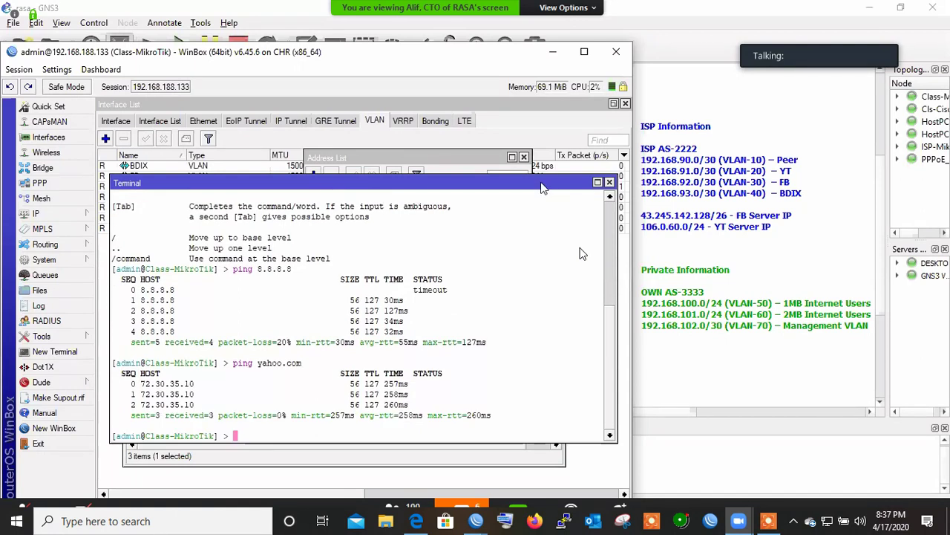
left_click(609, 182)
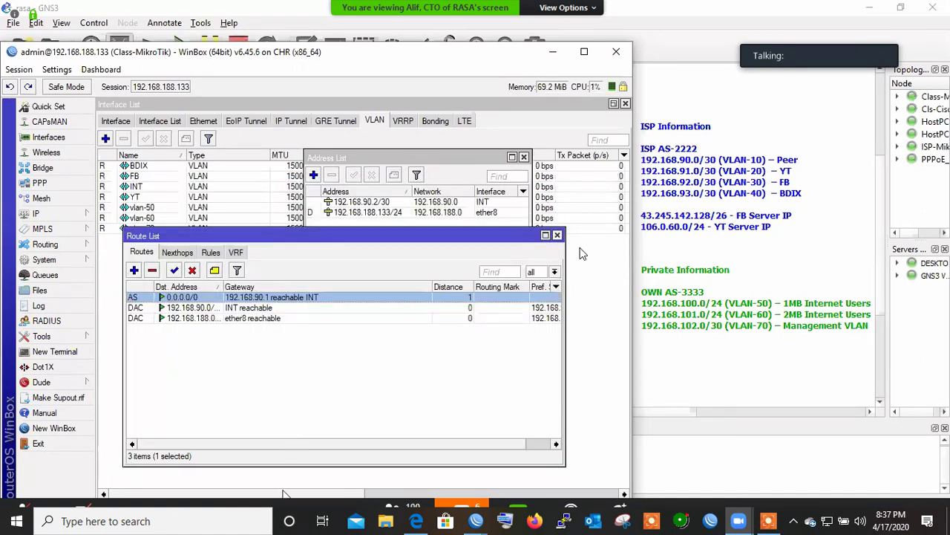
Close the Route, Address and Interface lists and switch to the course slides.
left_click(557, 235)
key("Escape")
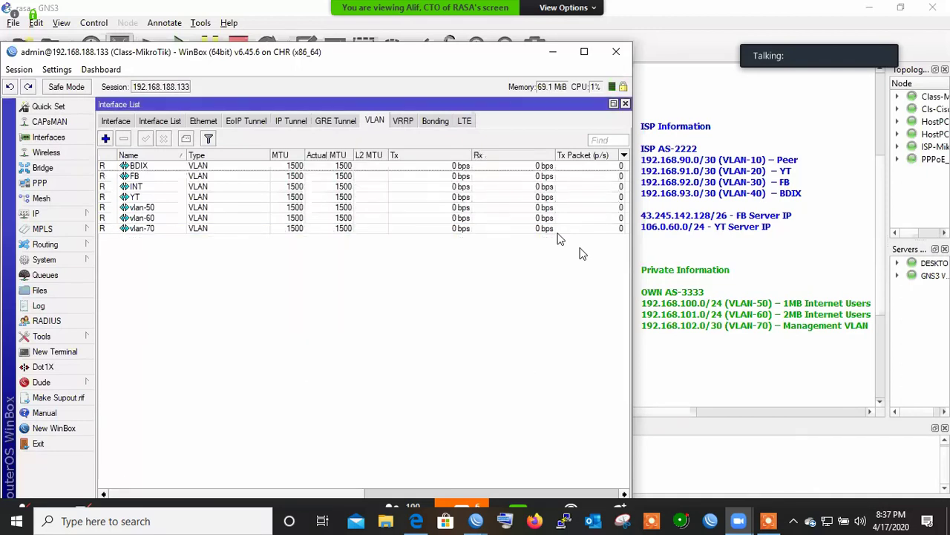
key("Escape")
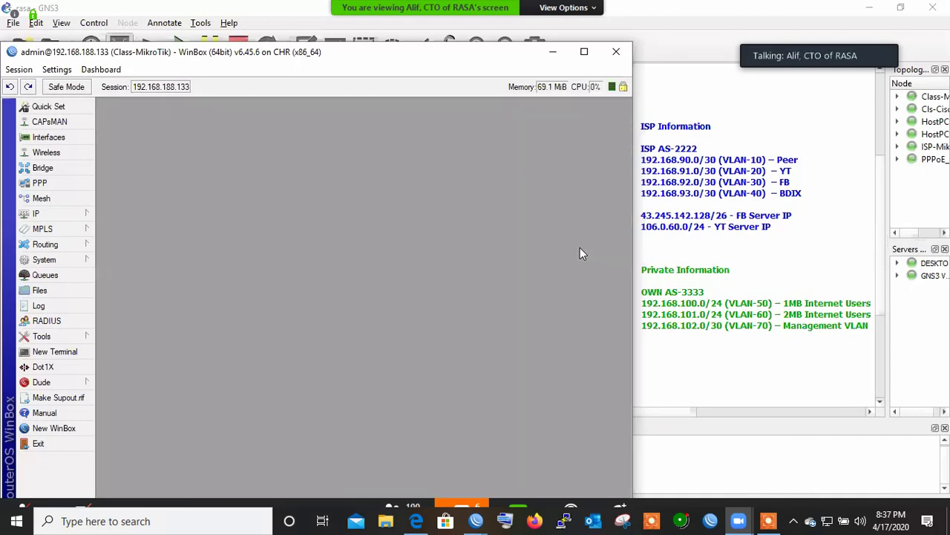
key("alt+Tab")
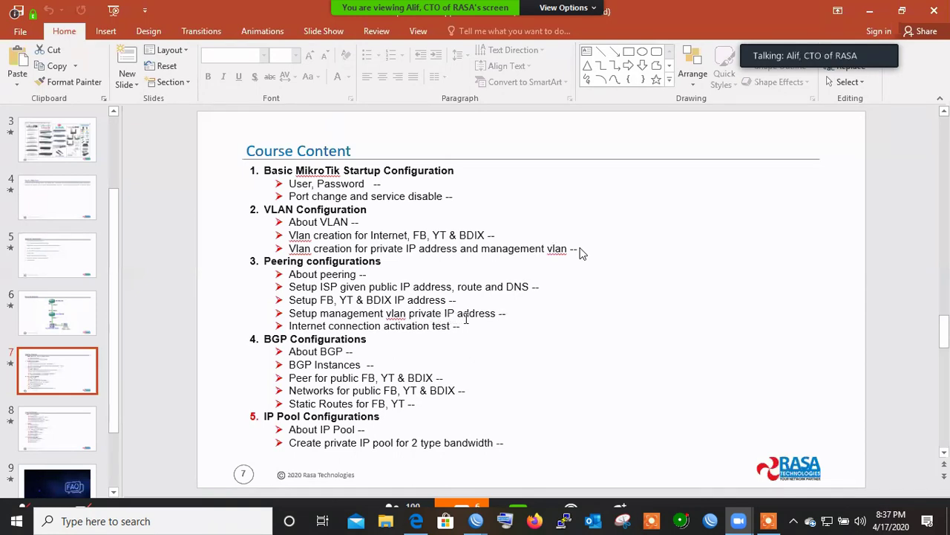
Minimize the PowerPoint Course Content slide to get back to WinBox.
left_click(867, 13)
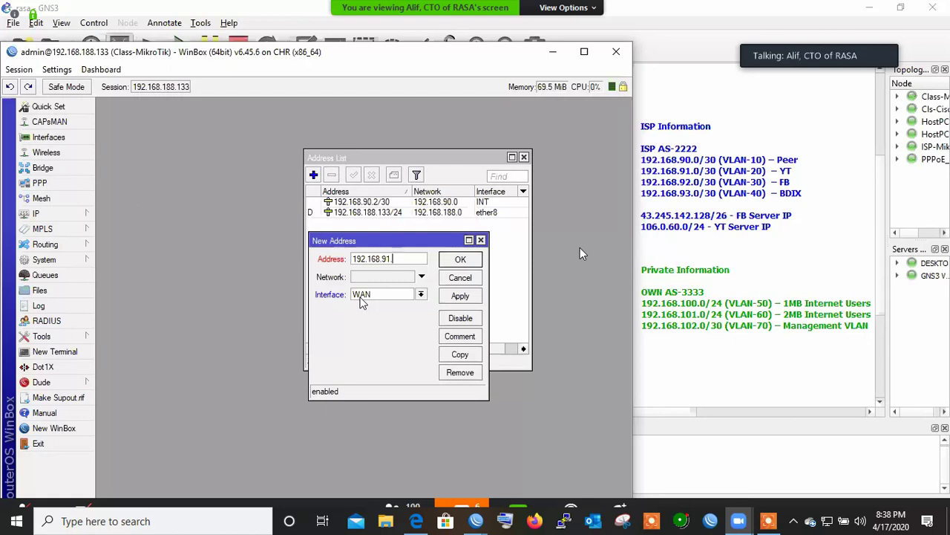
Finish the 192.168.91.2/30 address, assign it to YT, and save it.
type("2/30")
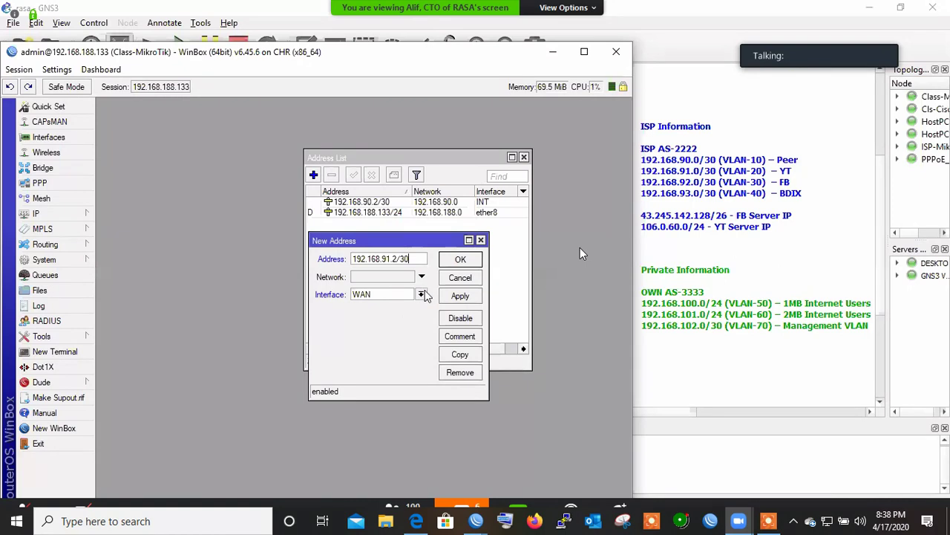
left_click(421, 295)
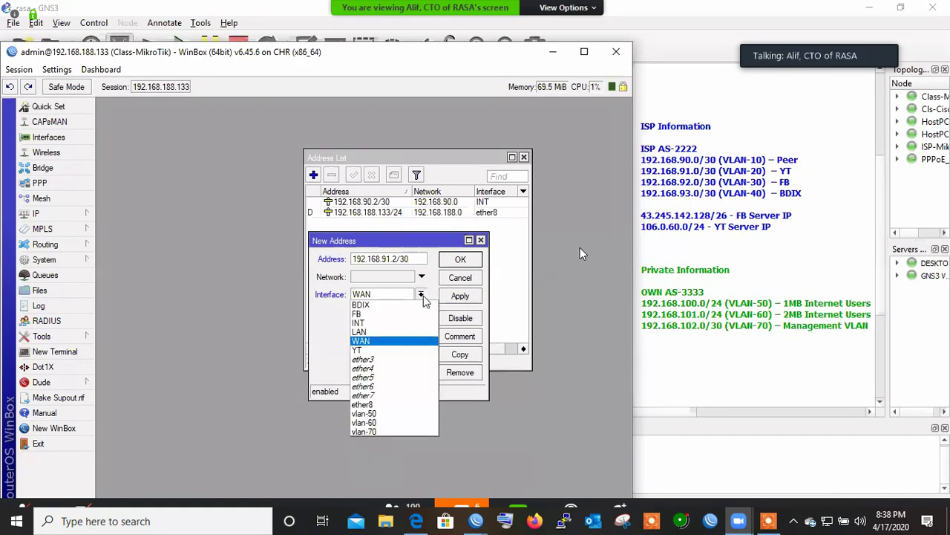
left_click(392, 350)
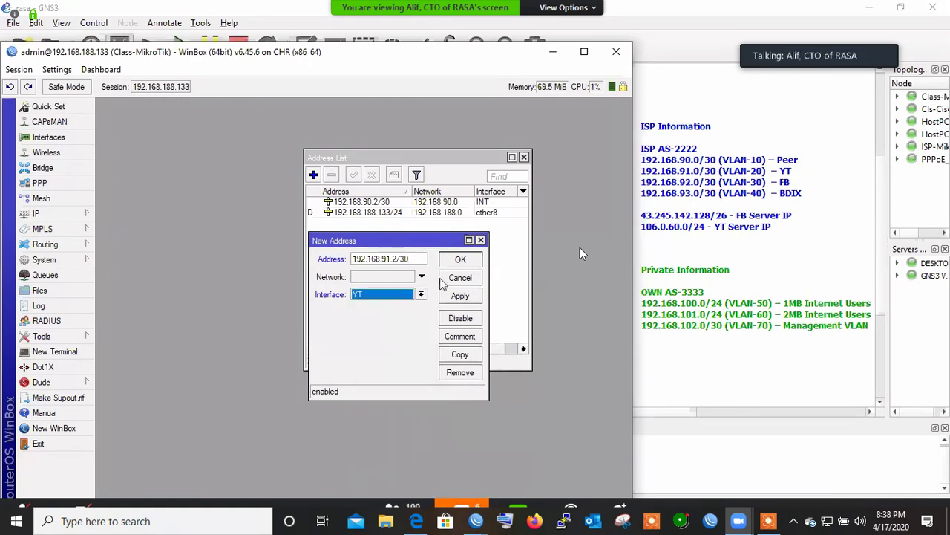
left_click(463, 259)
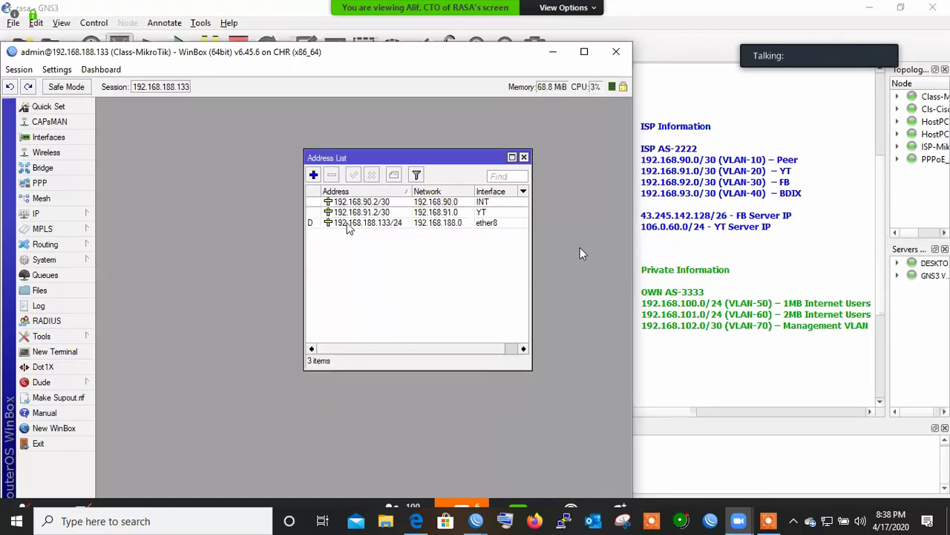
Add 192.168.92.2/30 on the FB interface.
left_click(313, 174)
type("192.168.")
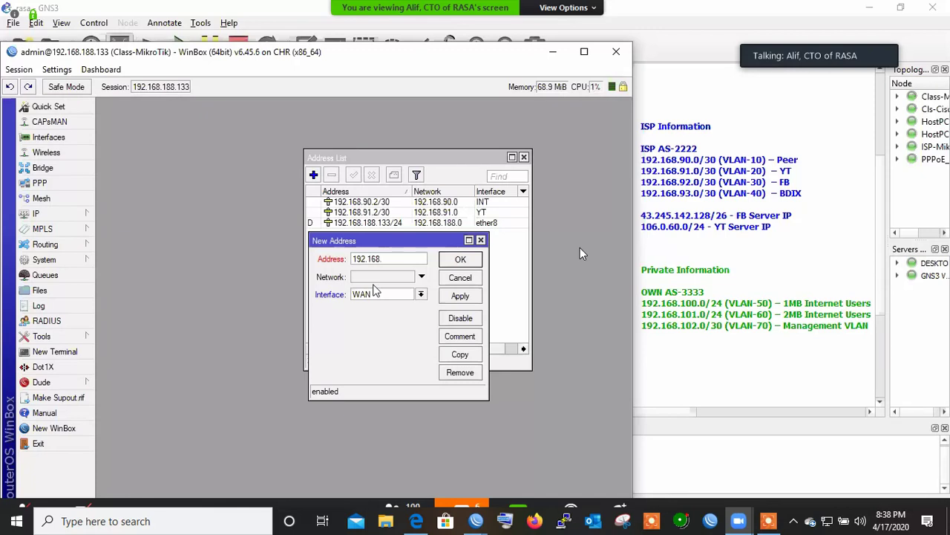
type("92.2/30")
left_click(399, 295)
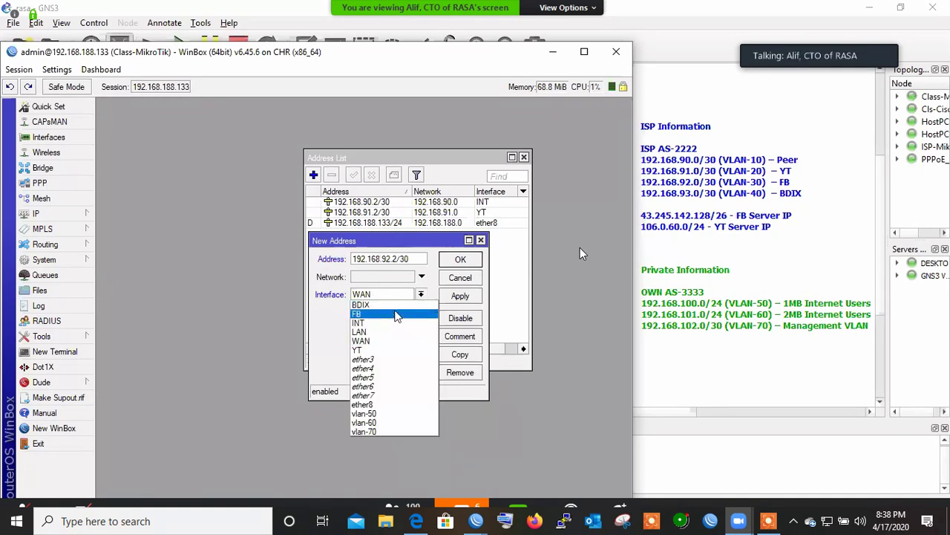
left_click(396, 314)
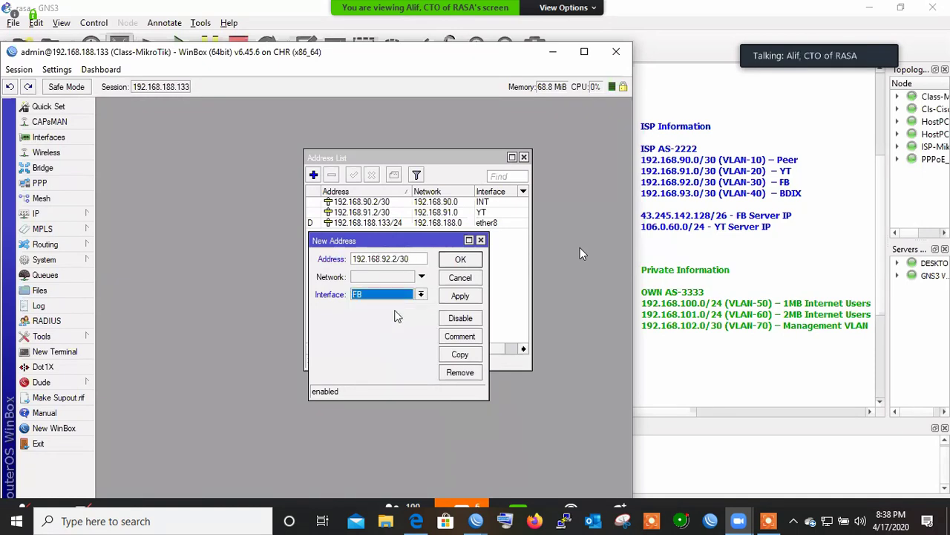
left_click(460, 260)
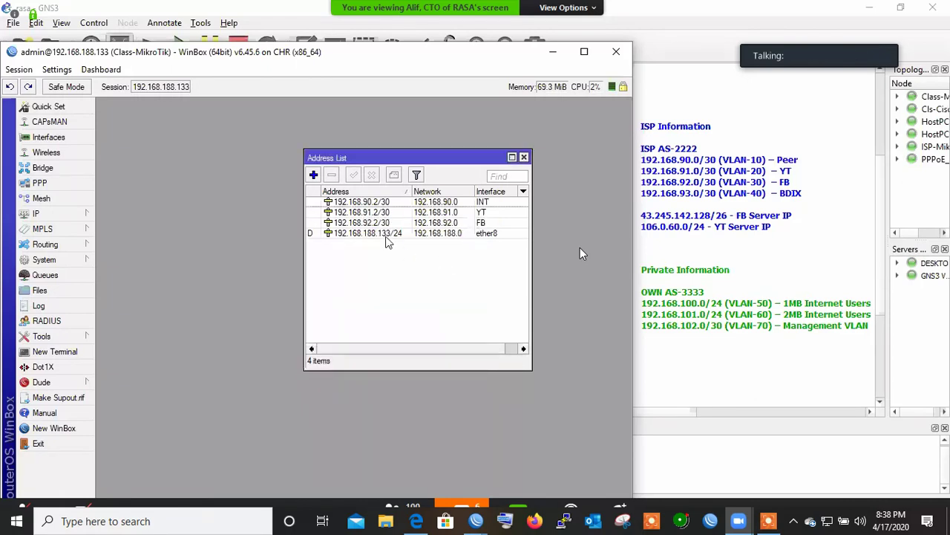
Add 192.168.93.2/30 on the BDIX interface.
left_click(313, 175)
type("192.1")
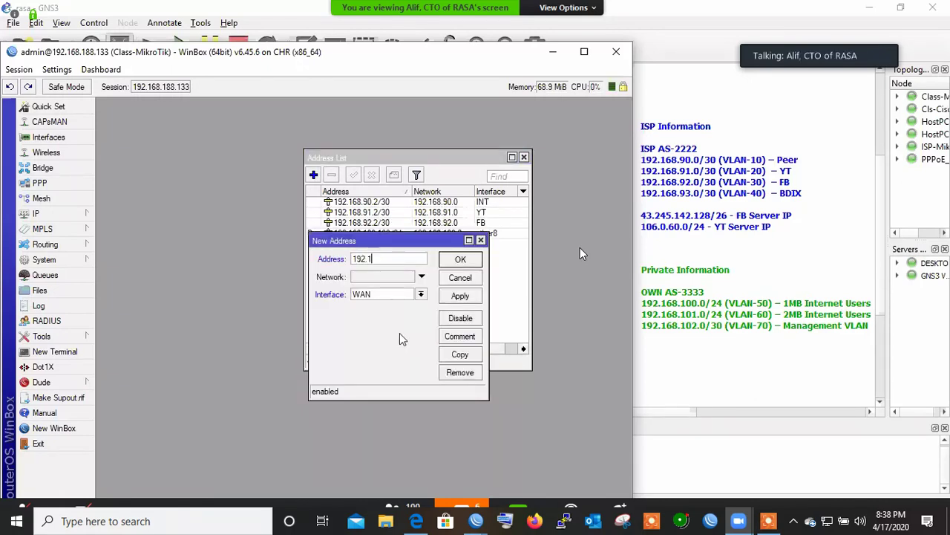
type("68.93.2/30")
left_click(420, 294)
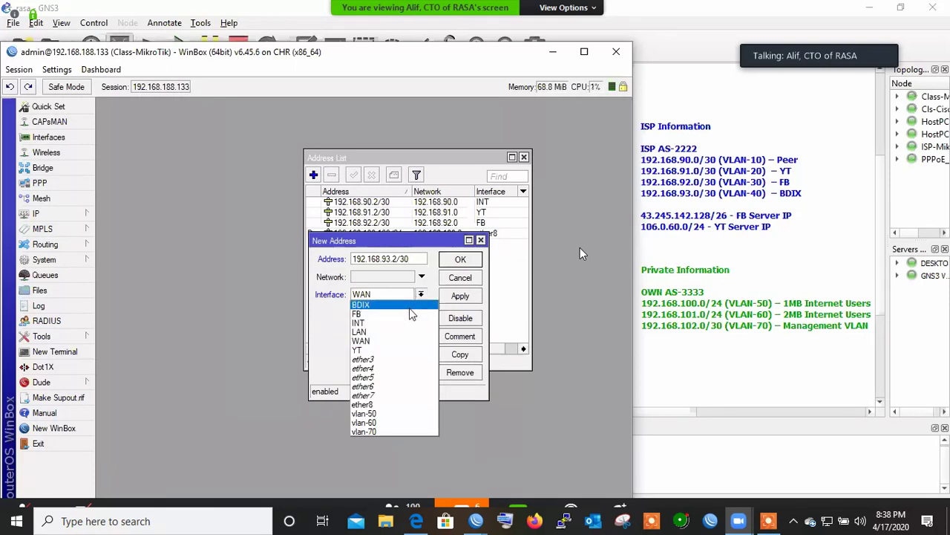
left_click(409, 308)
left_click(460, 259)
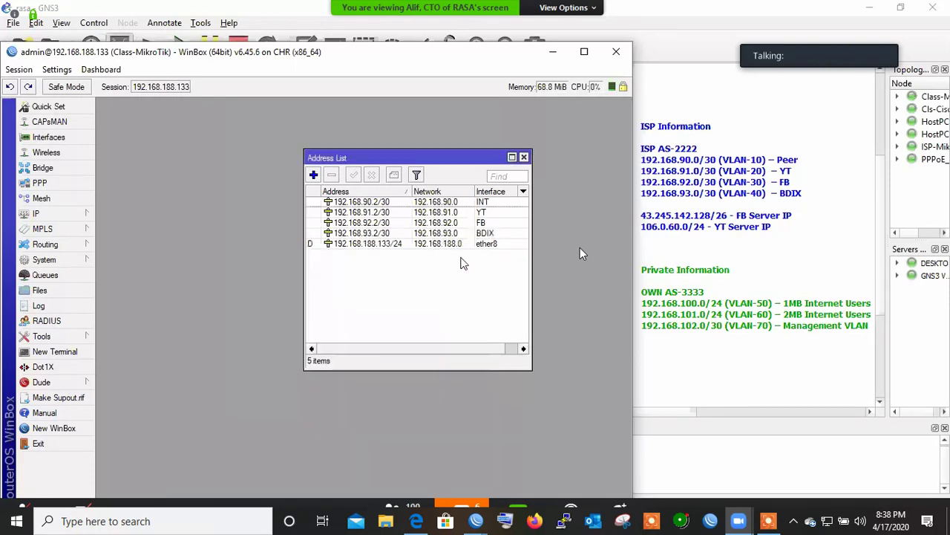
left_click(313, 175)
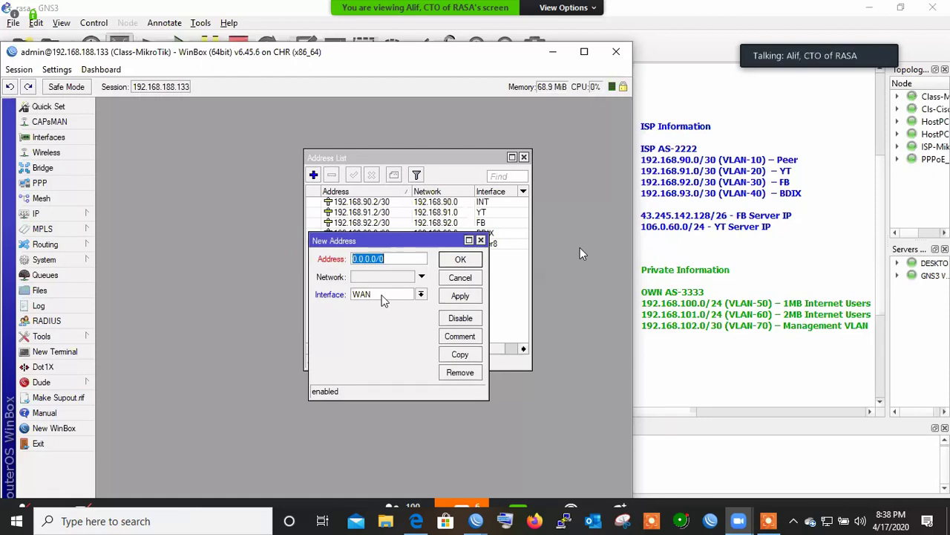
Enter 192.168.102.1/30, initially on the LAN interface, and apply it.
type("192.168.102.1/30")
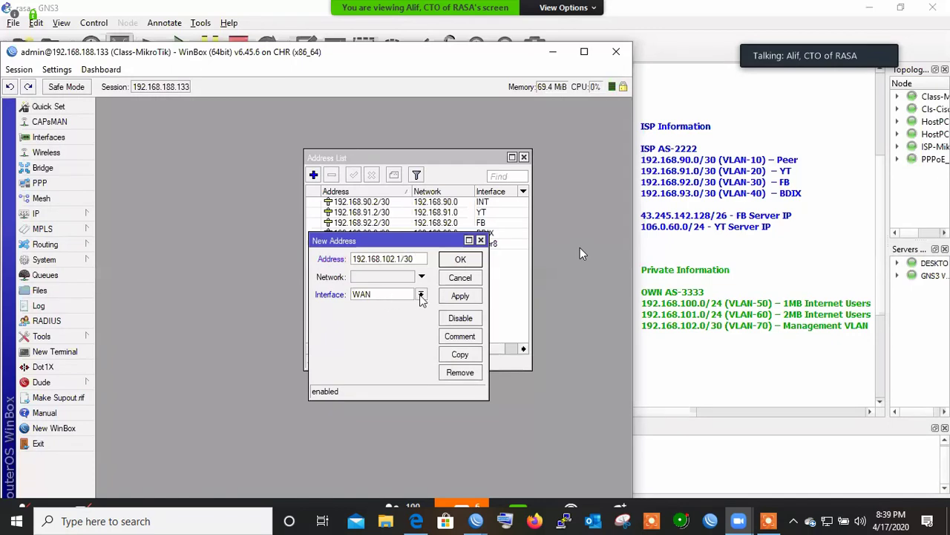
left_click(421, 295)
left_click(416, 332)
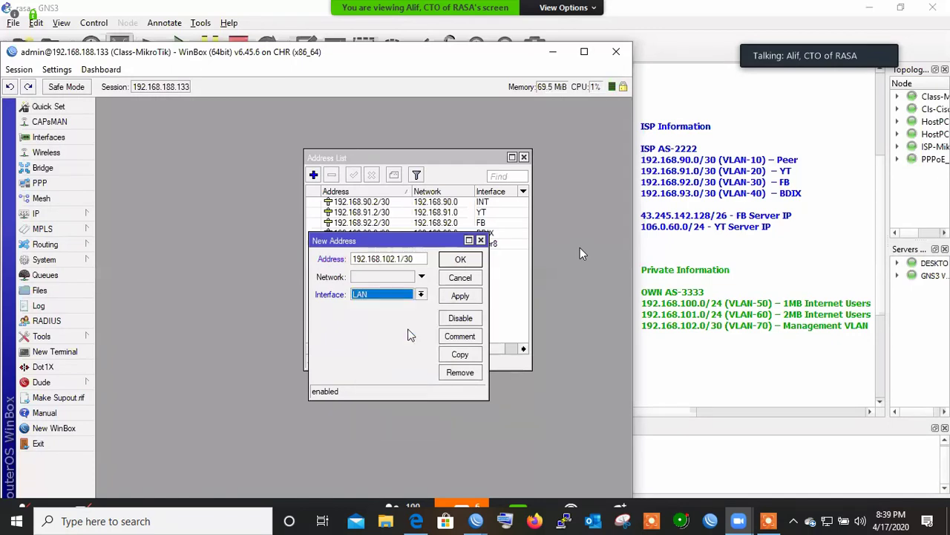
left_click(460, 296)
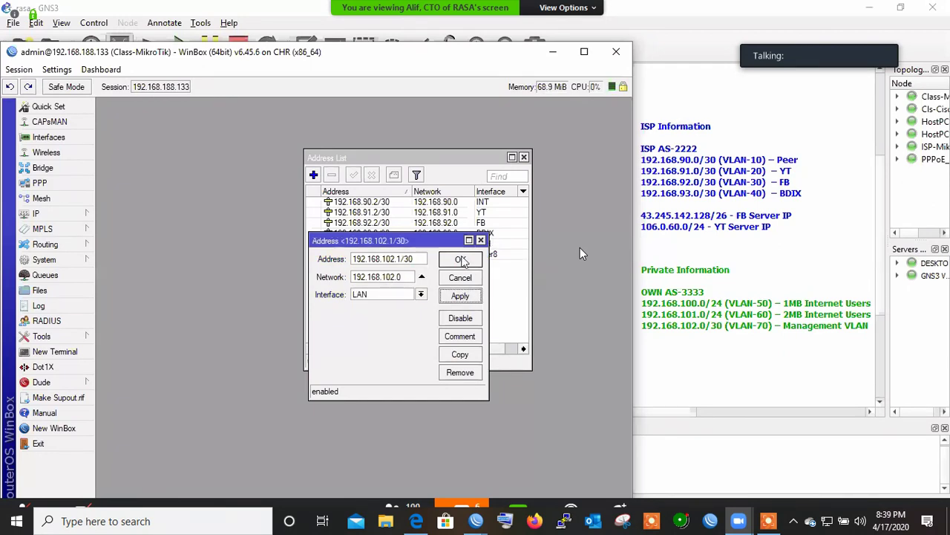
Reassign 192.168.102.1/30 to vlan-70, save it, and return to the Course Content slide.
left_click(421, 294)
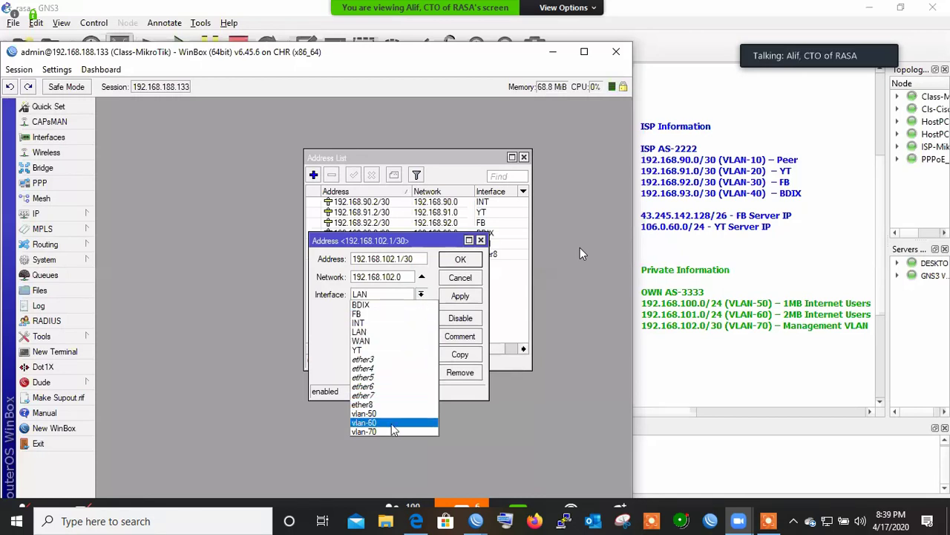
left_click(392, 431)
left_click(456, 297)
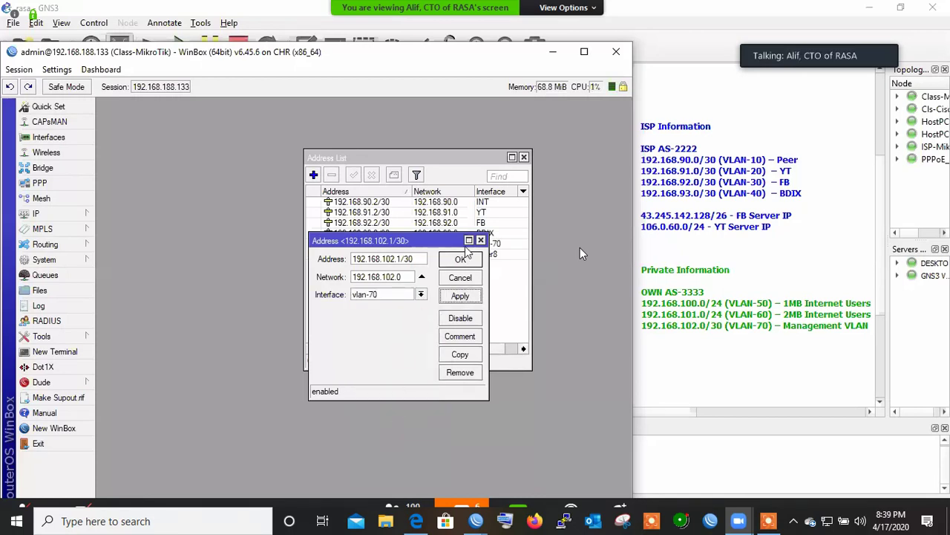
left_click(462, 259)
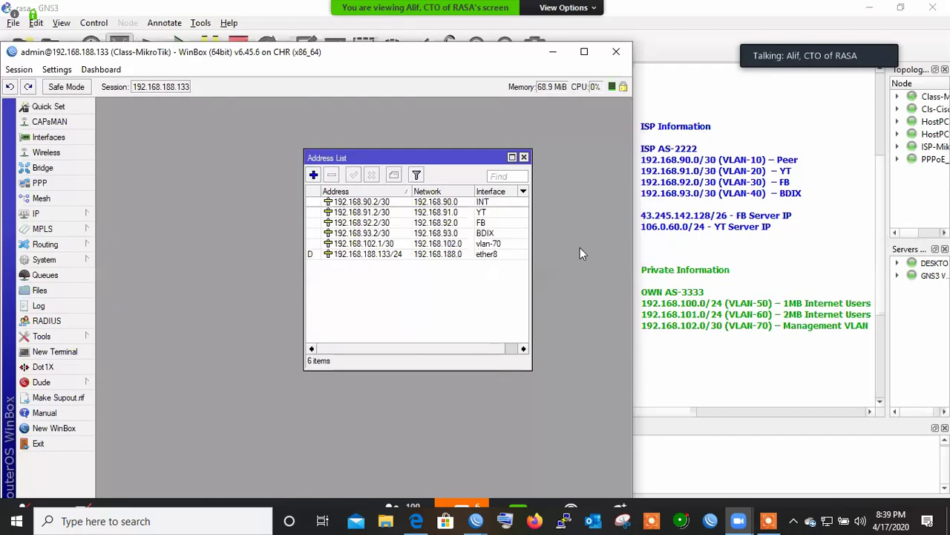
key("alt+Tab")
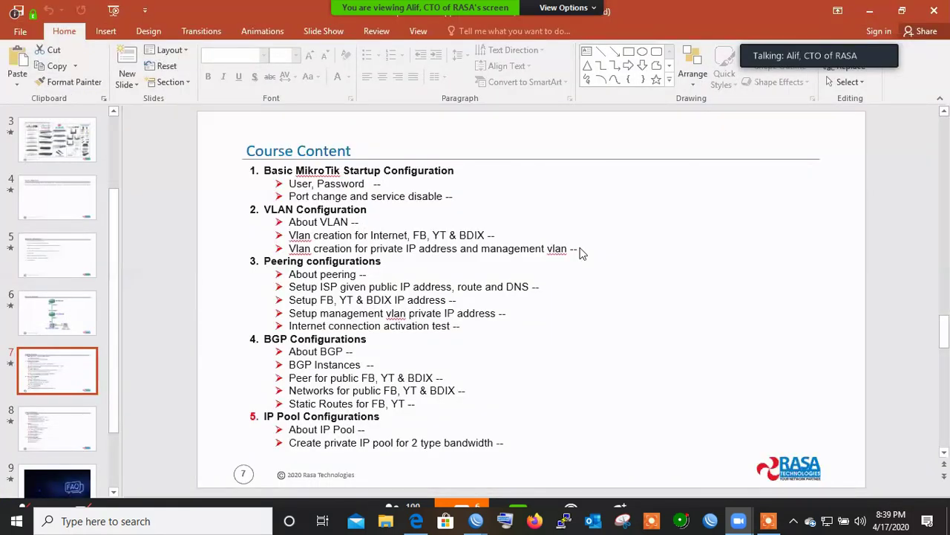
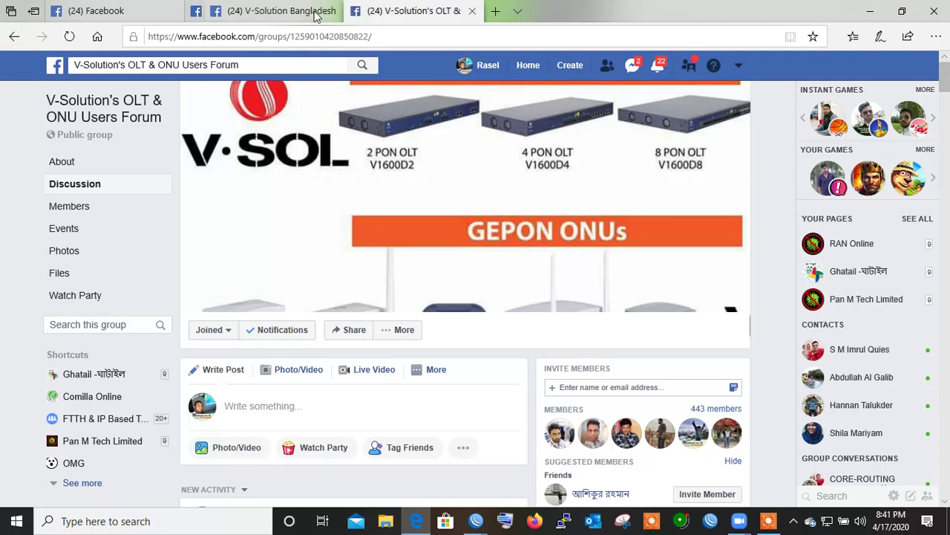
Close the V-Solution Bangladesh group tab in Edge.
left_click(314, 13)
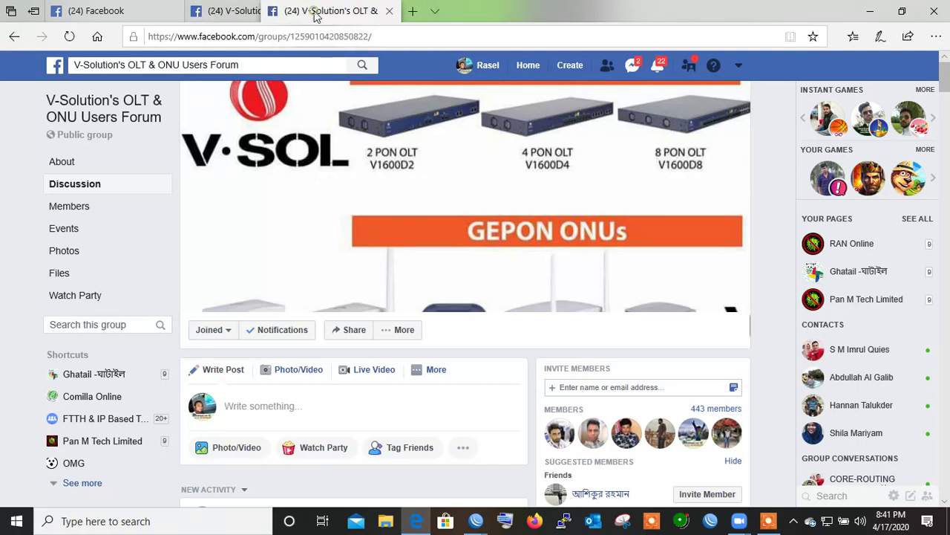
Close the OLT users forum tab and load google.com in a new tab.
left_click(314, 12)
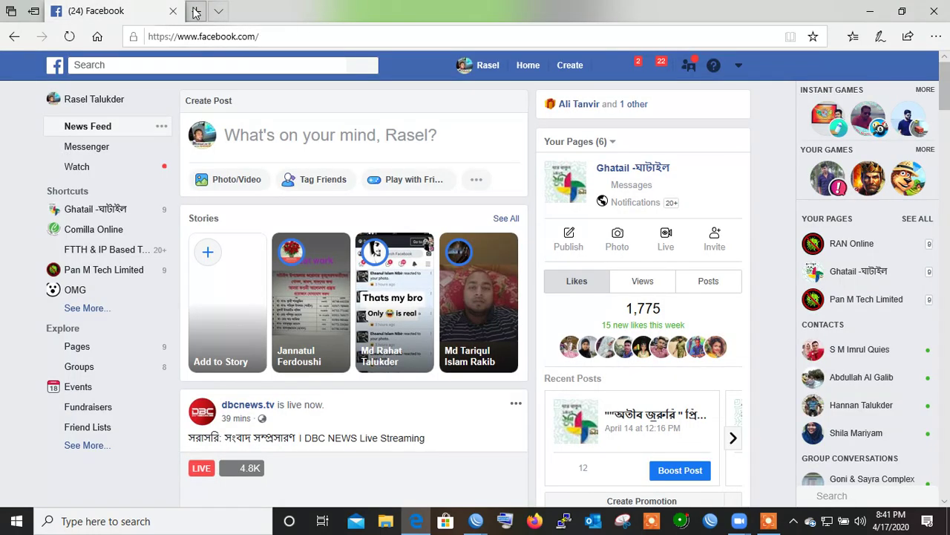
left_click(195, 13)
type("g")
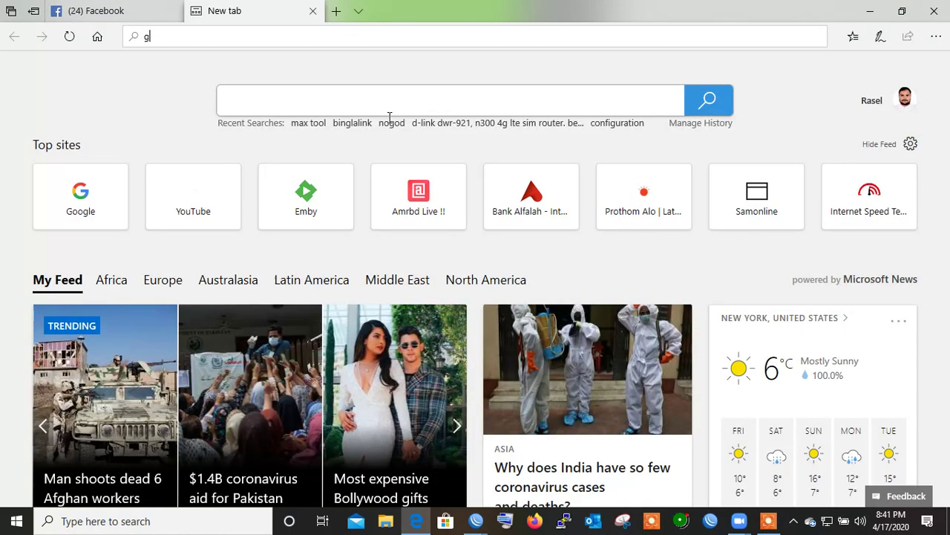
key("Return")
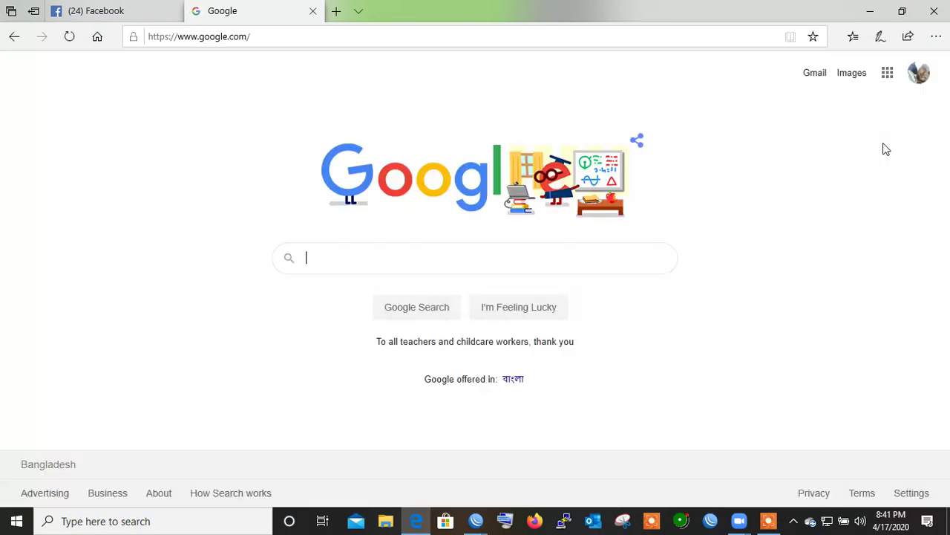
Switch Google to the second account and minimize the Edge window.
left_click(919, 73)
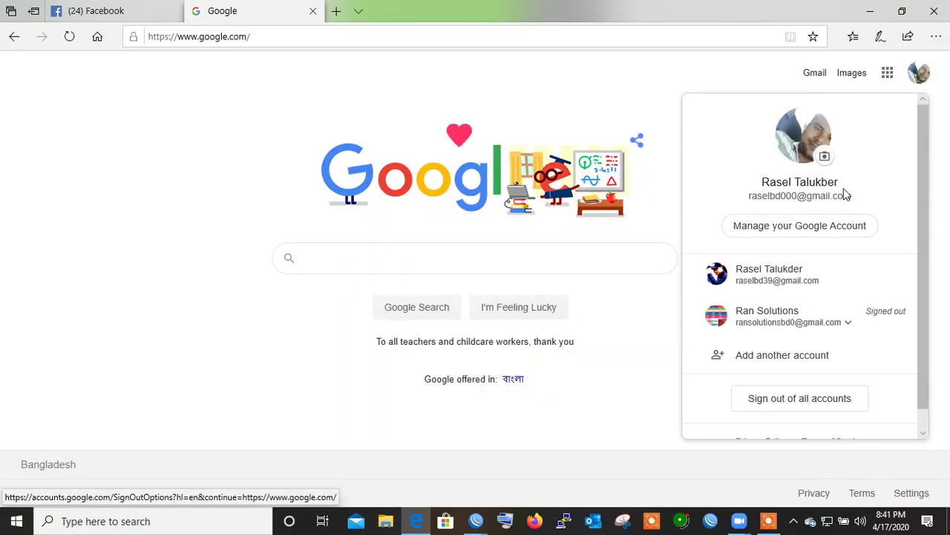
left_click(787, 277)
left_click(874, 9)
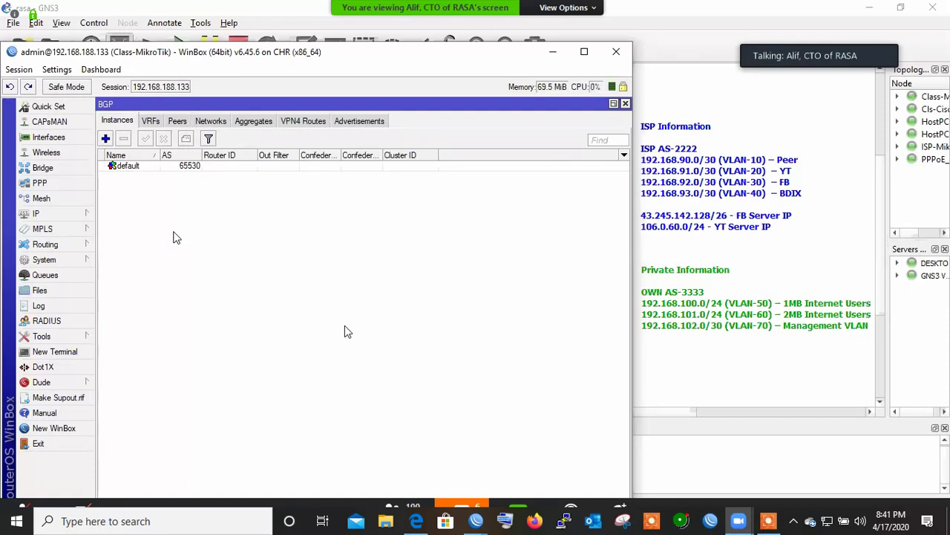
Open the default BGP instance (AS 65530) for editing.
left_click(185, 167)
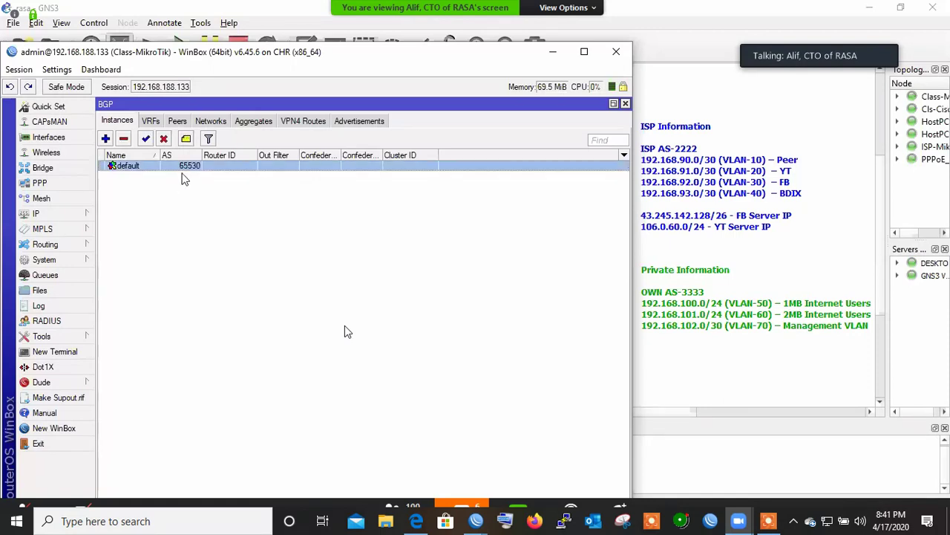
double_click(185, 166)
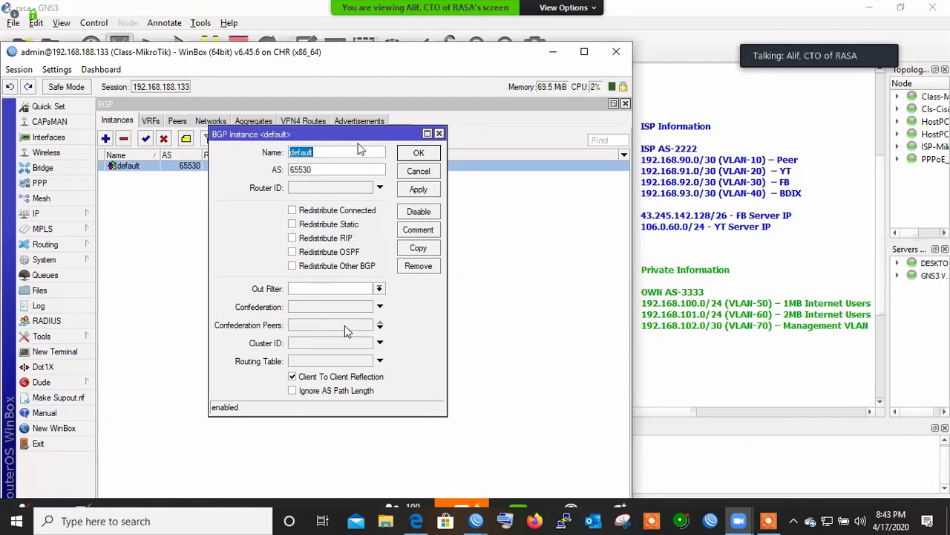
Inspect the default instance's name and AS, then close it unchanged.
left_click_drag(364, 144, 393, 182)
left_click(375, 197)
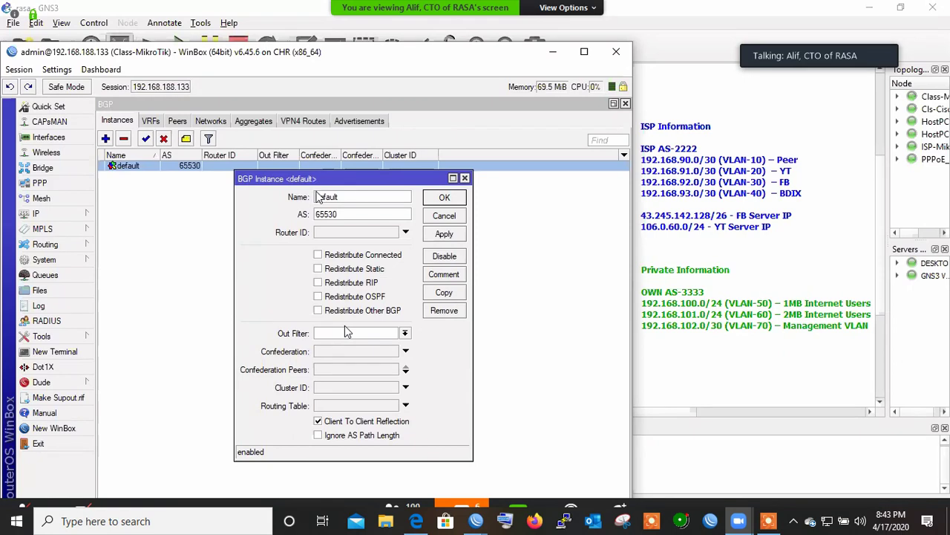
left_click(362, 214)
left_click(444, 216)
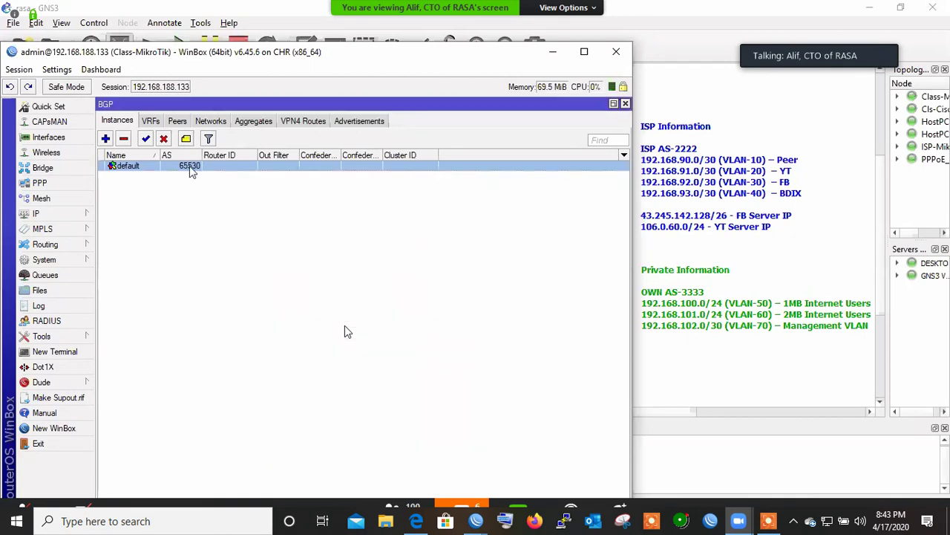
Start a new BGP instance named RASA, then cancel it.
left_click(106, 138)
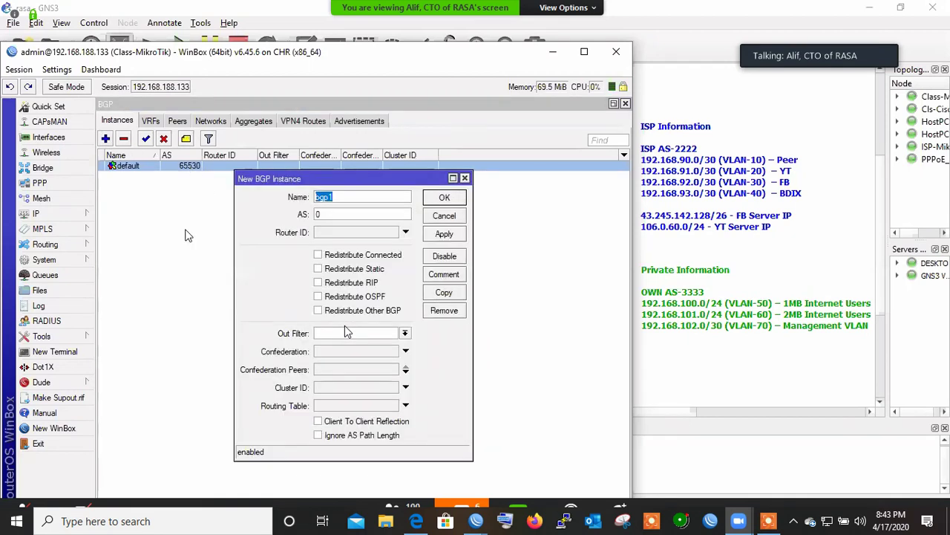
type("M")
key("BackSpace")
type("RA")
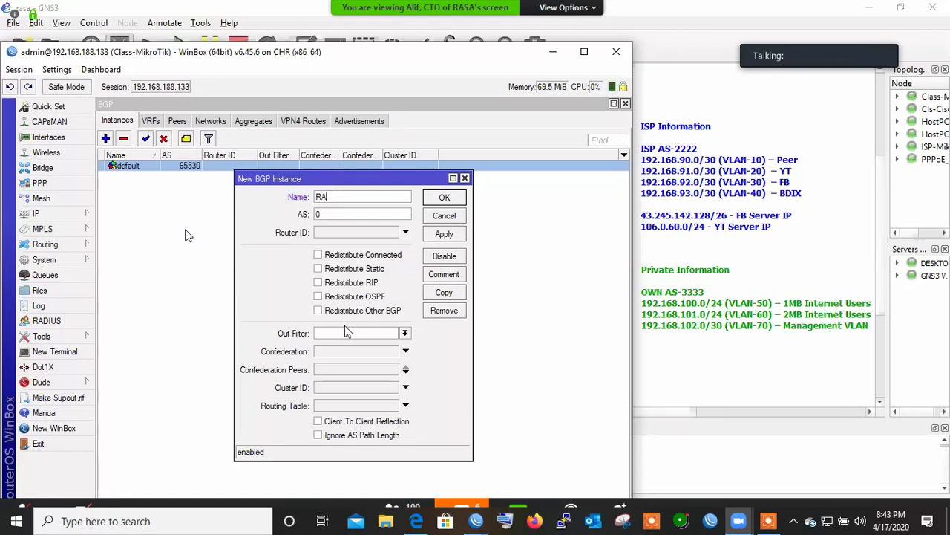
type("SA")
left_click(344, 214)
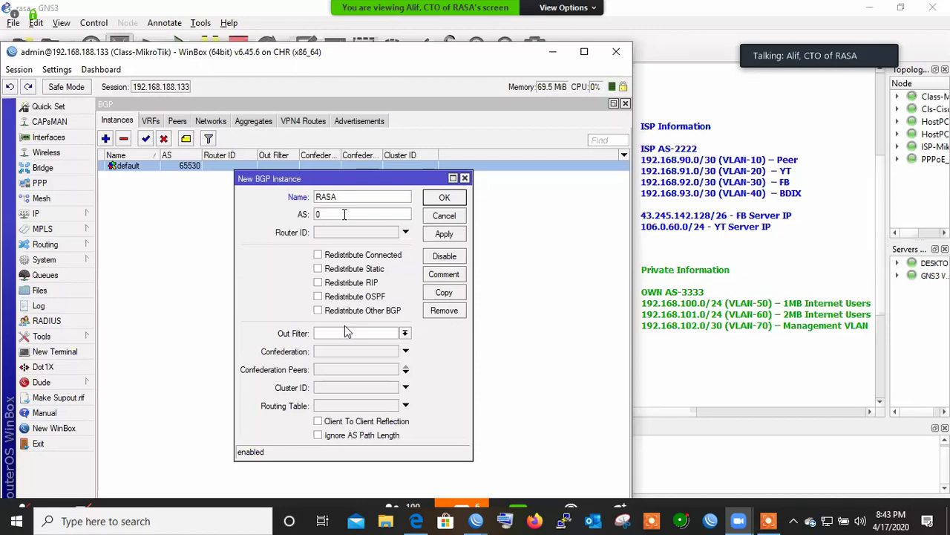
left_click(444, 216)
Give the default instance AS 3333 and router ID 192.168.102.1.
double_click(199, 166)
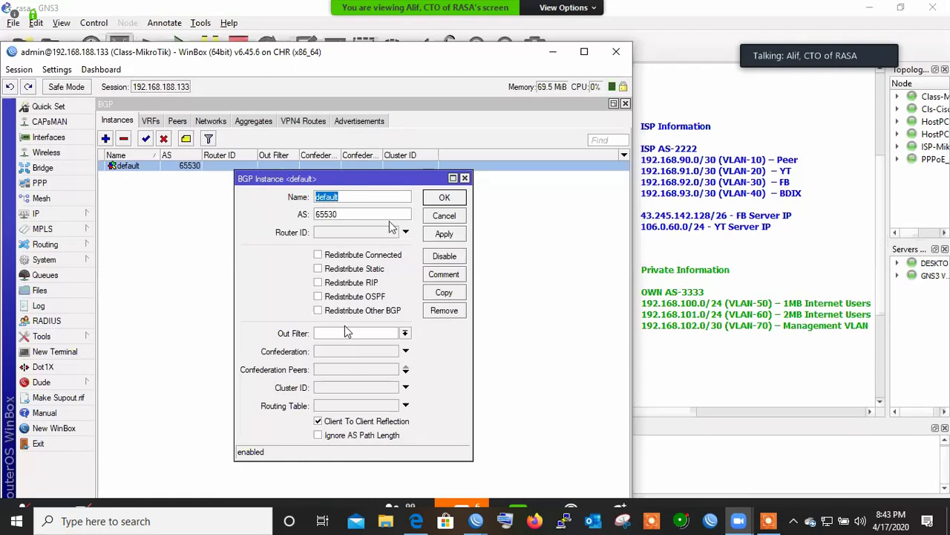
double_click(389, 212)
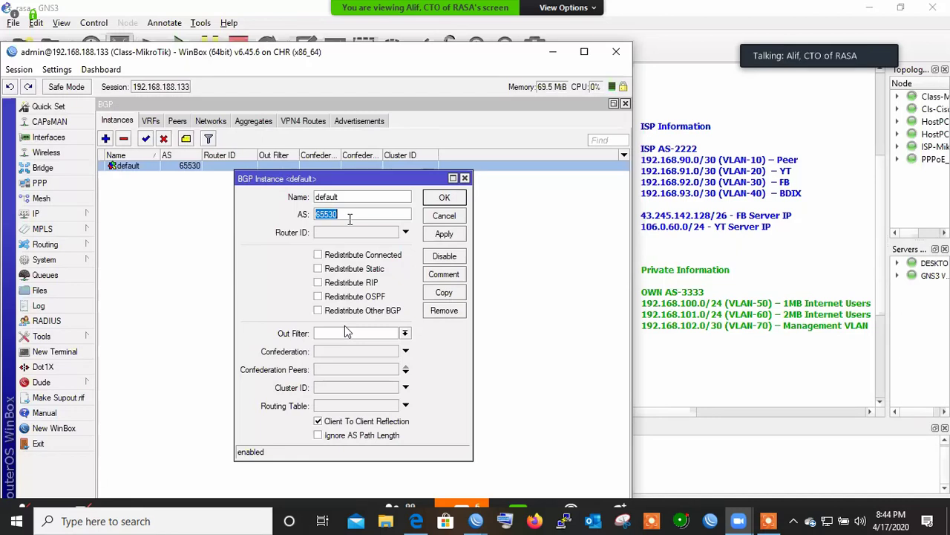
key("BackSpace")
type("3333")
left_click(379, 236)
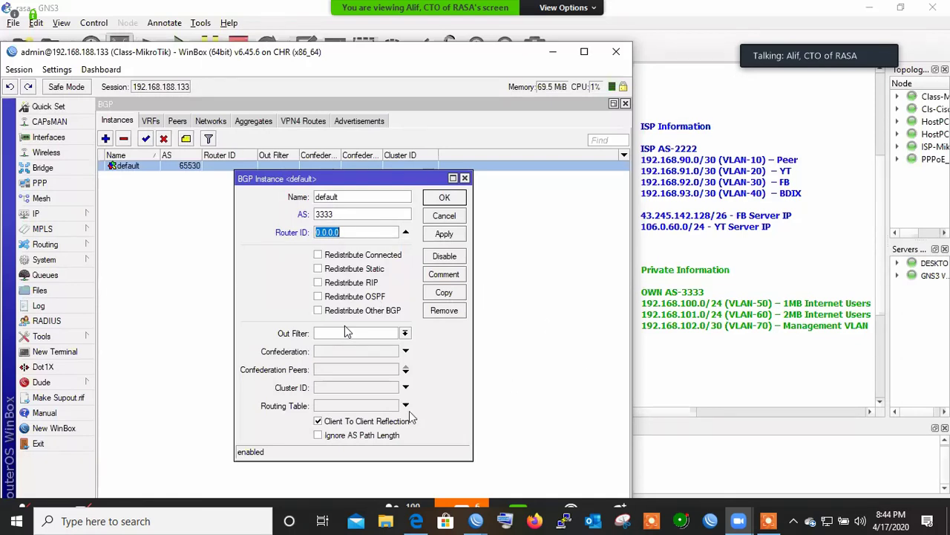
key("alt+Tab")
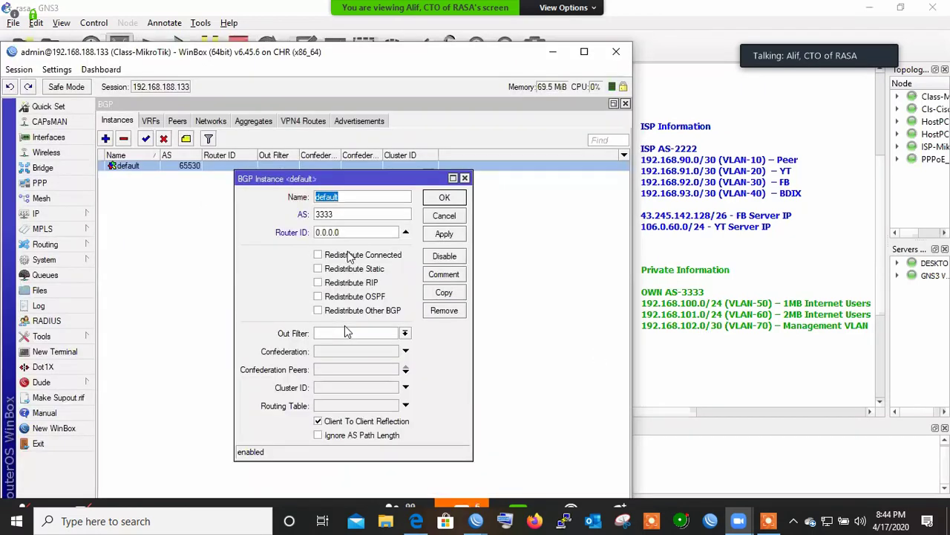
type("192.1")
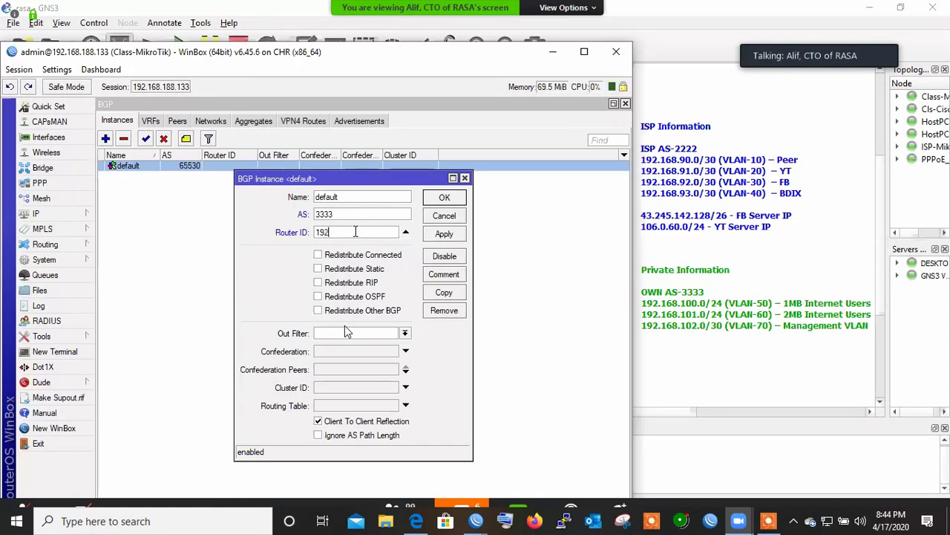
type("68.10")
type(".1")
left_click(444, 199)
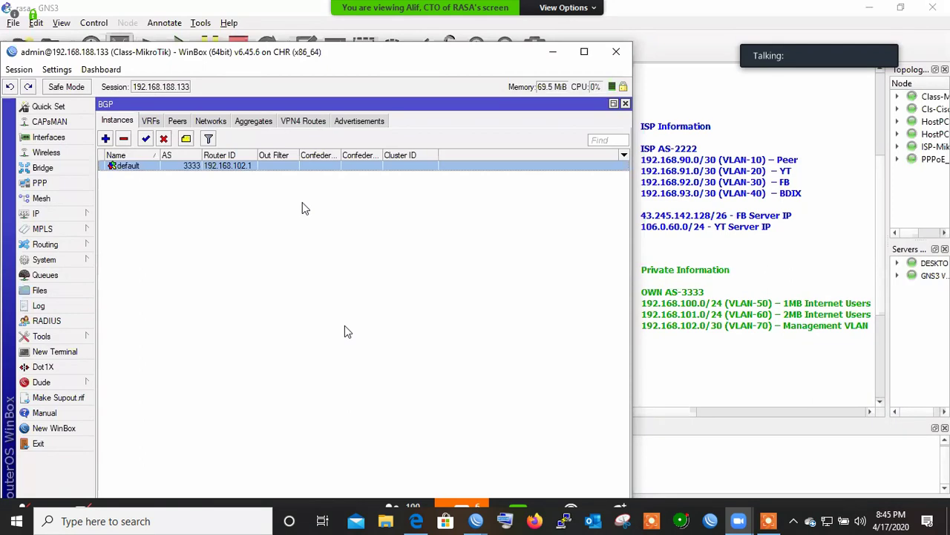
Open a New BGP Peer dialog from the empty Peers list.
left_click(176, 125)
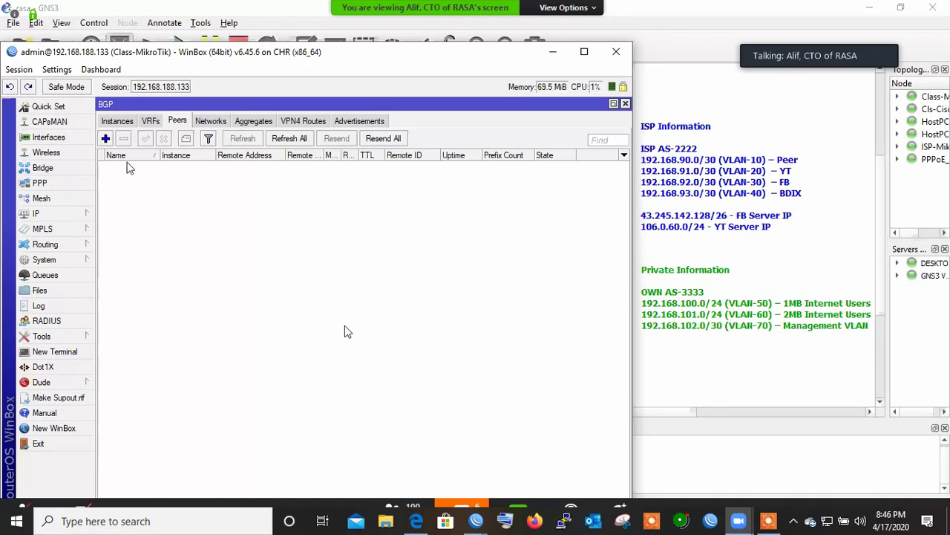
left_click(106, 139)
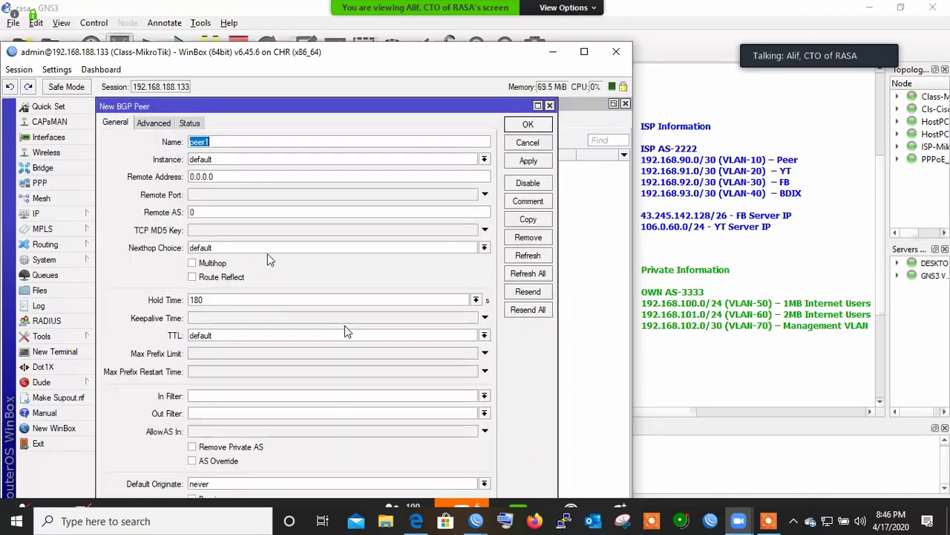
Name the new peer YT with remote address 192.168.91.1.
type("YT")
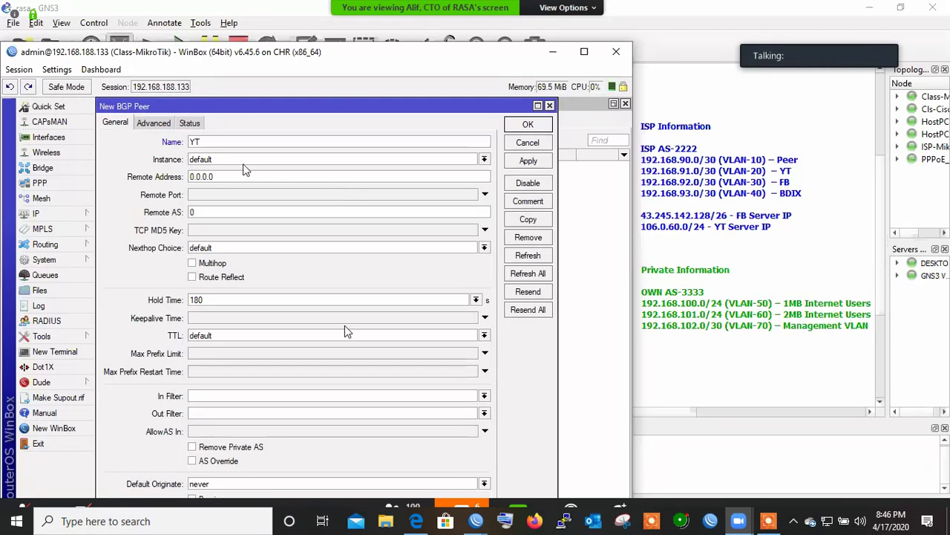
left_click(244, 165)
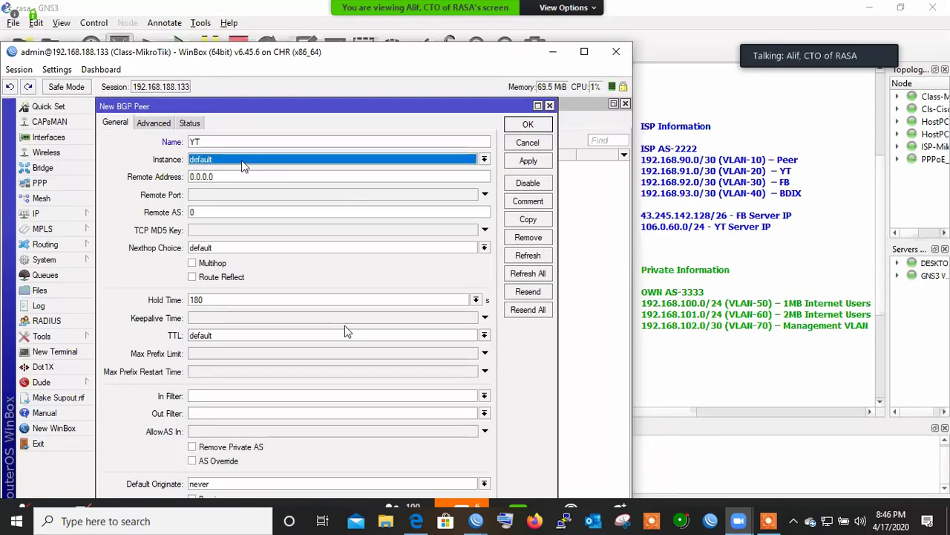
left_click(242, 178)
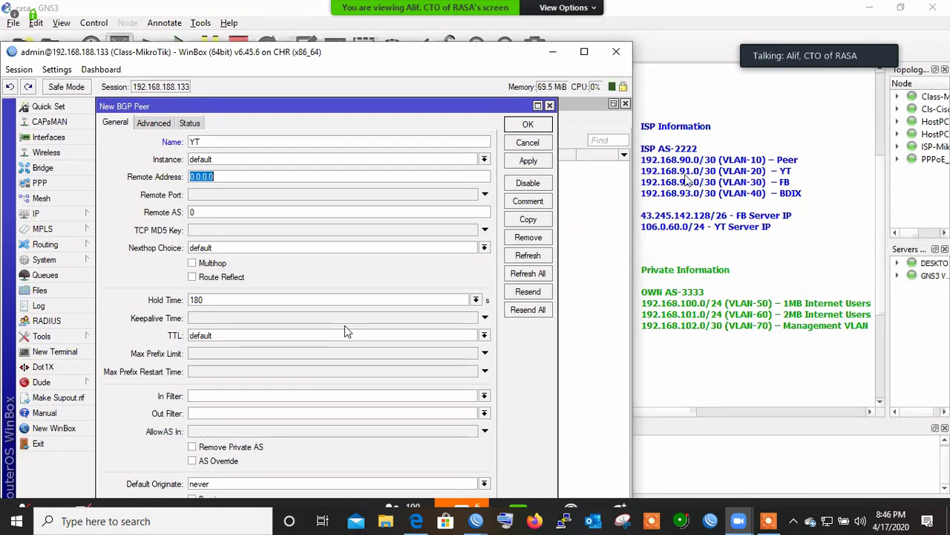
type("192.168.")
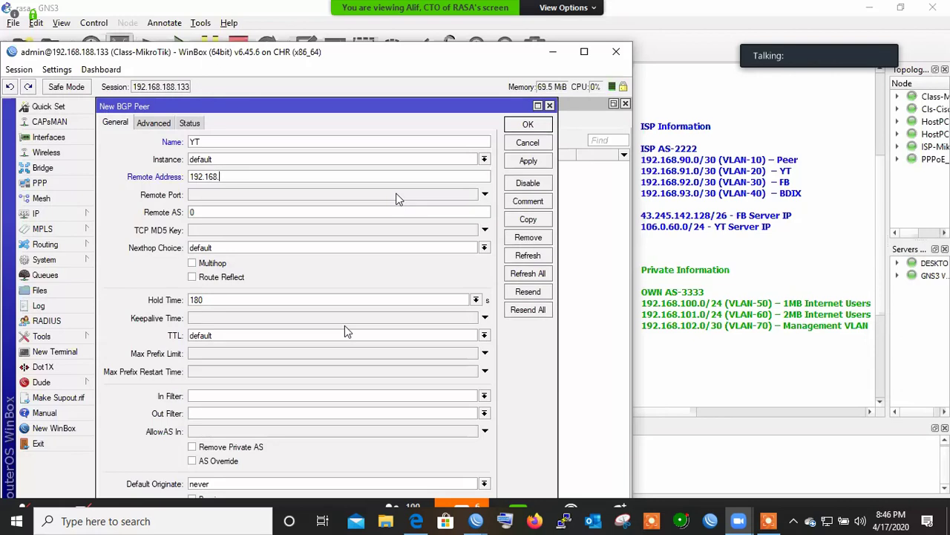
type("90.1")
left_click_drag(248, 210, 187, 212)
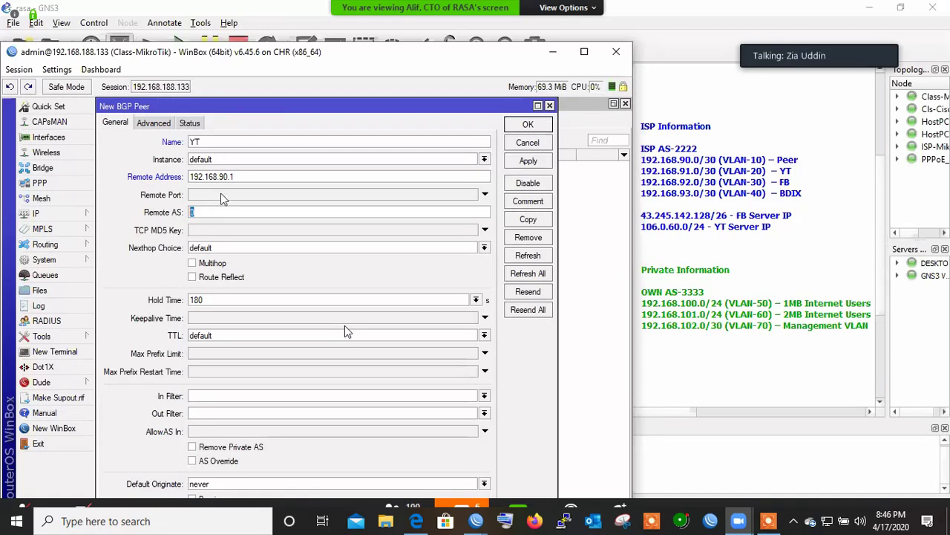
left_click(223, 176)
key("Delete")
type("1")
Set the YT peer's remote AS to 2222 and save it.
left_click(249, 212)
double_click(248, 211)
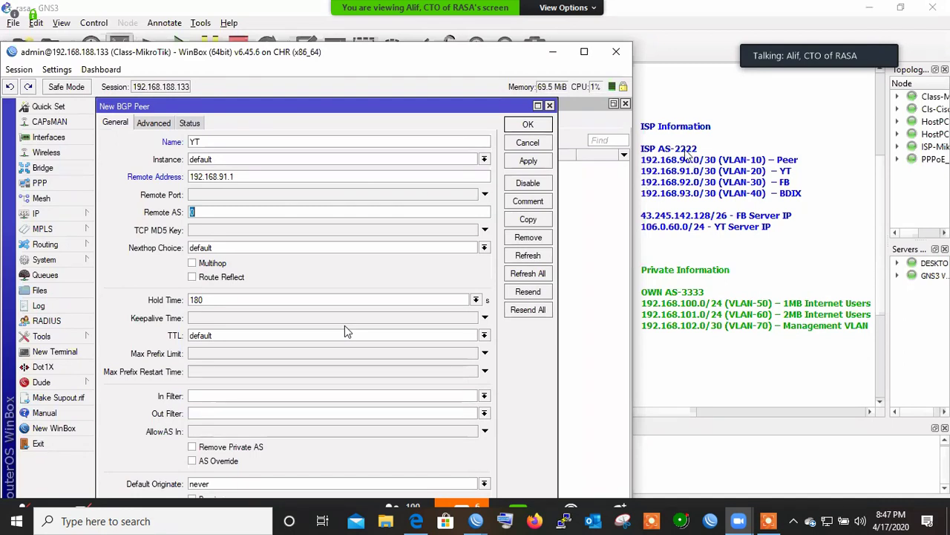
type("222")
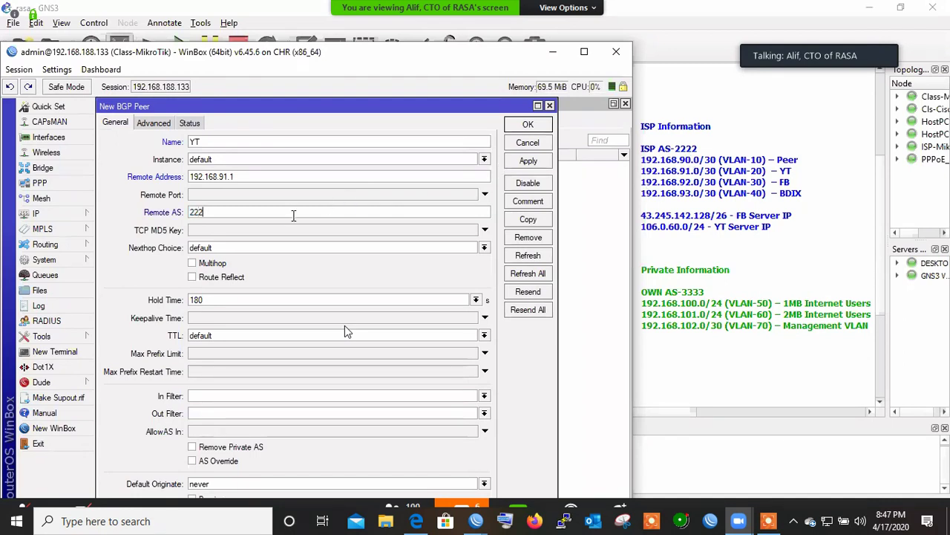
type("2")
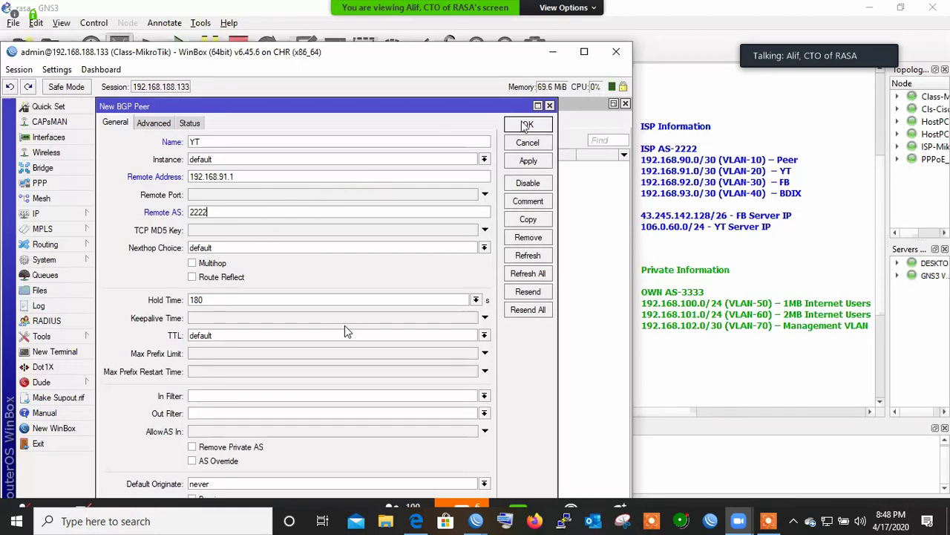
key("Return")
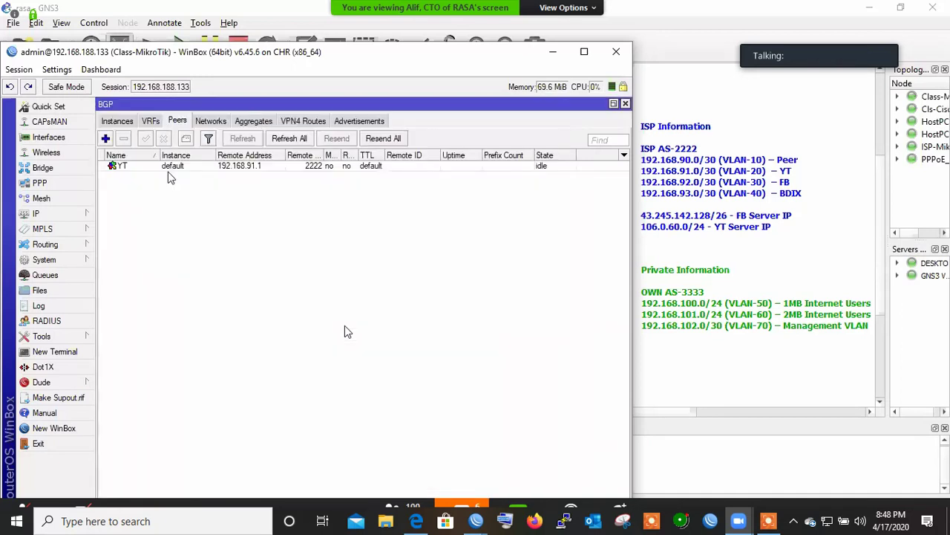
Create peer FB with remote address 192.168.92.1 and remote AS 2222.
left_click(106, 139)
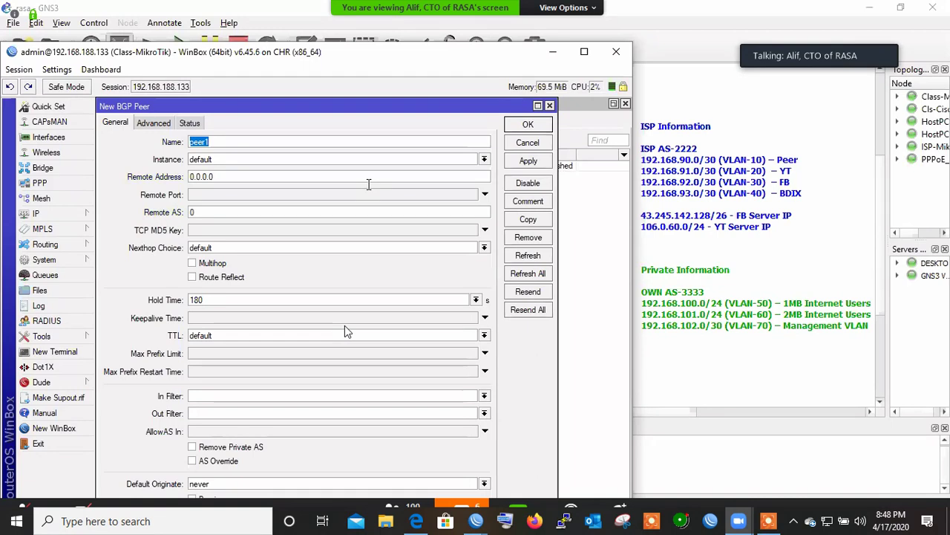
type("FB")
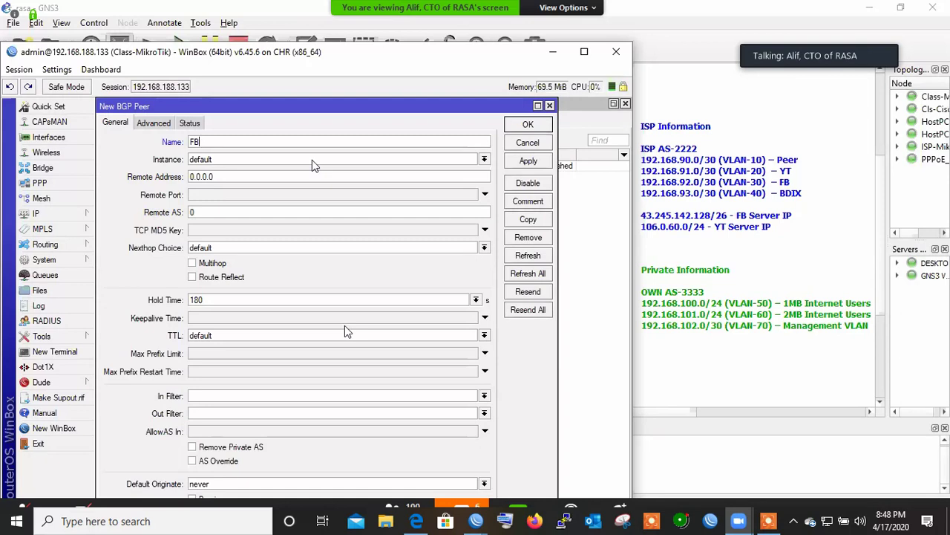
left_click(304, 176)
type("192.168.92.1")
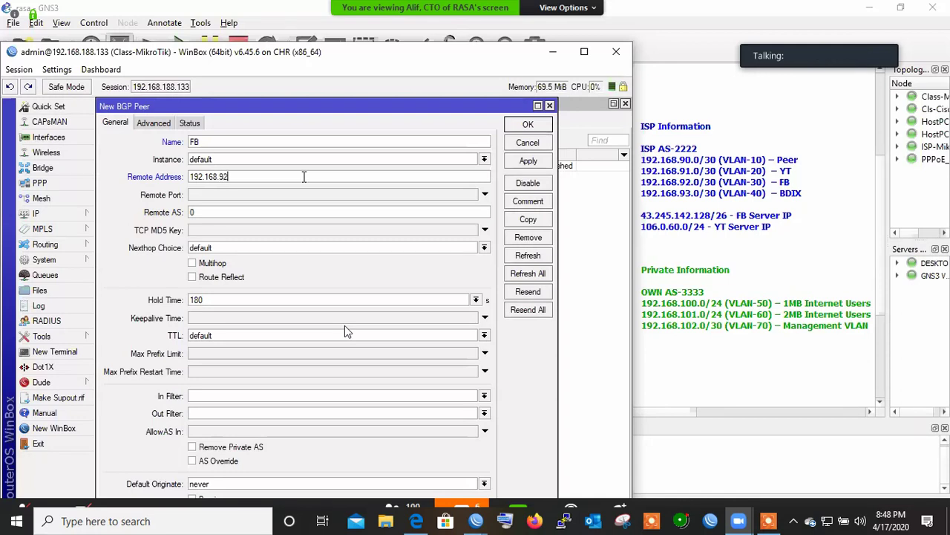
double_click(254, 214)
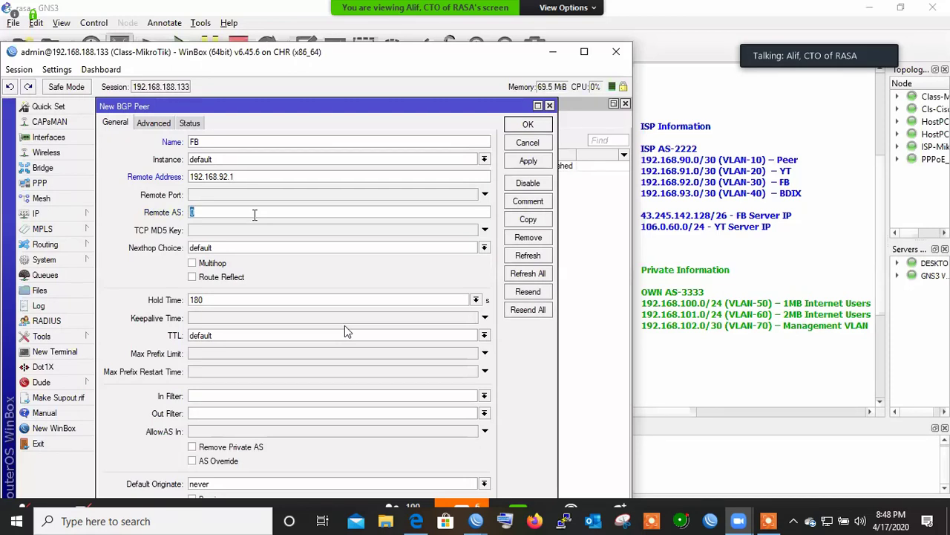
type("2222")
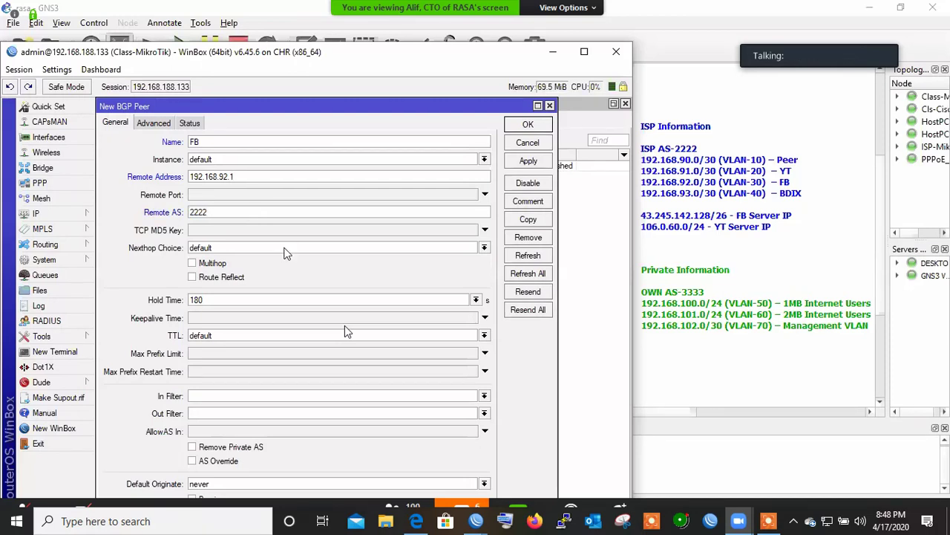
left_click(527, 124)
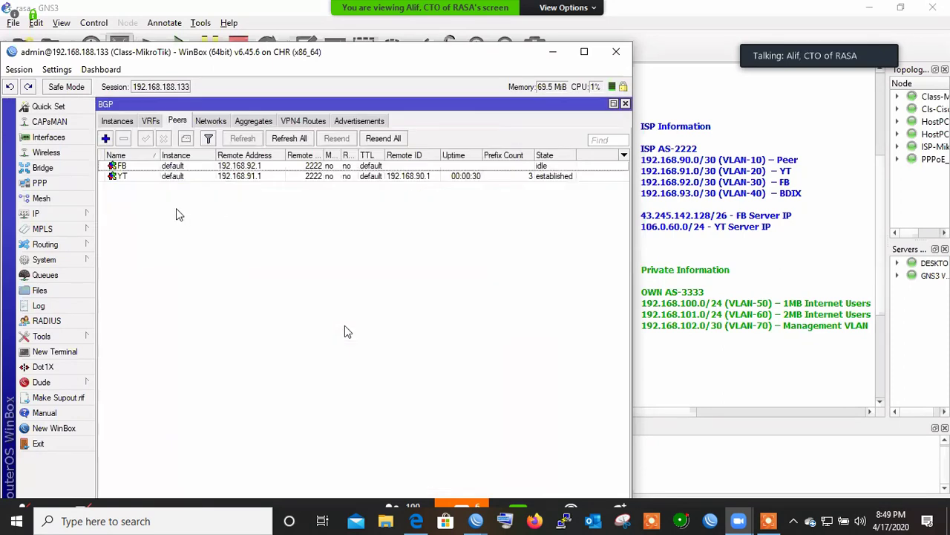
Create peer BDIX with remote address 192.168.93.1 and remote AS 2222.
left_click(106, 139)
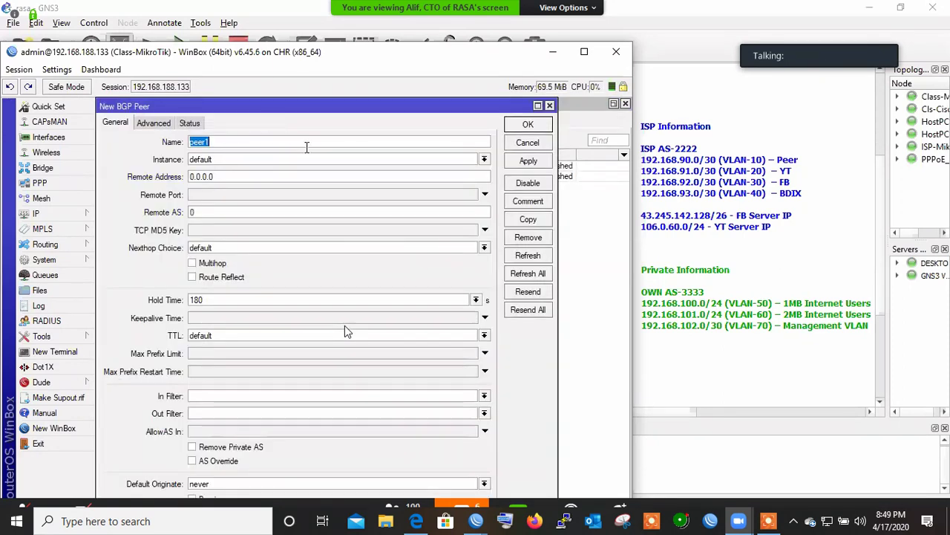
type("BDIX")
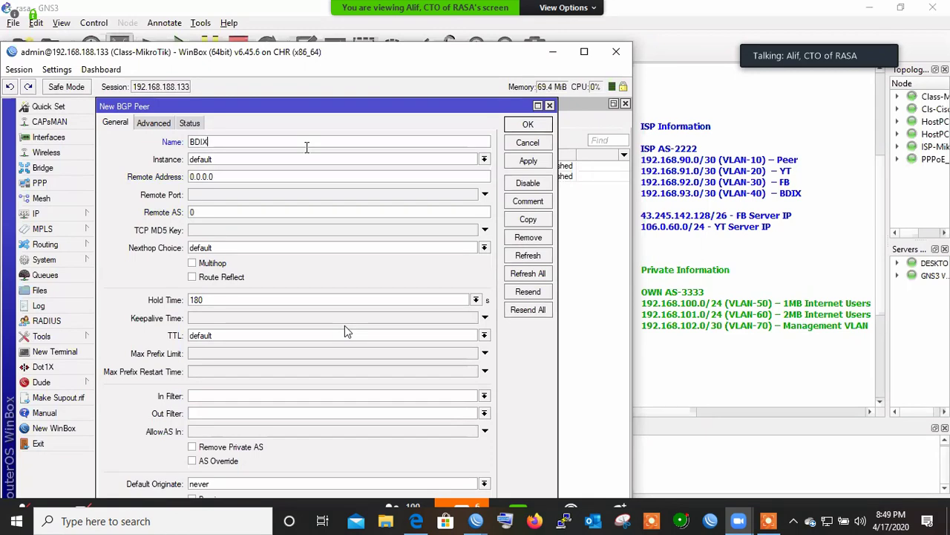
left_click(279, 174)
double_click(279, 174)
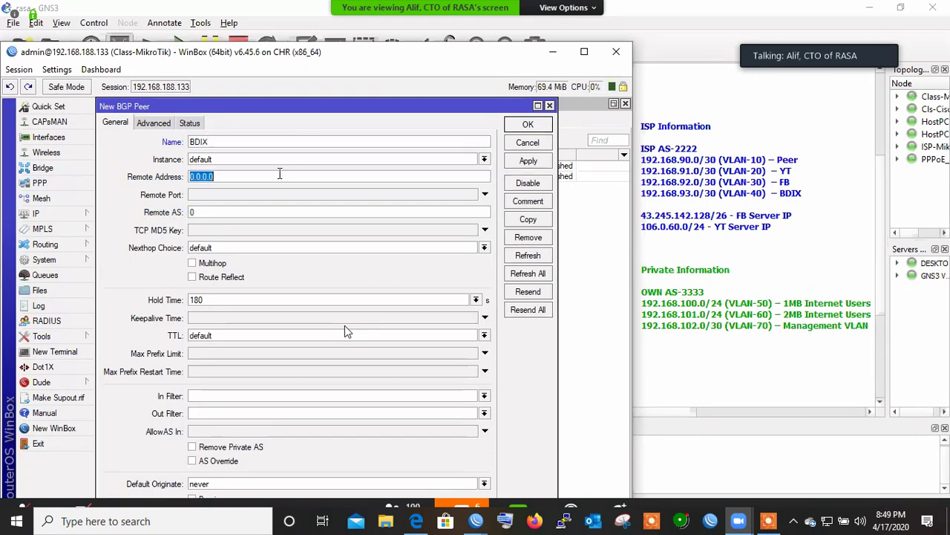
type("192.")
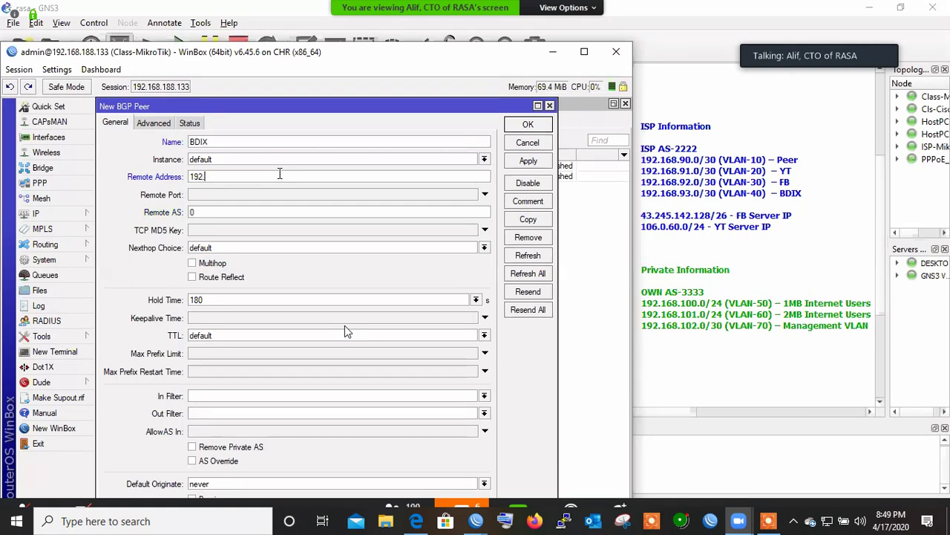
type("168.")
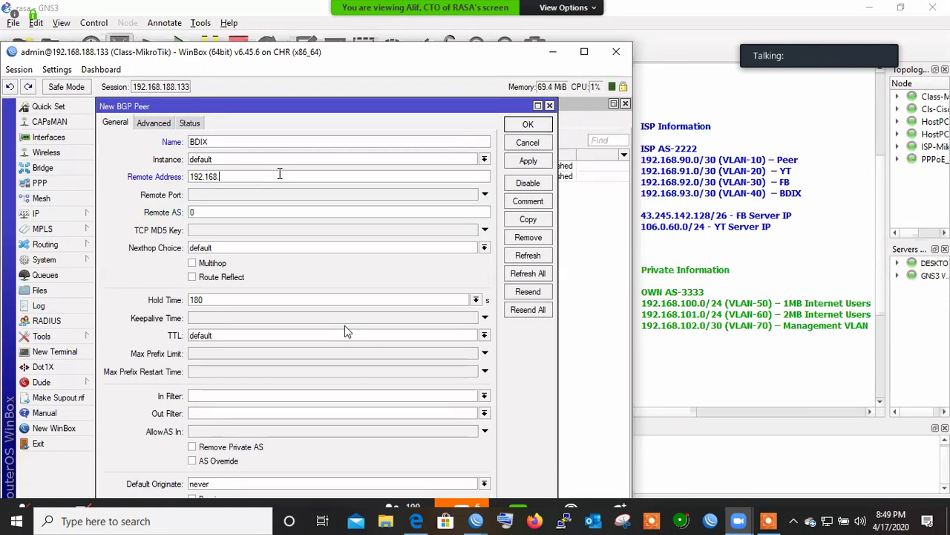
type("93.1")
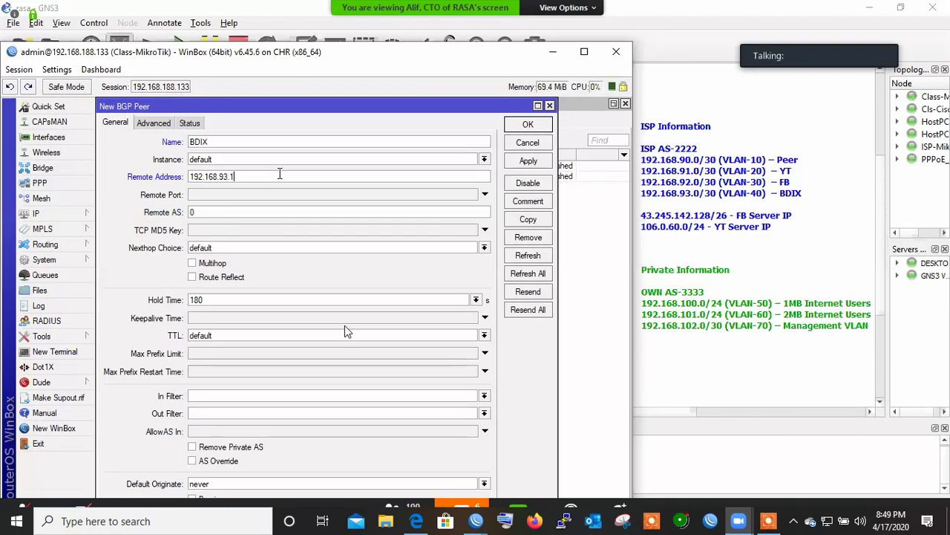
double_click(237, 216)
type("2222")
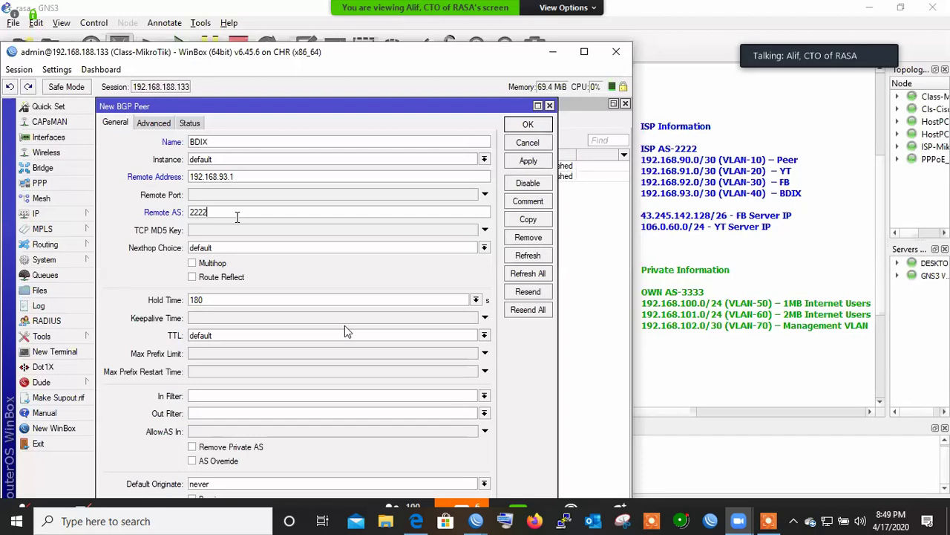
left_click(528, 124)
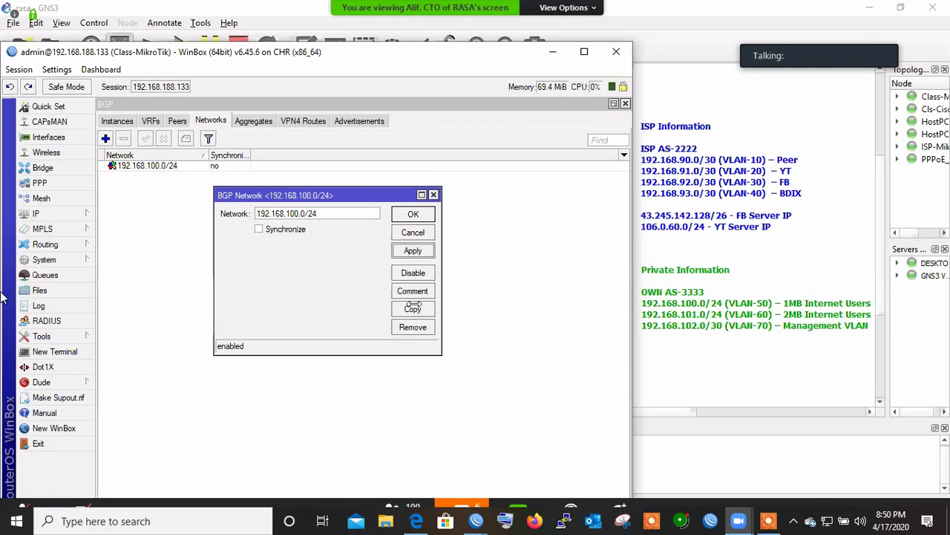
Switch from WinBox to the PowerPoint course-outline slide.
left_click(16, 505)
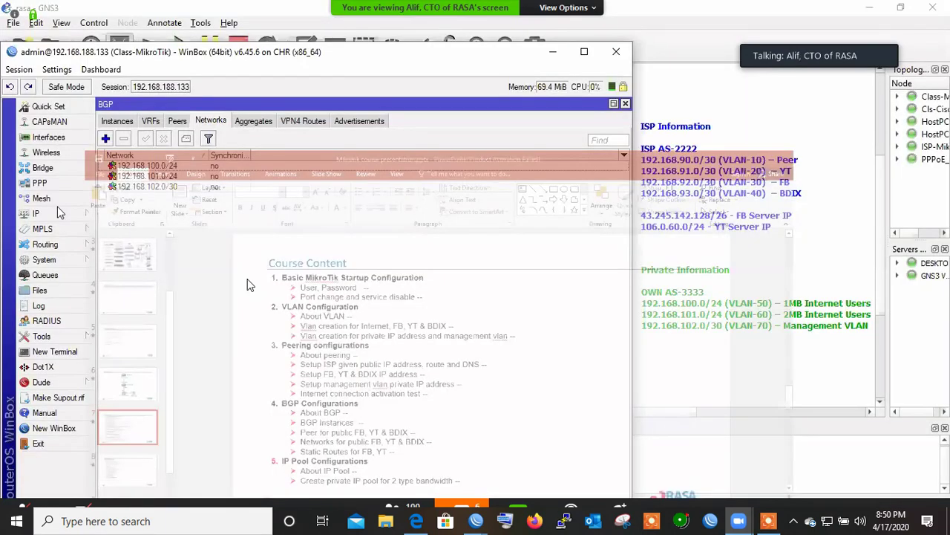
Back in WinBox, bring up the IP settings menu.
left_click(60, 213)
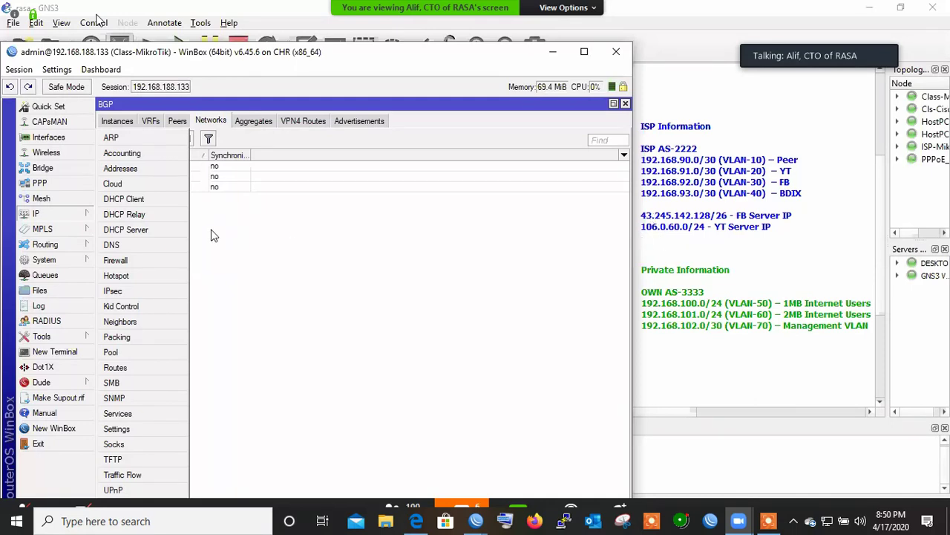
In IP > Routes, add static route 43.245.142.128/26 with gateway 192.168.92.1 for the FB server.
left_click(130, 373)
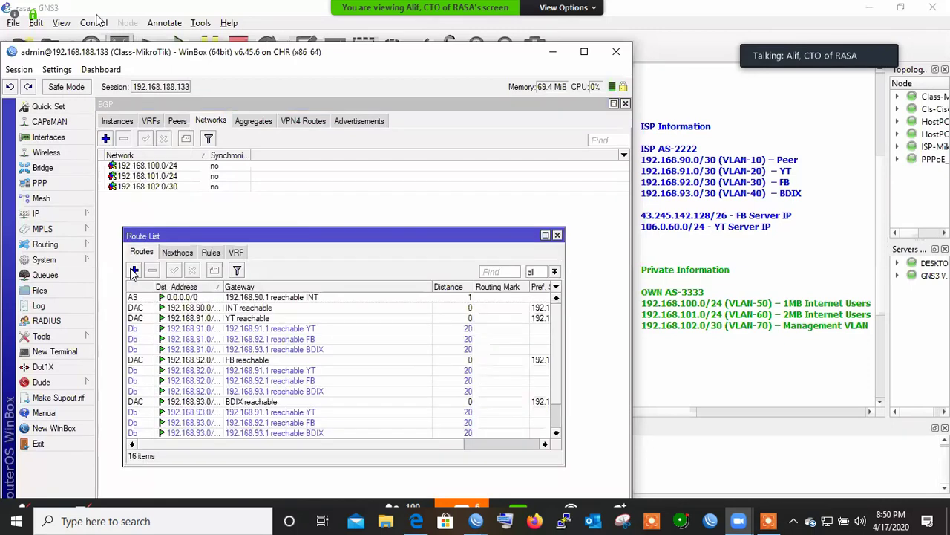
left_click(133, 270)
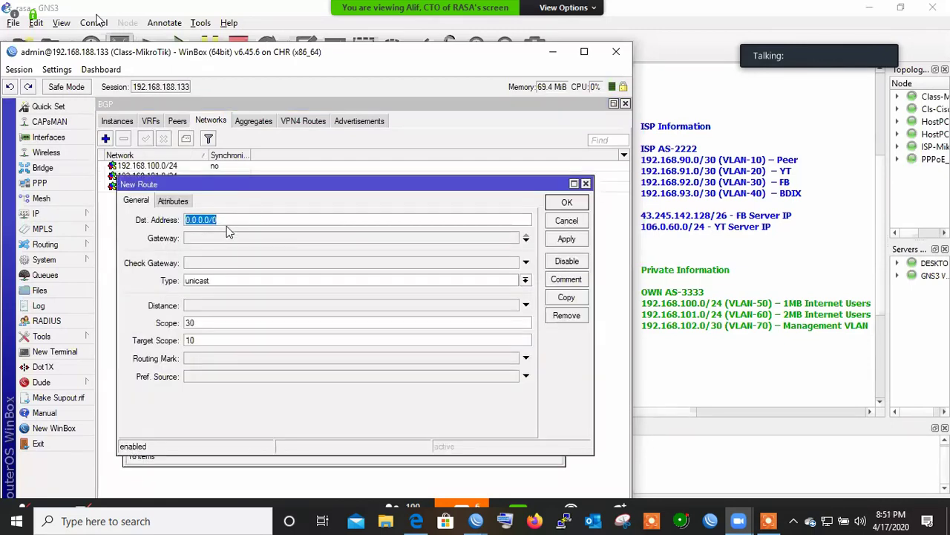
type("4")
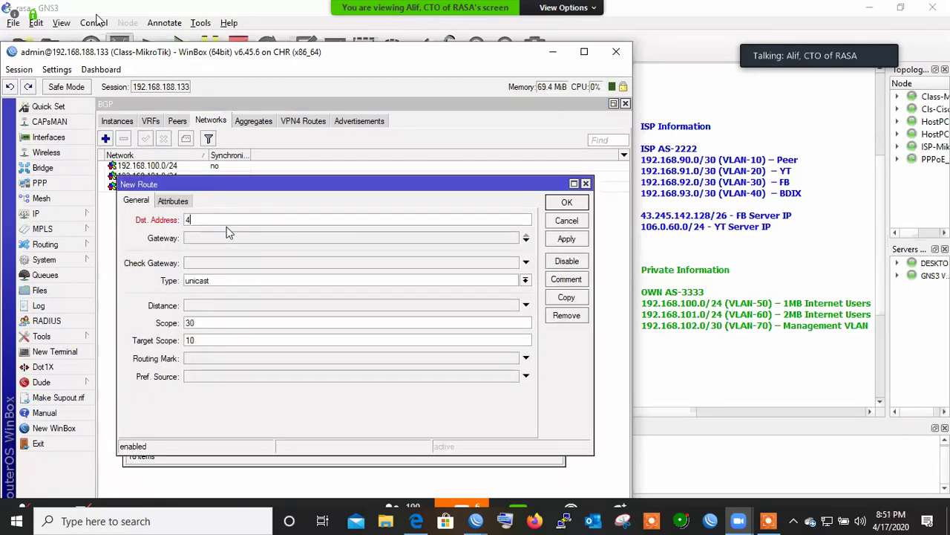
type("3.2")
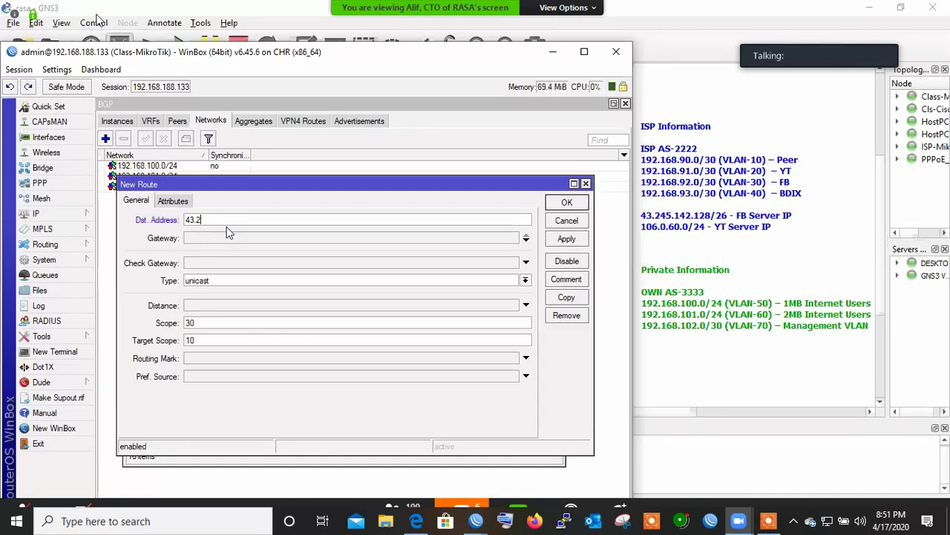
type("45.14")
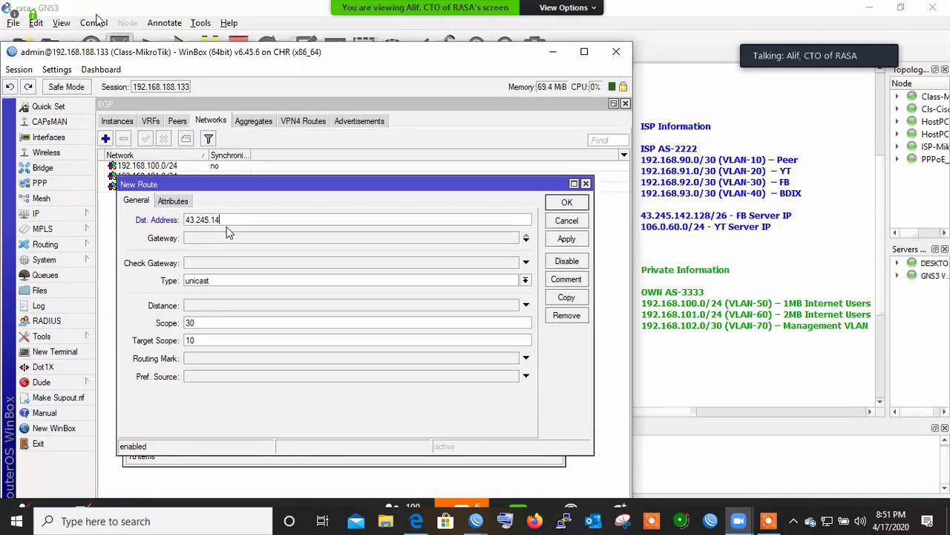
type("2.128/26")
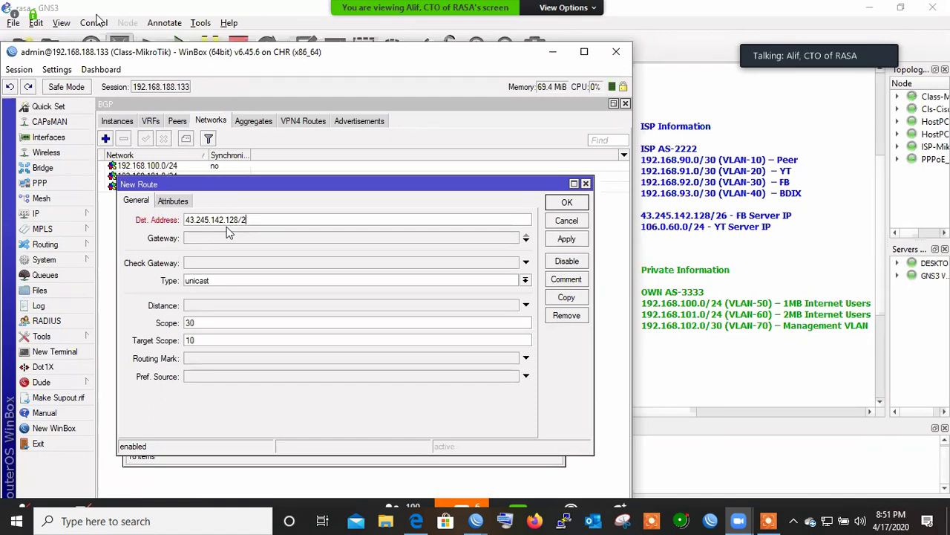
left_click(227, 236)
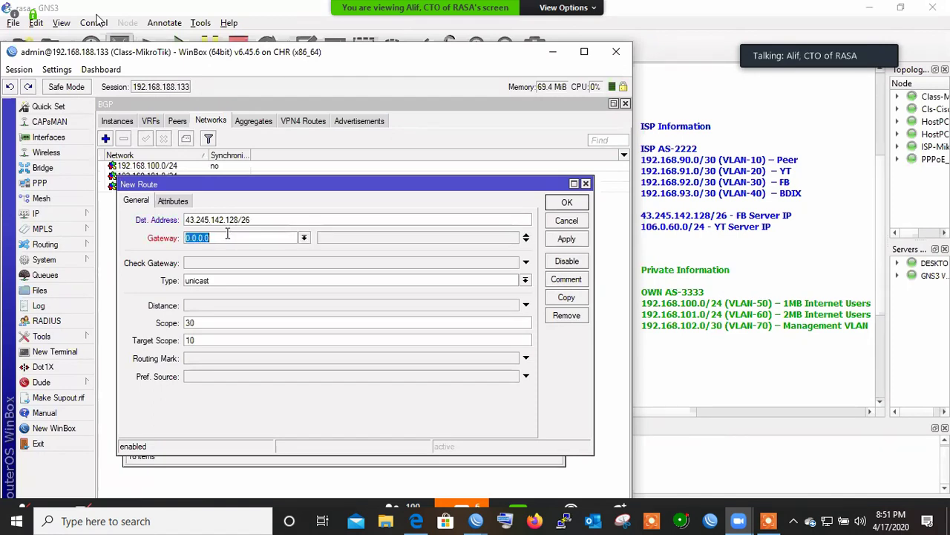
type("92.168.")
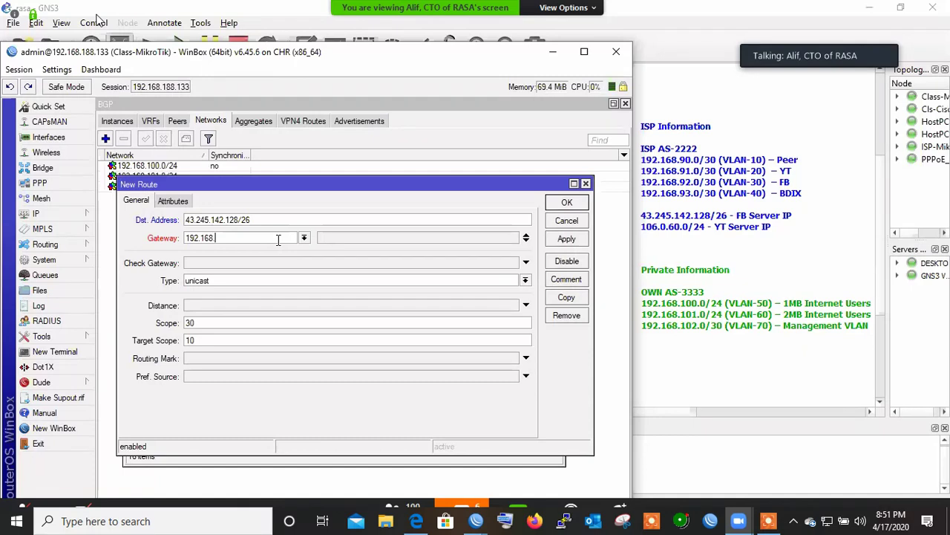
type("92.1")
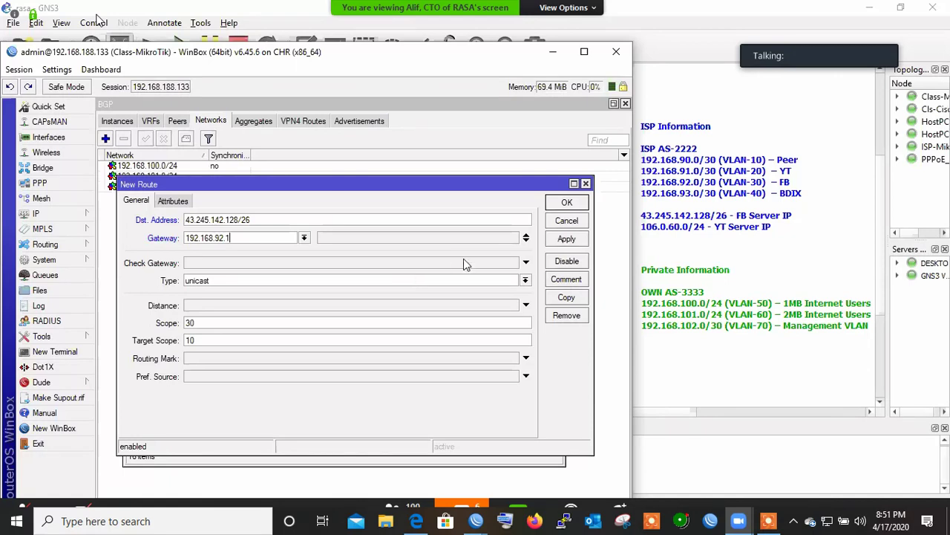
left_click(566, 202)
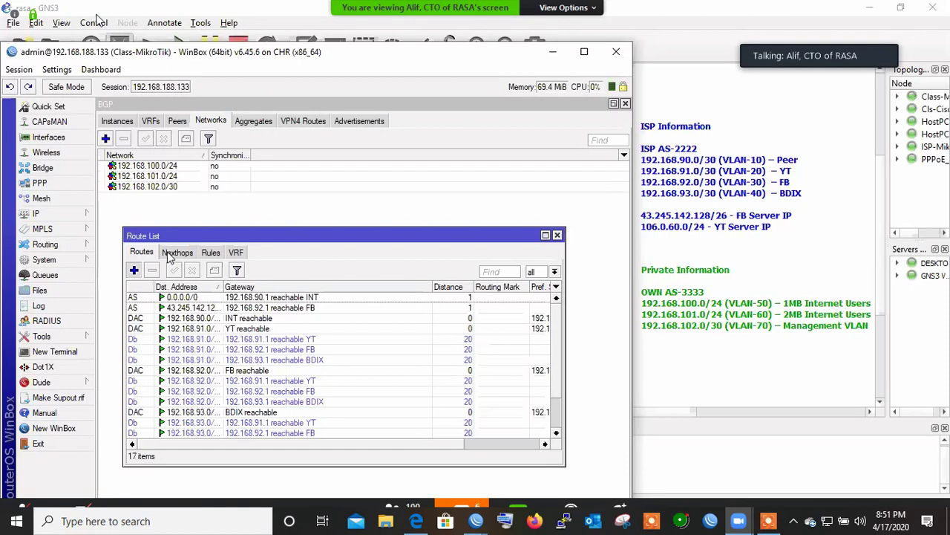
left_click(134, 270)
Enter destination 106.0.60.0/24 and gateway 192.168.91.1, fixing typos, then apply and save the YT route.
type("192.168.")
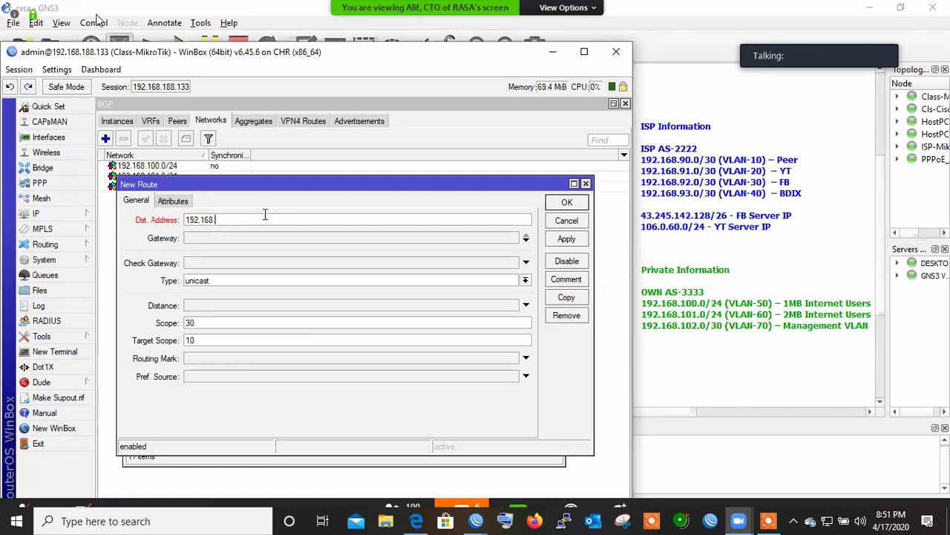
type("91")
key("BackSpace")
key("BackSpace")
key("BackSpace")
key("BackSpace")
key("BackSpace")
key("BackSpace")
key("BackSpace")
key("BackSpace")
key("BackSpace")
key("BackSpace")
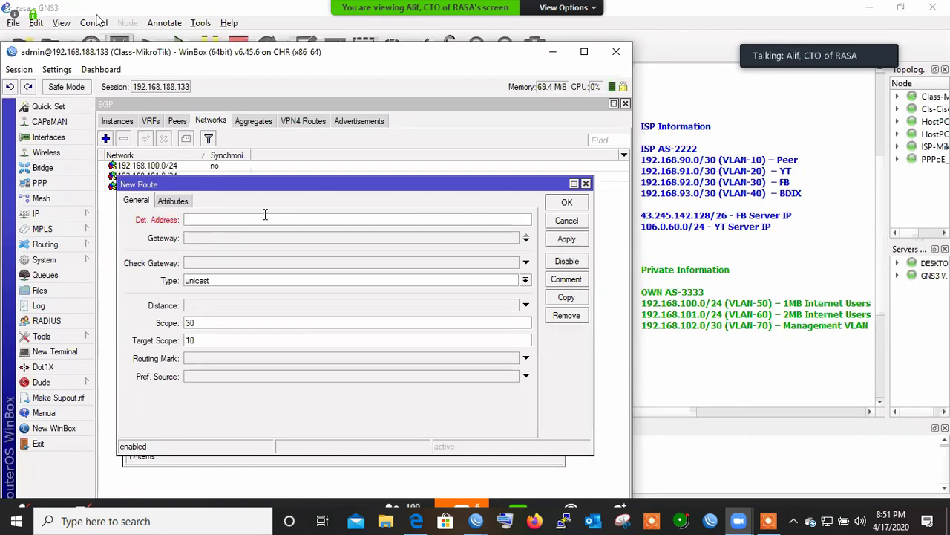
type("106.0.60.1/24")
left_click(255, 244)
type("192.1")
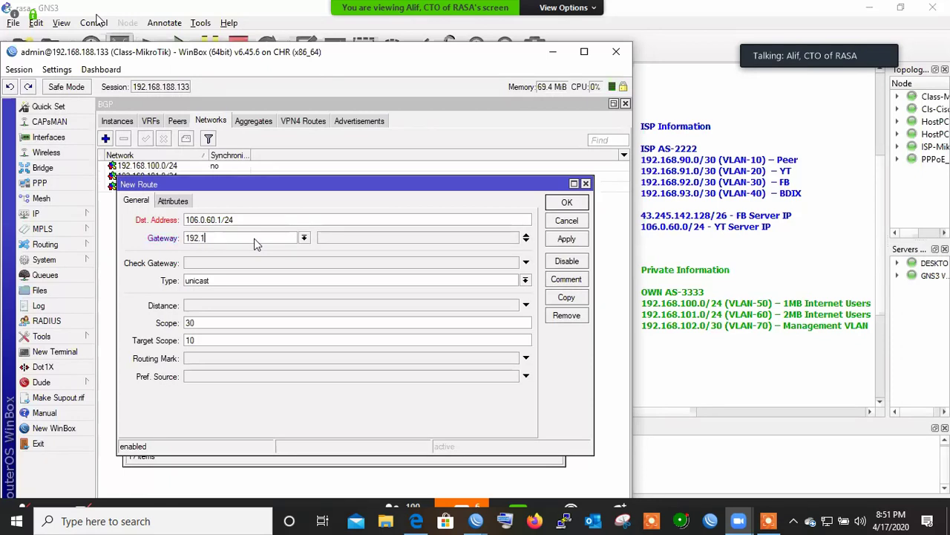
type("68.91.1")
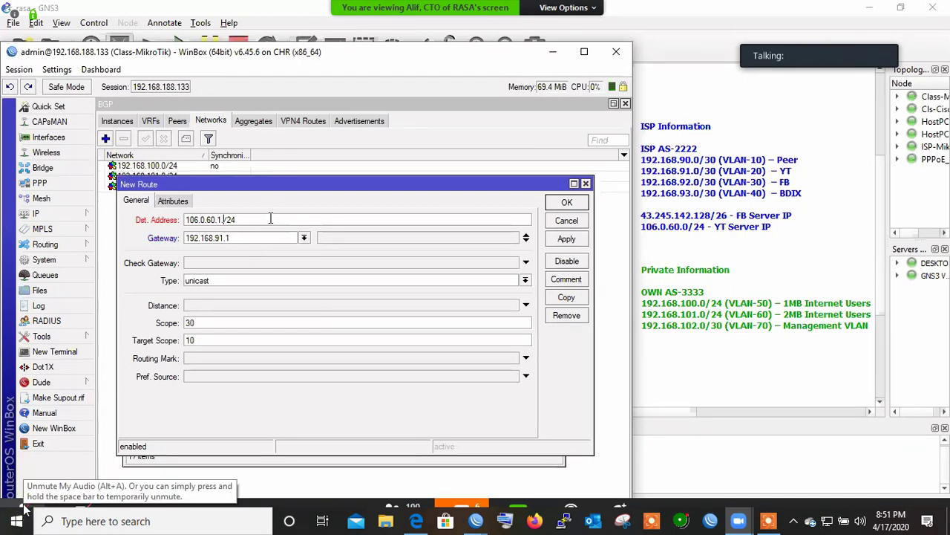
type(".0")
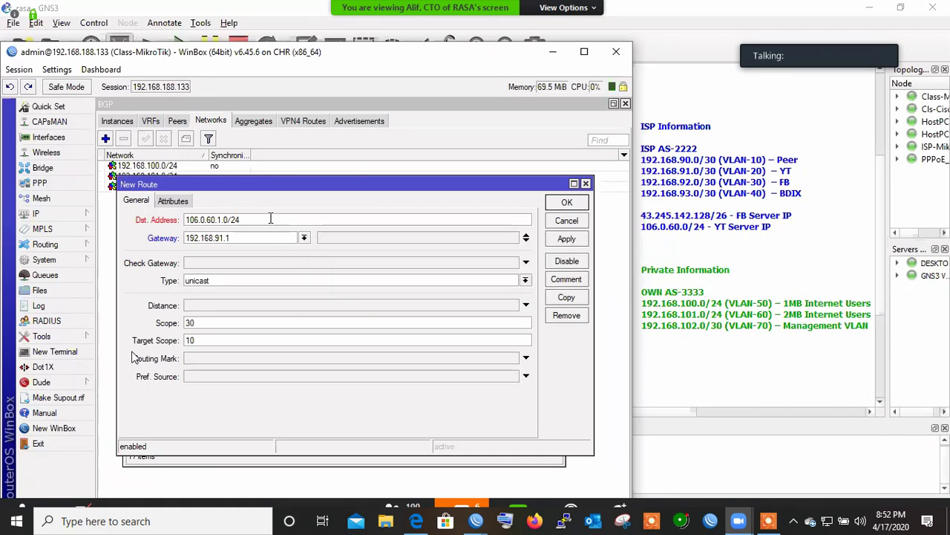
key("BackSpace")
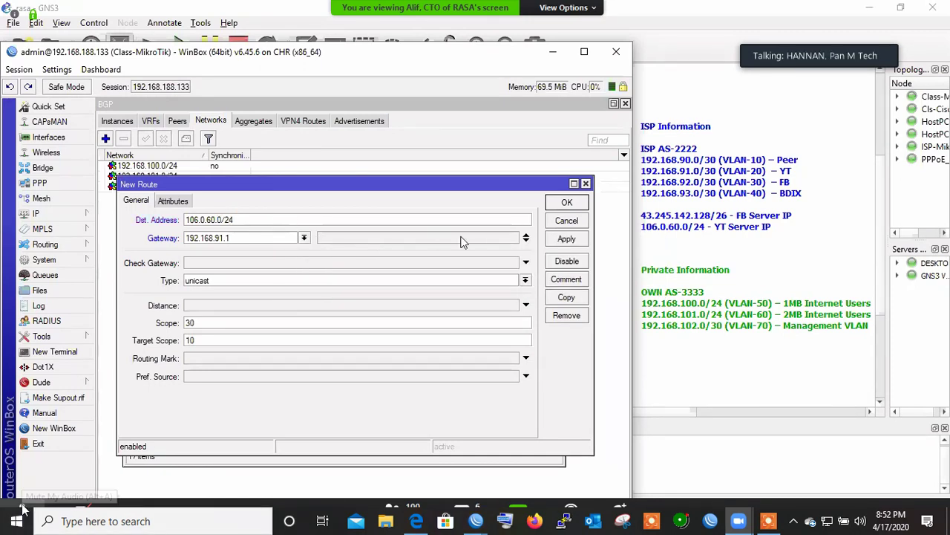
left_click(567, 239)
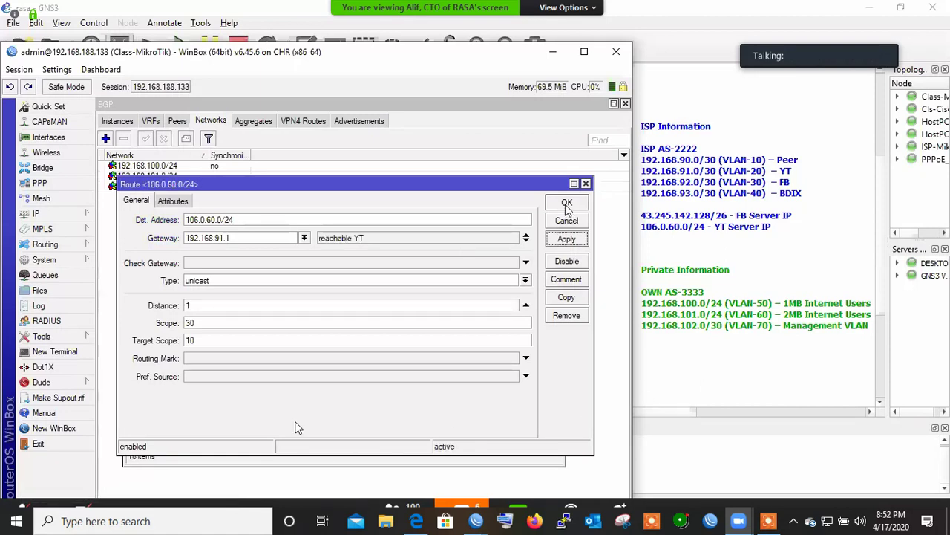
left_click(566, 203)
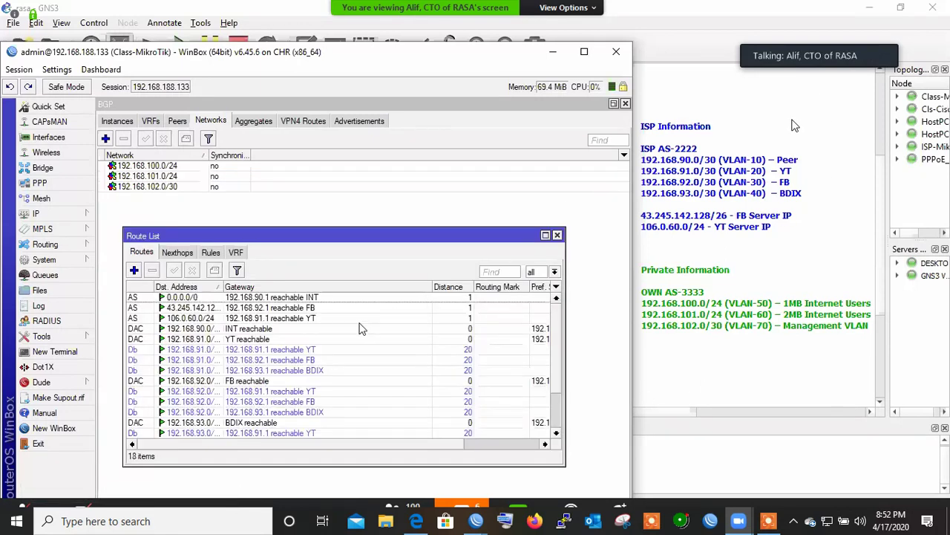
Select the 43.245.142.128/26 and 106.0.60.0/24 routes, then close the Route List window.
left_click(318, 308)
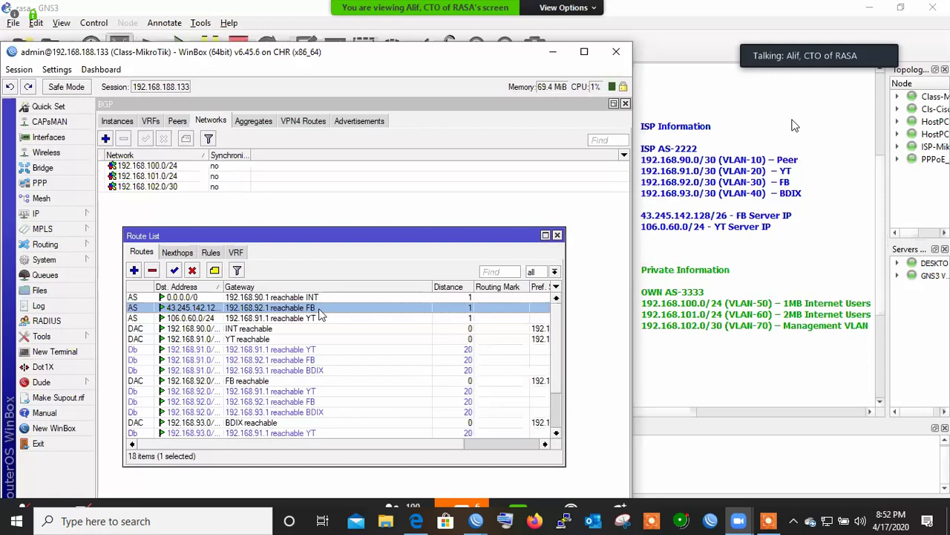
left_click(335, 318, "ctrl")
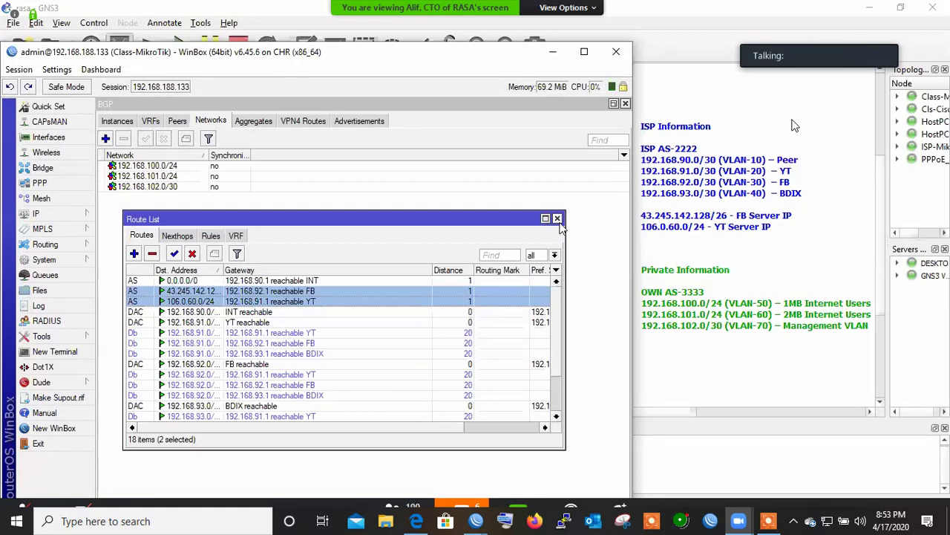
left_click(558, 219)
Close the open window with Escape and expand the IP menu in the sidebar.
key("Escape")
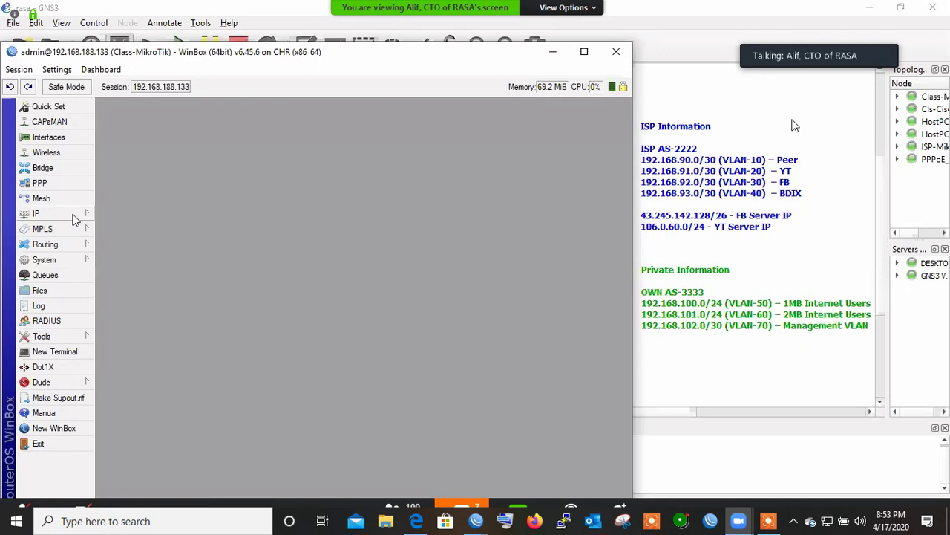
left_click(74, 217)
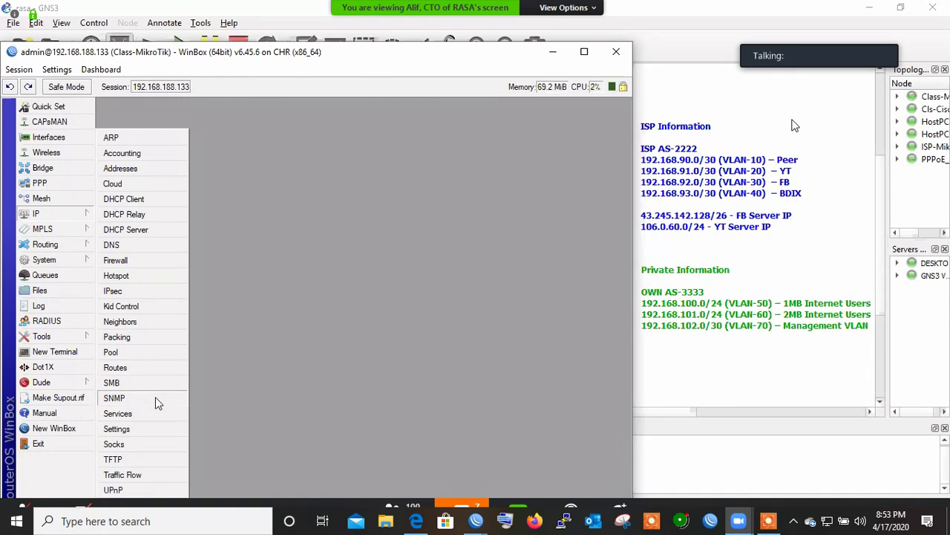
In IP > Pool, create pool 1MB with range 192.168.100.0/24.
left_click(156, 355)
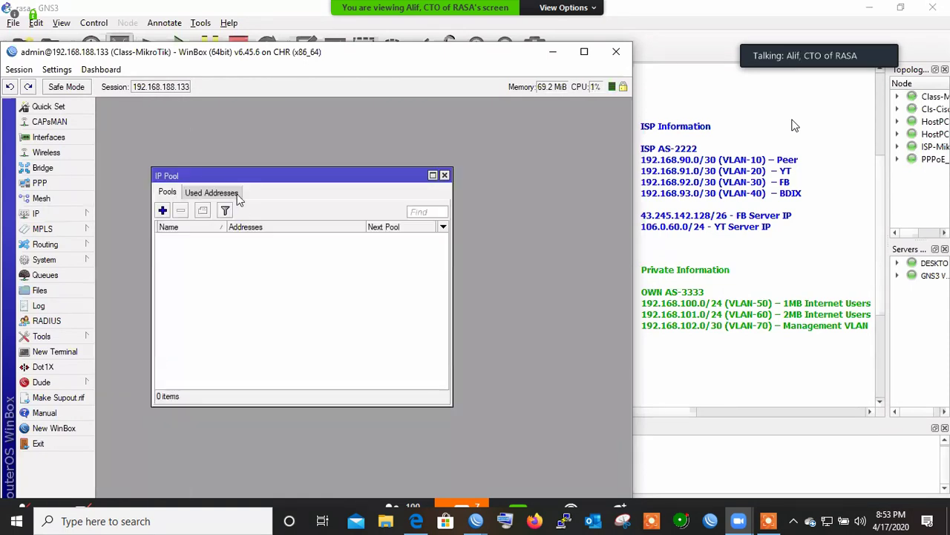
left_click(163, 210)
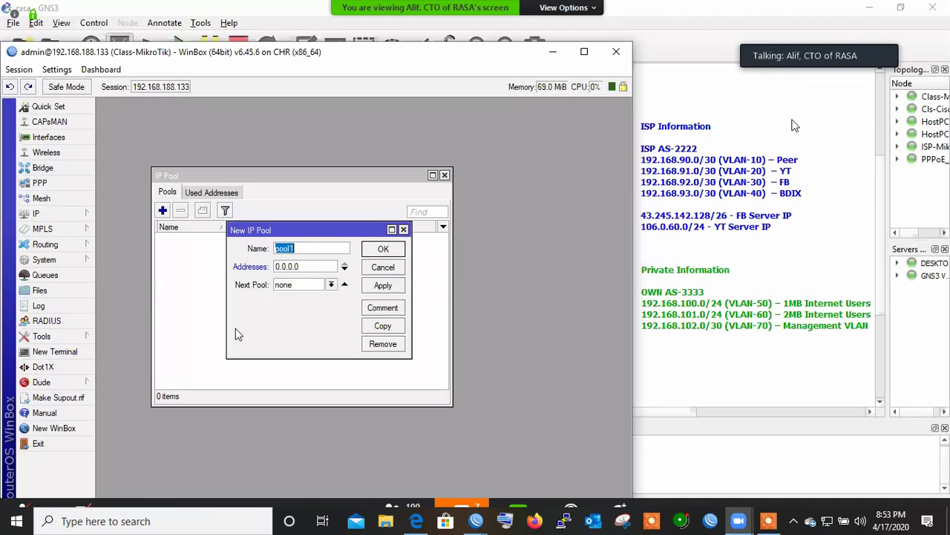
type("1MB")
key("Tab")
type("192.168.100.0/2")
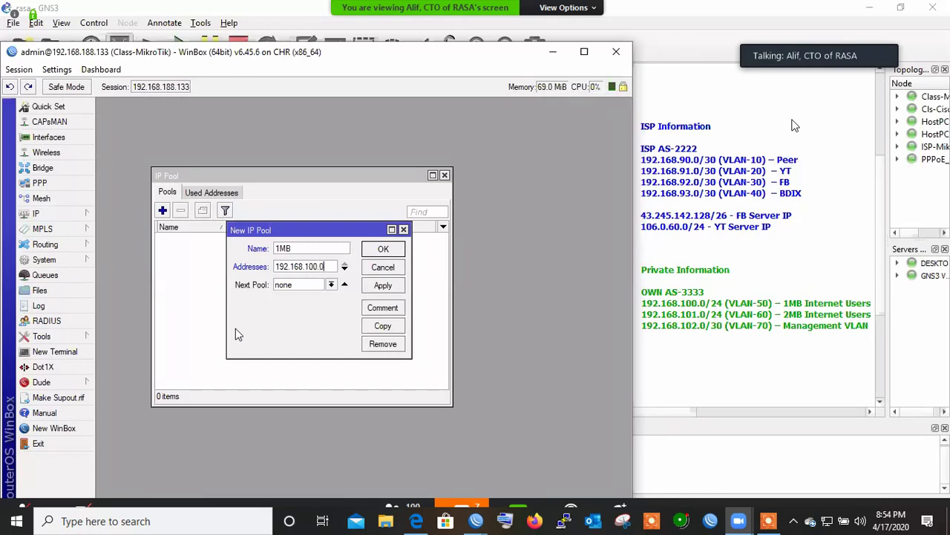
type("4")
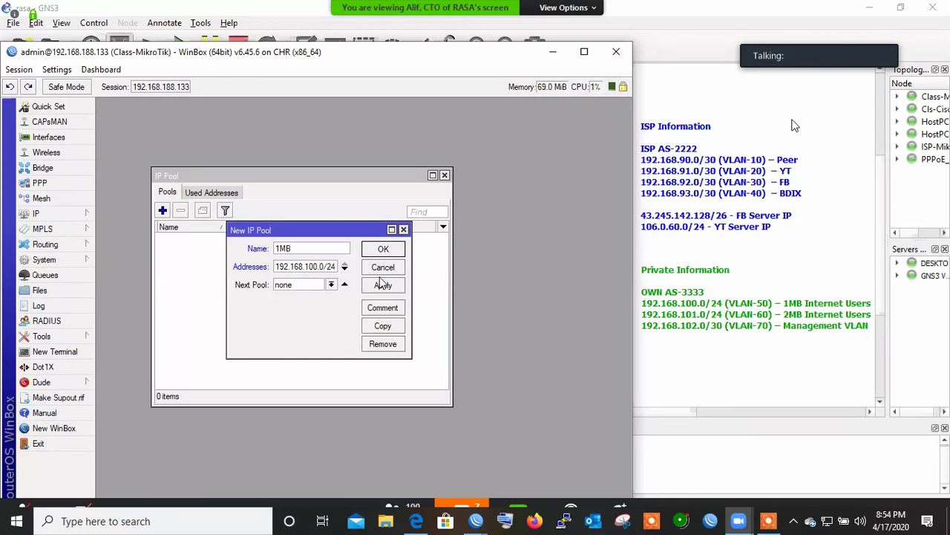
left_click(391, 287)
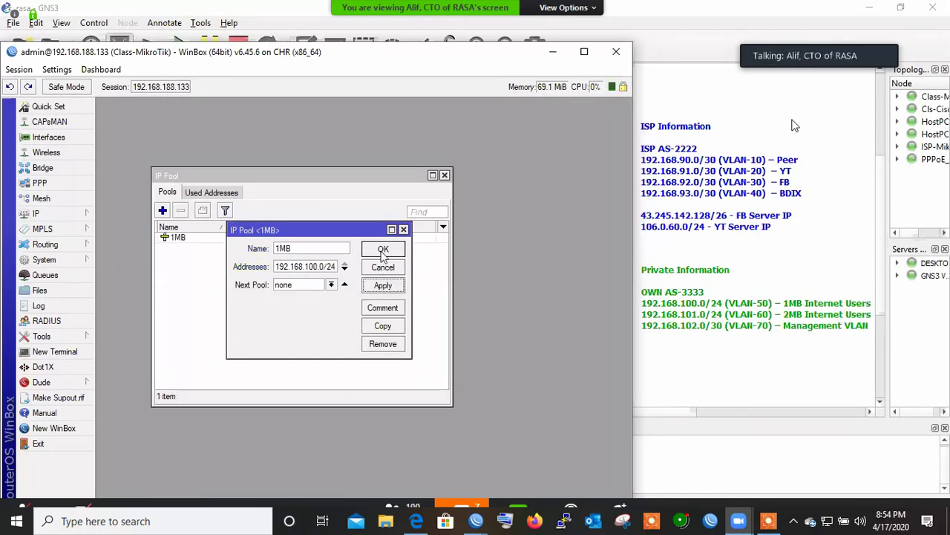
left_click(385, 250)
Create a second pool 2MB with range 192.168.101.0/24.
left_click(163, 210)
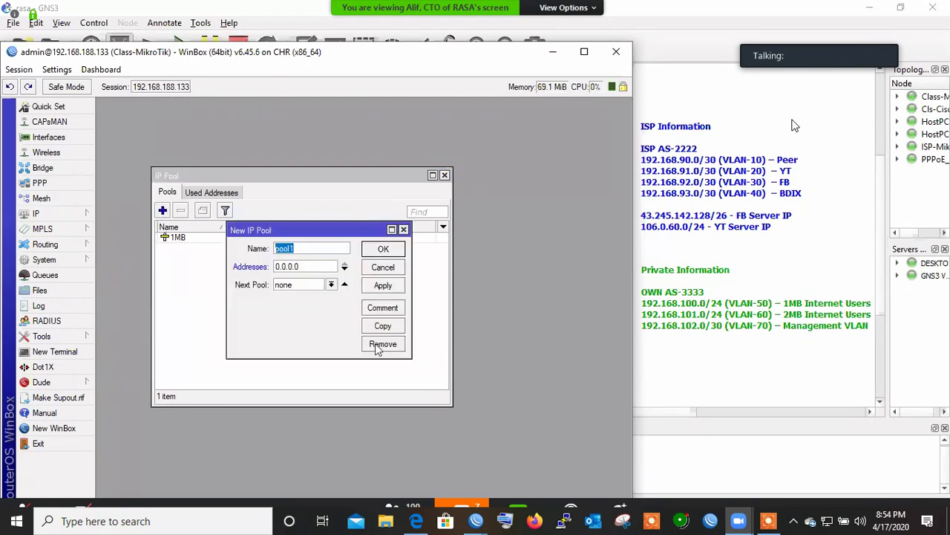
key("BackSpace")
type("2MB")
left_click(326, 268)
type("192.16")
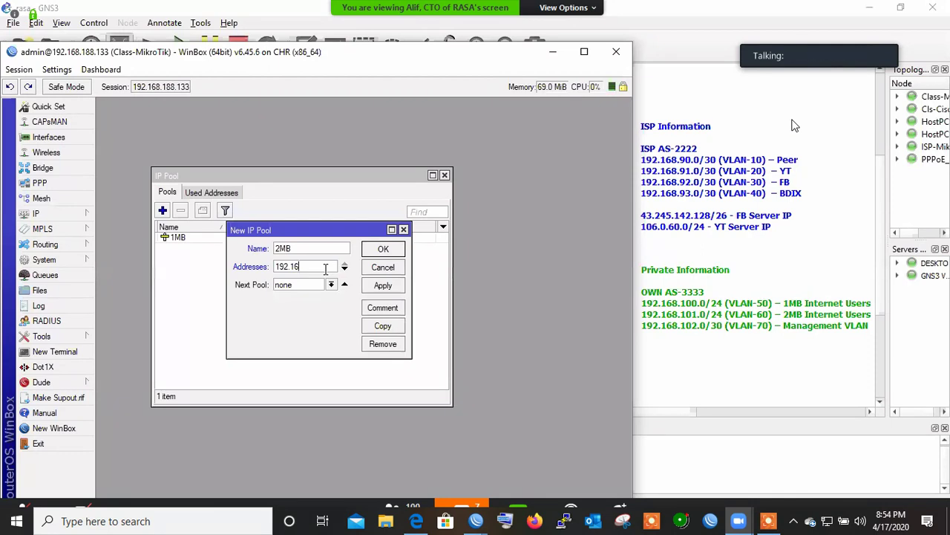
type("8.101.0/24")
left_click(392, 251)
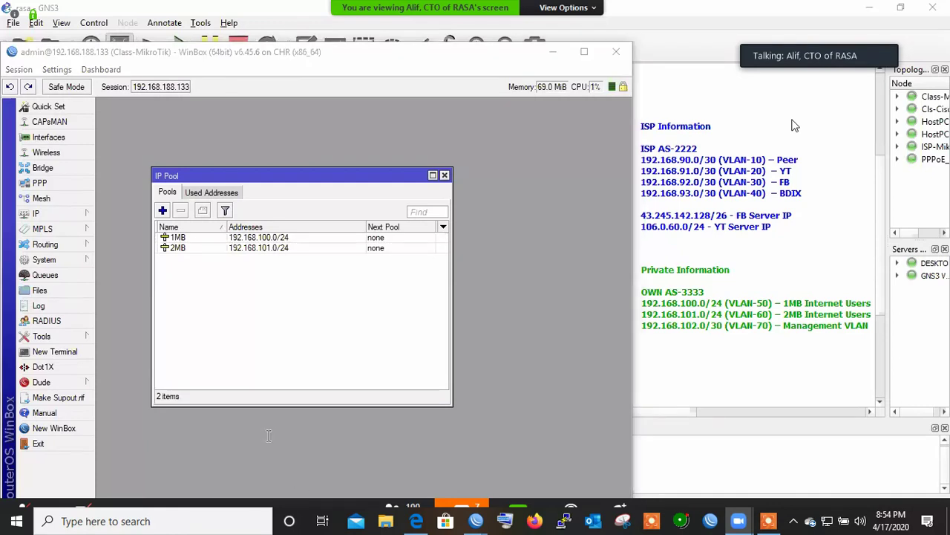
key("alt+Tab")
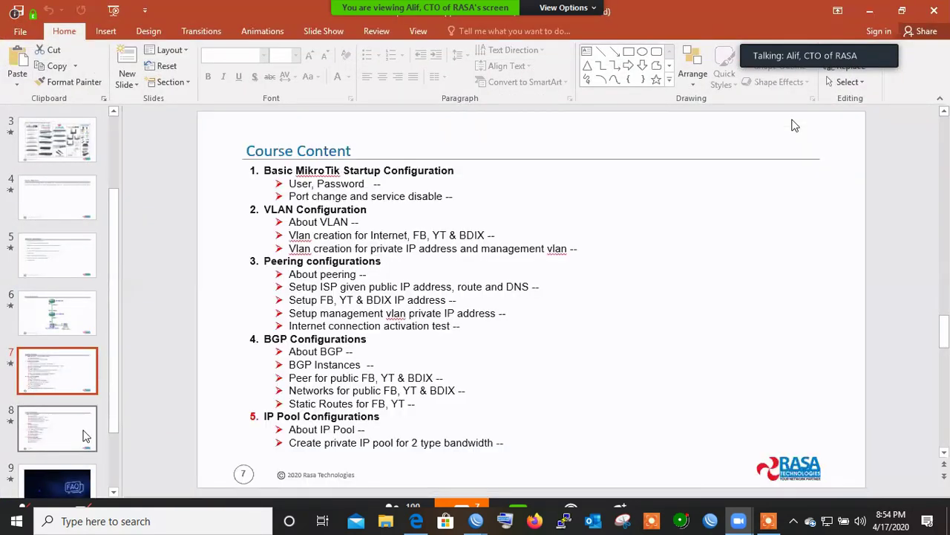
Show slide 8 to review the GNS3 lab topology and ISP/private addressing notes.
left_click(85, 435)
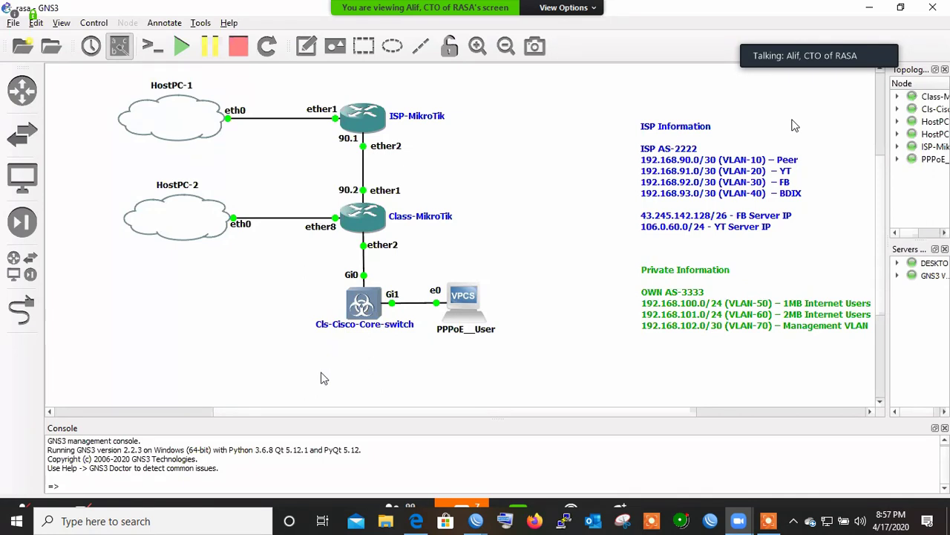
Back in WinBox, view the new NAT rule's Advanced tab, then cancel the unsaved rule.
left_click(462, 505)
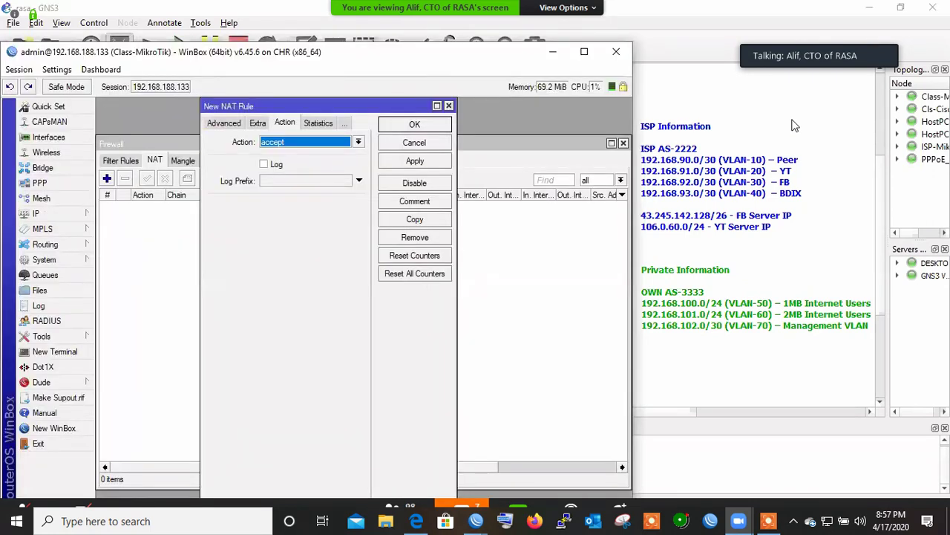
left_click(224, 124)
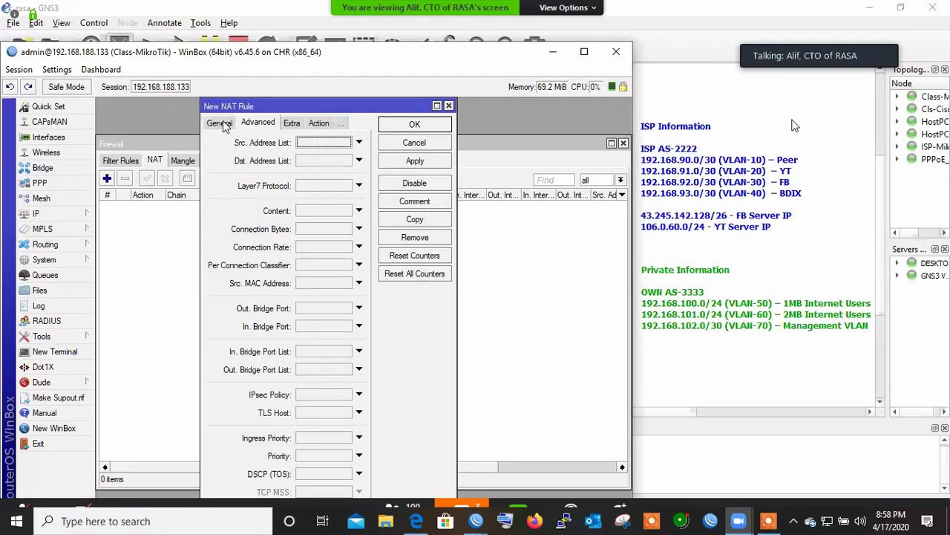
left_click(425, 147)
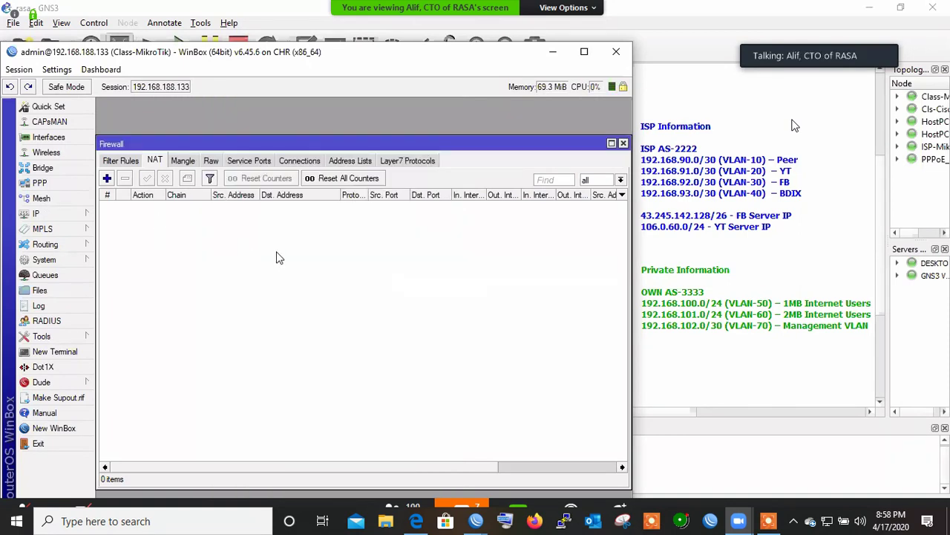
In Firewall Address Lists, add a NAT list entry for 192.168.100.0/24.
left_click(349, 164)
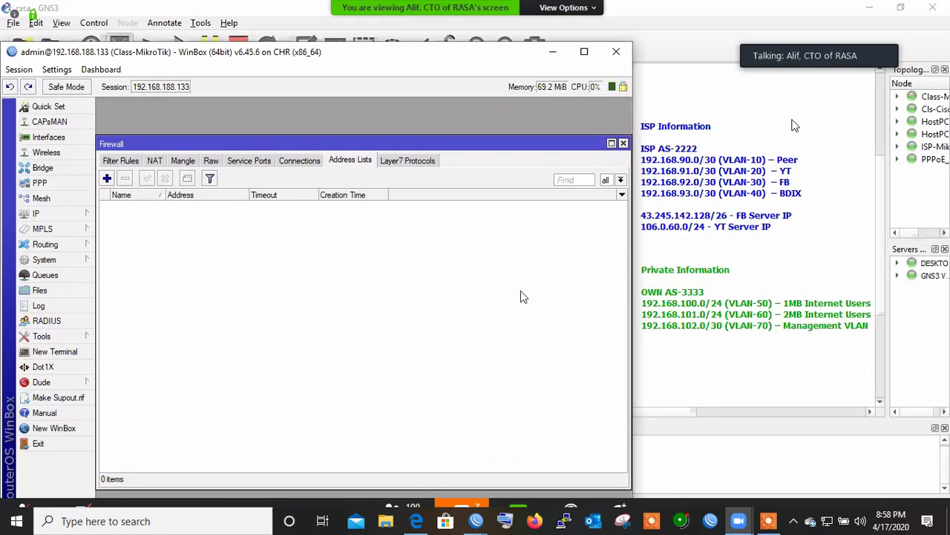
left_click(768, 522)
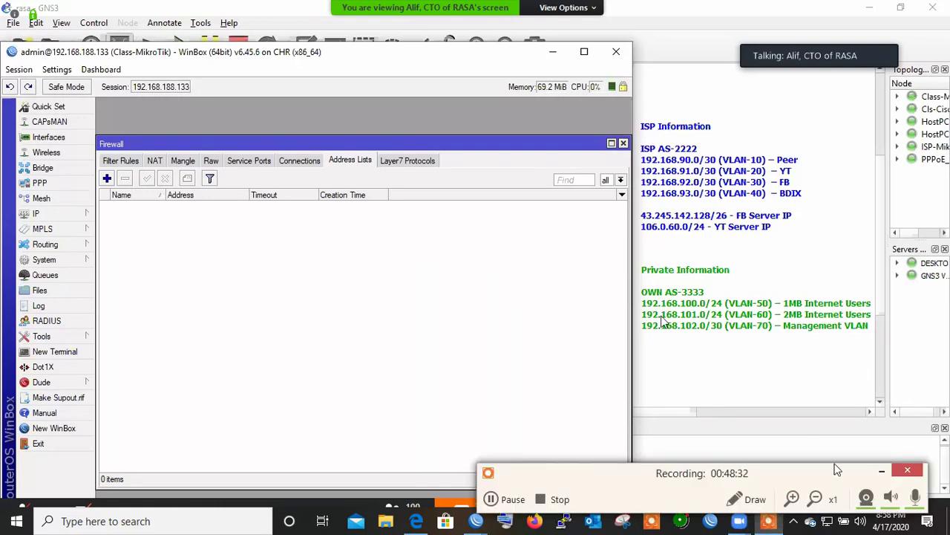
left_click(880, 471)
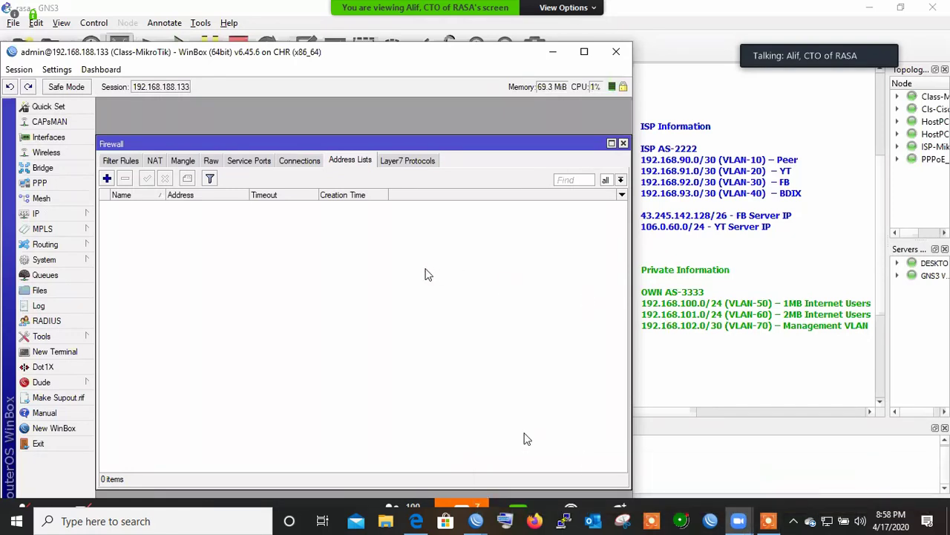
left_click(107, 180)
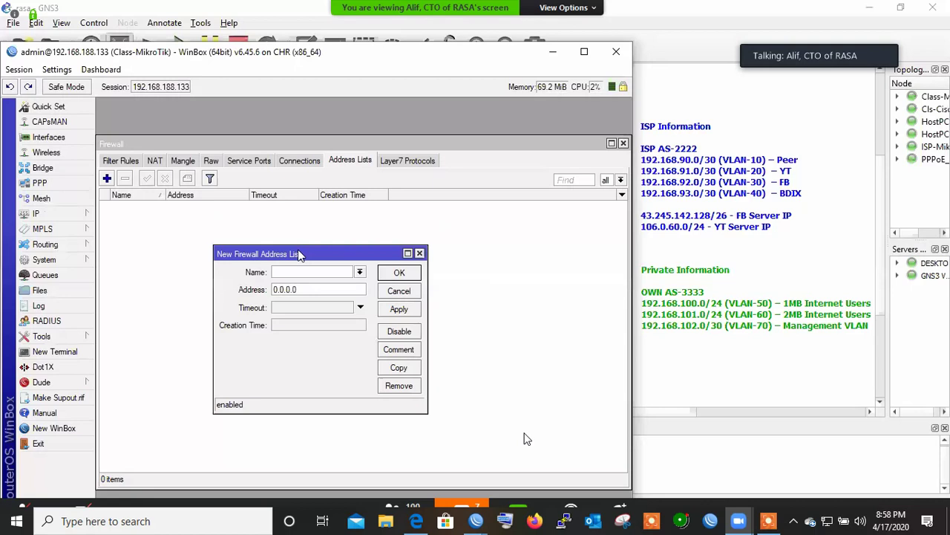
type("NAT")
double_click(322, 292)
type("192.168.100.0/24")
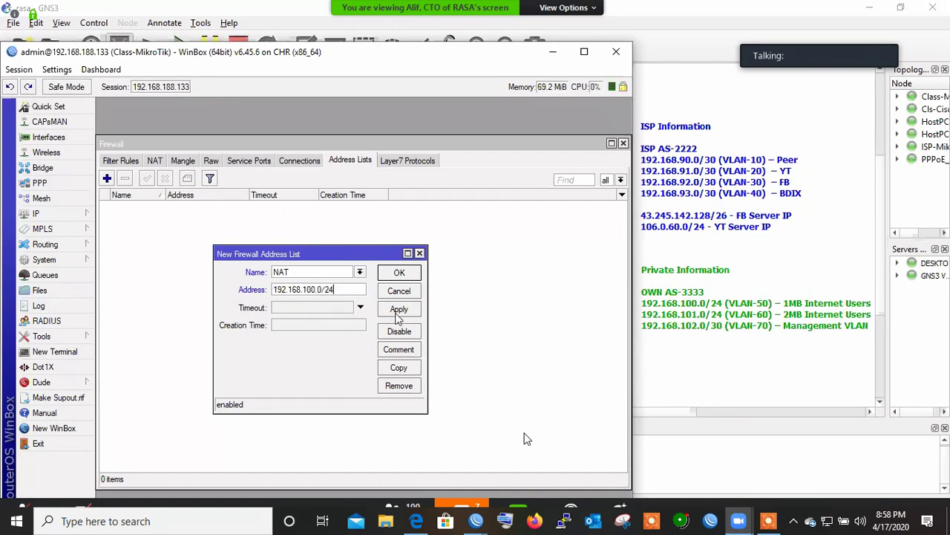
left_click(398, 311)
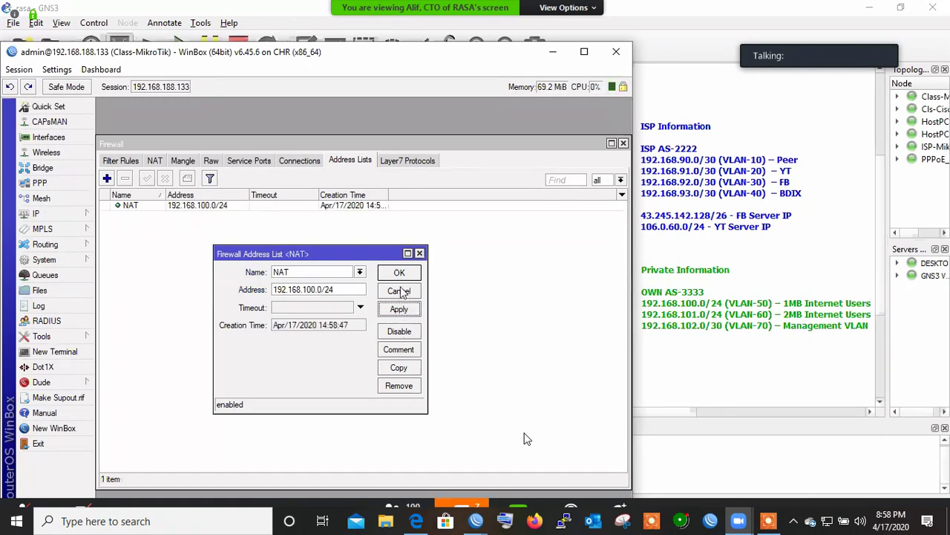
Add a second NAT list entry for 192.168.101.0/24, then return to the NAT rules.
left_click(399, 291)
left_click(107, 178)
type("NAT")
key("Tab")
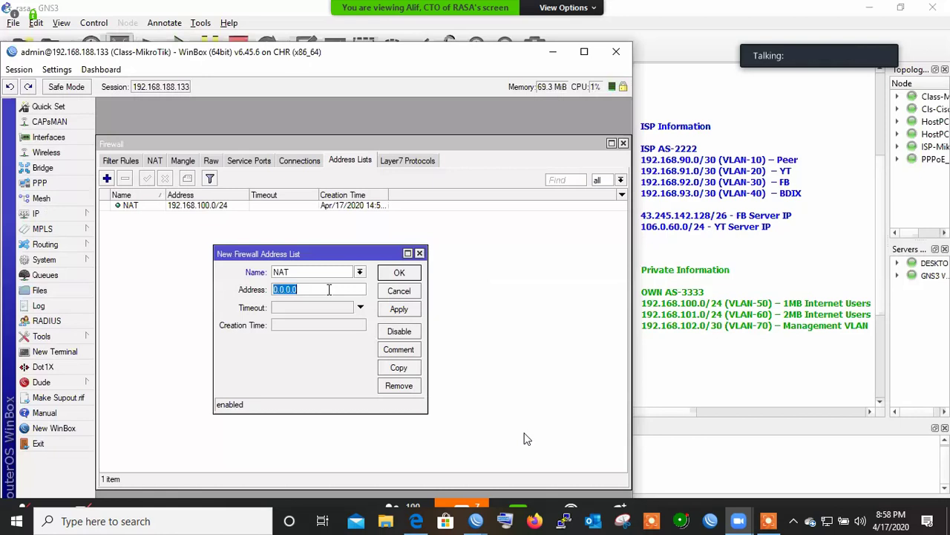
type("192.168.101.0/24")
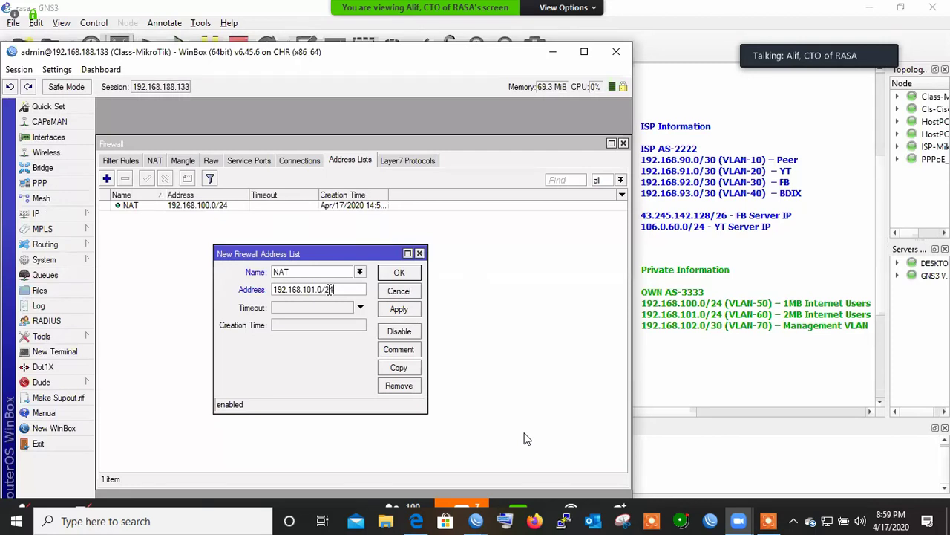
left_click(408, 277)
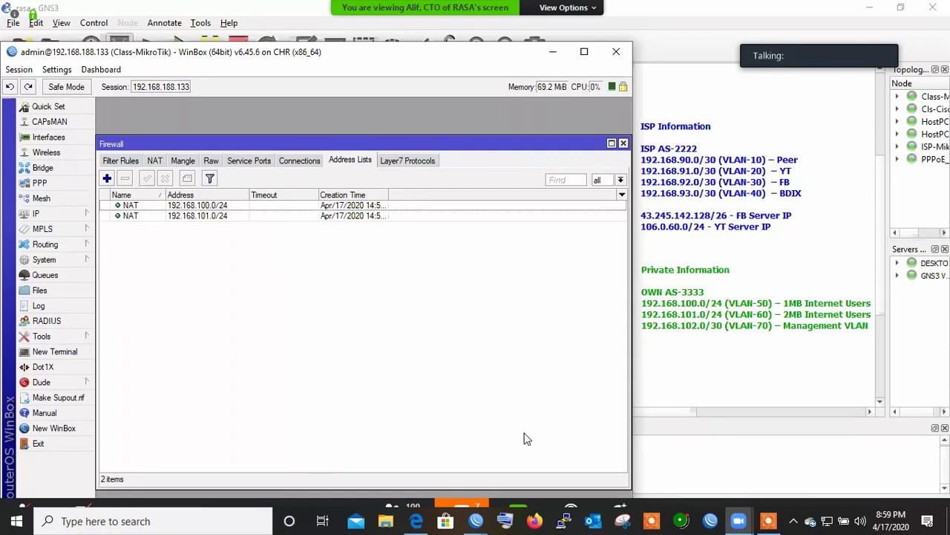
key("alt+Tab")
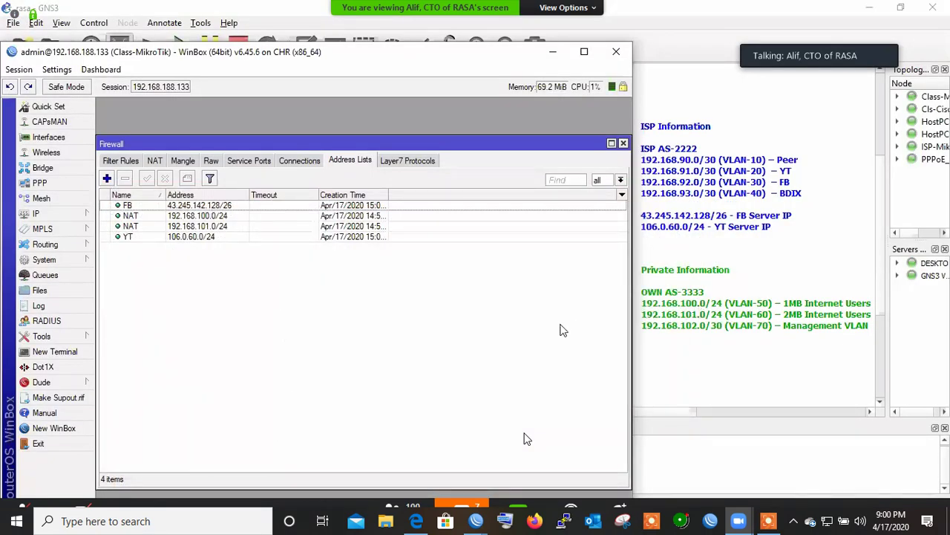
left_click(156, 161)
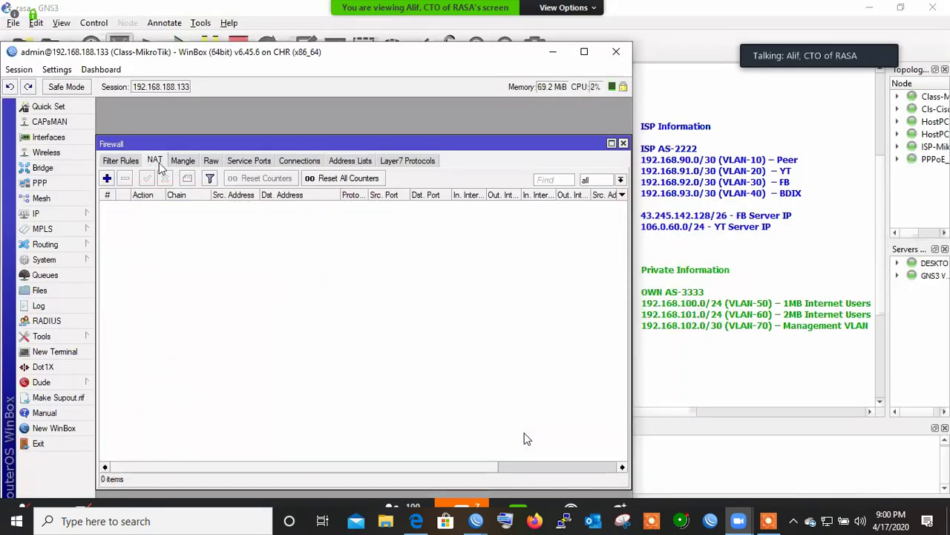
Begin a new srcnat rule with Out. Interface INT and Src. Address List NAT.
left_click(106, 179)
left_click(218, 123)
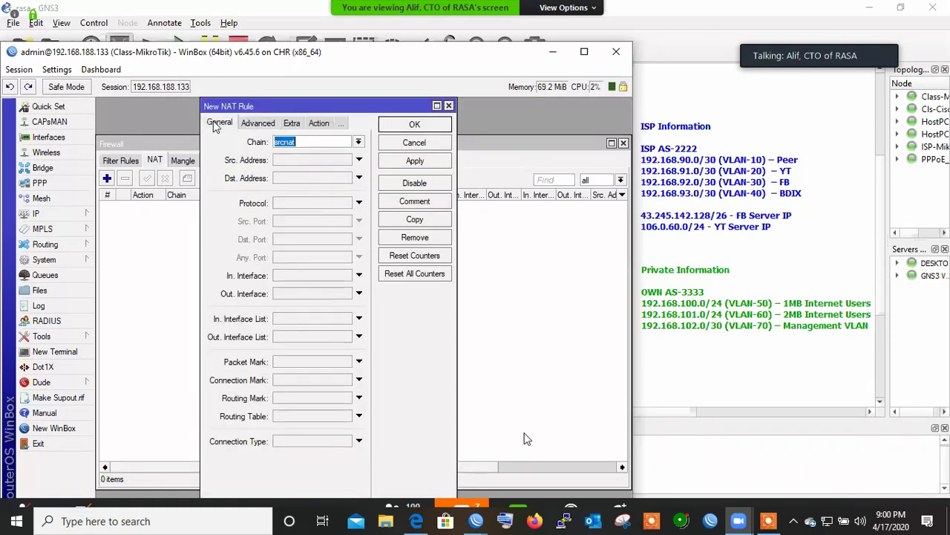
left_click(321, 293)
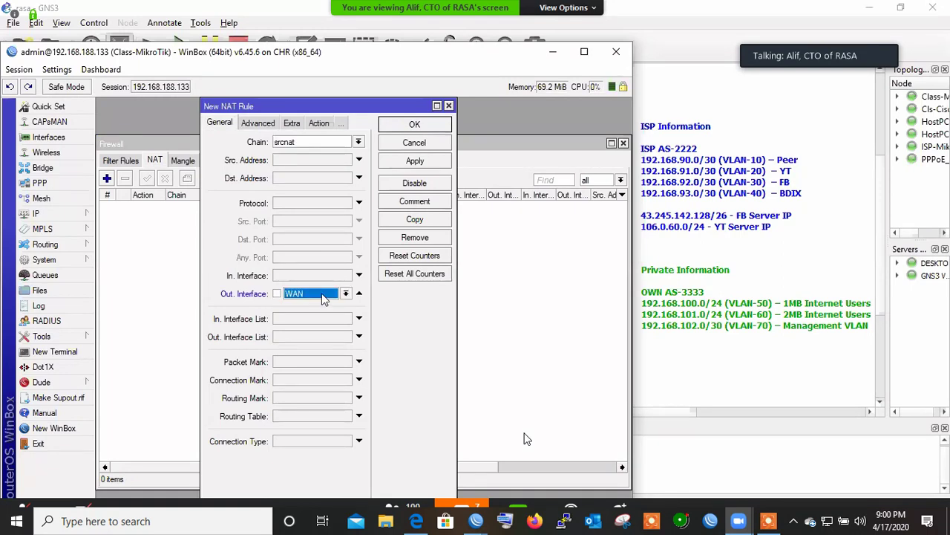
left_click(323, 295)
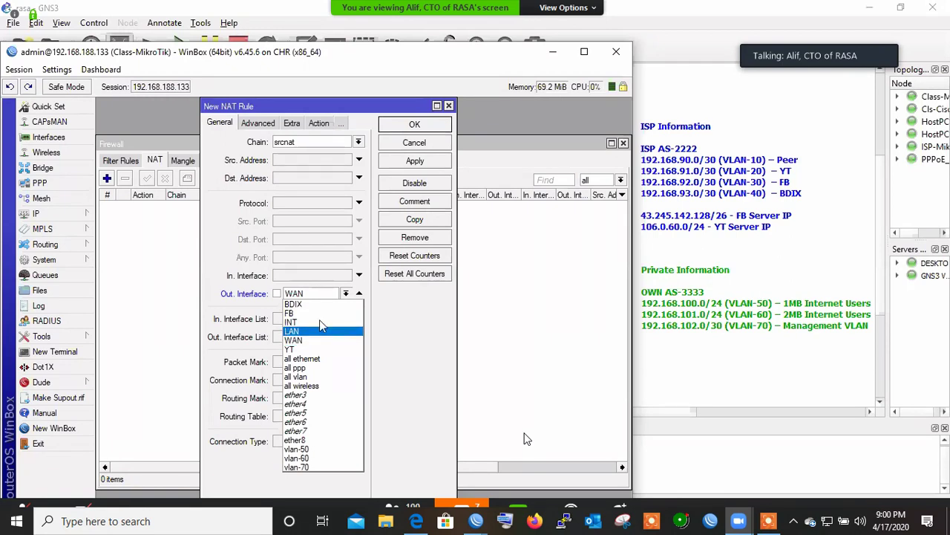
left_click(321, 323)
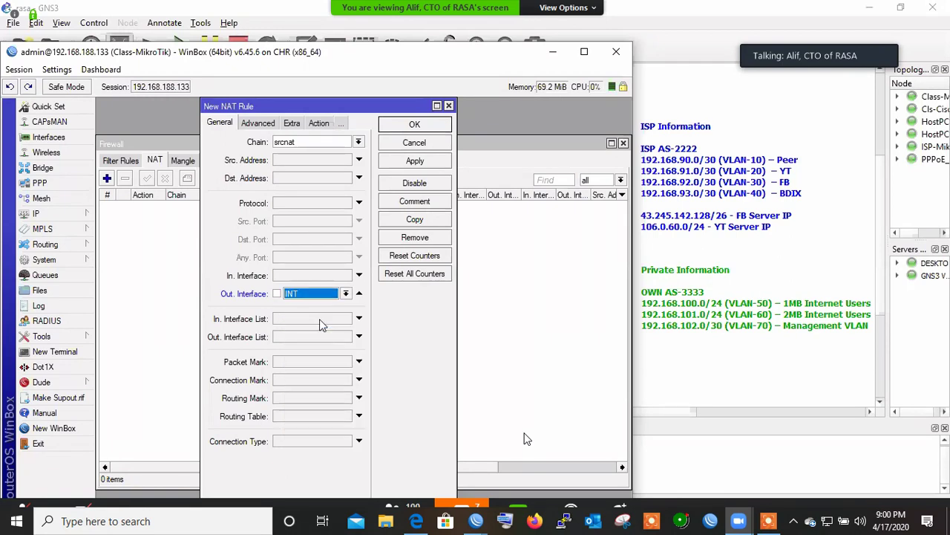
left_click(259, 125)
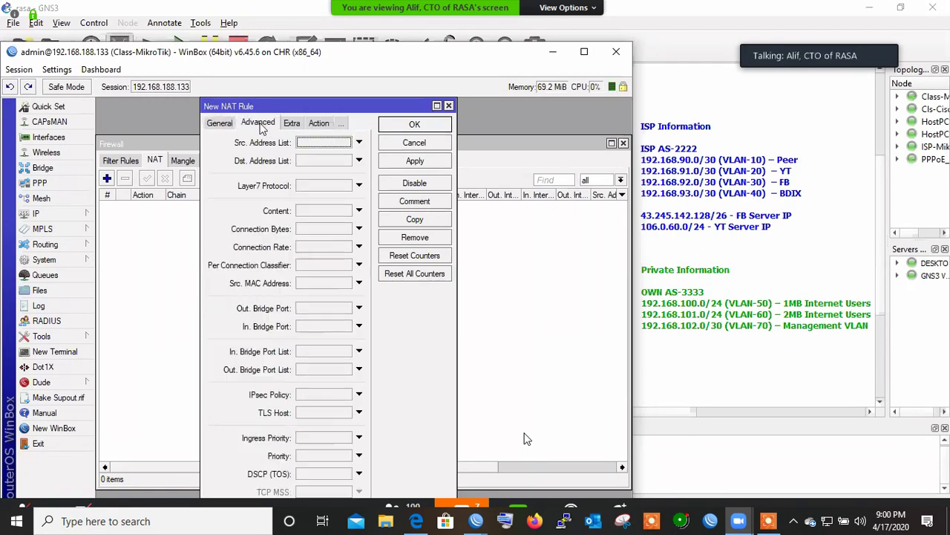
left_click(323, 148)
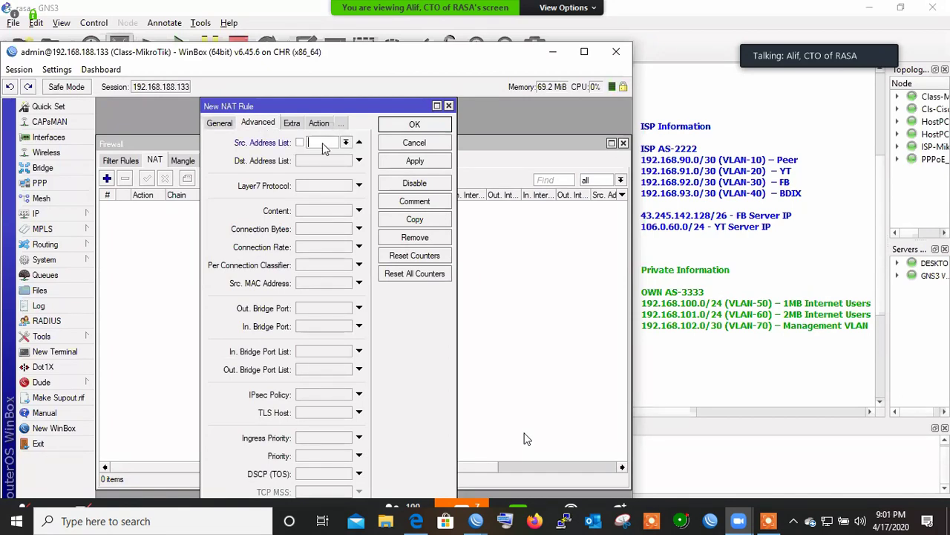
left_click(345, 144)
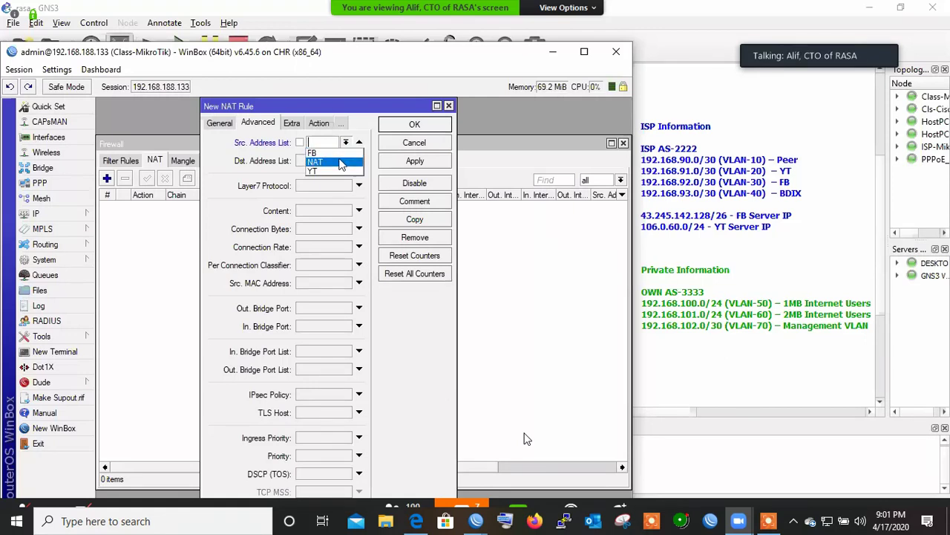
left_click(340, 162)
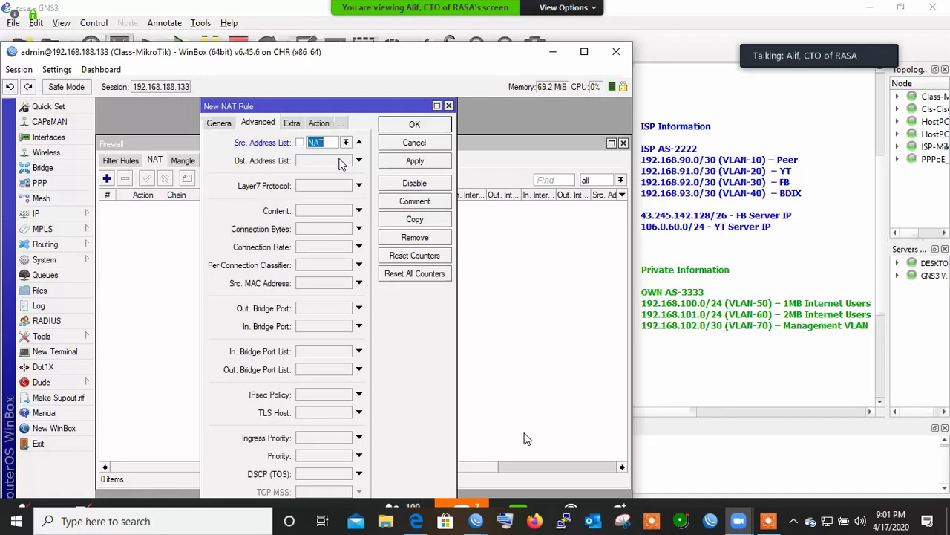
Set the rule's action to masquerade, save it, and select it in the NAT list.
left_click(319, 122)
left_click(324, 142)
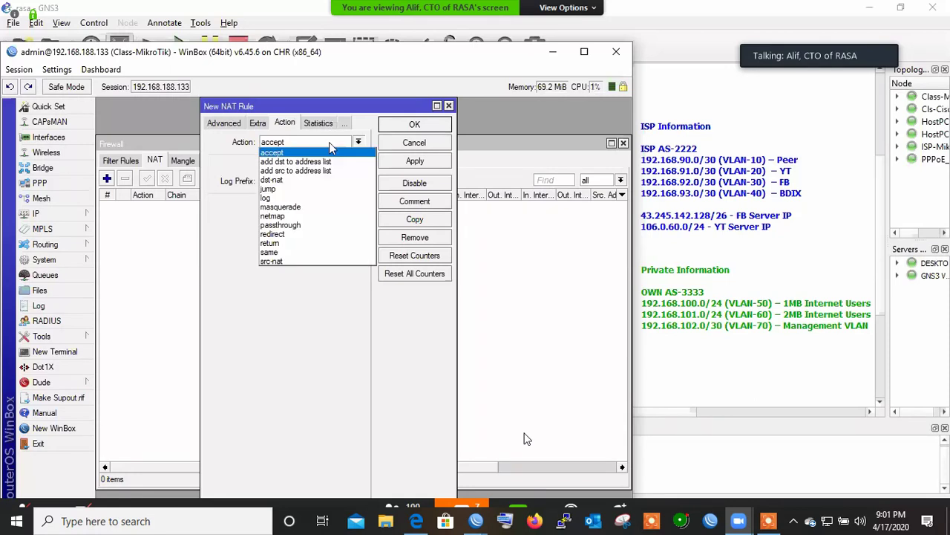
left_click(321, 208)
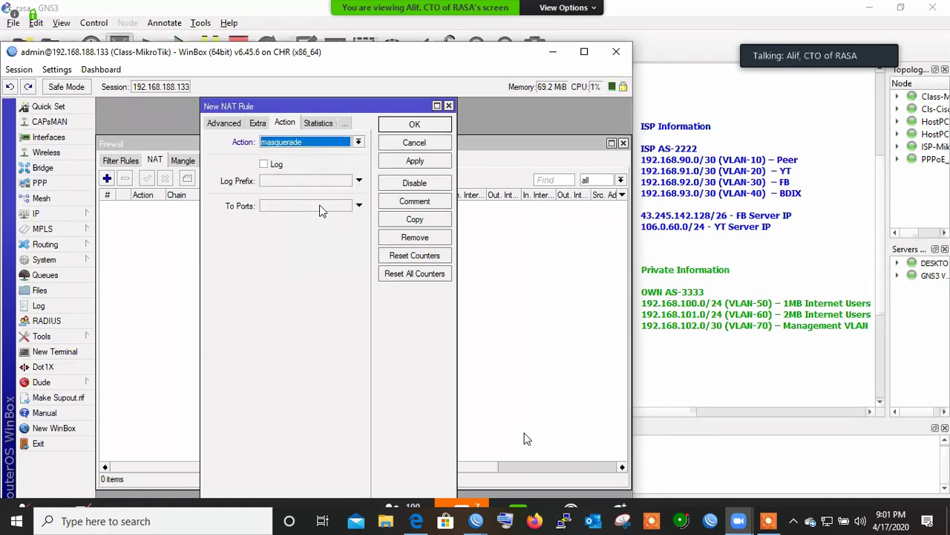
left_click(416, 126)
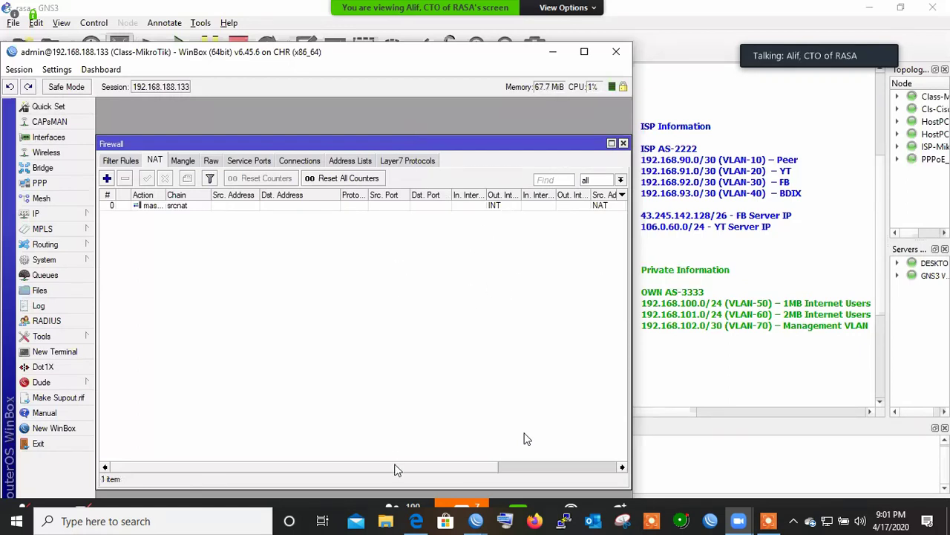
left_click_drag(382, 471, 341, 463)
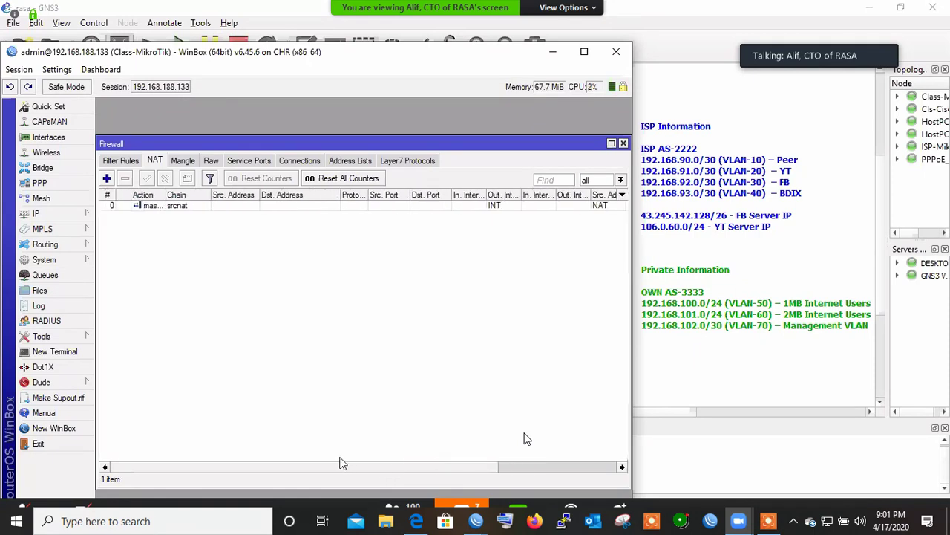
left_click(270, 213)
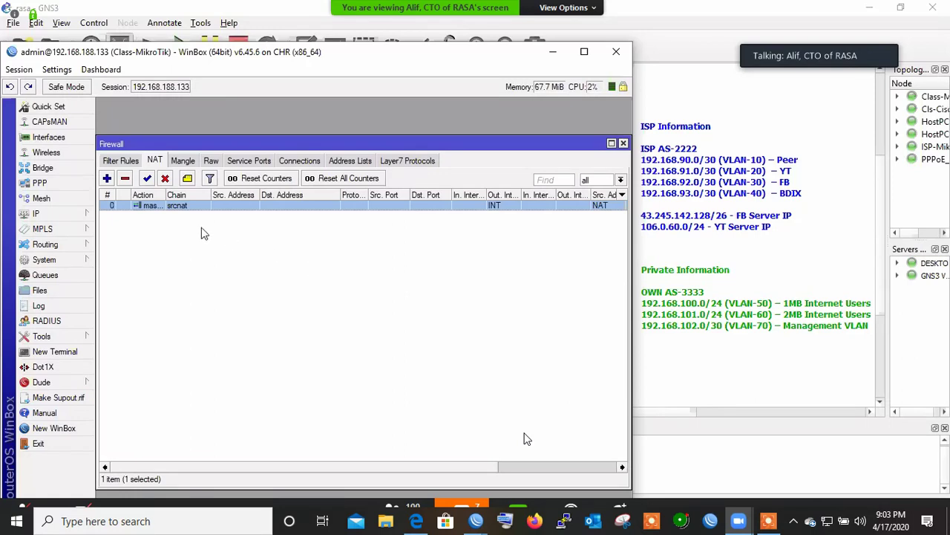
Begin another NAT rule with Out. Interface YT and Src. Address List NAT.
left_click(109, 180)
left_click(223, 124)
left_click(219, 124)
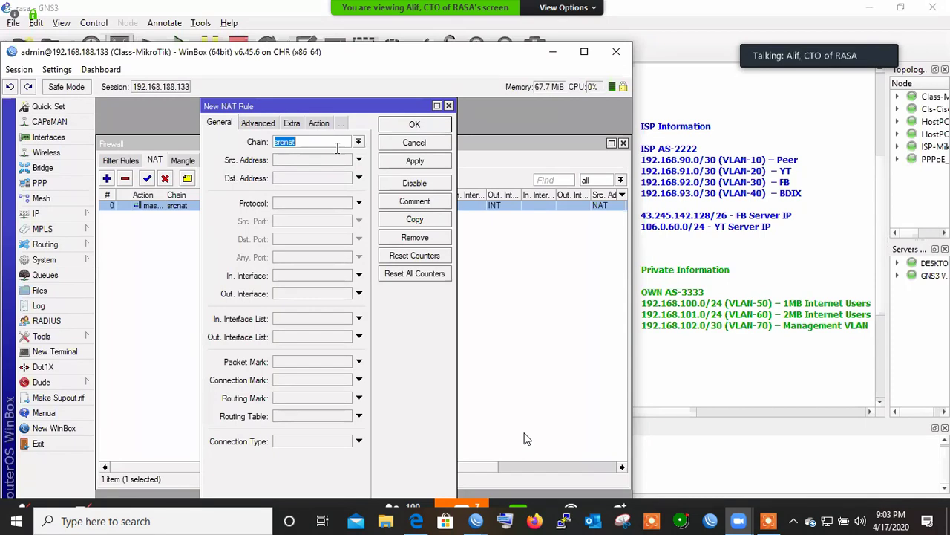
left_click(301, 295)
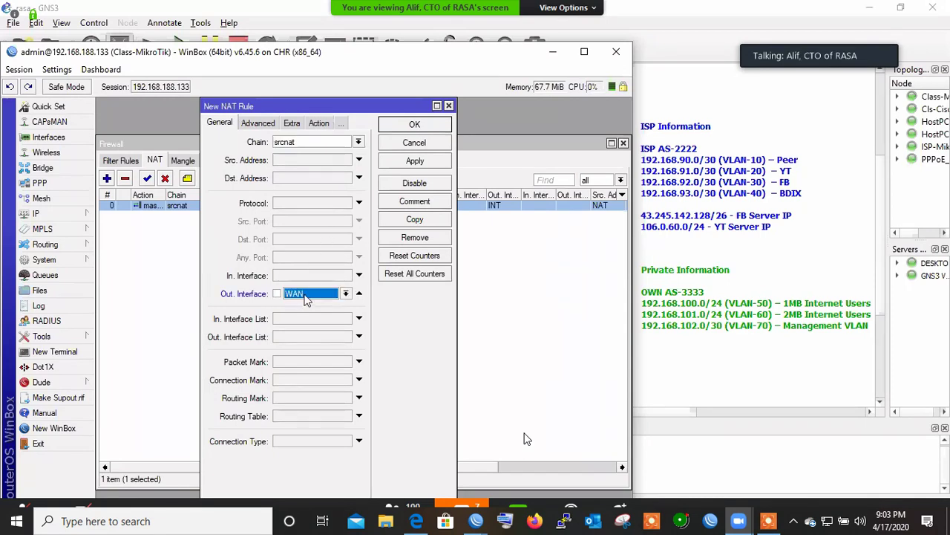
left_click(305, 297)
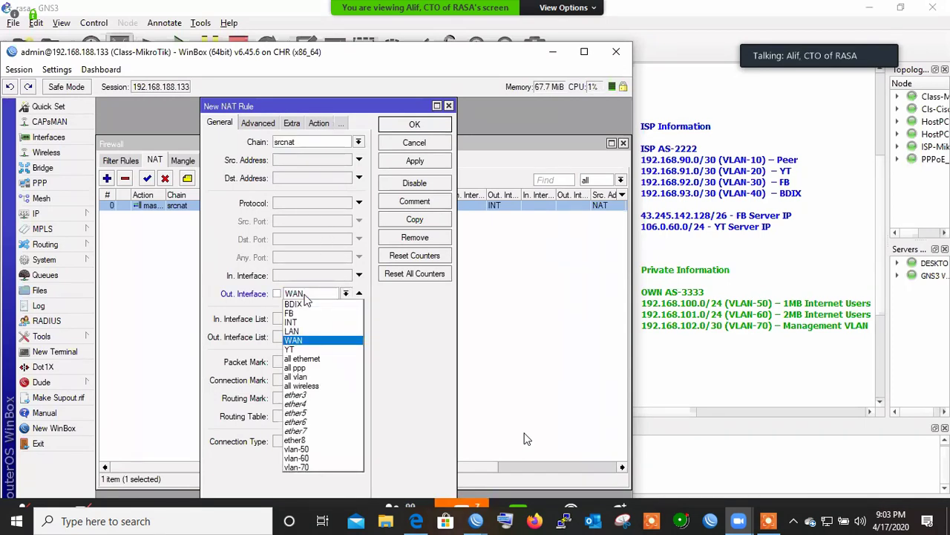
left_click(305, 297)
left_click(269, 125)
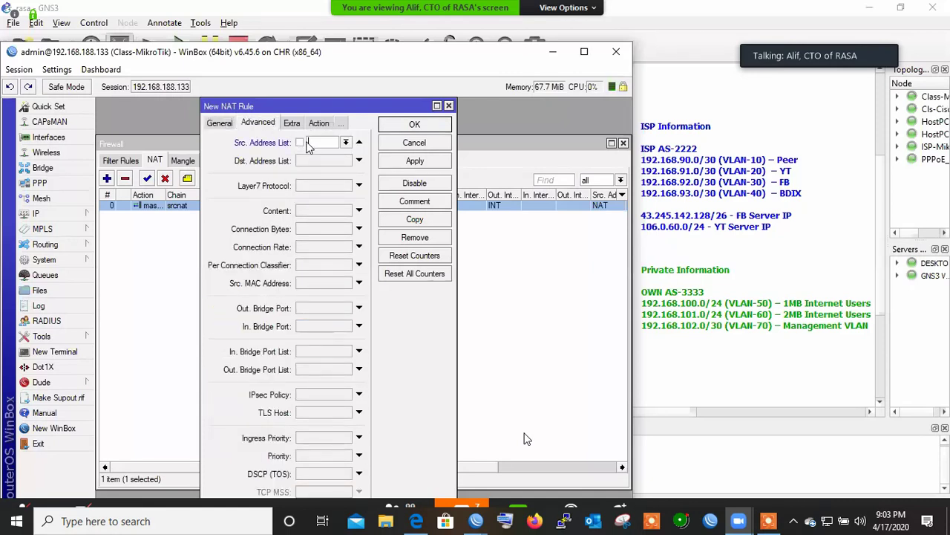
left_click(346, 142)
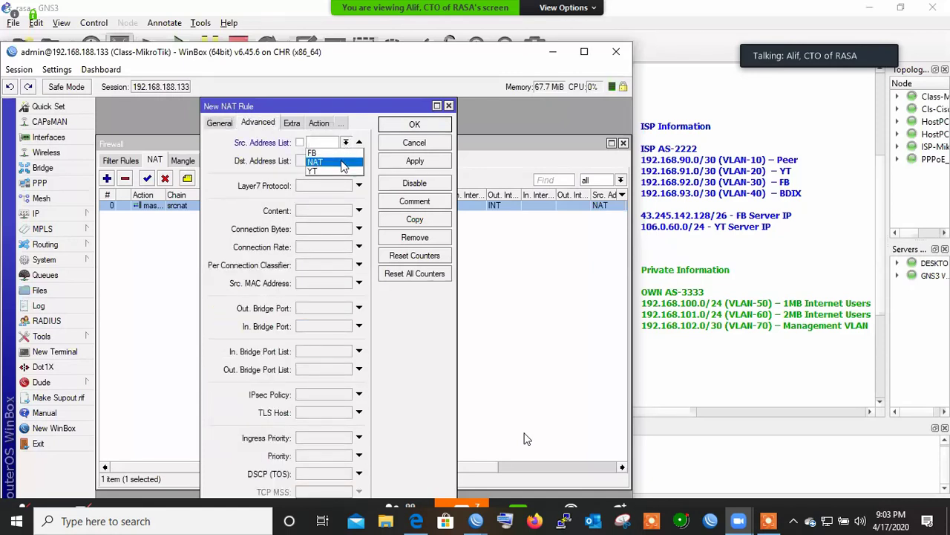
left_click(342, 163)
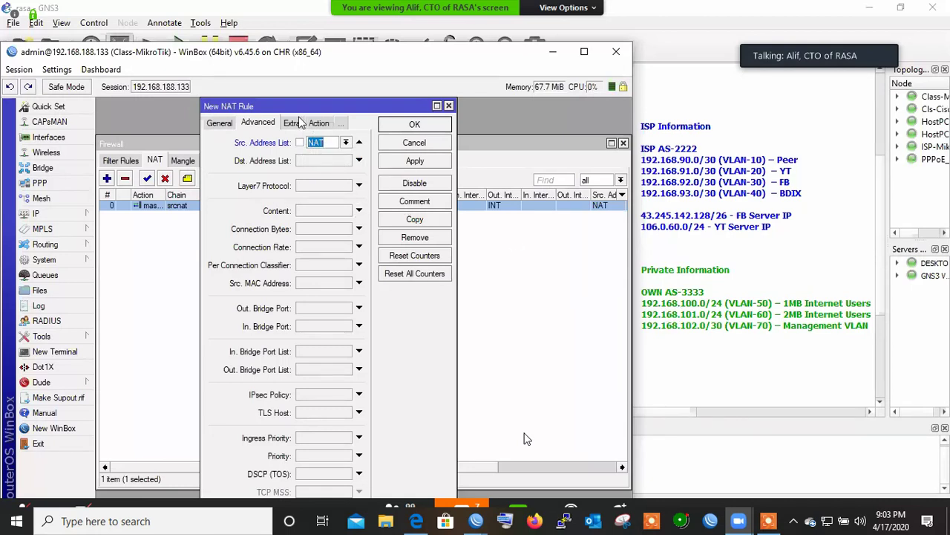
Set the YT rule's action to masquerade and save it.
left_click(319, 123)
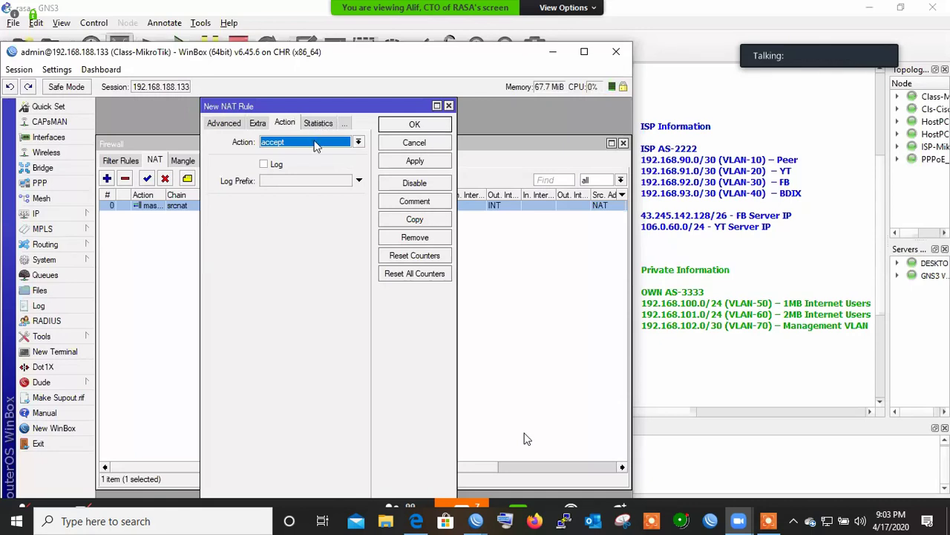
left_click(316, 141)
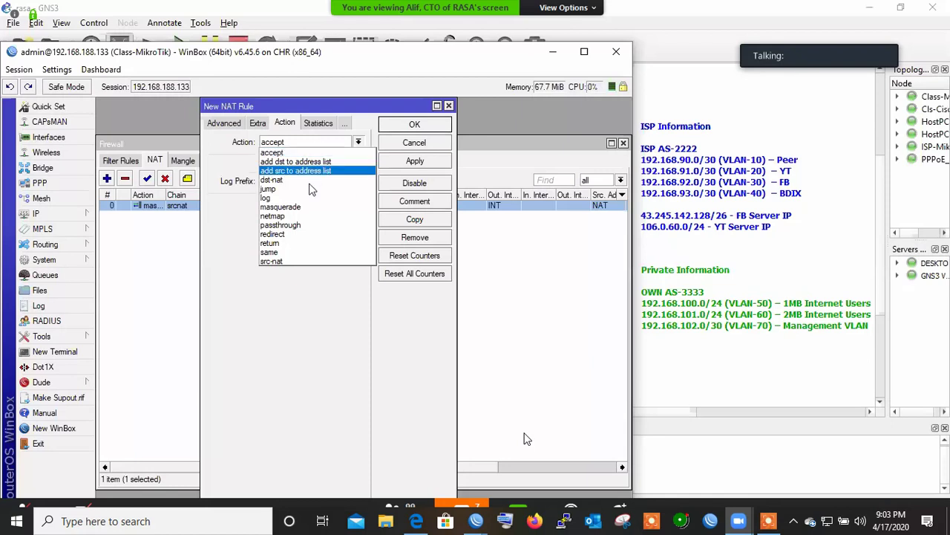
left_click(281, 206)
key("Return")
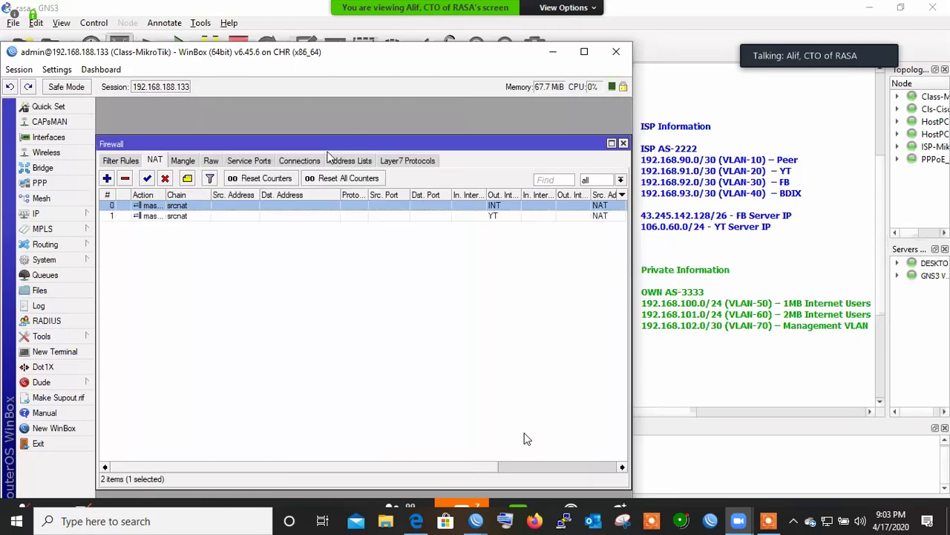
Create a new NAT rule with Out. Interface FB, Src. Address List NAT and action masquerade.
left_click(107, 178)
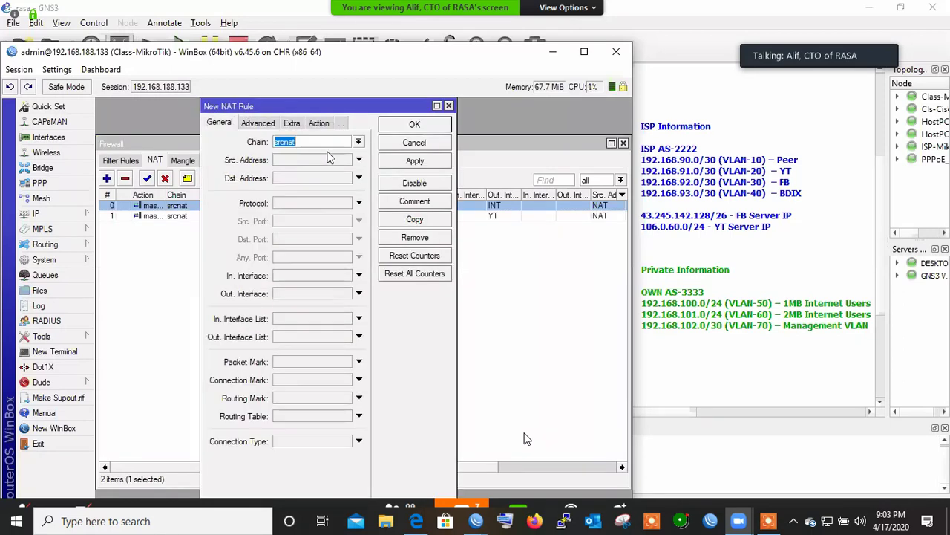
left_click(297, 293)
left_click(309, 295)
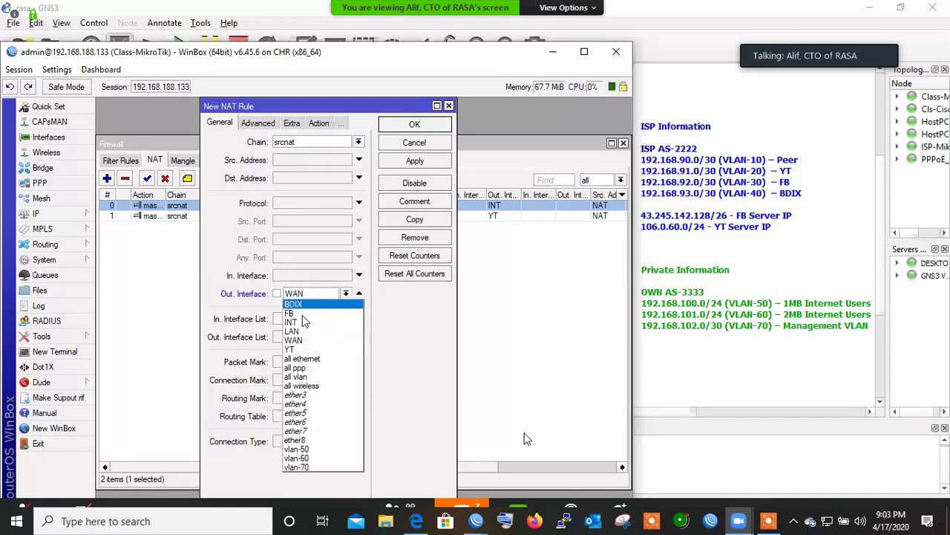
left_click(302, 313)
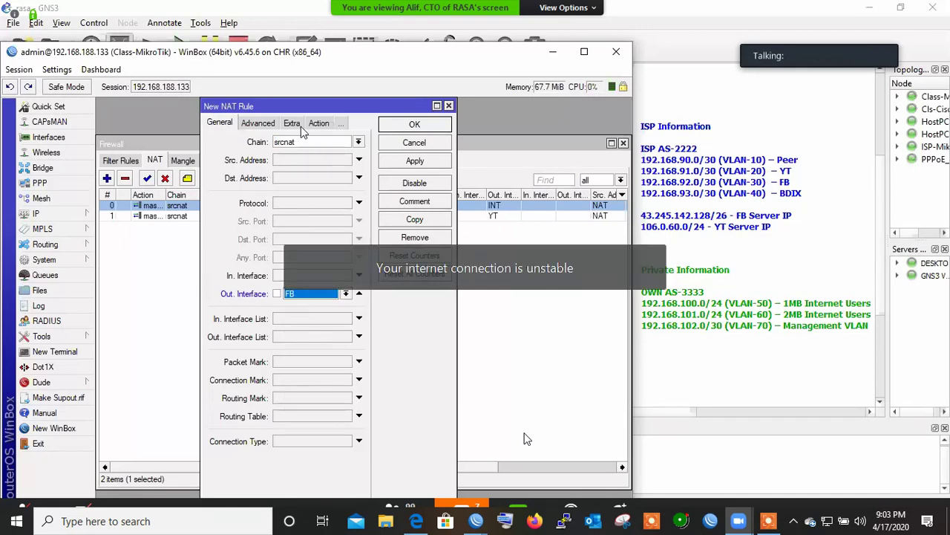
left_click(257, 123)
left_click(346, 142)
left_click(334, 159)
left_click(315, 123)
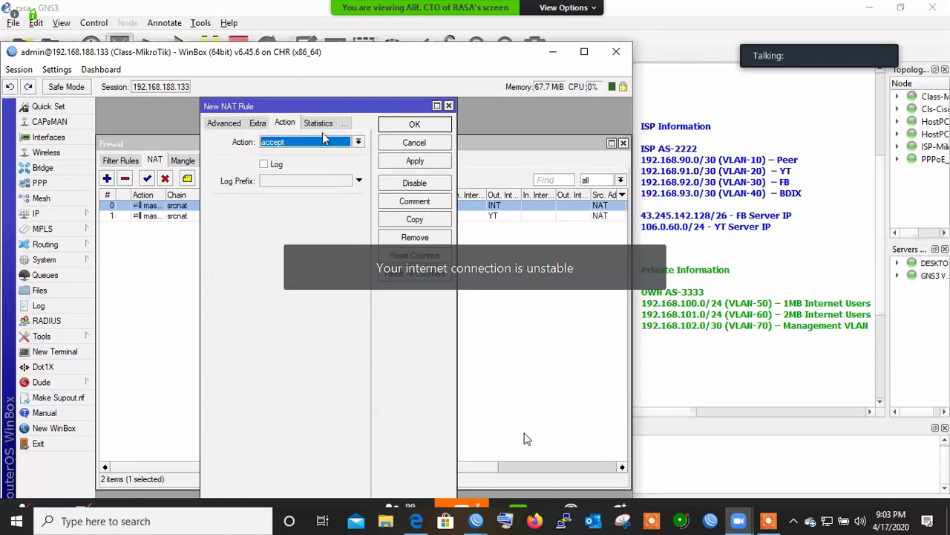
left_click(324, 141)
left_click(310, 207)
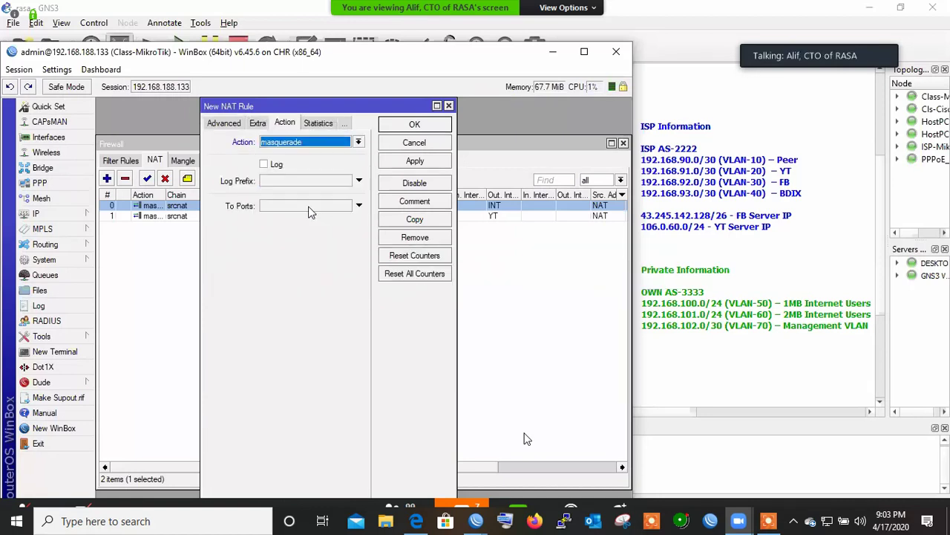
left_click(415, 124)
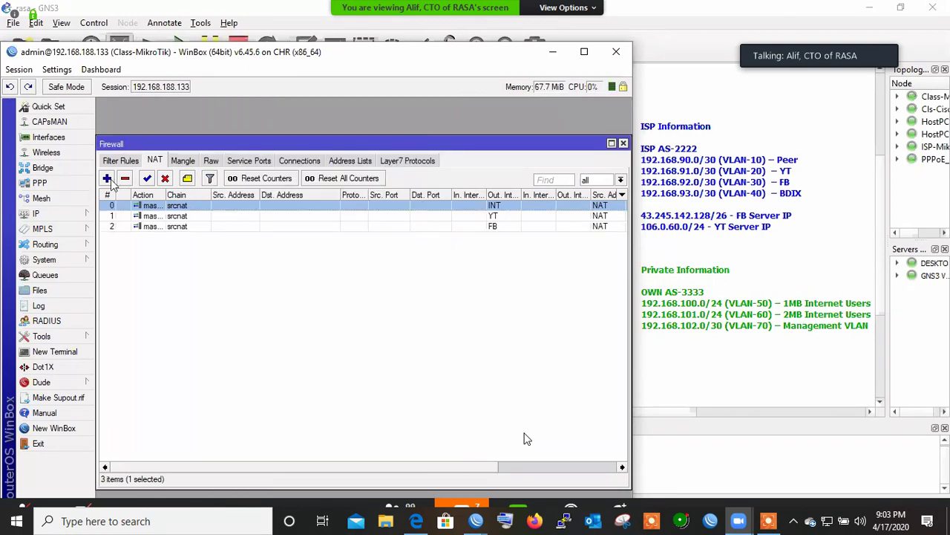
Create a new NAT rule with Out. Interface BDIX, Src. Address List NAT and action masquerade, not netmap.
left_click(107, 178)
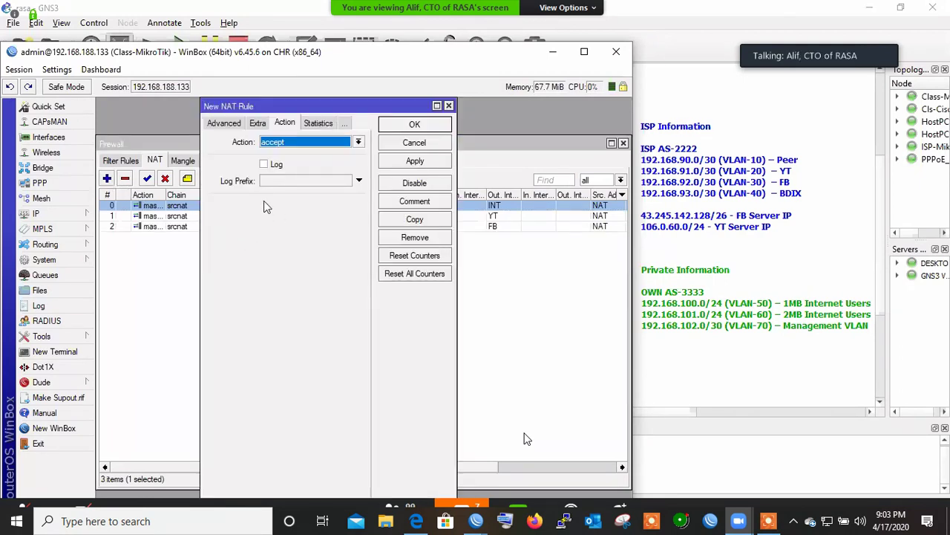
left_click(218, 125)
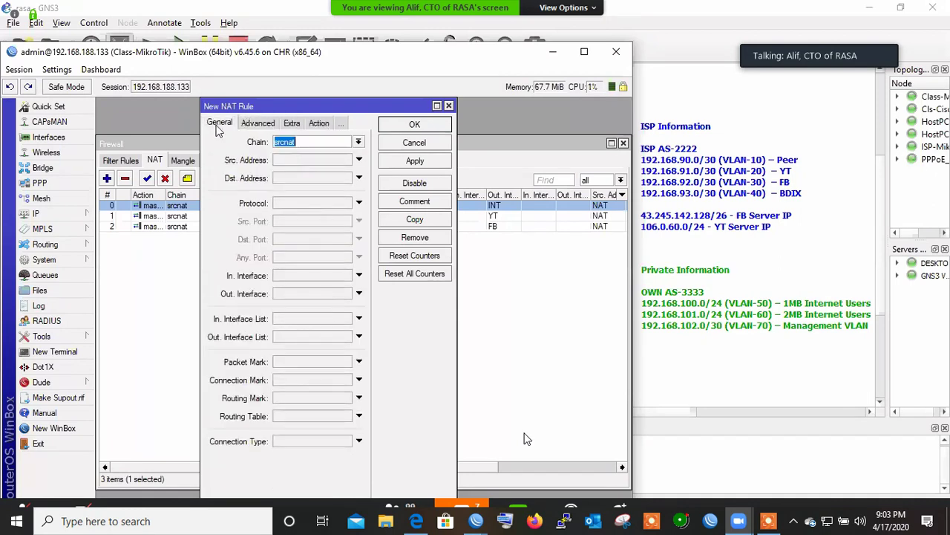
left_click(295, 295)
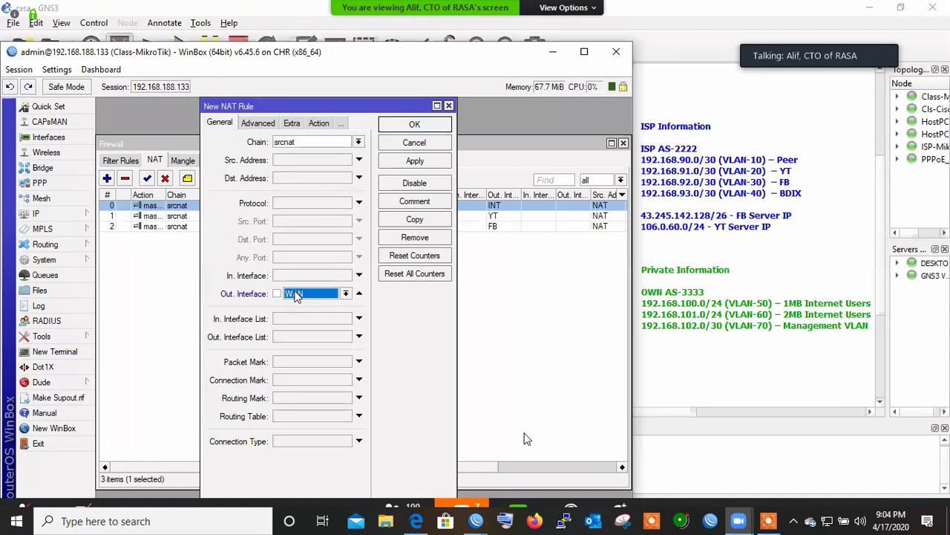
left_click(258, 123)
left_click(346, 143)
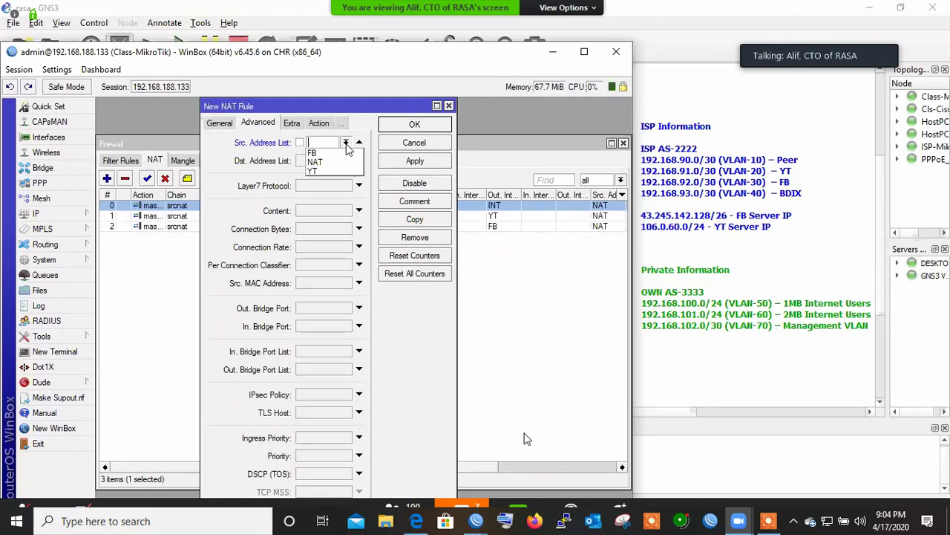
left_click(344, 164)
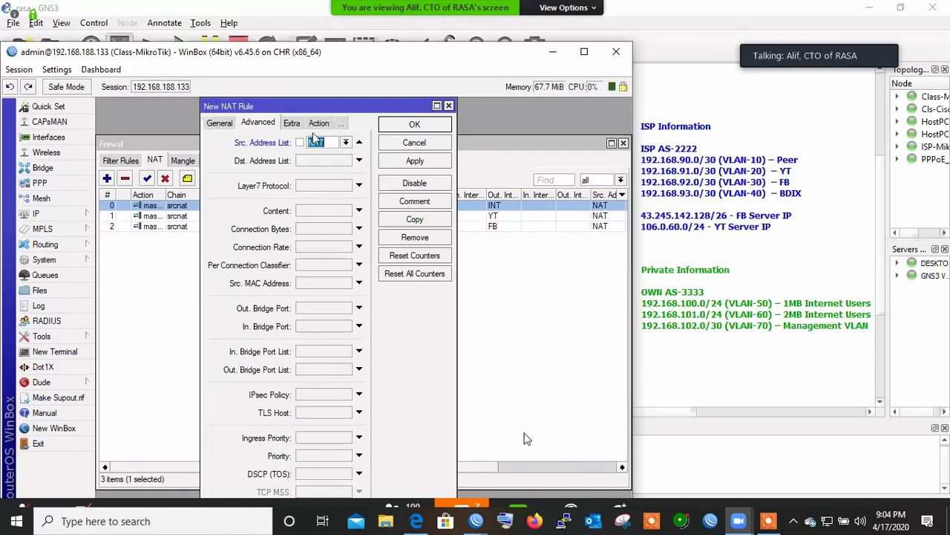
left_click(318, 122)
left_click(315, 142)
left_click(312, 215)
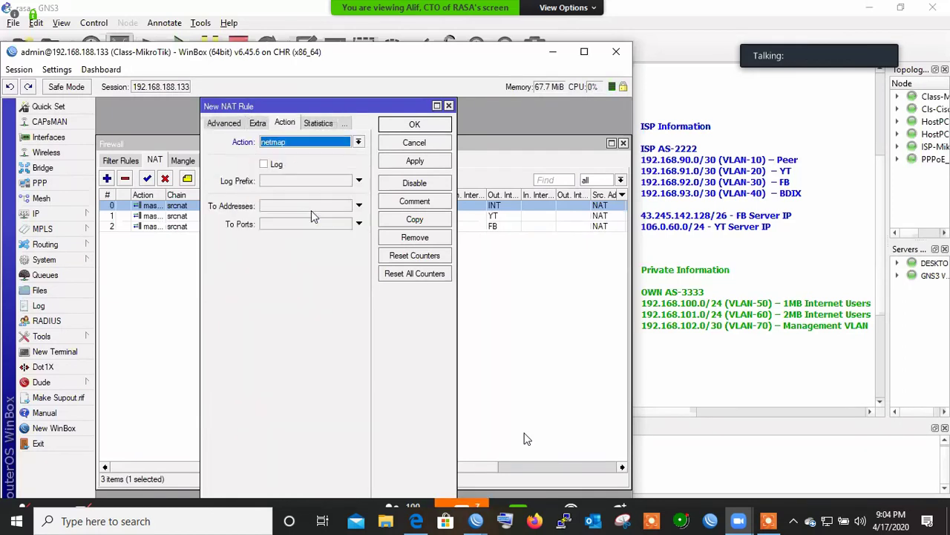
left_click(325, 143)
left_click(308, 208)
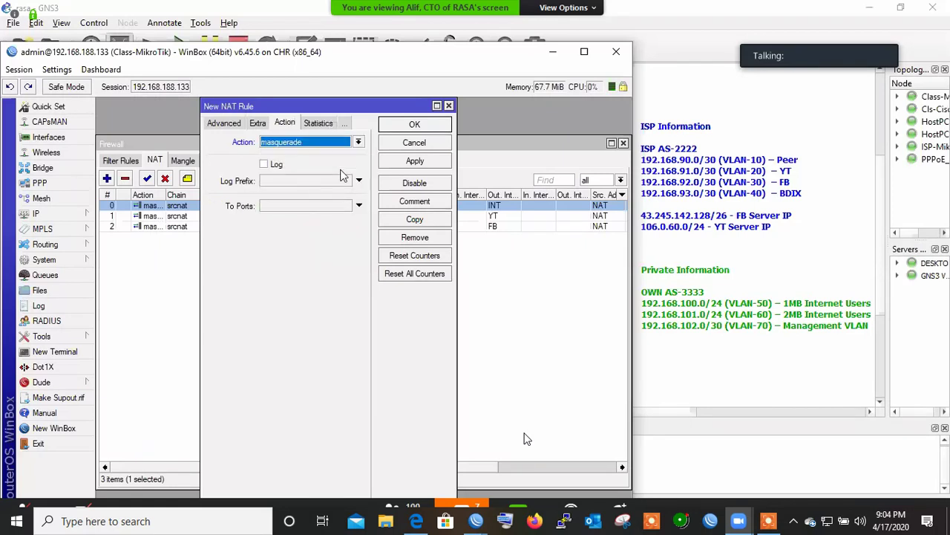
left_click(414, 125)
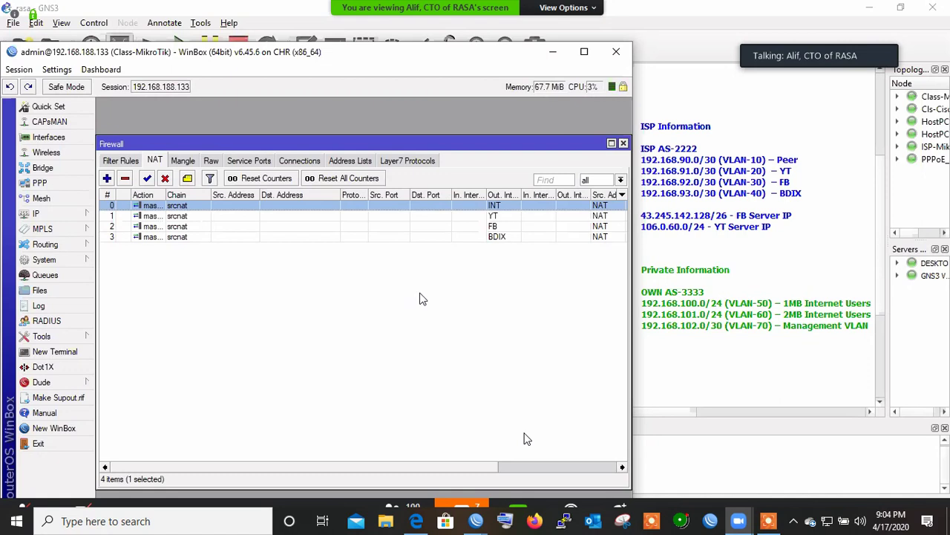
Scroll across the four masquerade NAT rules, then switch to the PowerPoint course-content slide.
left_click_drag(487, 469, 538, 469)
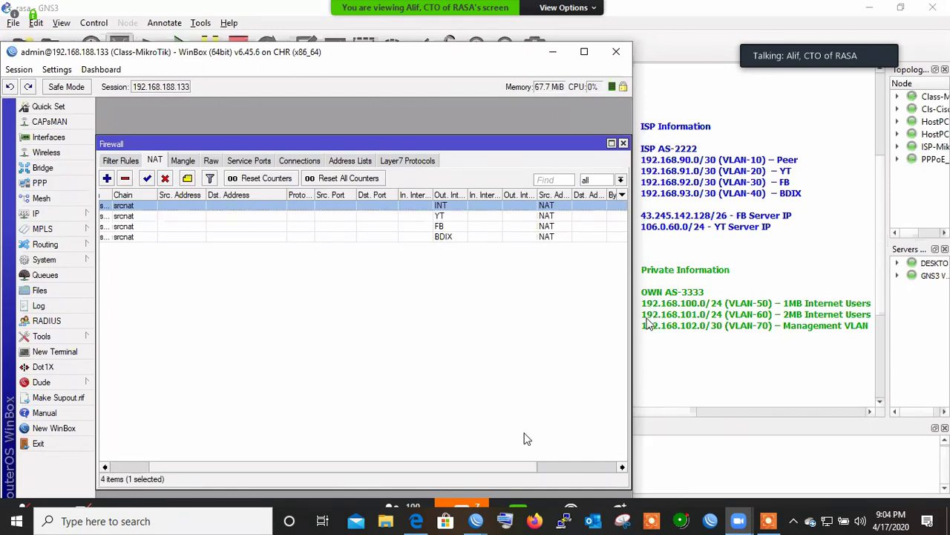
left_click_drag(479, 468, 367, 468)
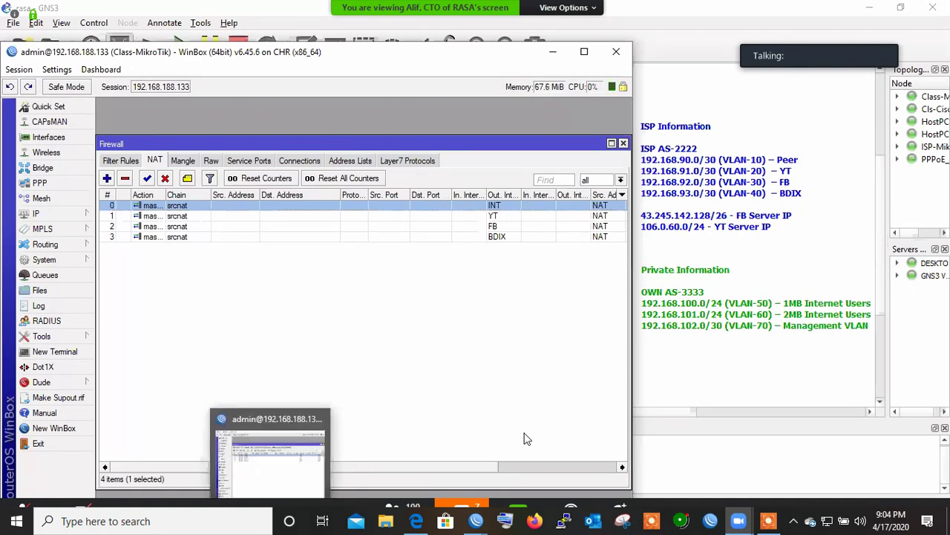
left_click(267, 503)
left_click(267, 503)
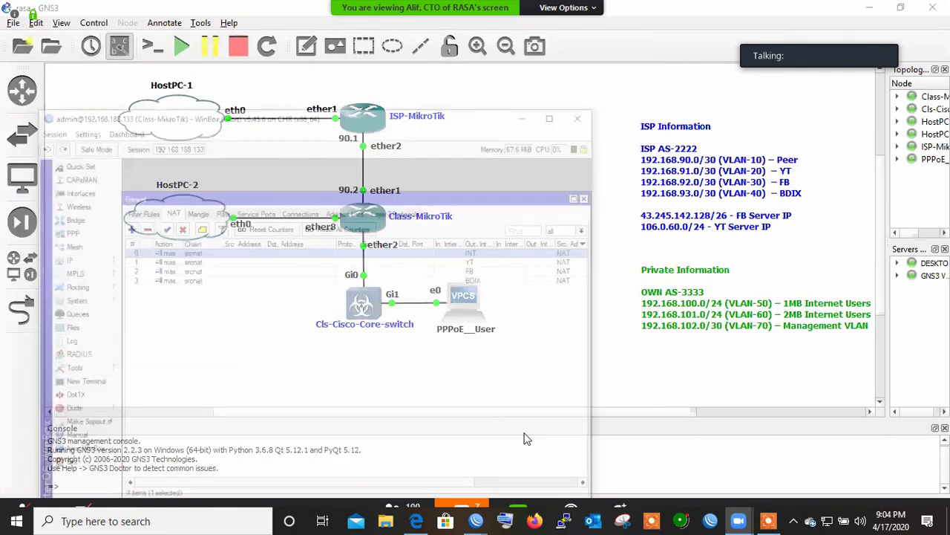
key("alt+Tab")
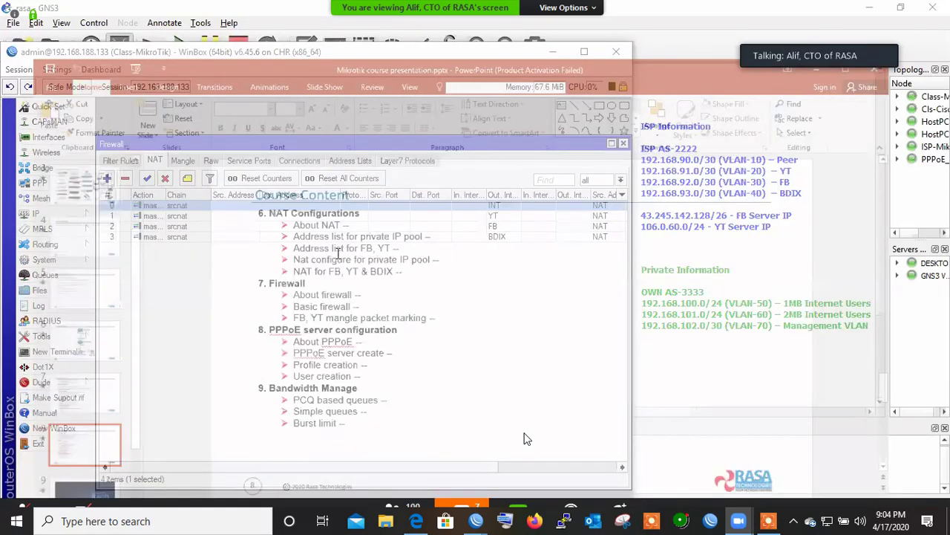
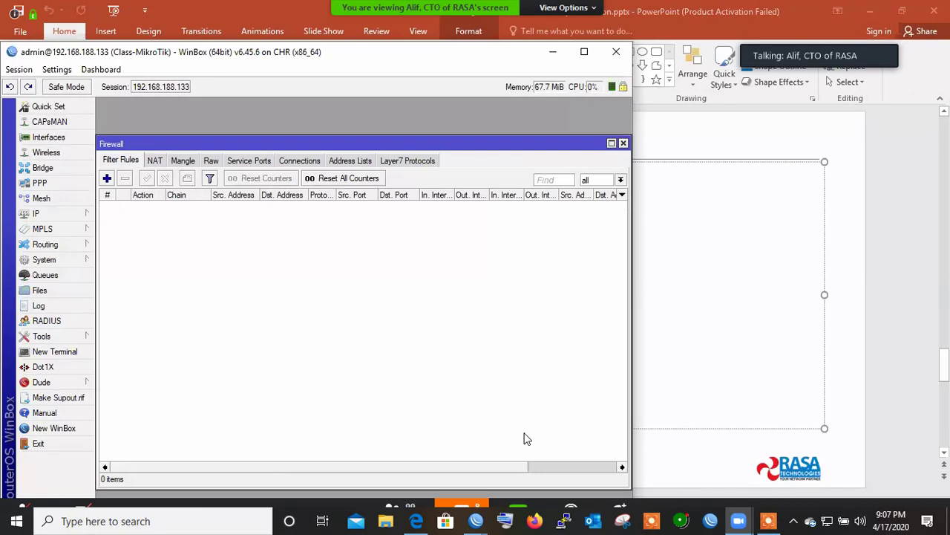
Open 'Fiewrall Fil.txt' in Notepad and select its five DDoS-blocking rule lines.
mouse_move(72, 496)
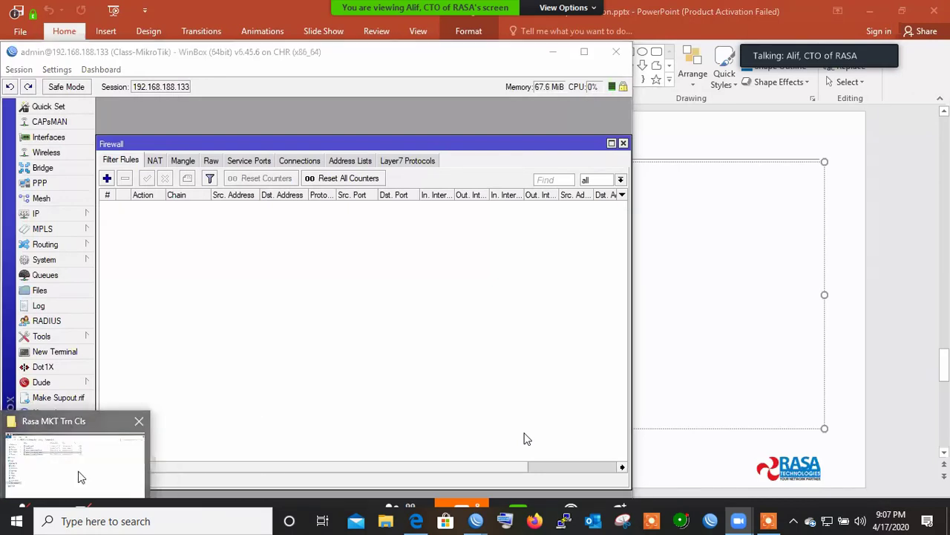
left_click(79, 474)
left_click(178, 104)
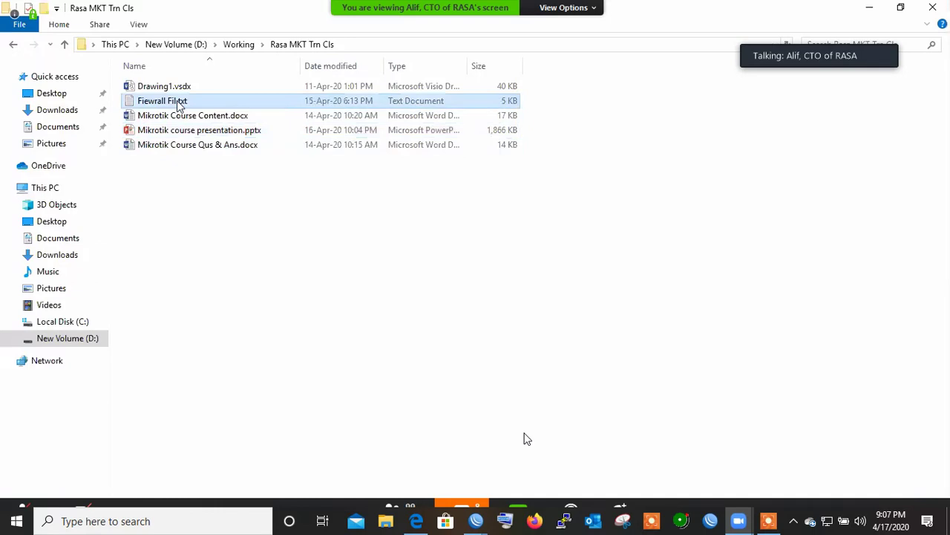
double_click(178, 104)
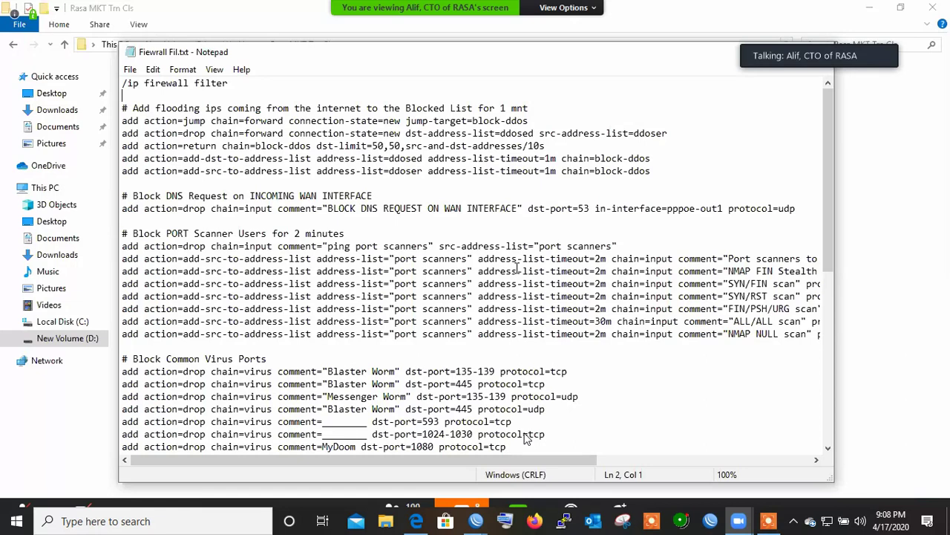
left_click_drag(825, 236, 810, 435)
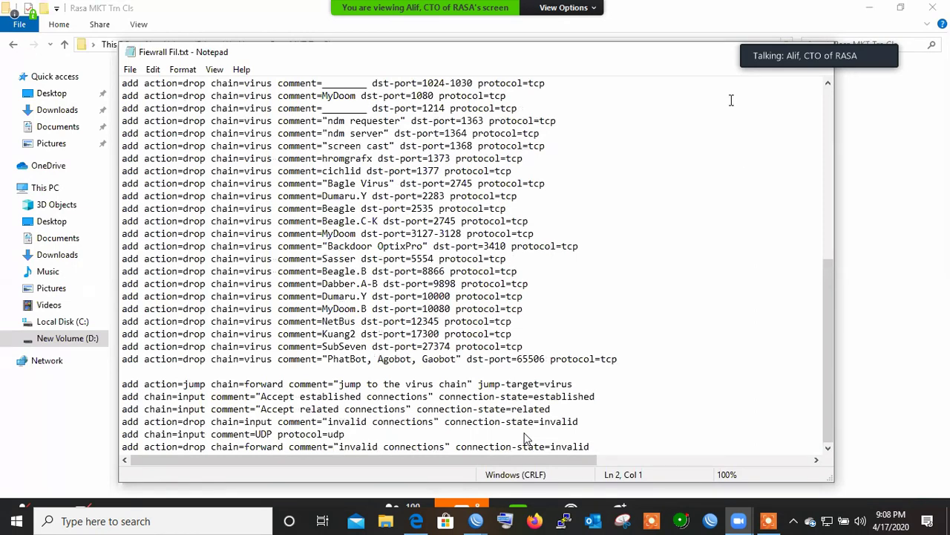
left_click_drag(825, 334, 809, 141)
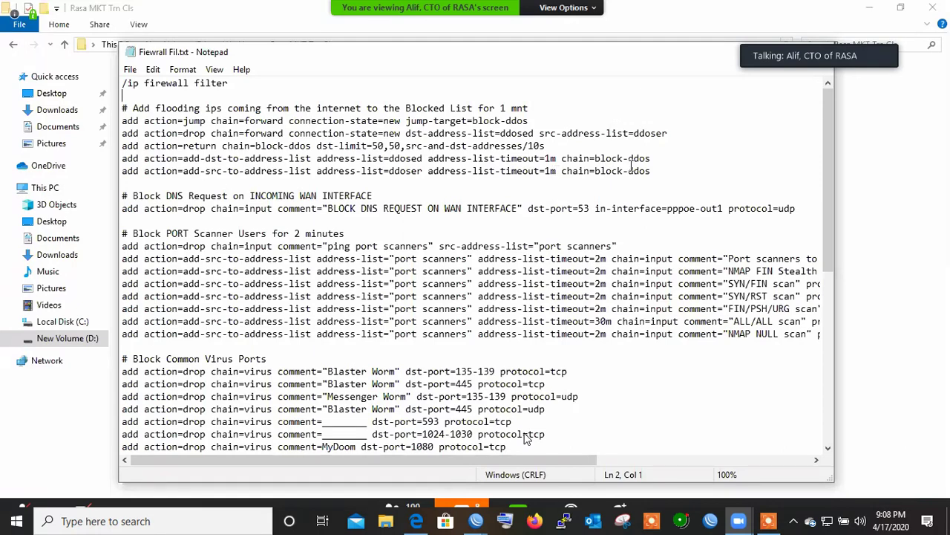
left_click(656, 171)
left_click_drag(653, 171, 122, 124)
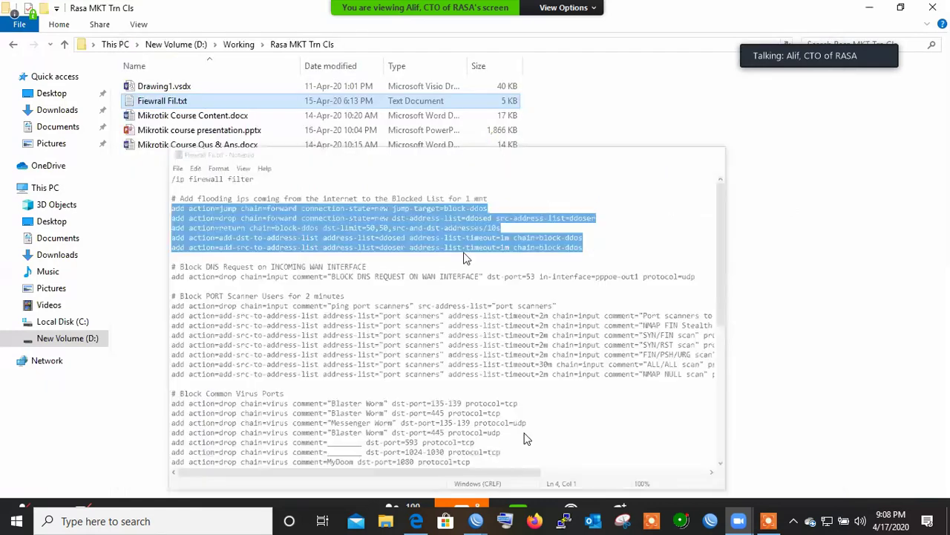
Minimize Notepad and return to the WinBox firewall window.
left_click(750, 51)
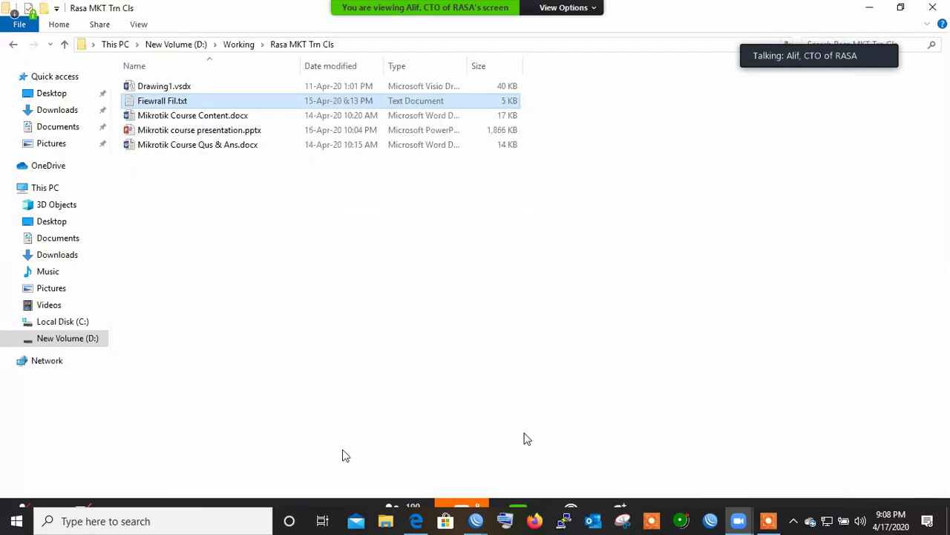
mouse_move(270, 503)
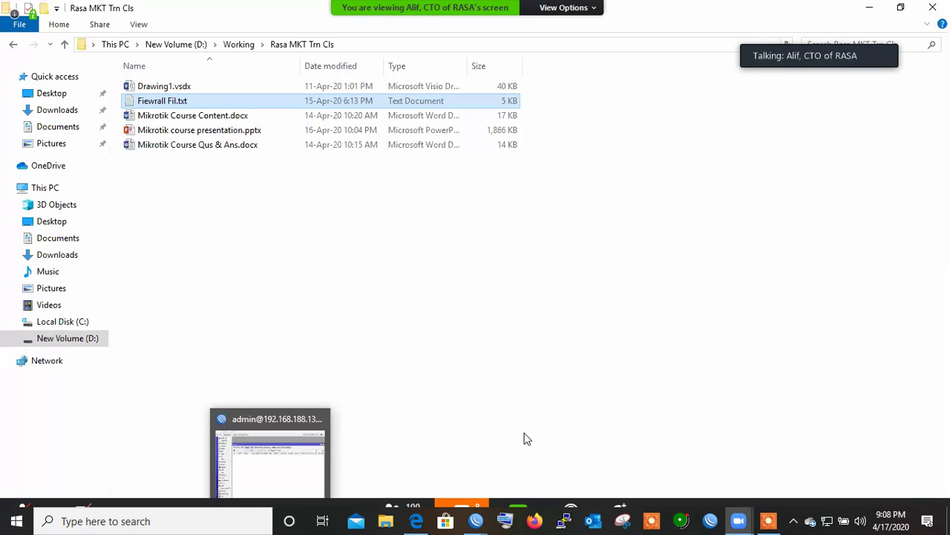
mouse_move(291, 484)
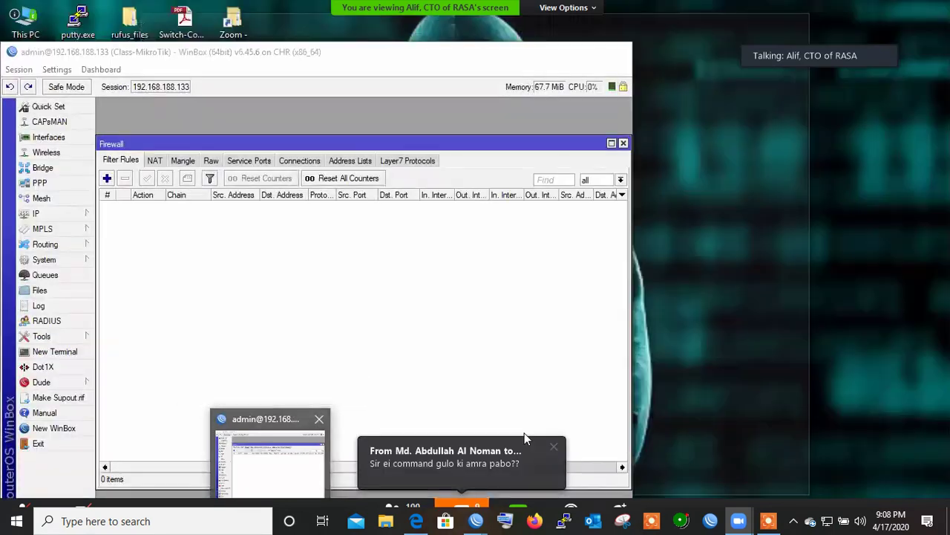
left_click(290, 479)
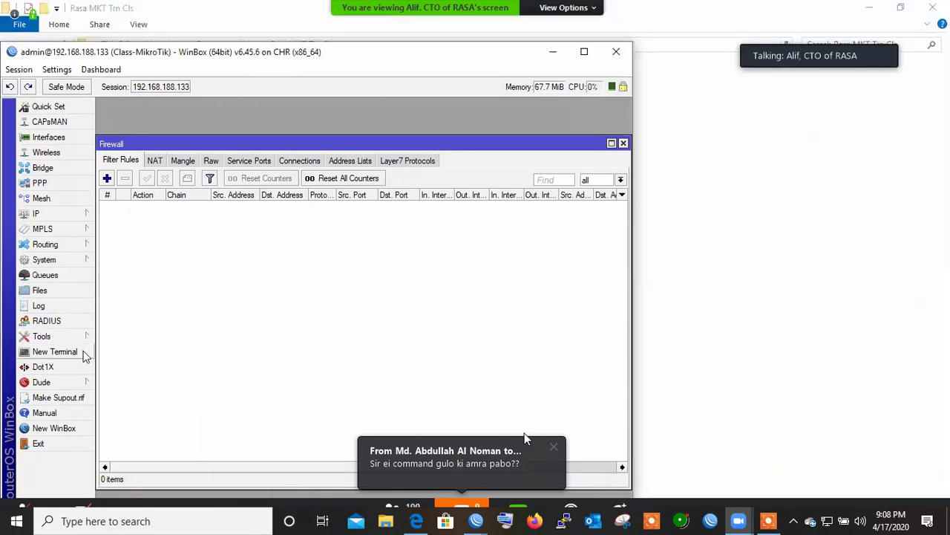
Open a new RouterOS terminal and reselect the DDoS rule lines in the script.
left_click(76, 355)
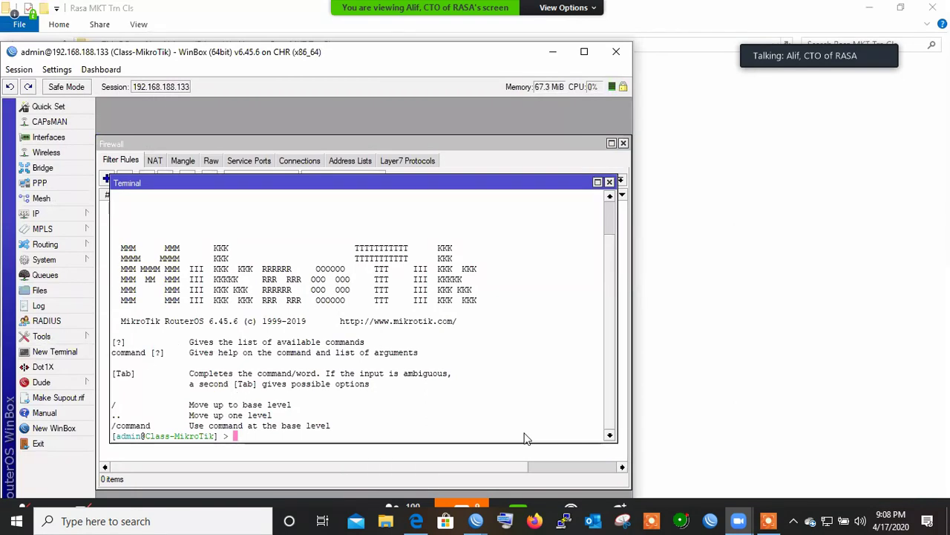
key("alt+Tab")
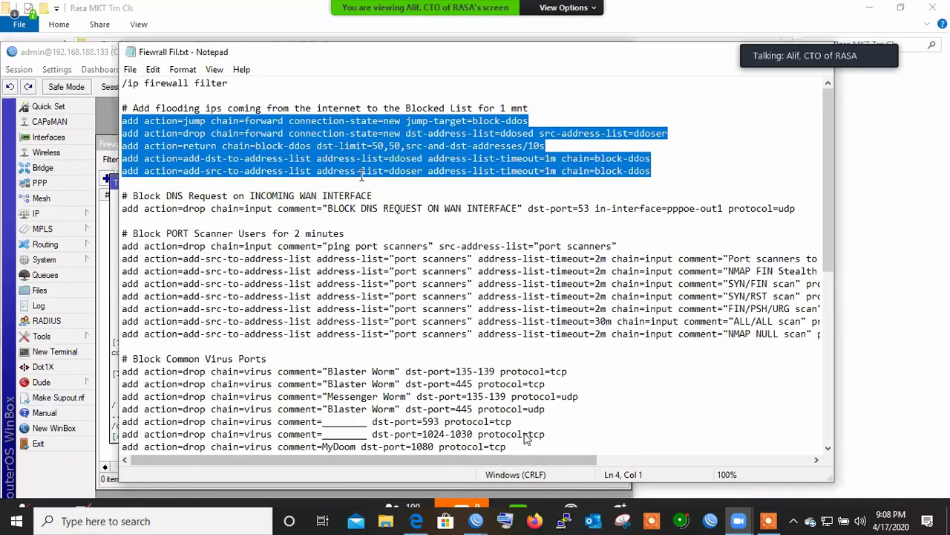
left_click(361, 171)
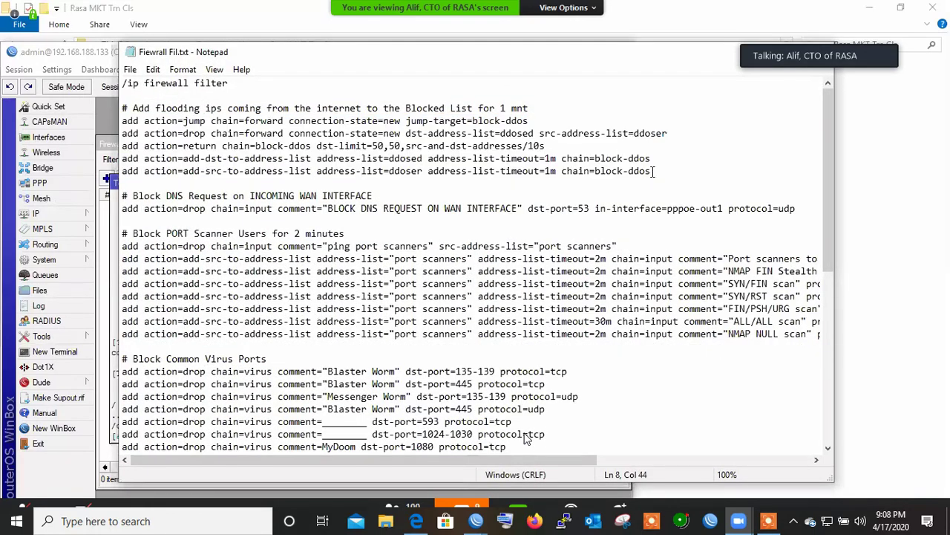
left_click_drag(654, 171, 118, 123)
key("ctrl+c")
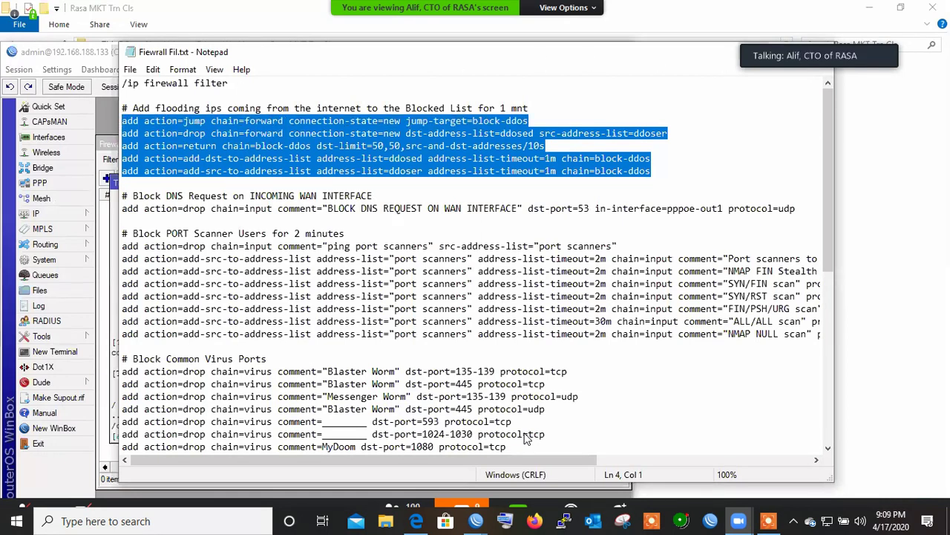
left_click(751, 52)
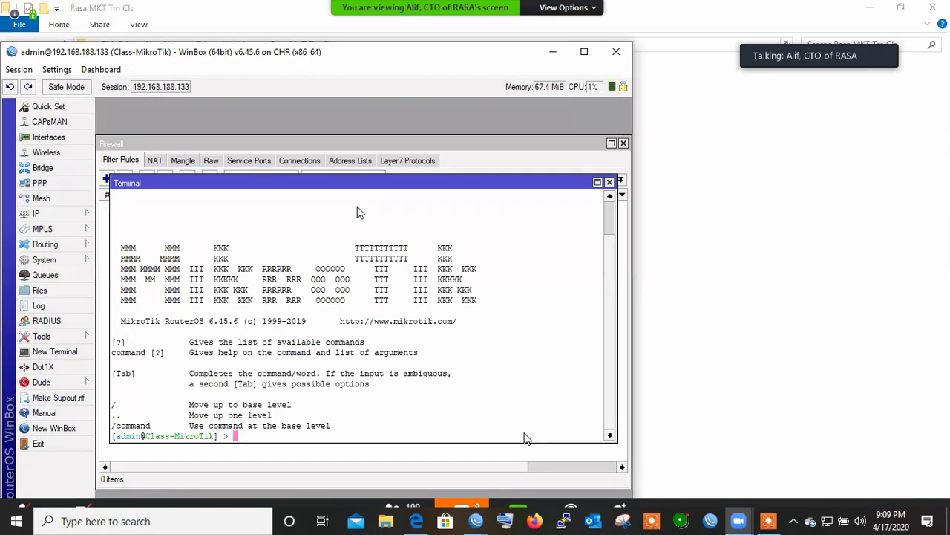
Move the terminal into the /ip firewall filter menu.
type("ip firewall")
key("Return")
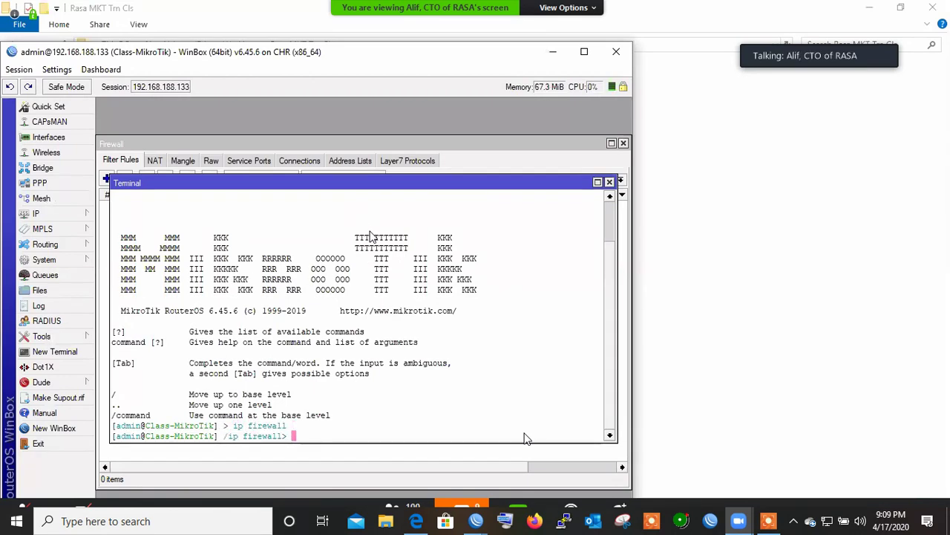
type("filter")
key("Return")
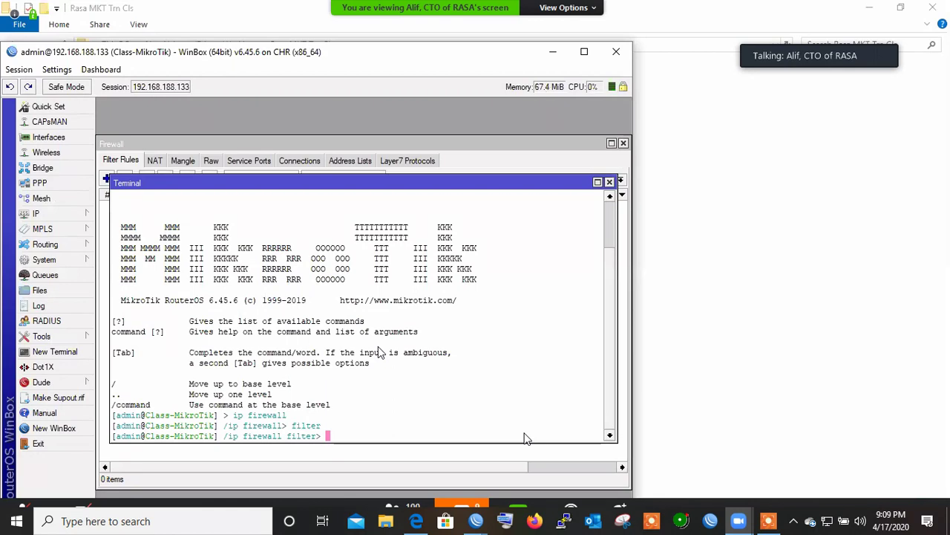
Select the script's first line, then switch back to the router terminal.
key("alt+Tab")
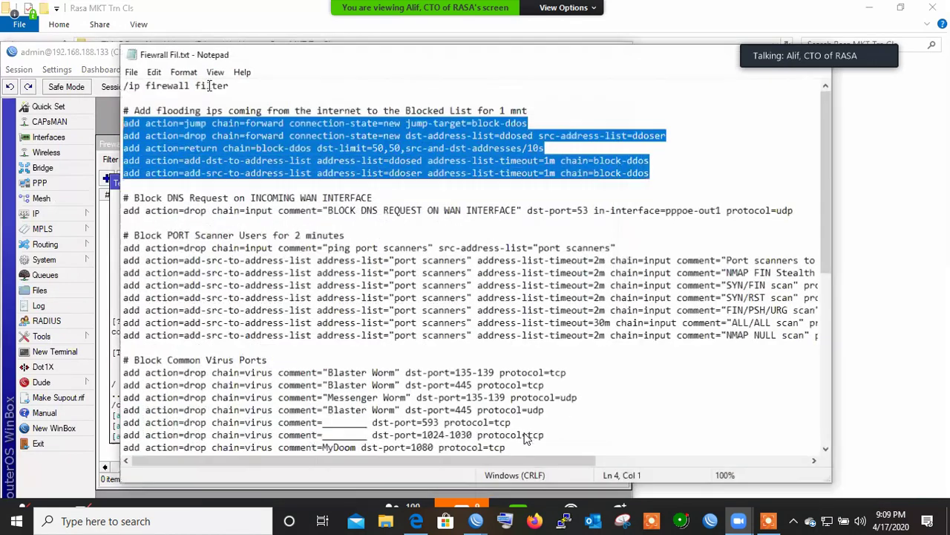
key("ctrl+Home")
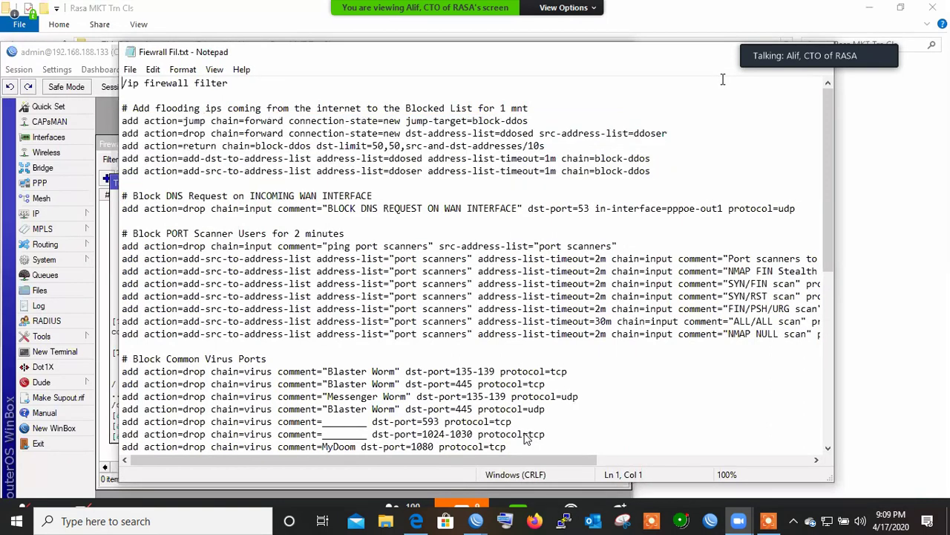
key("shift+End")
key("alt+Tab")
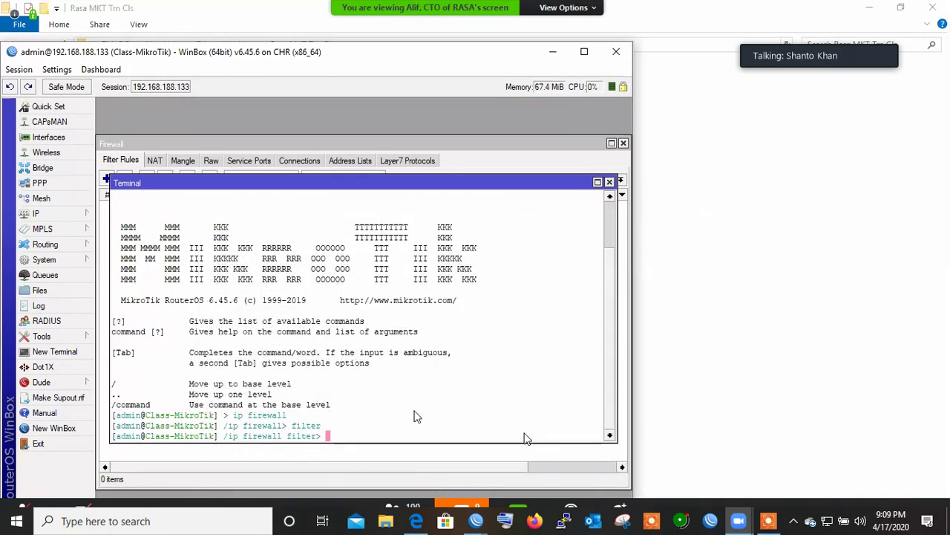
key("alt+Tab")
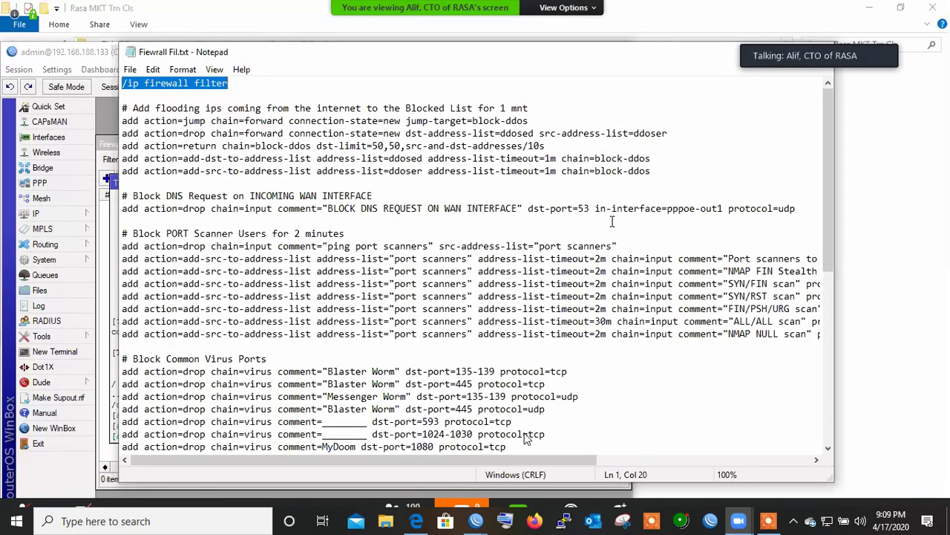
key("alt+Tab")
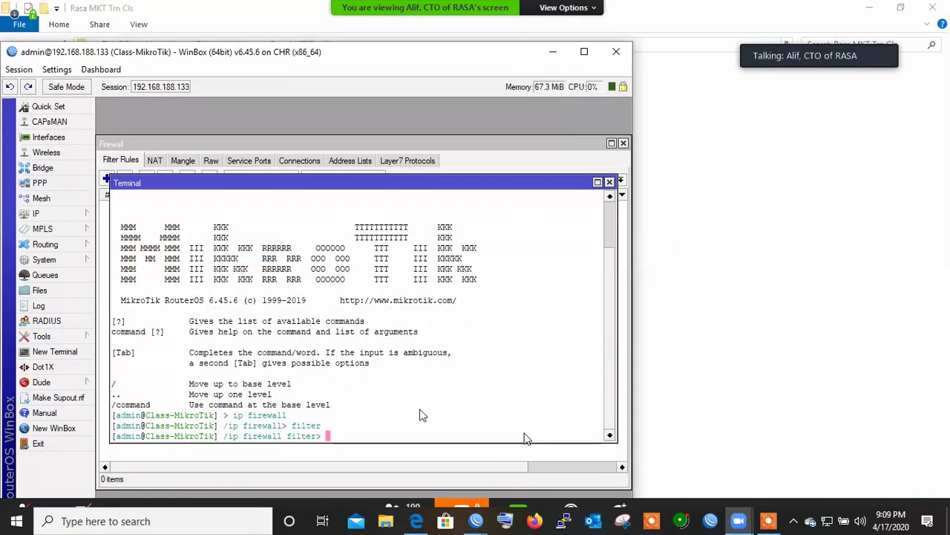
Paste the five DDoS-blocking rules into the terminal and run them.
right_click(419, 414)
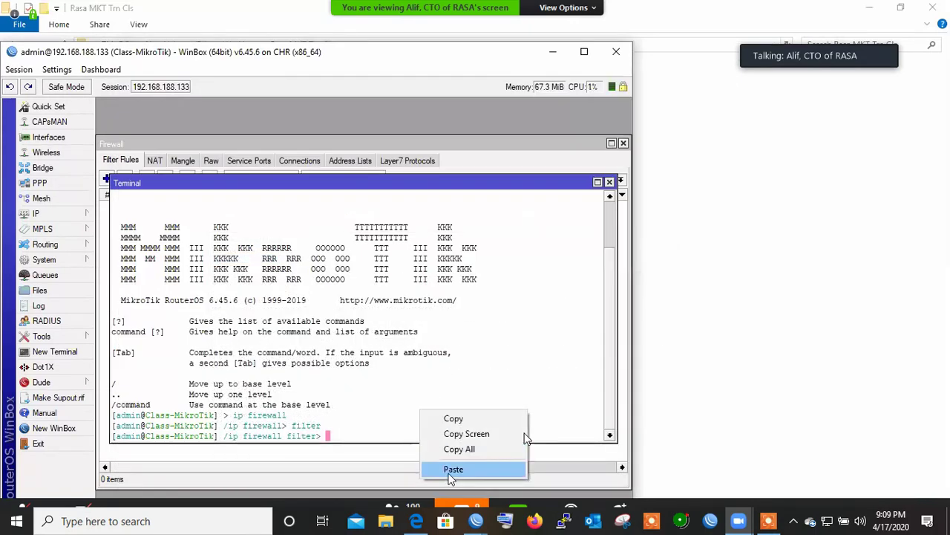
left_click(451, 471)
key("Return")
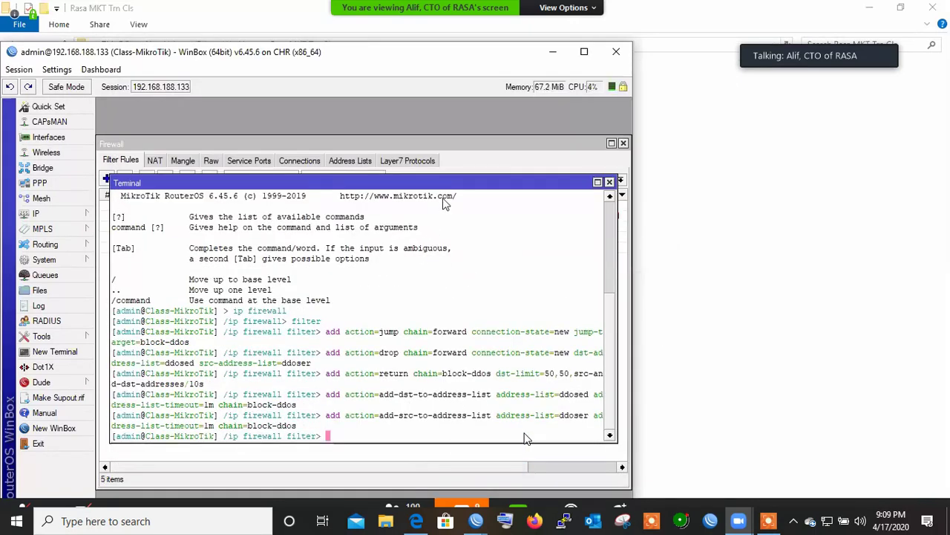
Close the terminal to reveal the new filter rules, then bring up the course slides.
left_click_drag(562, 180, 501, 322)
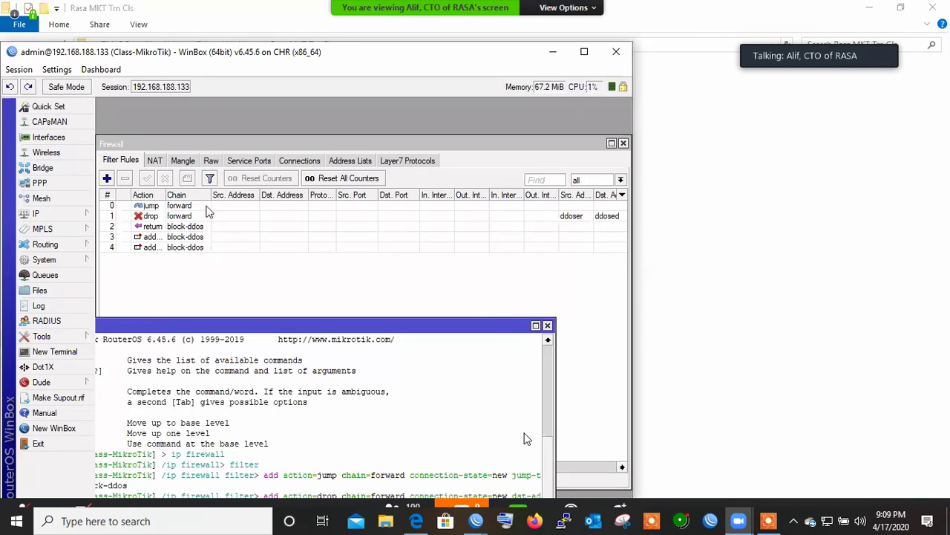
left_click(548, 326)
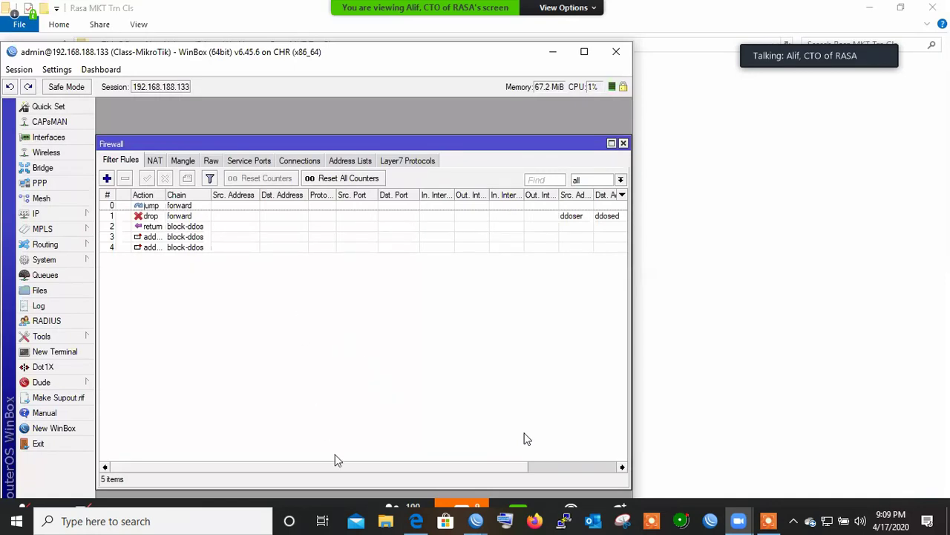
mouse_move(297, 504)
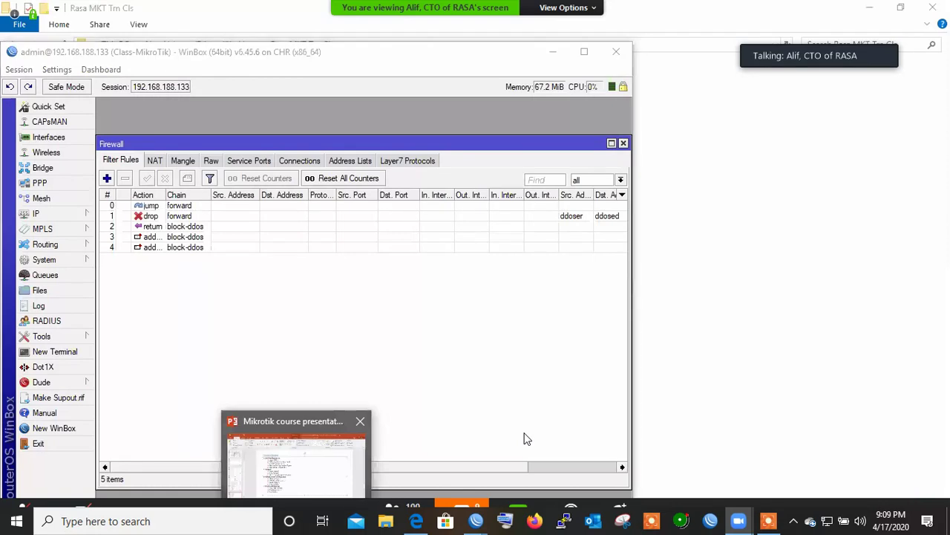
left_click(324, 485)
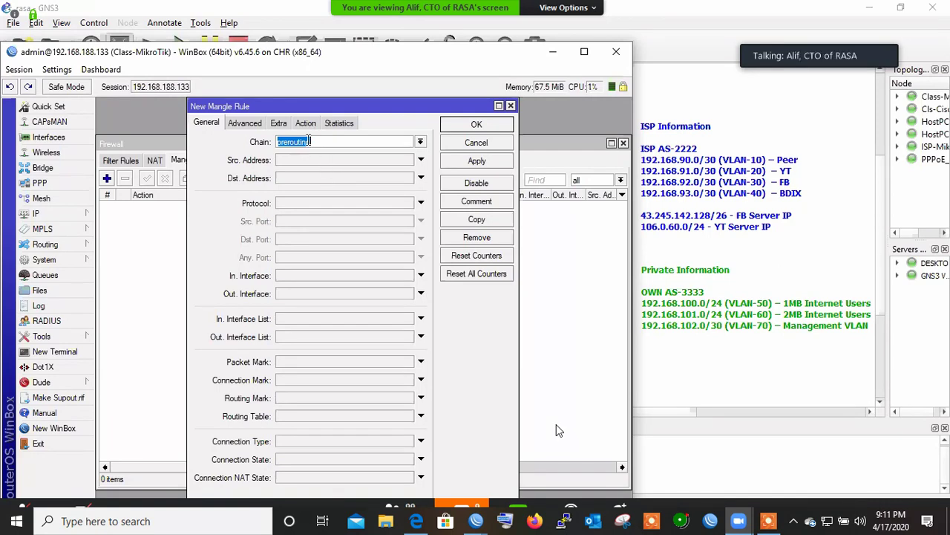
Leave the new mangle rule on its Advanced tab and open Gmail from Google in Edge.
left_click(259, 126)
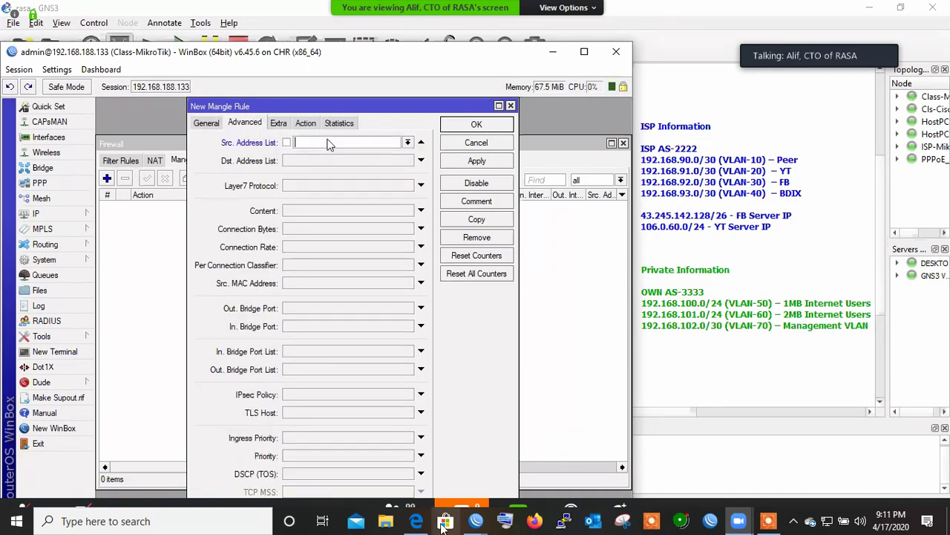
left_click(416, 521)
left_click(820, 74)
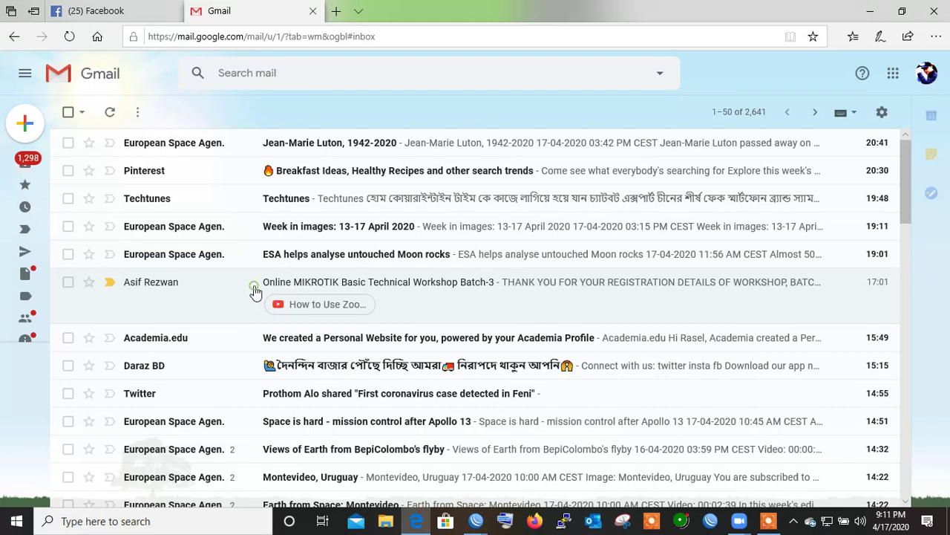
Open the 'Online MIKROTIK Basic Technical Workshop Batch-3' email and scroll through its workshop and Zoom details.
left_click(289, 288)
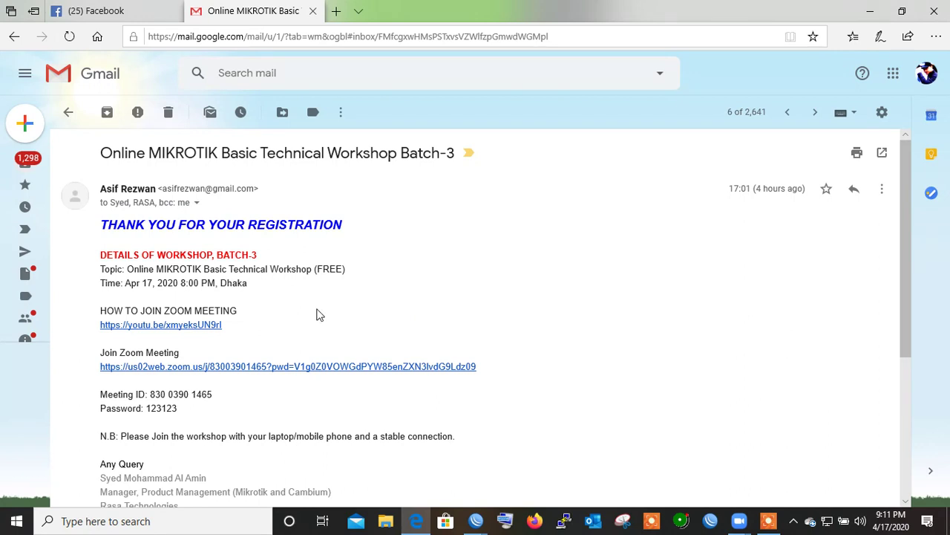
scroll(317, 315, "down", 5)
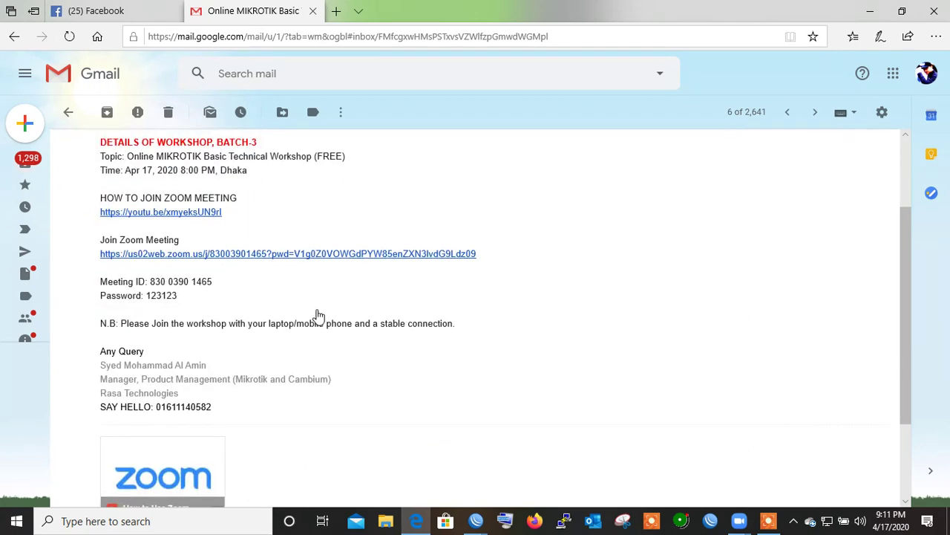
scroll(319, 316, "up", 5)
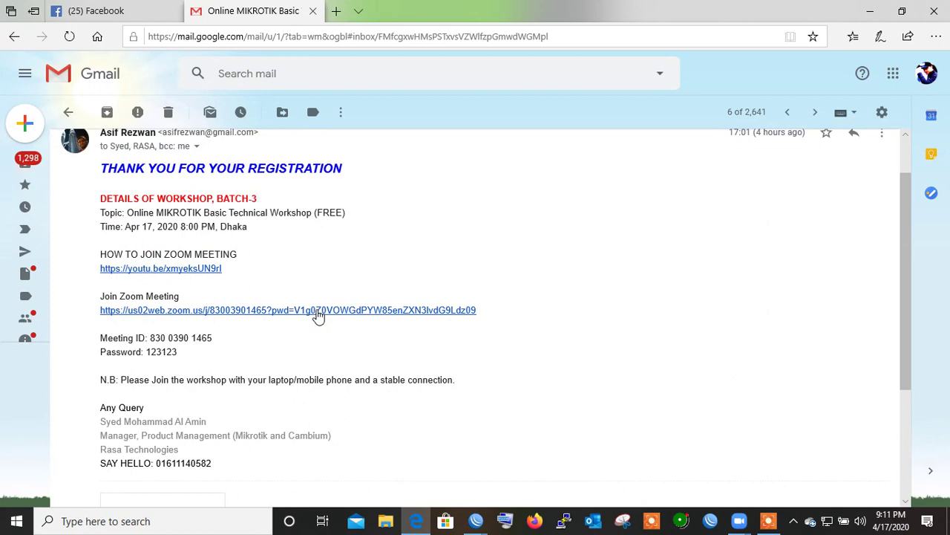
scroll(319, 316, "down", 1)
scroll(318, 316, "down", 1)
scroll(318, 316, "up", 2)
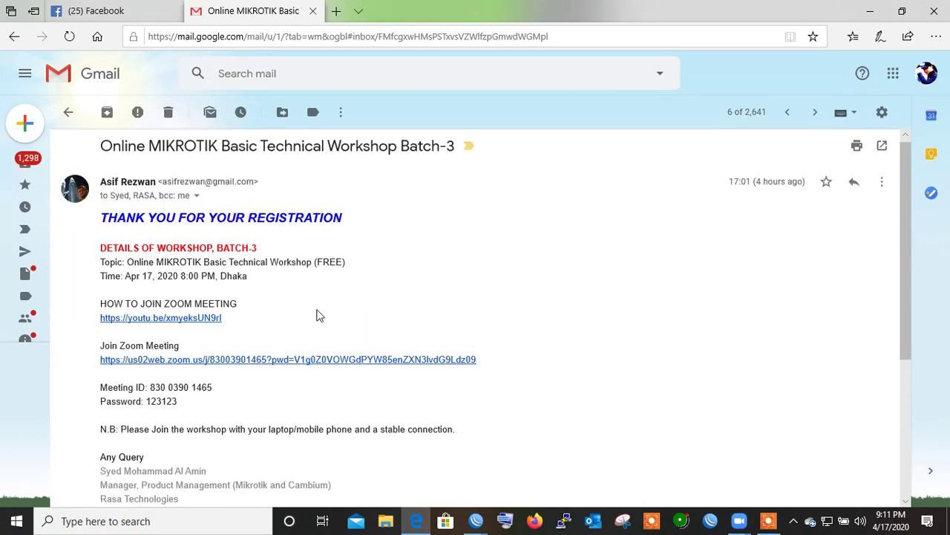
Return to WinBox and match the mangle rule's Dst. Address List to FB.
left_click(870, 11)
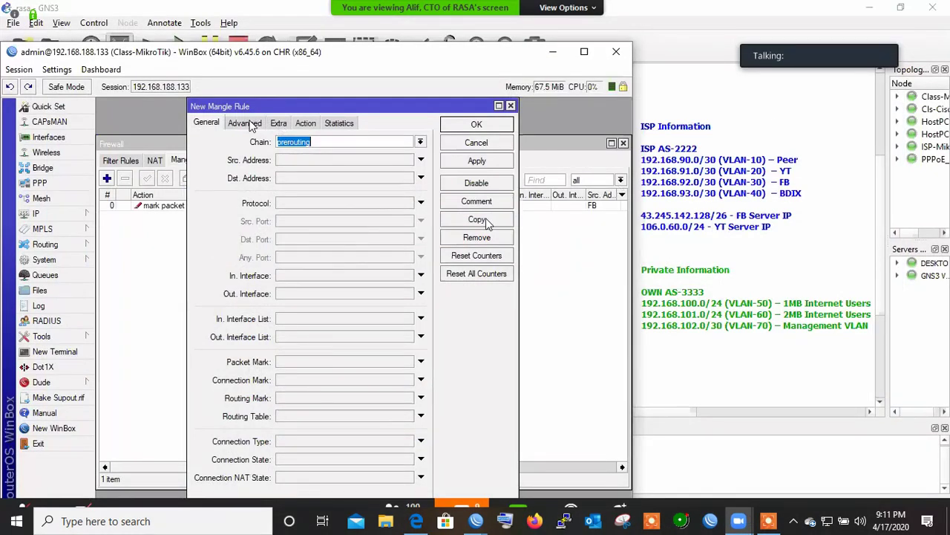
left_click(254, 125)
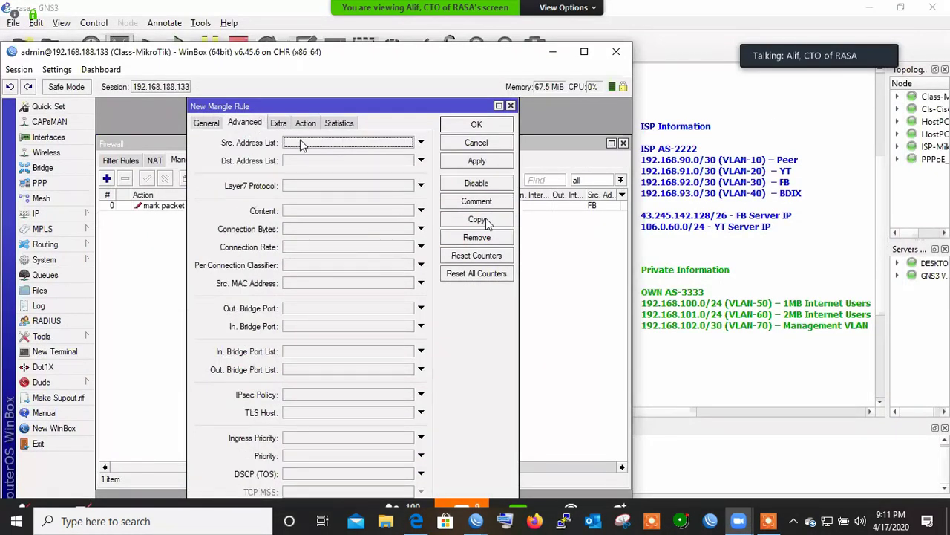
left_click(320, 160)
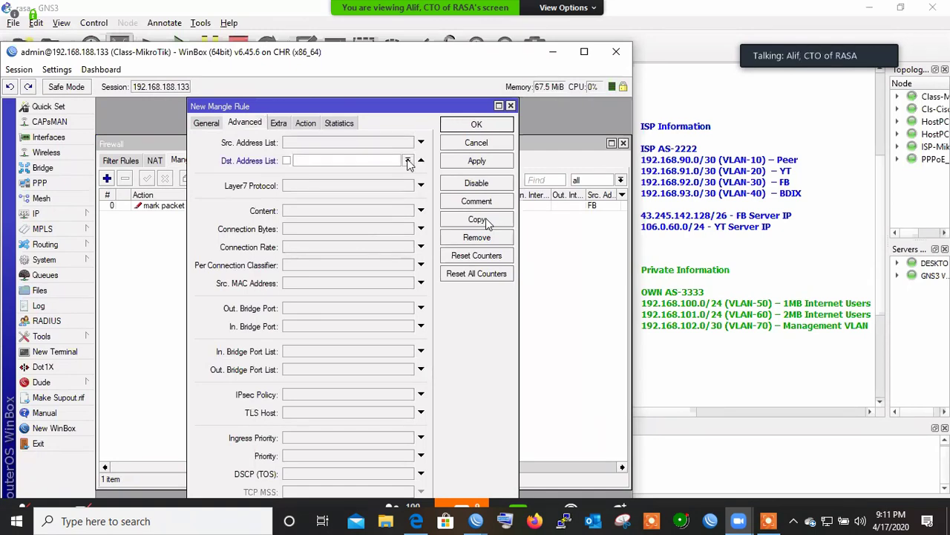
left_click(408, 161)
left_click(403, 172)
Set the rule's action to mark packet with New Packet Mark FB and save it.
left_click(310, 125)
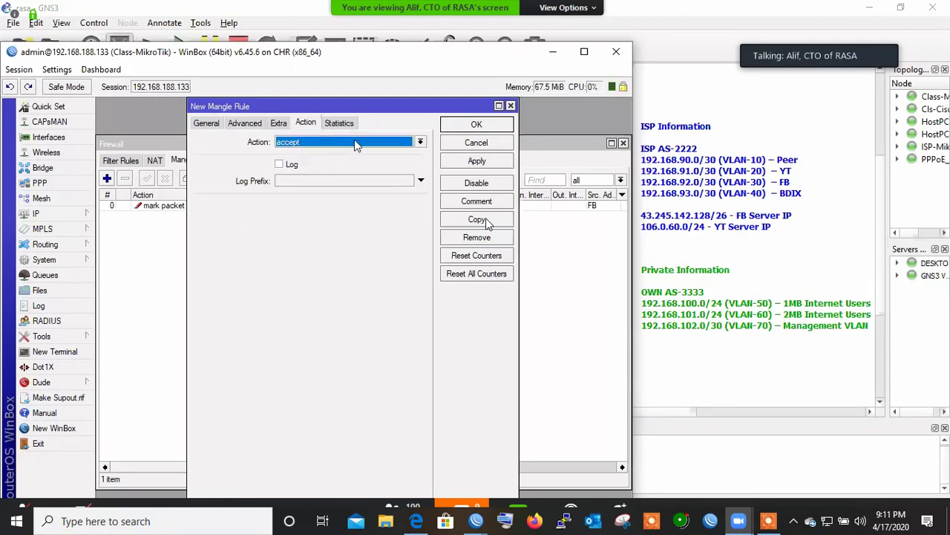
left_click(354, 145)
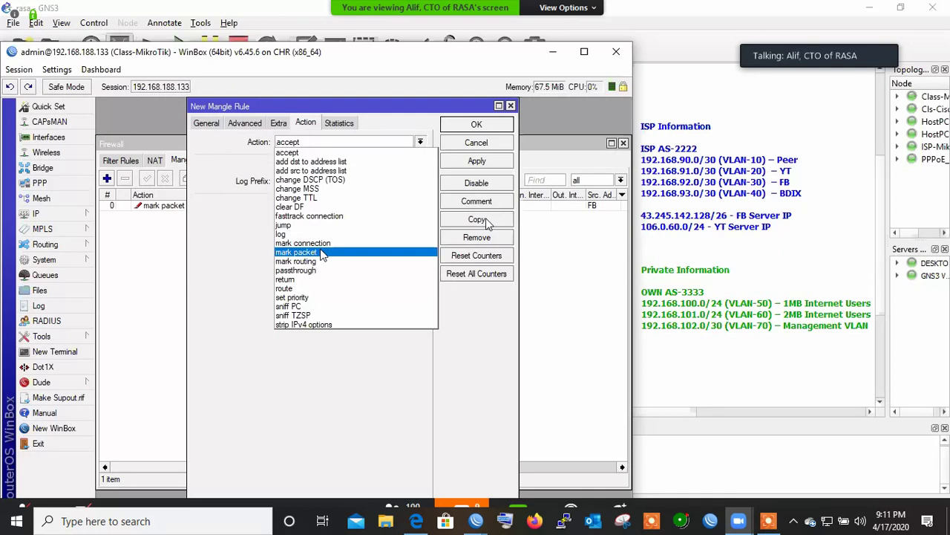
left_click(323, 252)
left_click(389, 204)
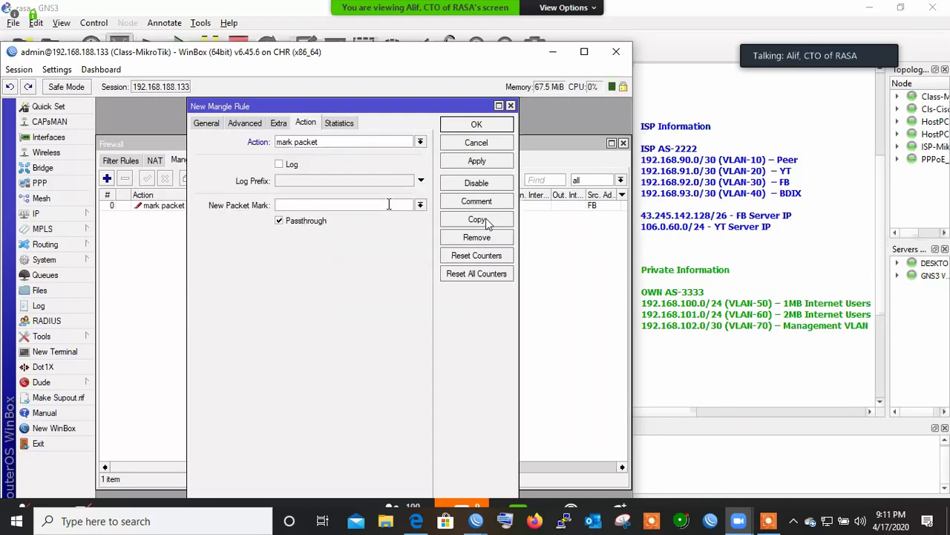
type("FB")
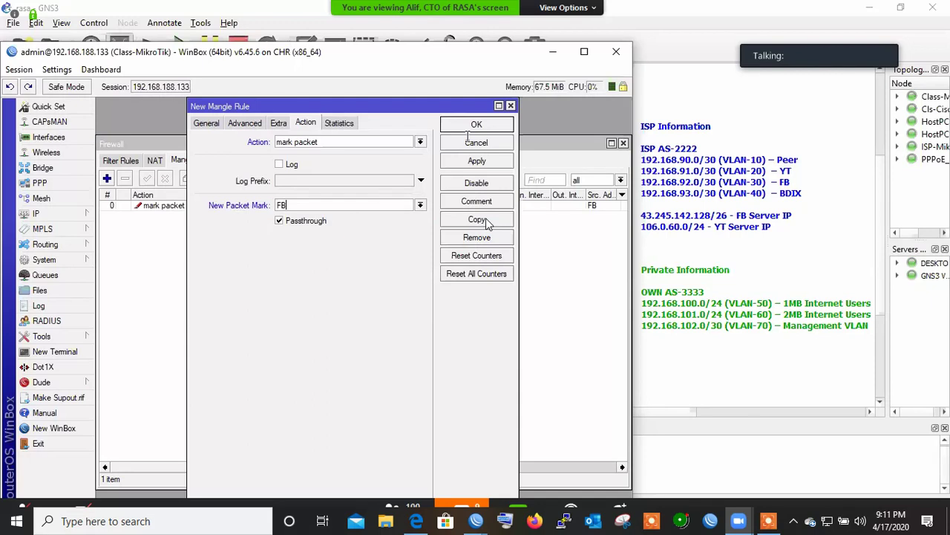
left_click(477, 125)
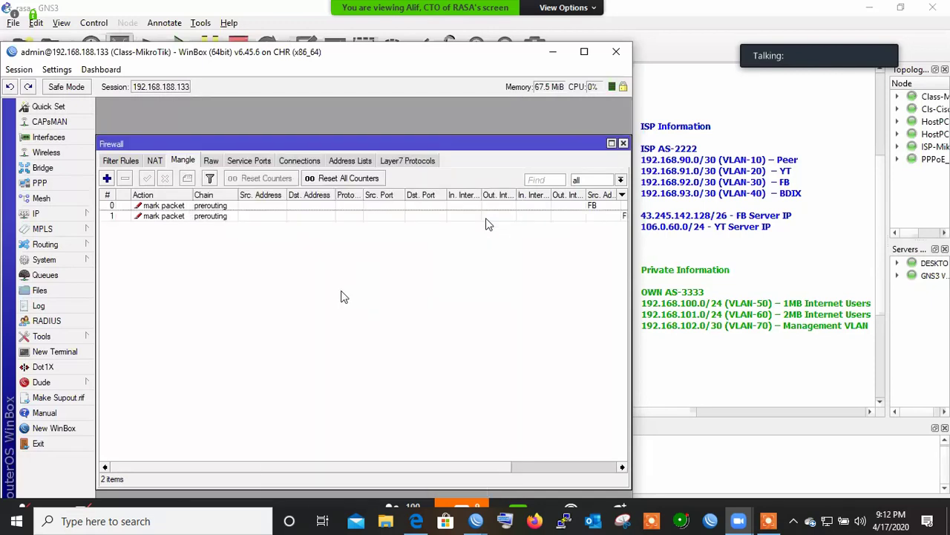
left_click(107, 178)
Add a prerouting mangle rule matching Src. Address List YT that marks packets as YT.
left_click(213, 124)
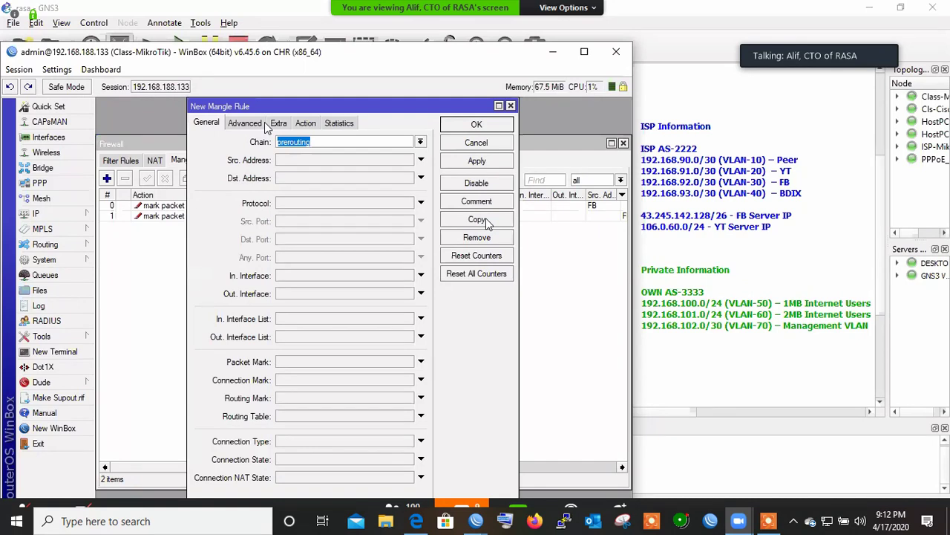
left_click(245, 123)
left_click(408, 142)
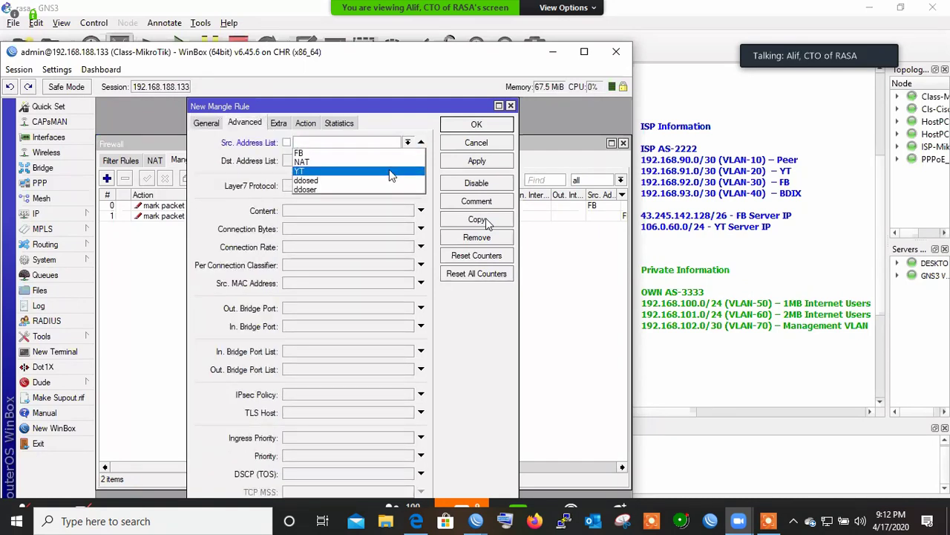
left_click(390, 171)
left_click(313, 125)
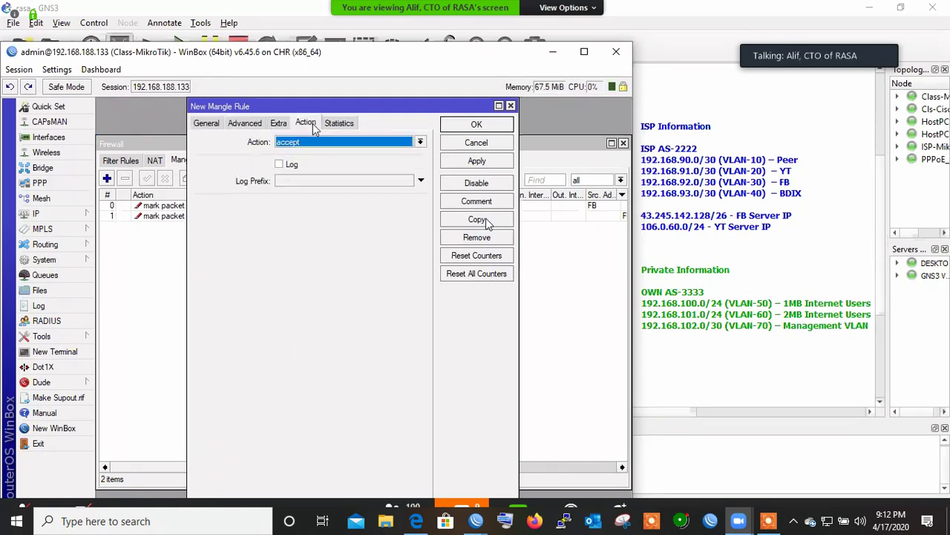
left_click(313, 146)
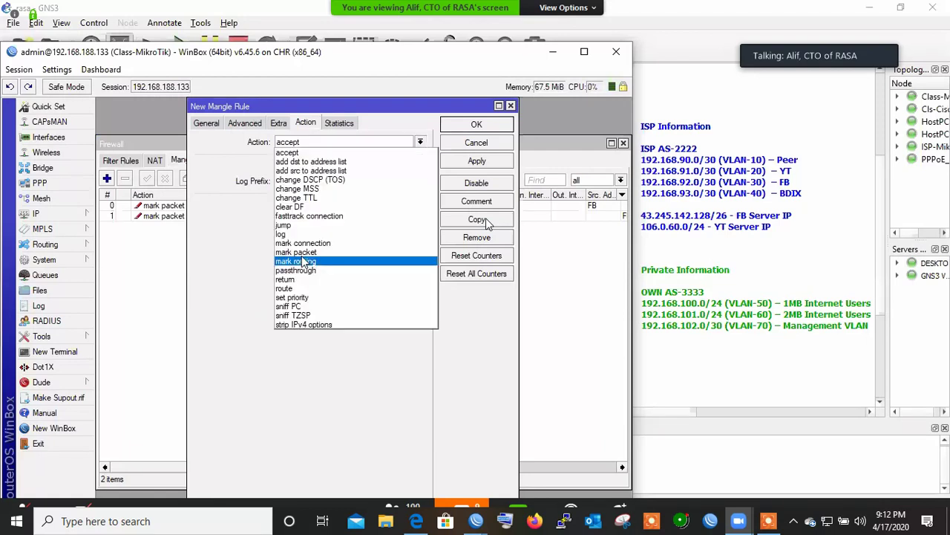
left_click(305, 260)
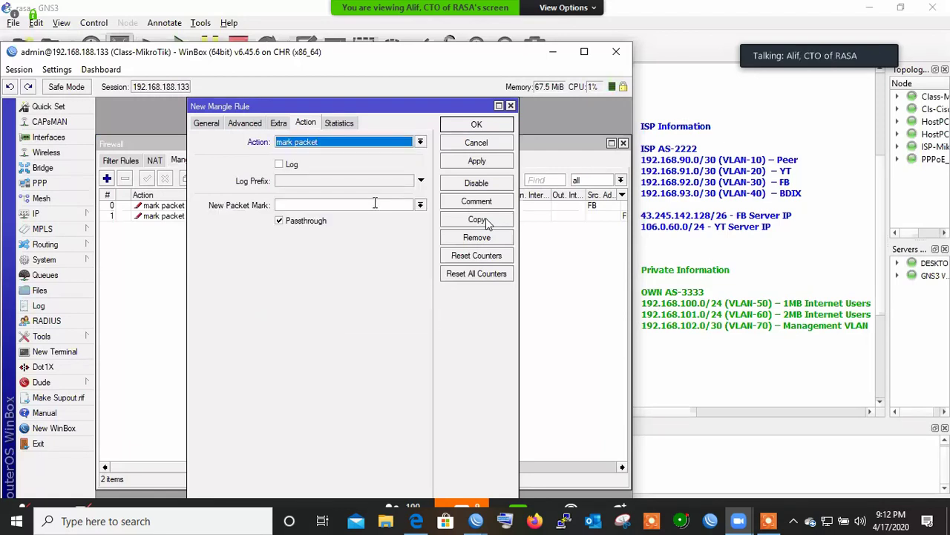
left_click(375, 204)
type("YT")
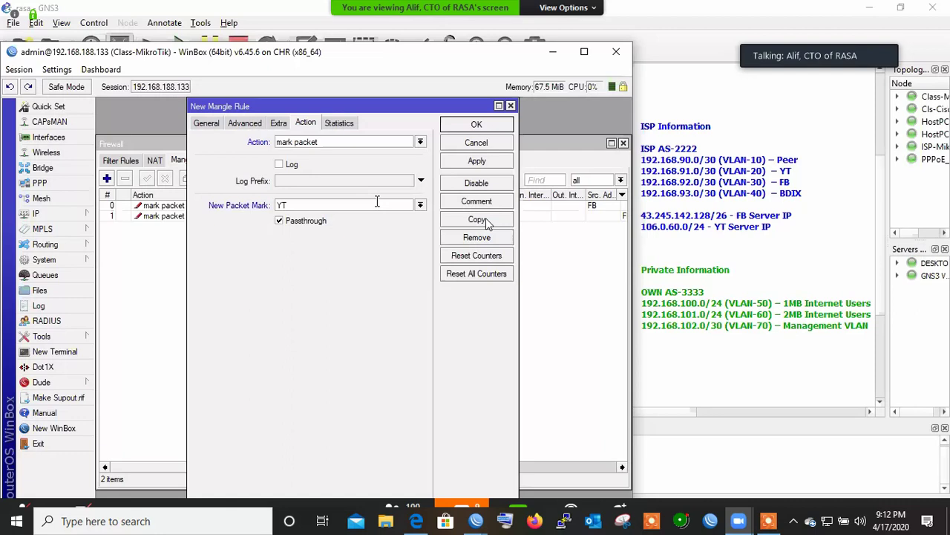
left_click(476, 124)
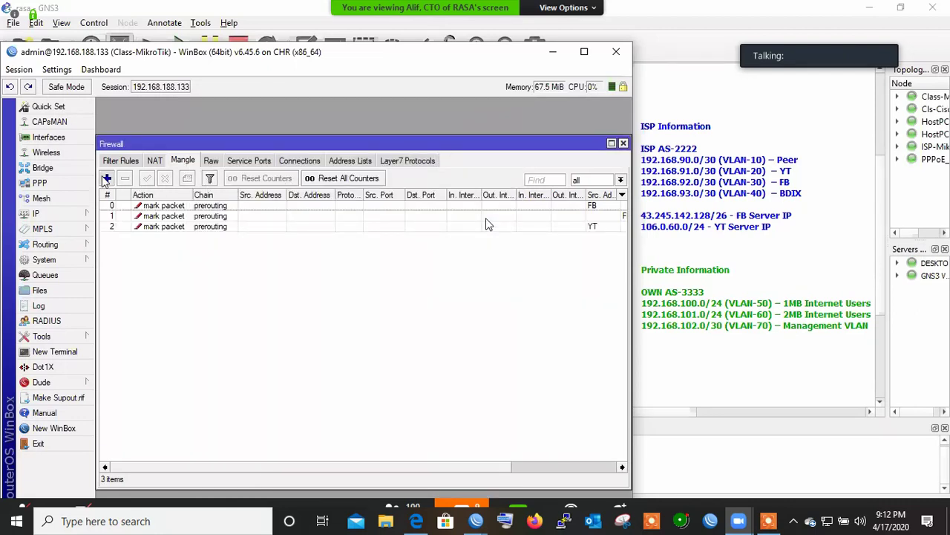
Add another prerouting rule matching Dst. Address List YT with packet mark YT.
left_click(107, 178)
left_click(207, 123)
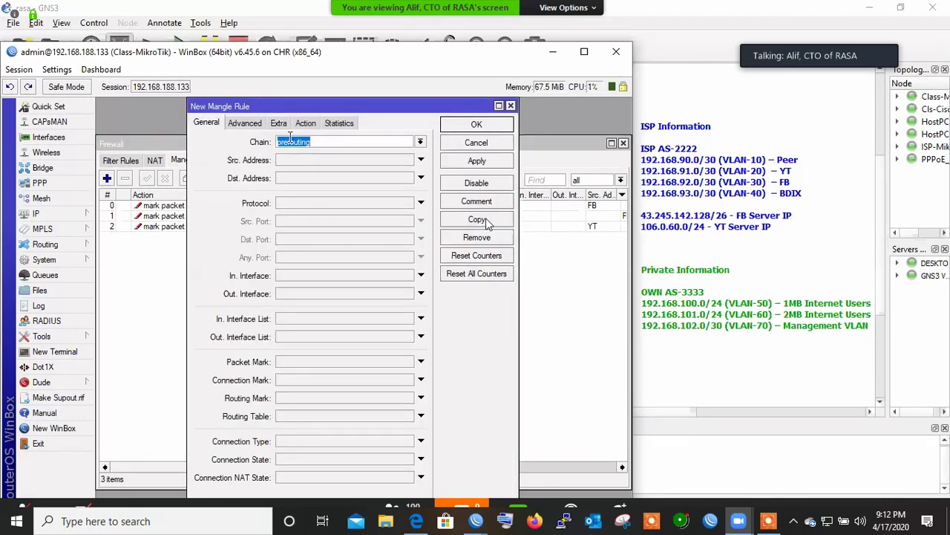
left_click(245, 124)
left_click(305, 160)
left_click(408, 161)
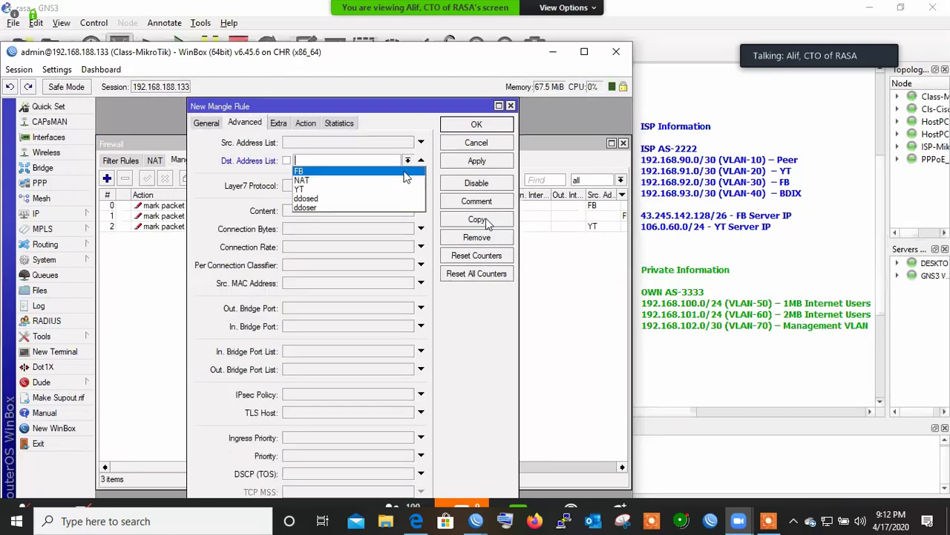
left_click(389, 189)
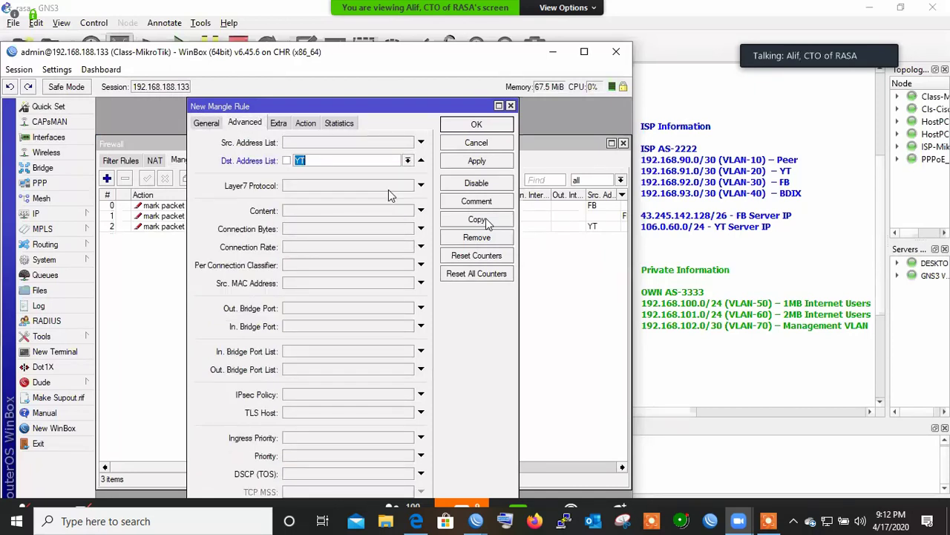
left_click(314, 125)
left_click(327, 143)
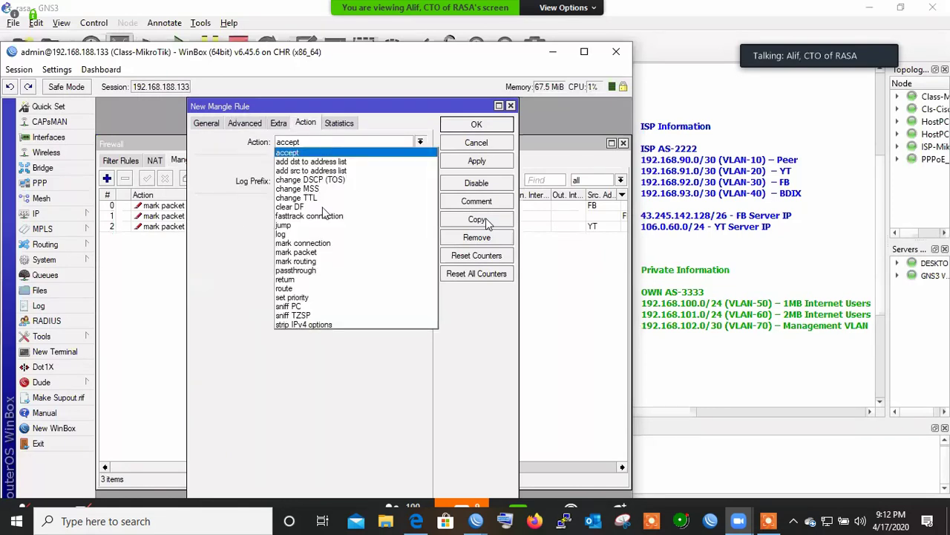
left_click(317, 261)
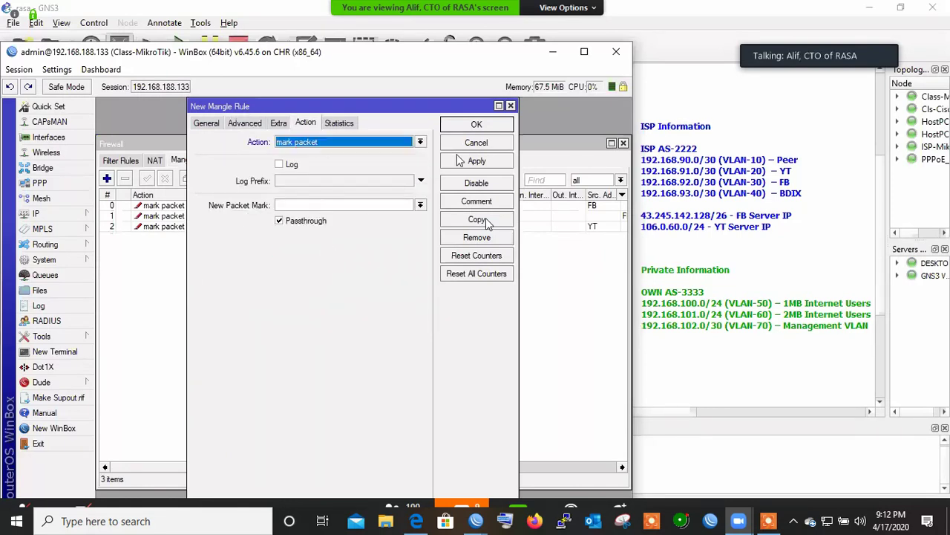
left_click(393, 203)
type("YT")
key("Return")
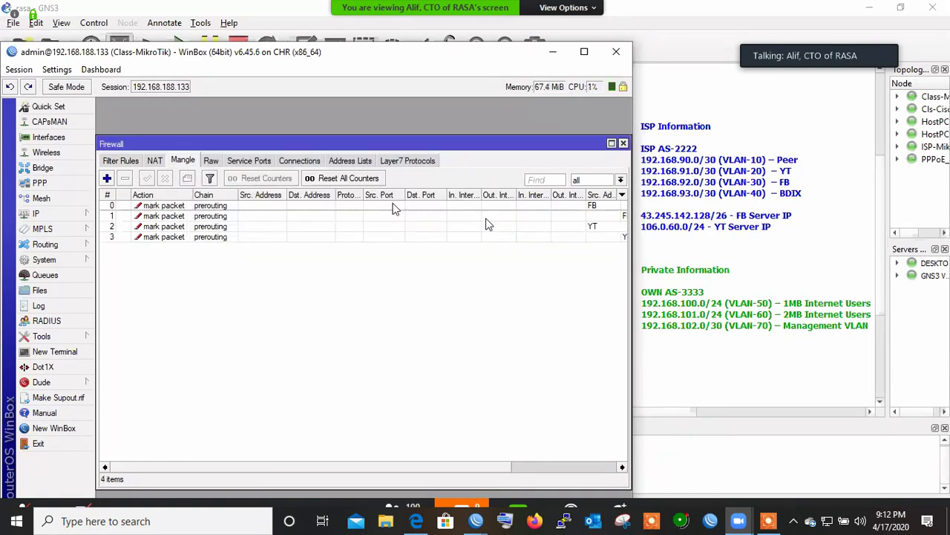
Show PowerPoint's Course Content slide 8 listing the firewall topics.
left_click_drag(385, 472, 234, 427)
key("alt+Tab")
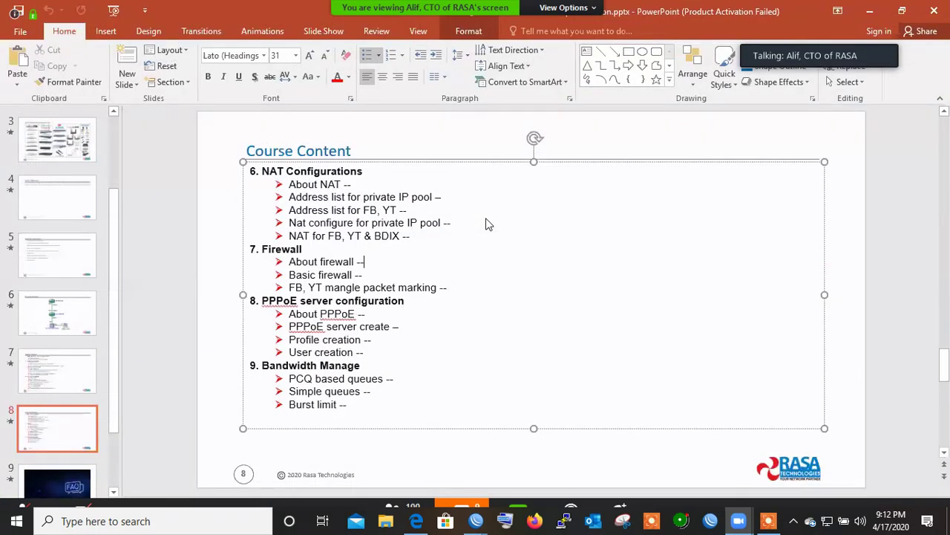
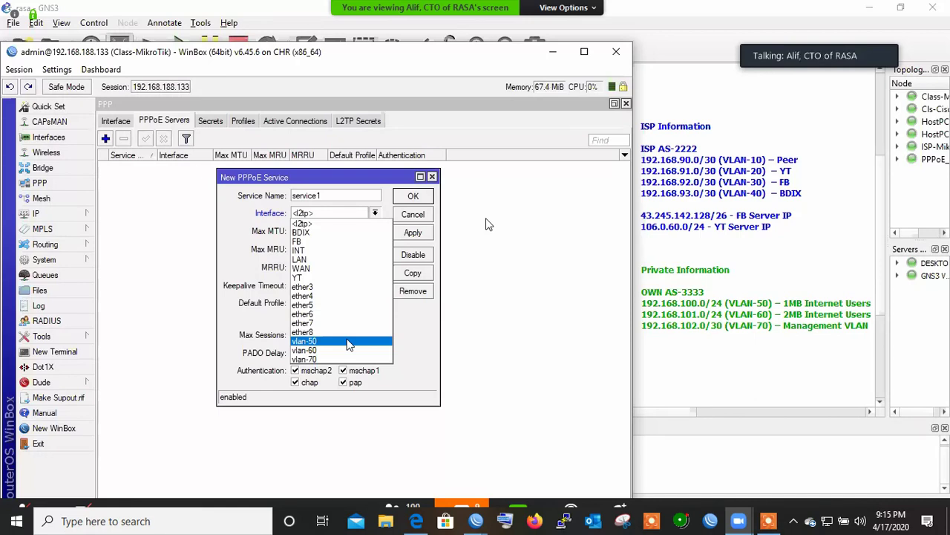
Save PPPoE service1 on vlan-50 with the default profile and one session per host.
left_click(349, 343)
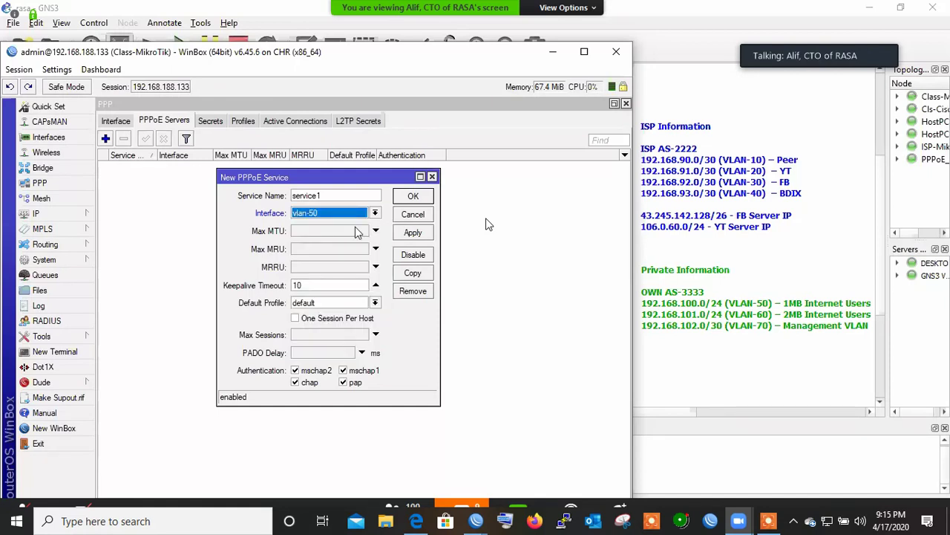
left_click(350, 303)
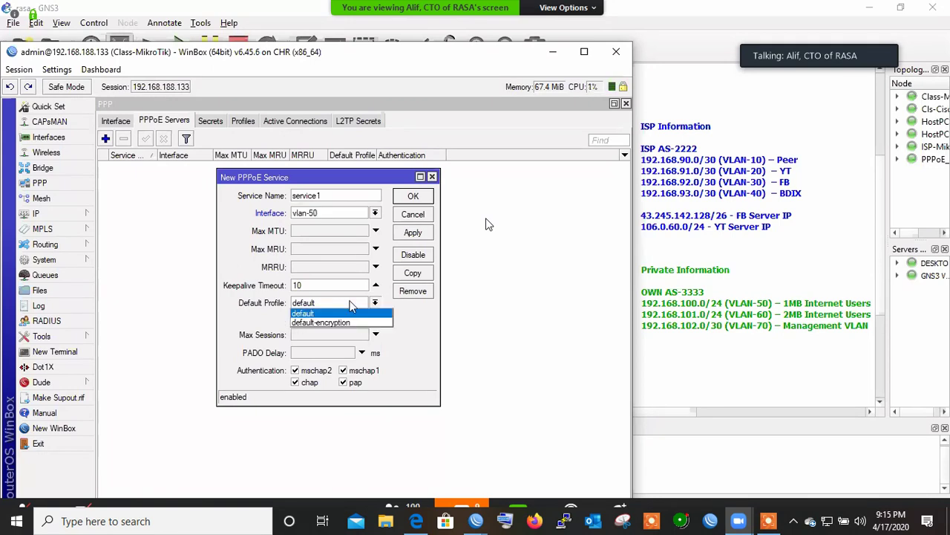
left_click(352, 305)
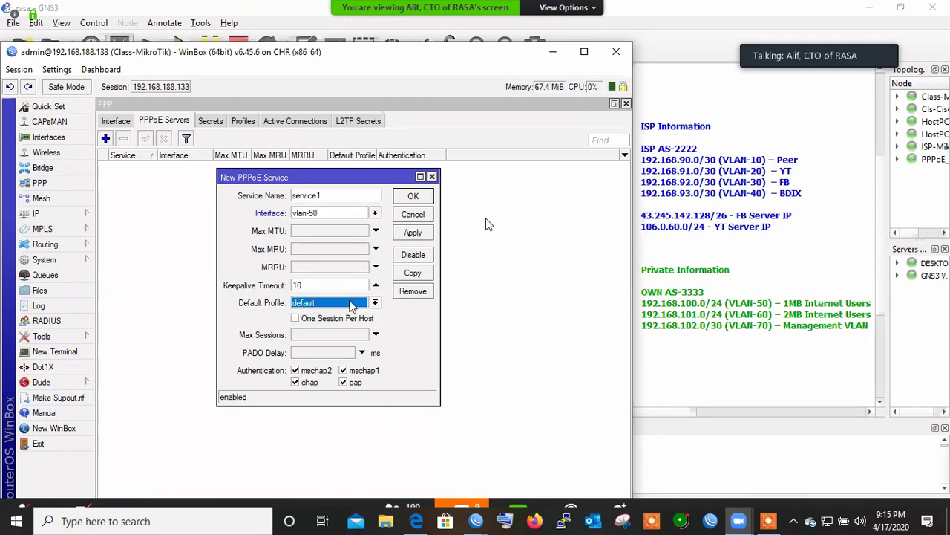
left_click(329, 319)
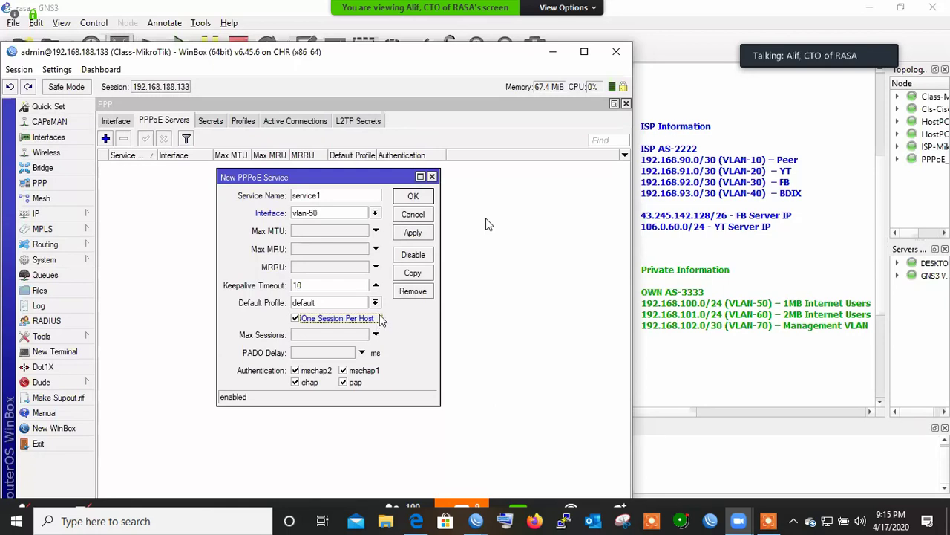
left_click(407, 199)
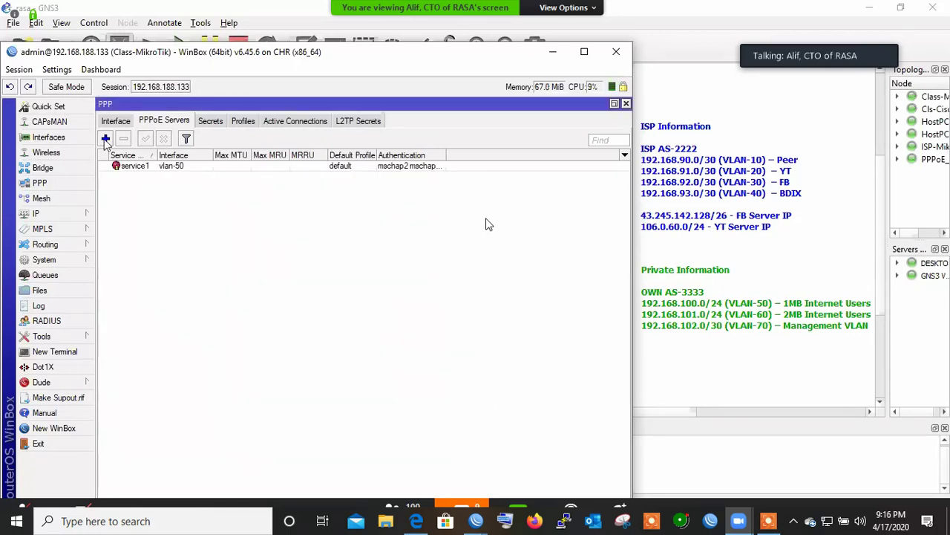
Add PPPoE server service2 on interface vlan-60 with the default profile.
left_click(106, 139)
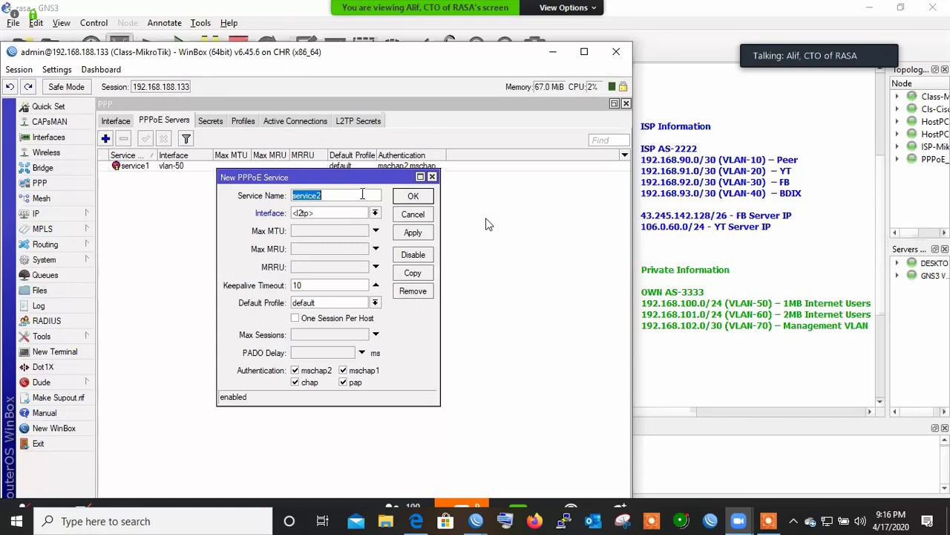
left_click(350, 216)
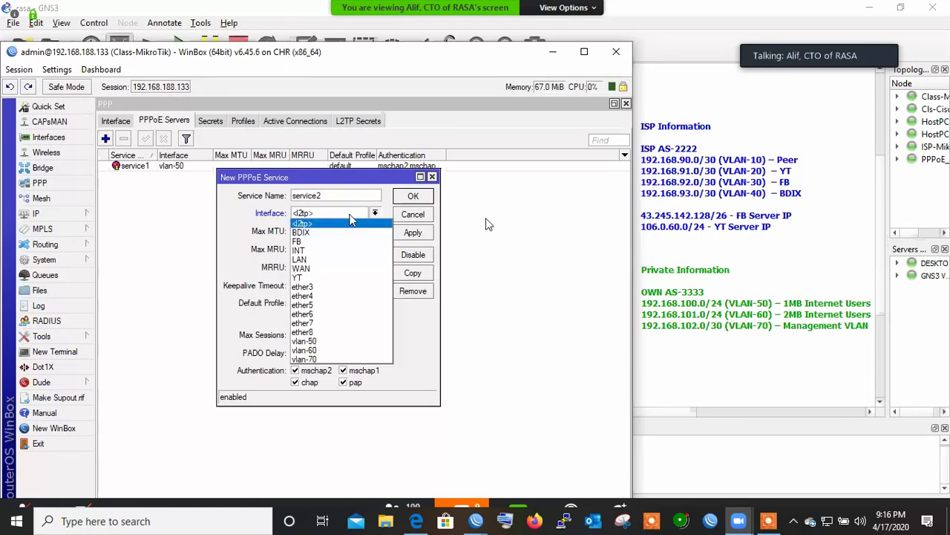
left_click(338, 350)
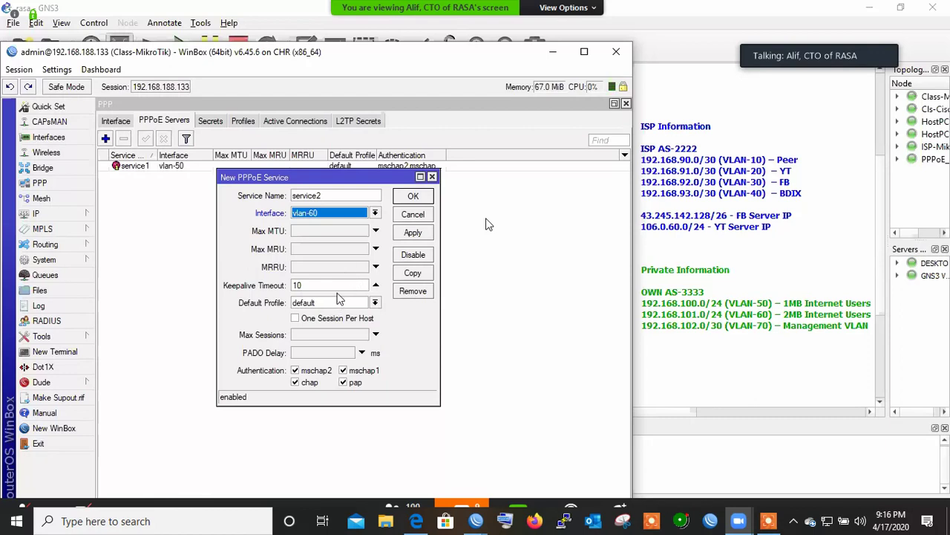
left_click(414, 197)
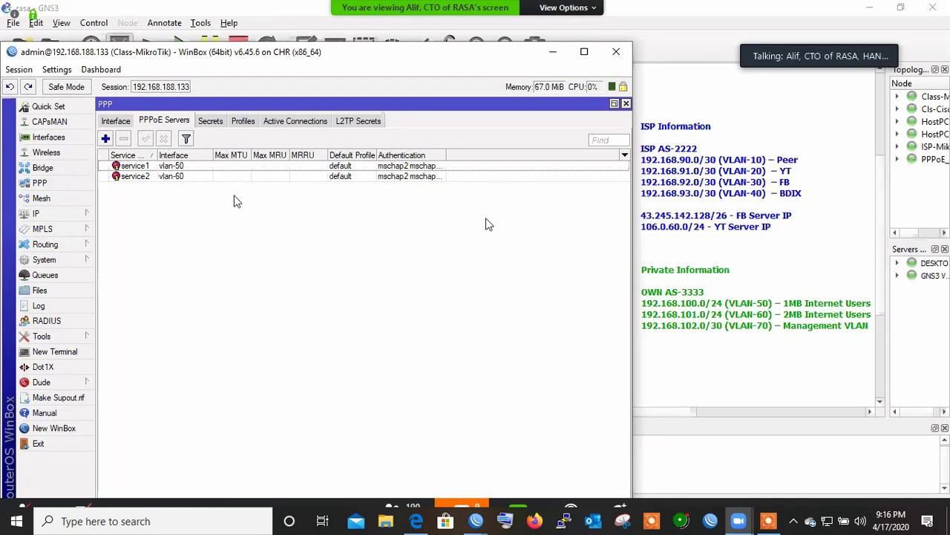
Start a new PPP profile named 1MB with local address from the 1MB pool.
left_click(244, 121)
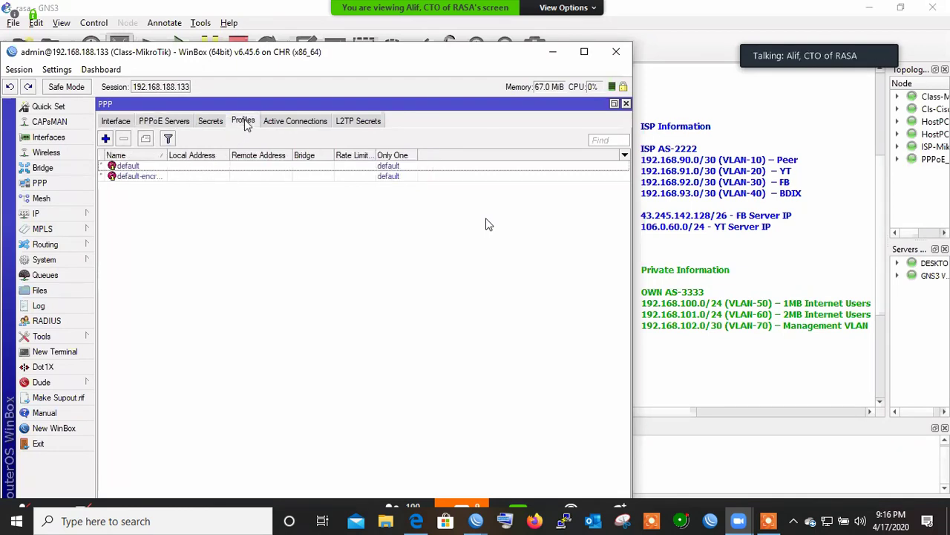
left_click(105, 139)
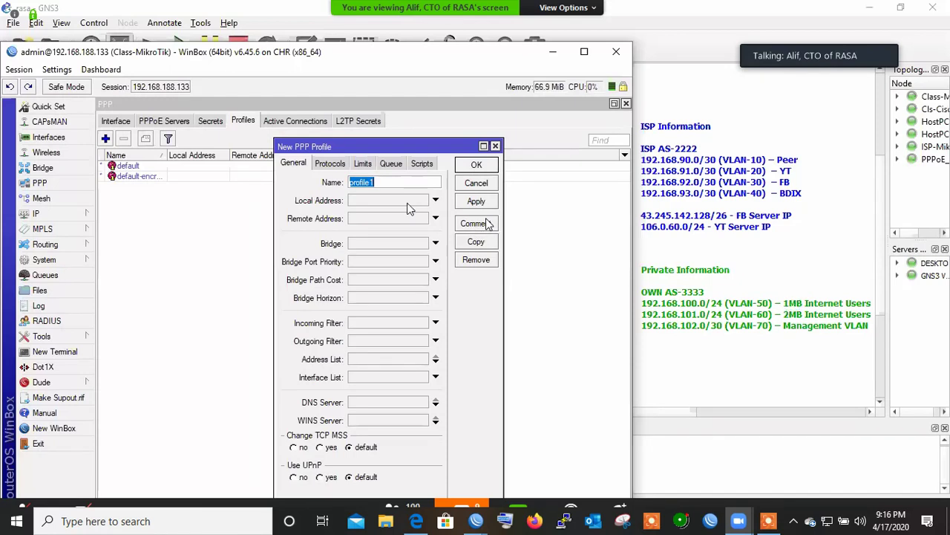
type("1MB")
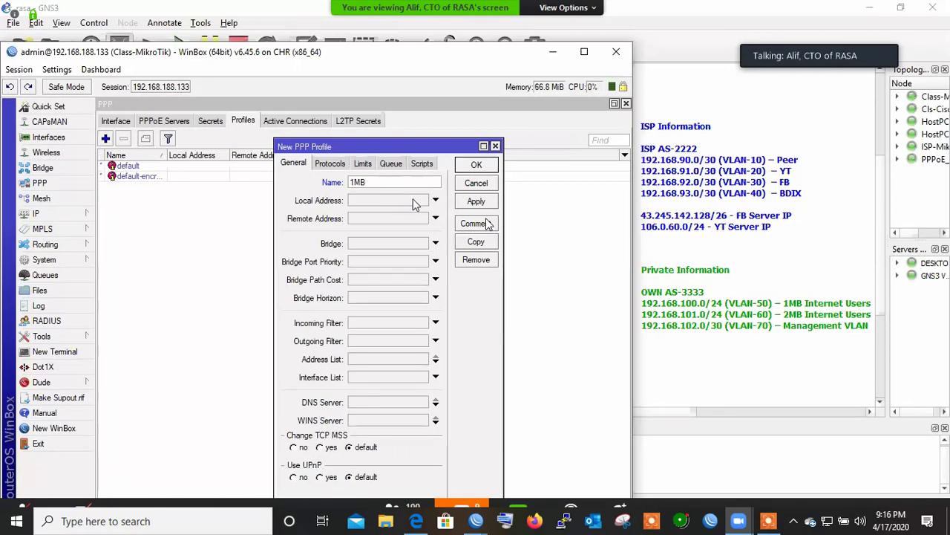
left_click(414, 204)
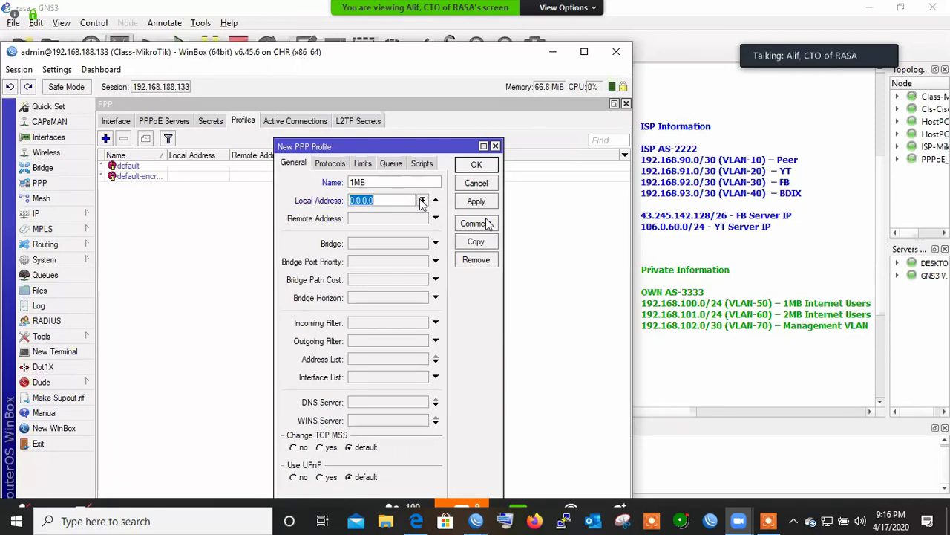
left_click(422, 202)
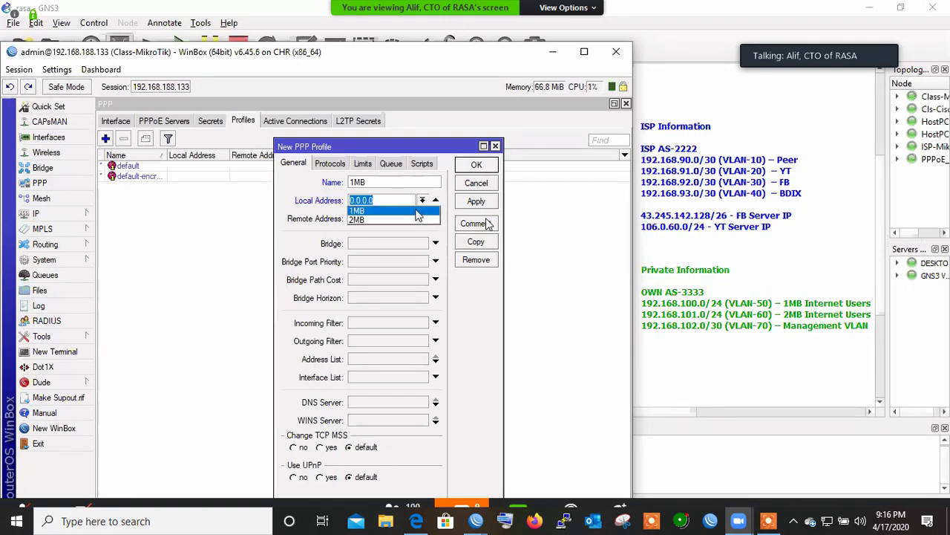
left_click(372, 210)
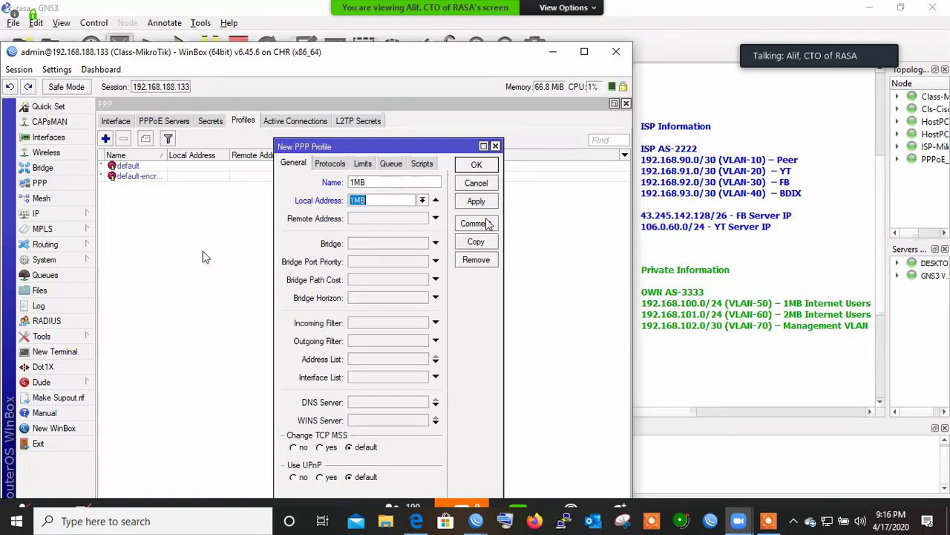
Check the router's address pools in IP > Pool, then close the list.
left_click(65, 215)
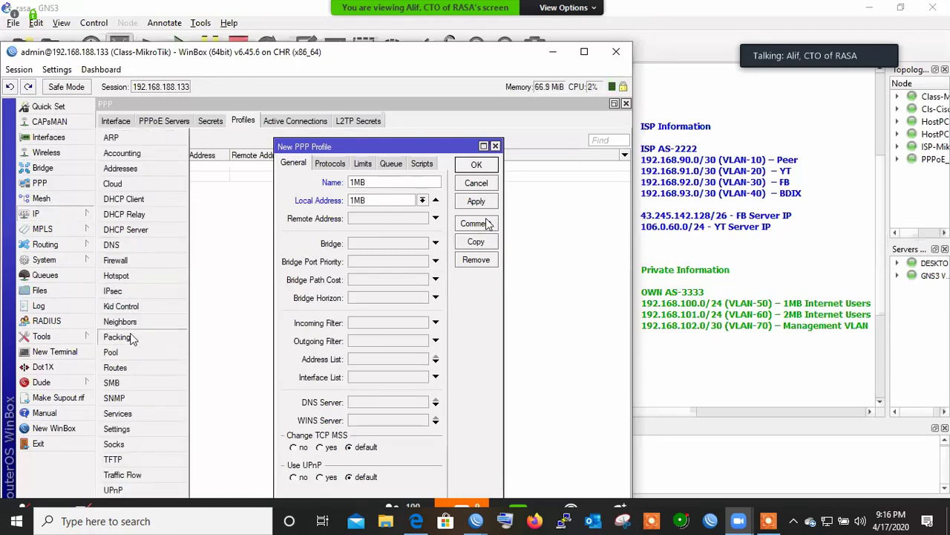
left_click(113, 352)
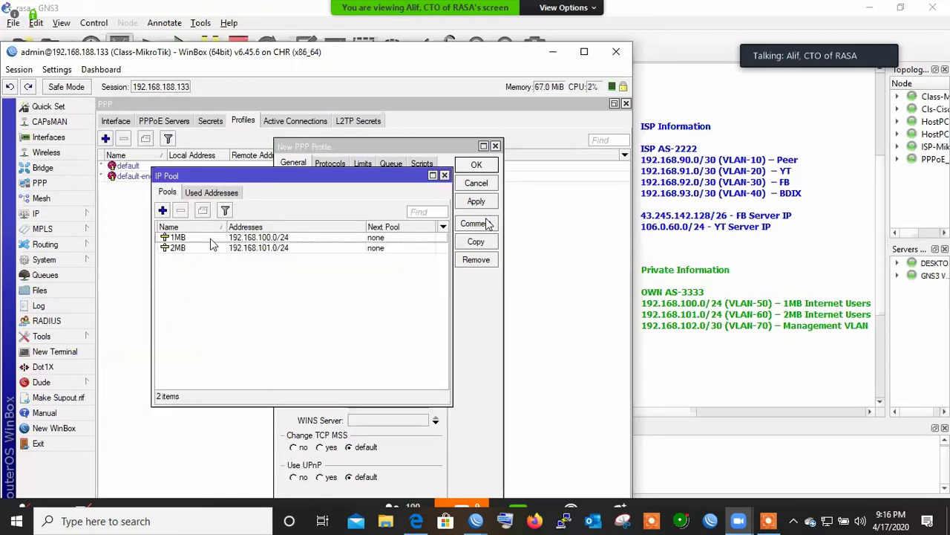
left_click(444, 176)
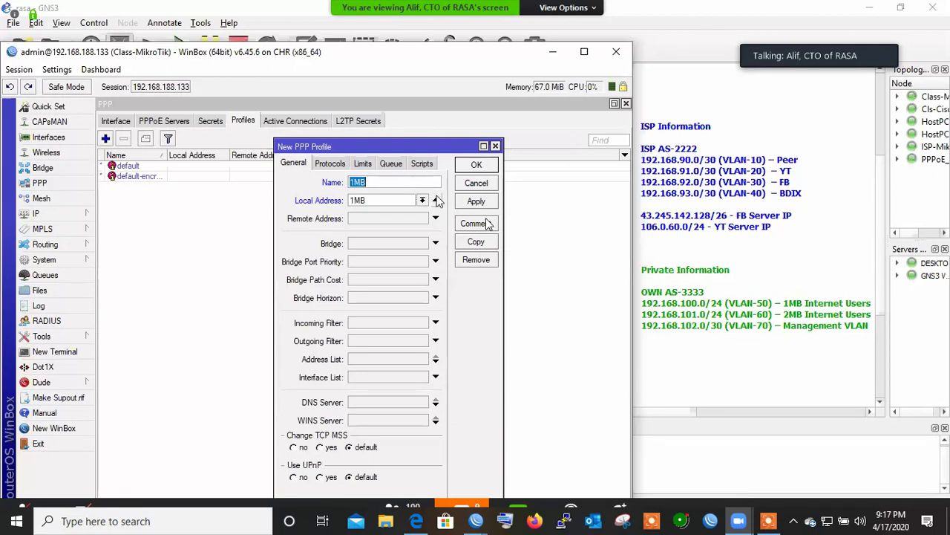
Keep the 1MB local pool, set remote address to the 1MB pool, and enable DNS server.
left_click(422, 201)
key("Escape")
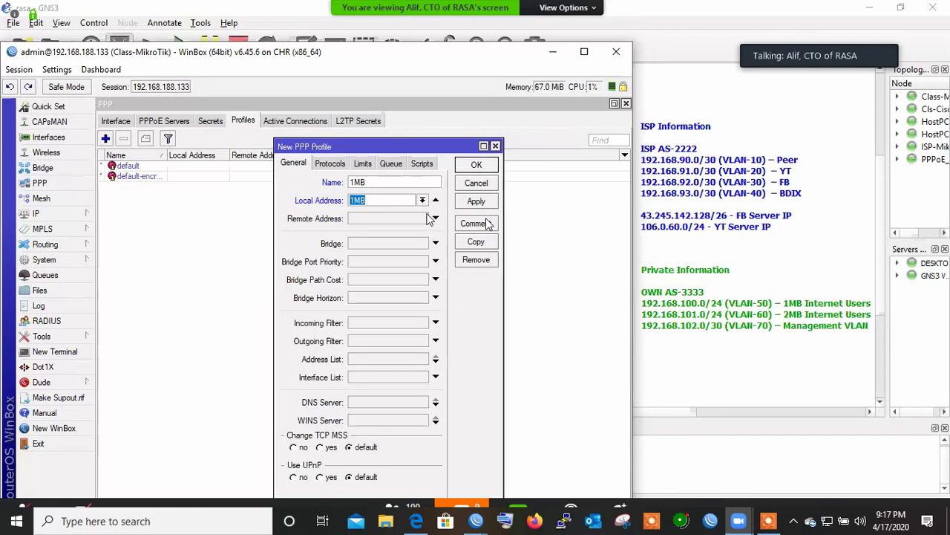
left_click(429, 218)
left_click(422, 218)
key("Escape")
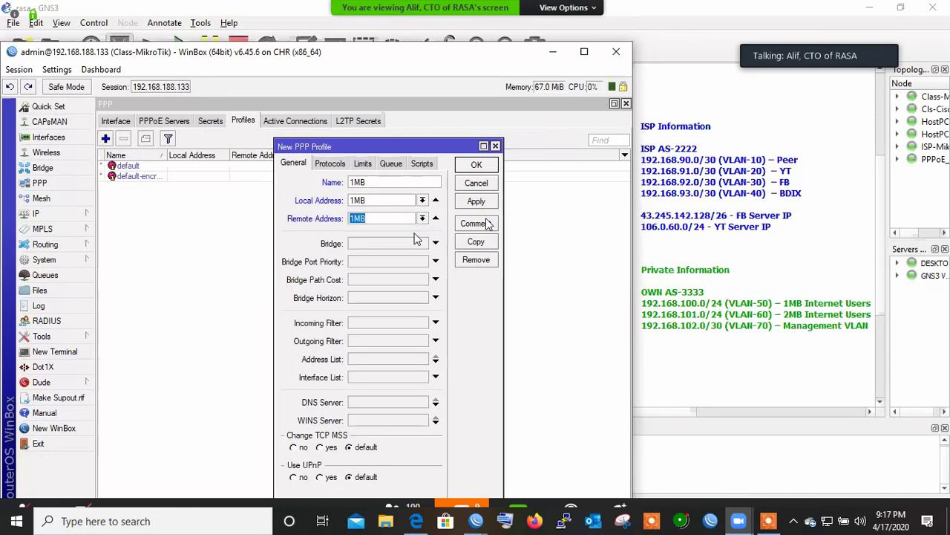
left_click(377, 401)
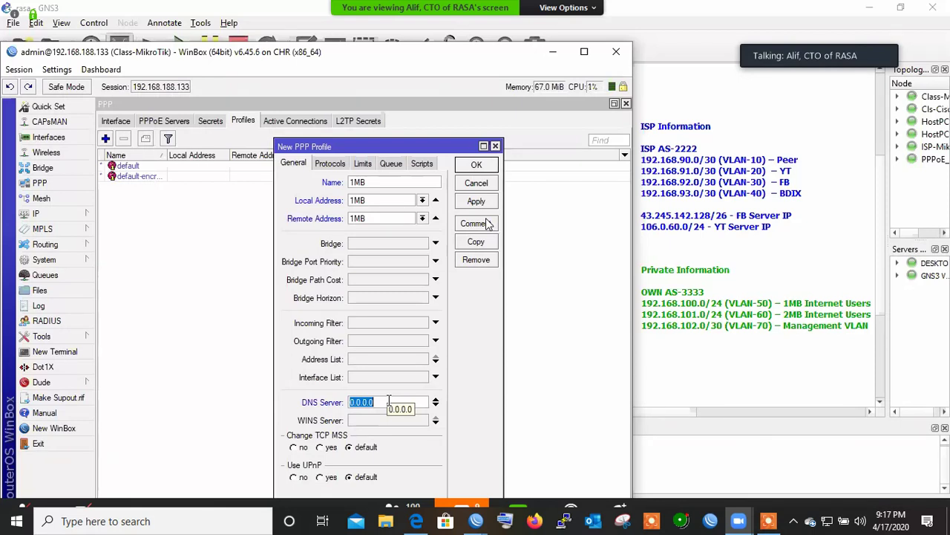
Look up the router's DNS settings and the vlan-70 address 192.168.102.1/30.
left_click(55, 211)
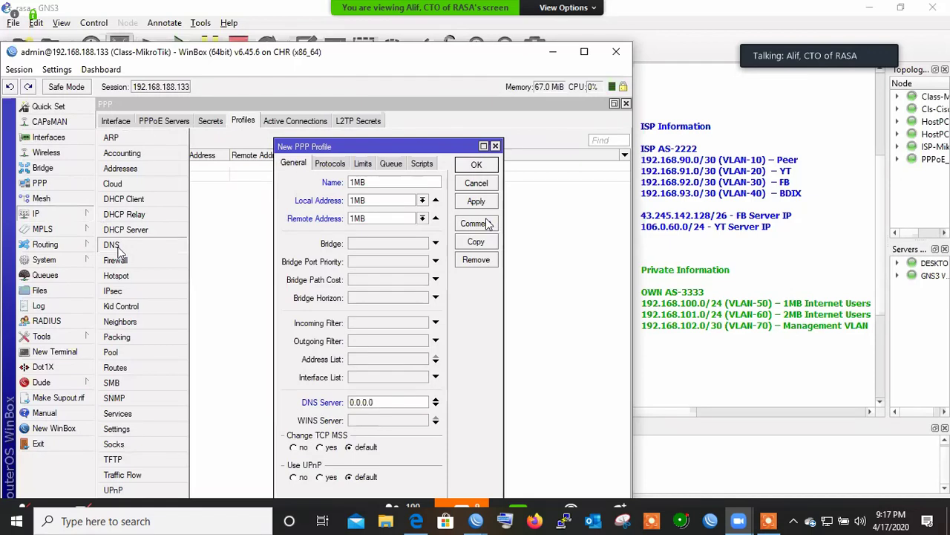
left_click(112, 244)
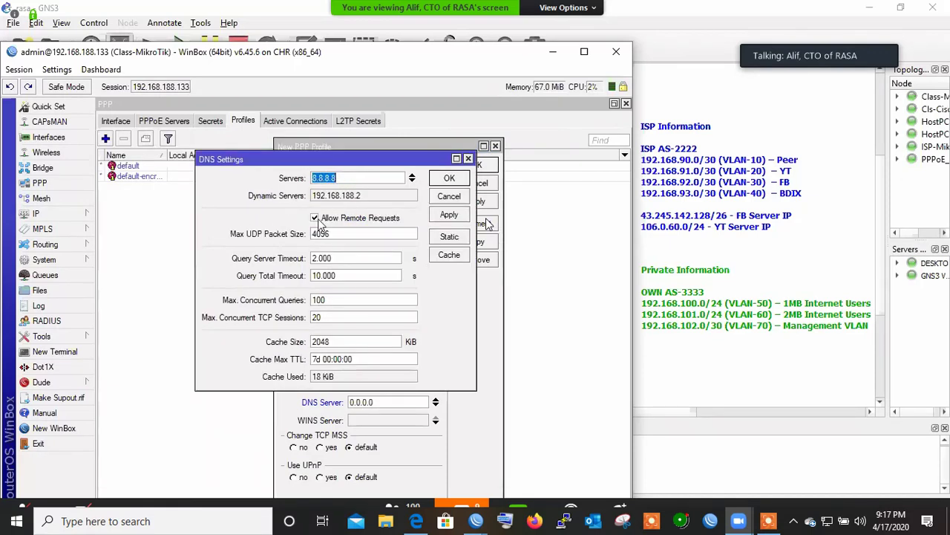
left_click(450, 197)
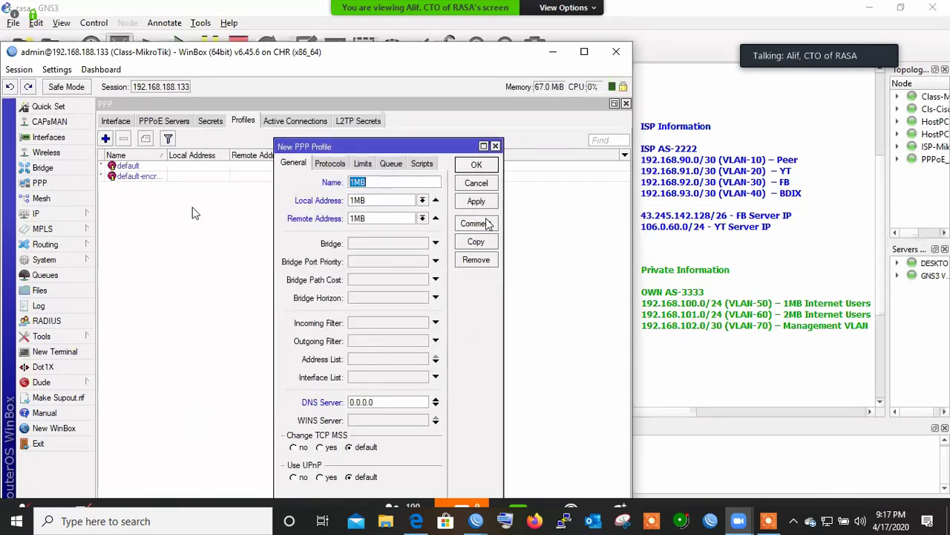
left_click(66, 213)
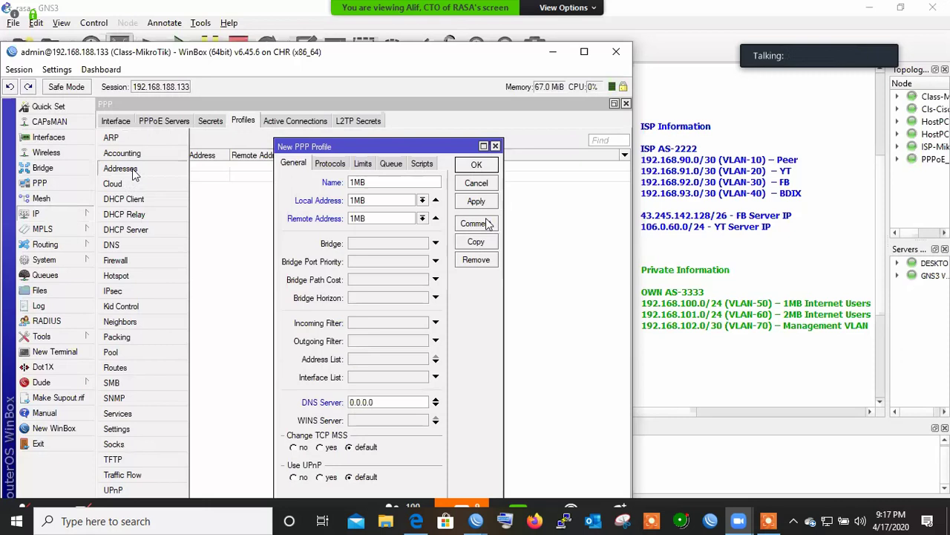
left_click(123, 165)
left_click(385, 245)
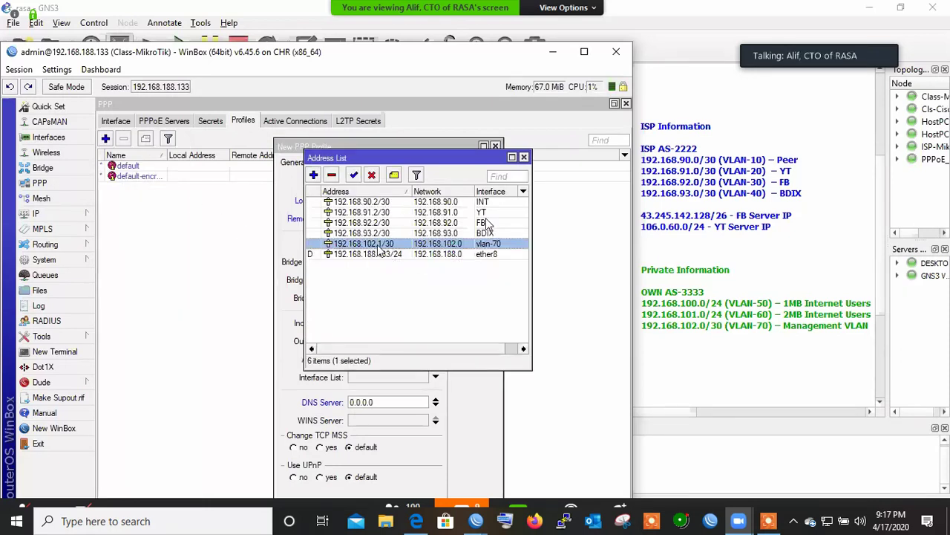
left_click(524, 157)
Enter 192.168.102.1 as the 1MB profile's DNS server.
double_click(387, 402)
type("192.1")
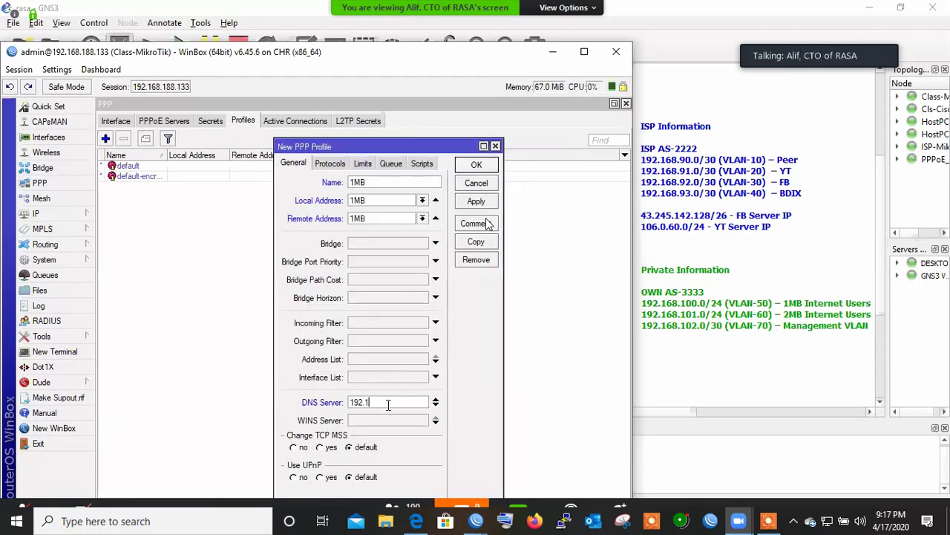
type("68.102.1")
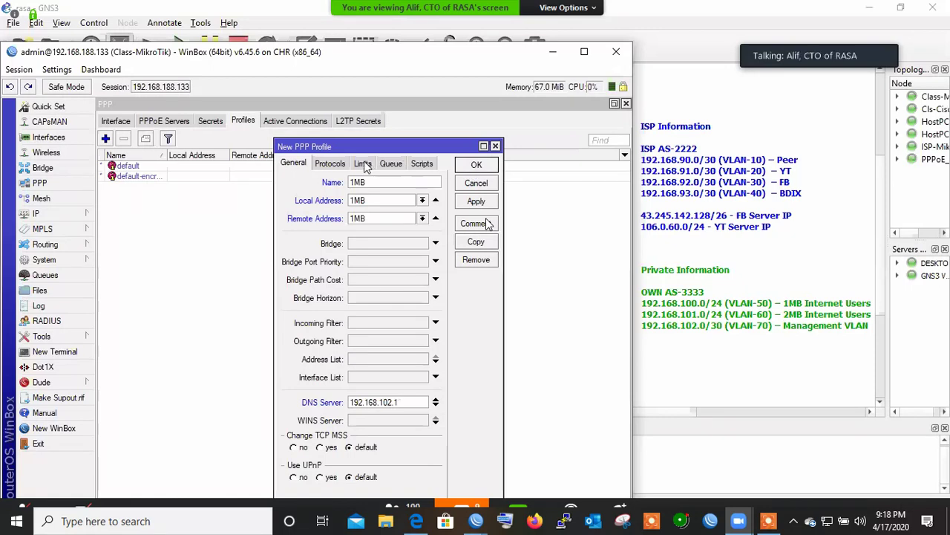
Review the profile's Protocols, Limits and Queue settings, then return to General.
left_click(338, 164)
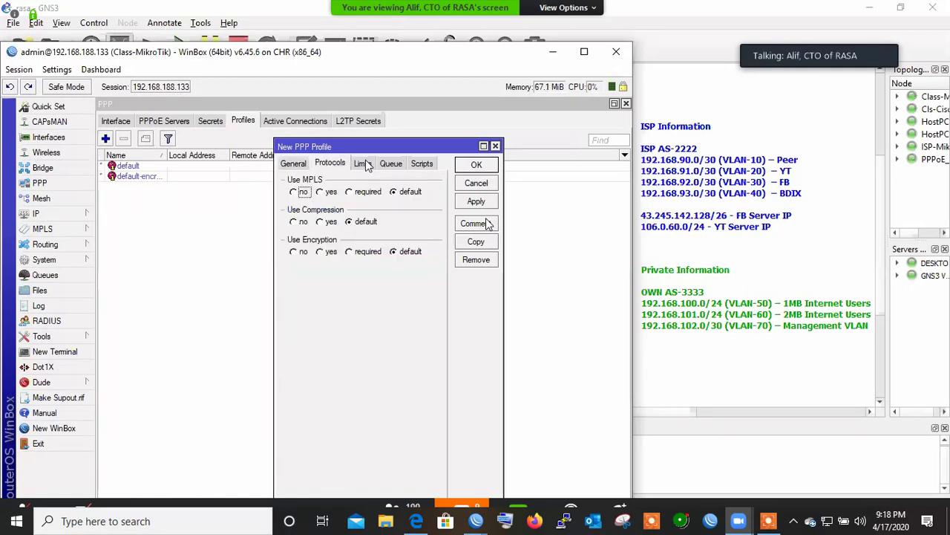
left_click(363, 163)
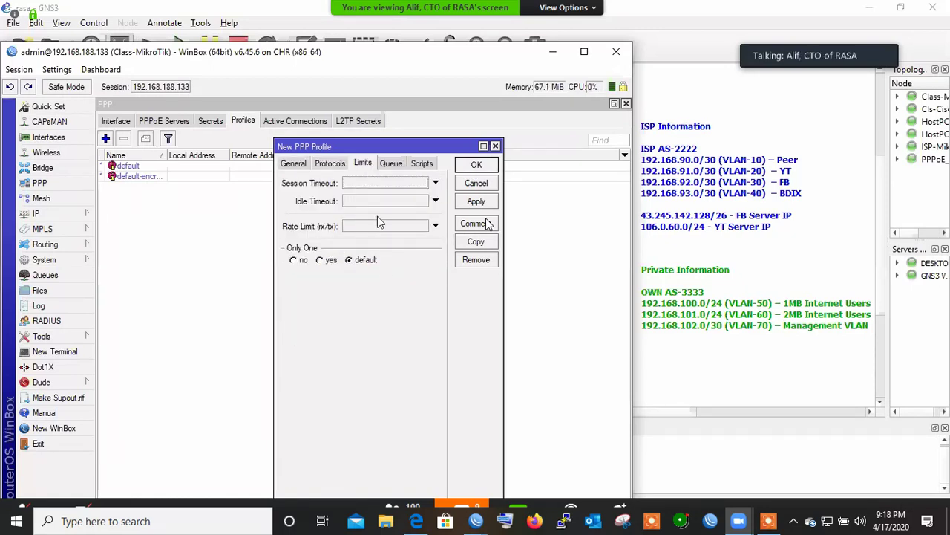
left_click(392, 164)
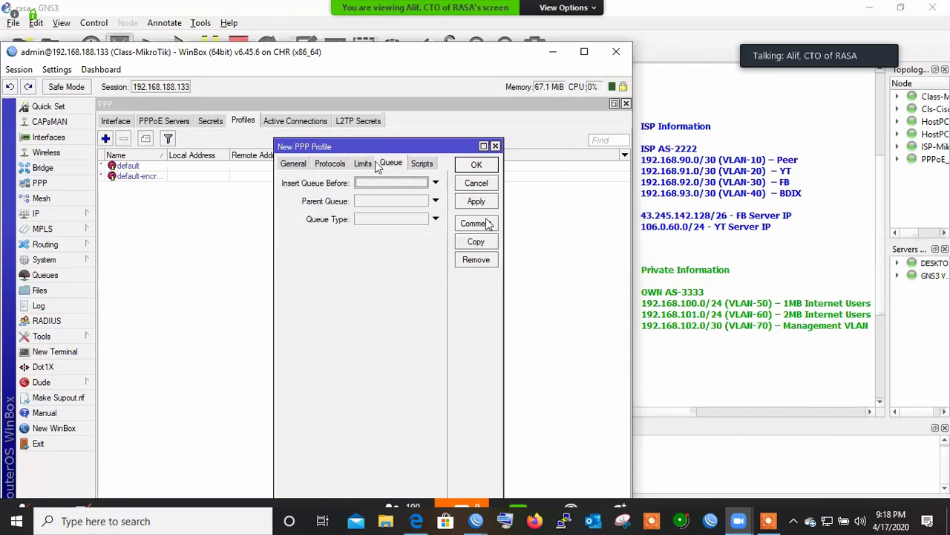
left_click(363, 164)
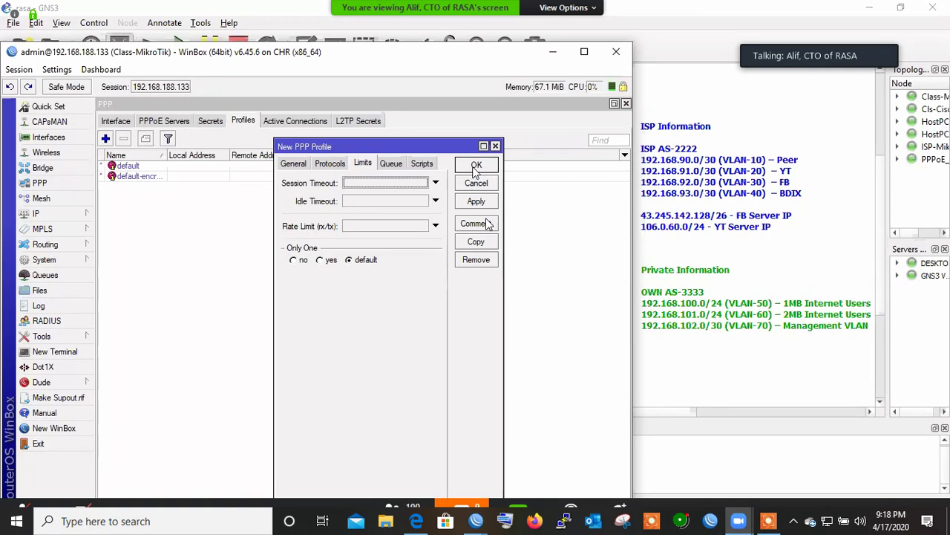
left_click(297, 164)
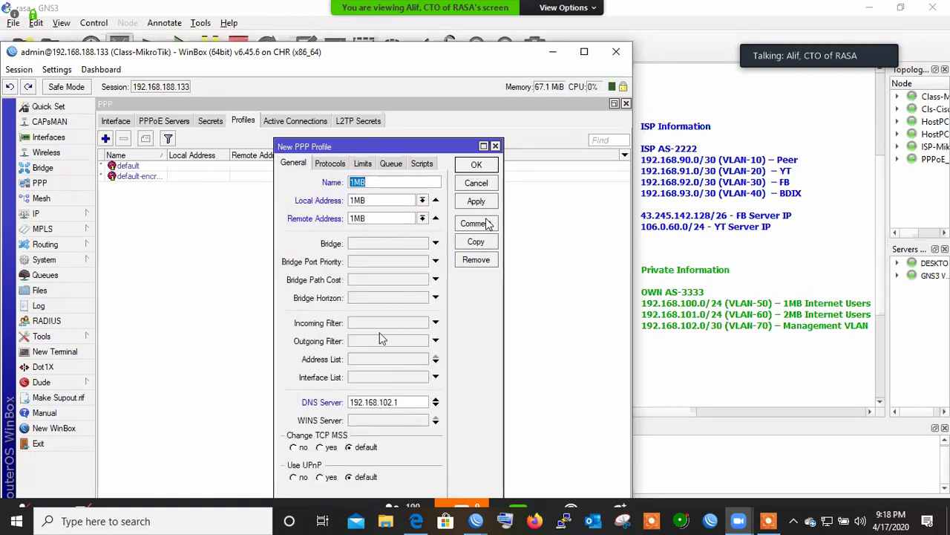
Save the 1MB profile and start a new PPP profile named 2MB.
left_click(476, 164)
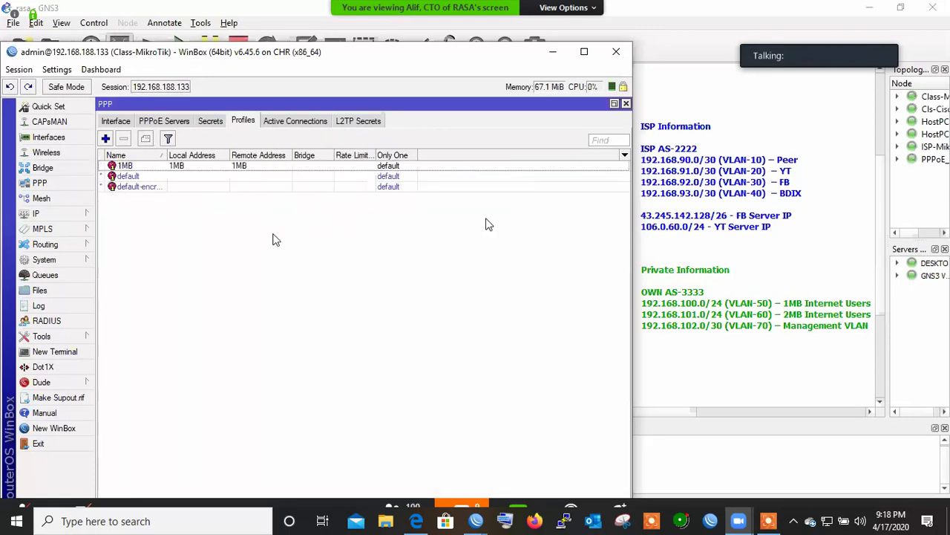
left_click(105, 138)
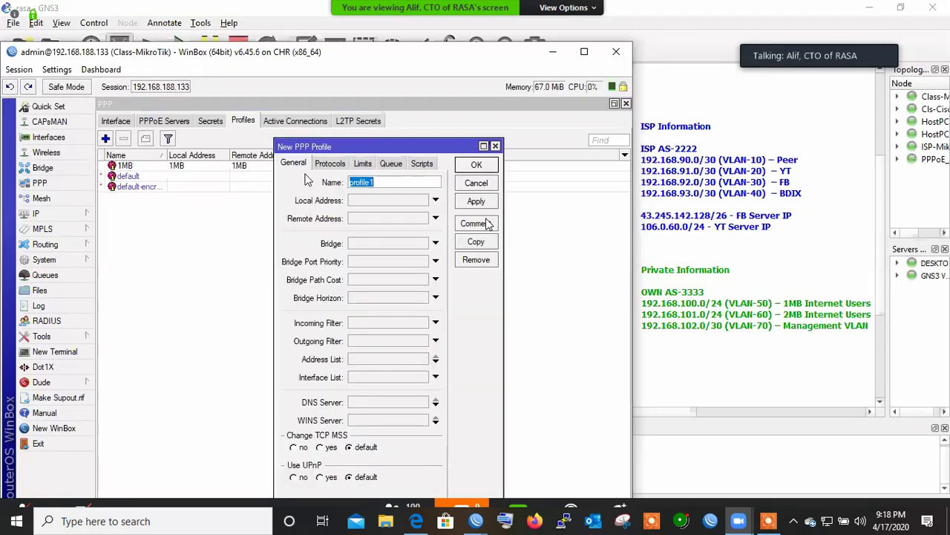
key("BackSpace")
type("2MB")
Give the 2MB profile 2MB local and remote pools and DNS 192.168.102.1, then save.
left_click(380, 201)
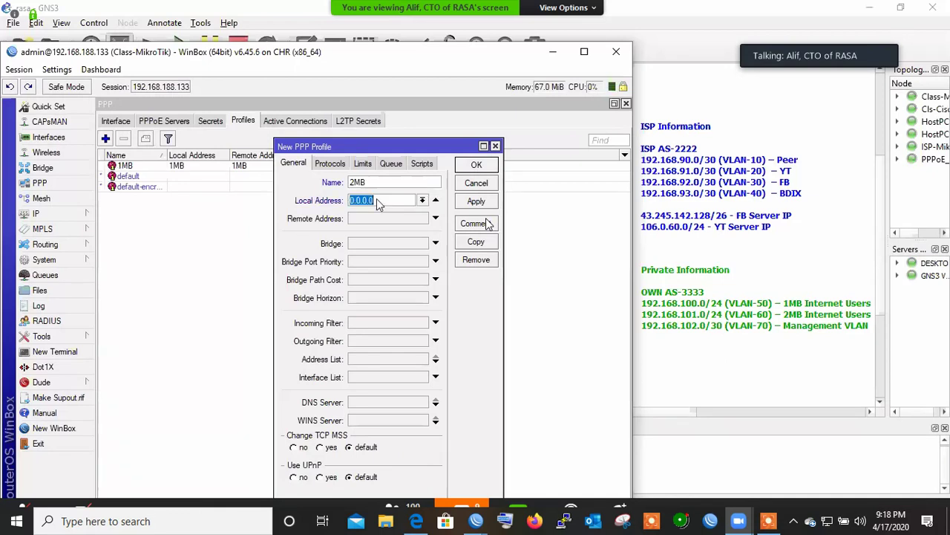
left_click(422, 201)
left_click(412, 219)
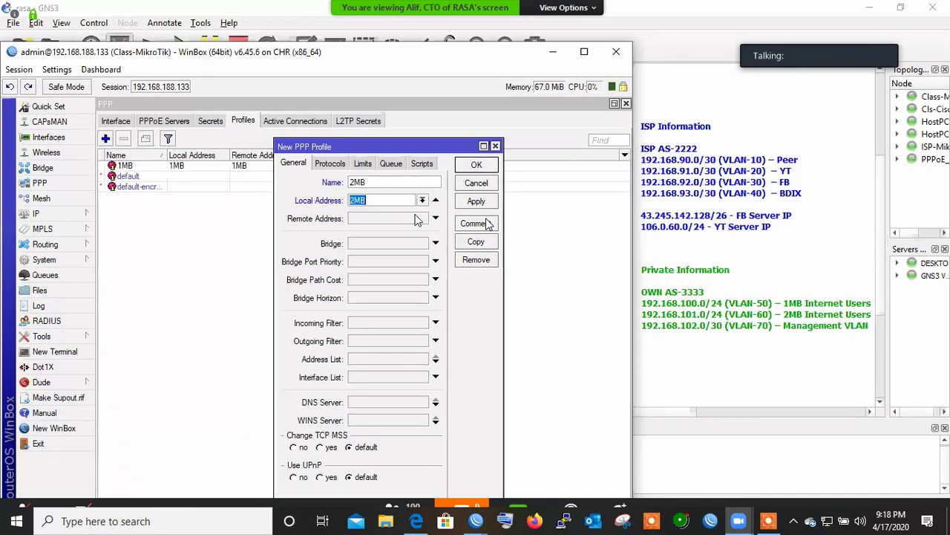
left_click(420, 221)
left_click(417, 238)
left_click(388, 405)
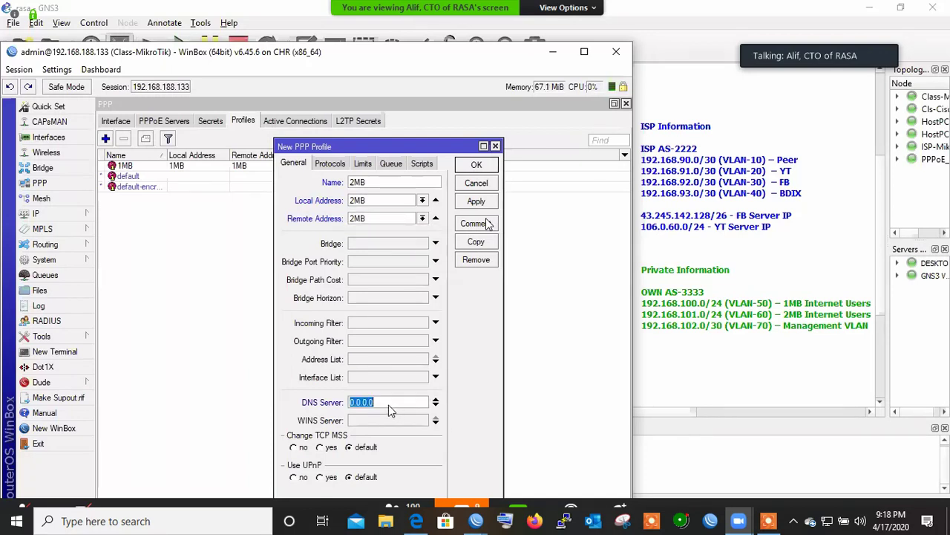
type("192.168")
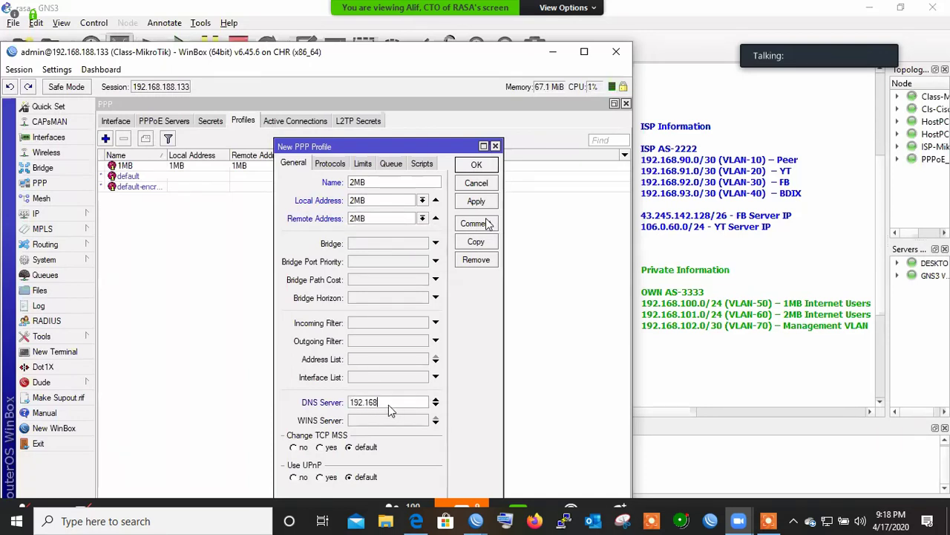
type(".102.1")
left_click(477, 165)
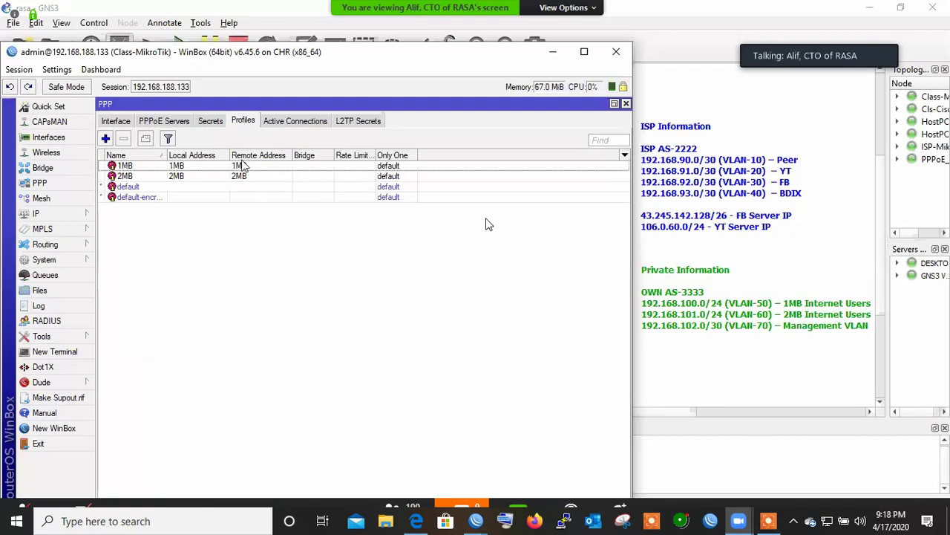
Create a new PPP secret named rasa and enter its password.
left_click(211, 122)
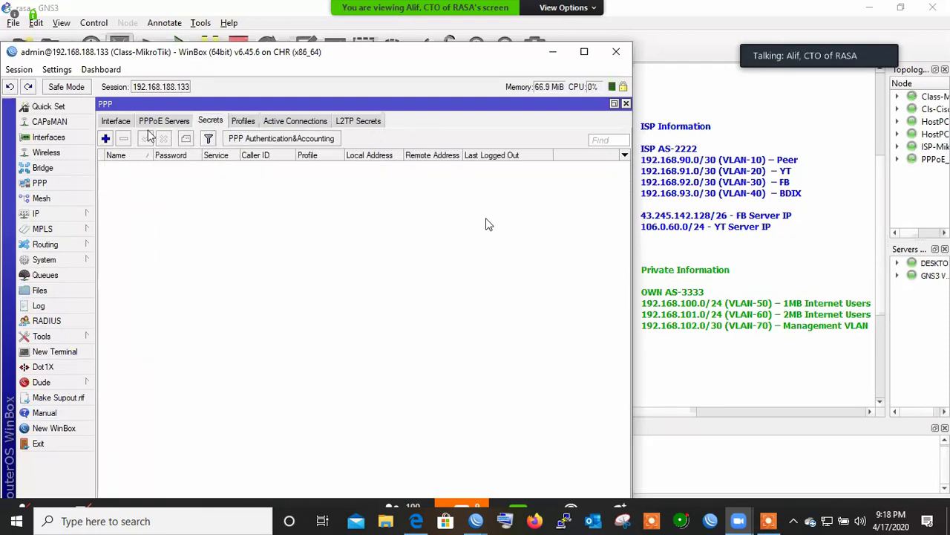
left_click(106, 139)
type("rasa")
left_click(341, 200)
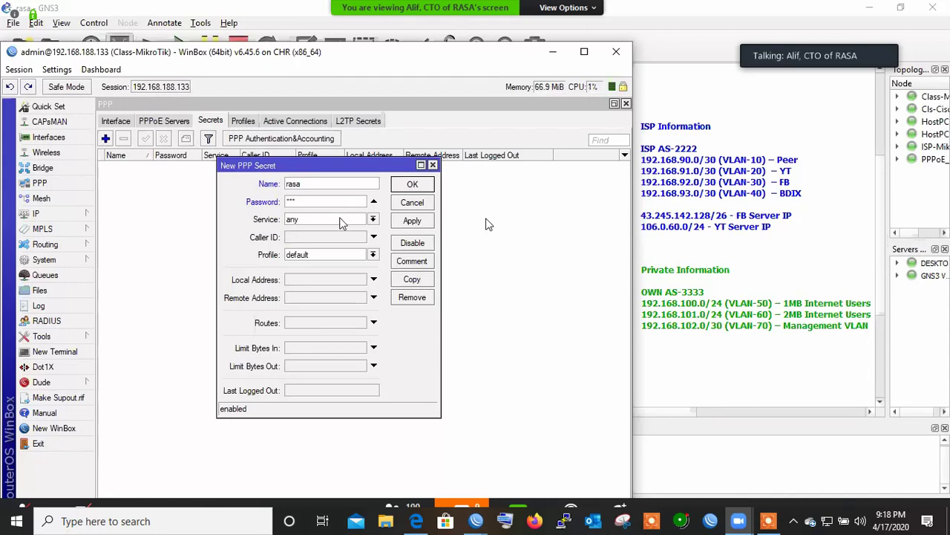
Set the rasa secret to service pppoe with profile 1MB, save, and return to PowerPoint.
left_click(343, 221)
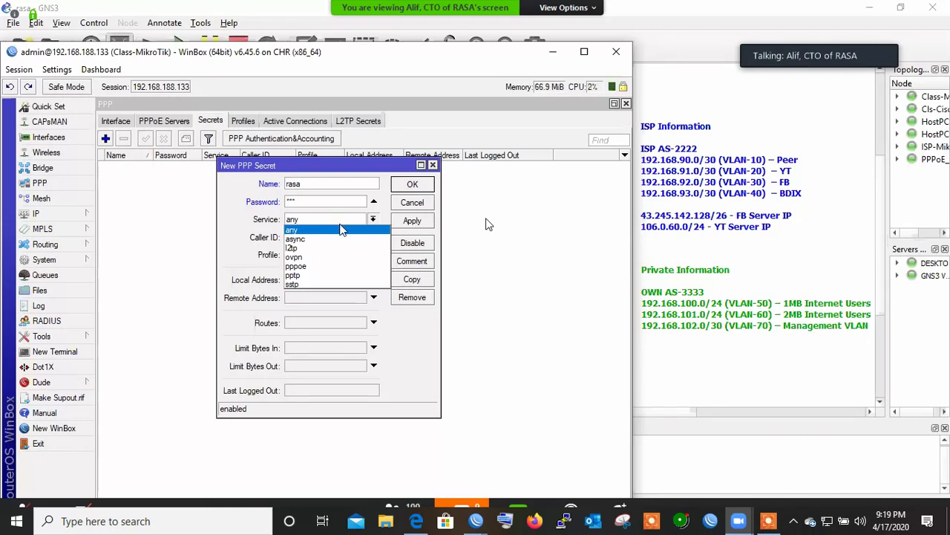
left_click(326, 265)
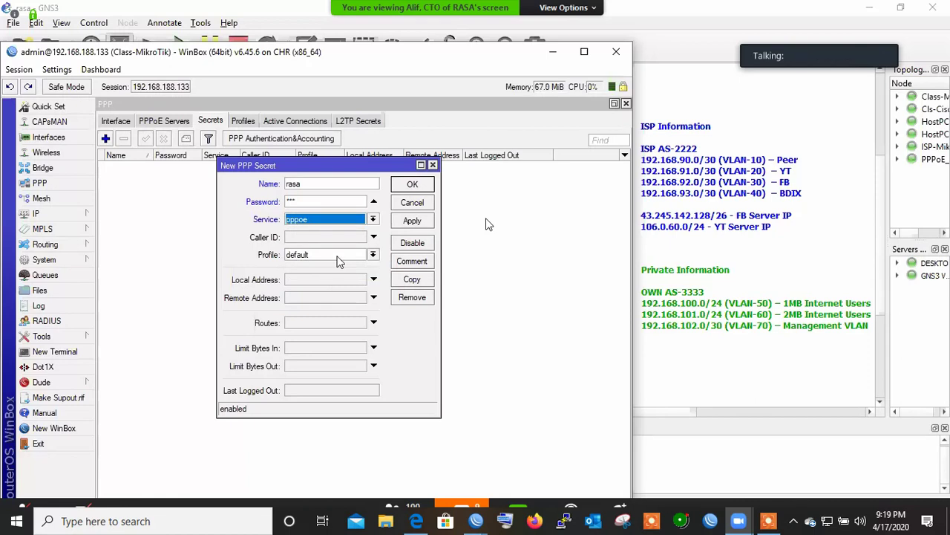
left_click(338, 258)
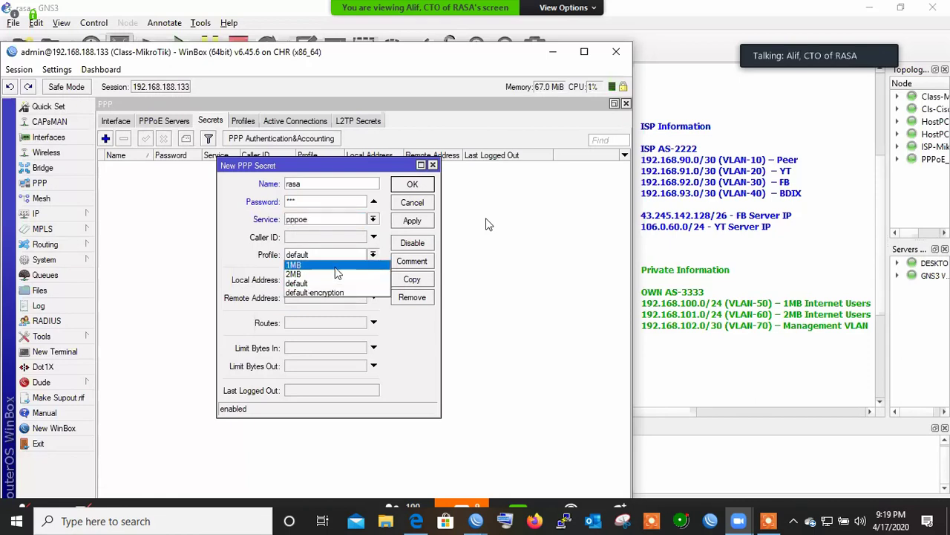
left_click(335, 267)
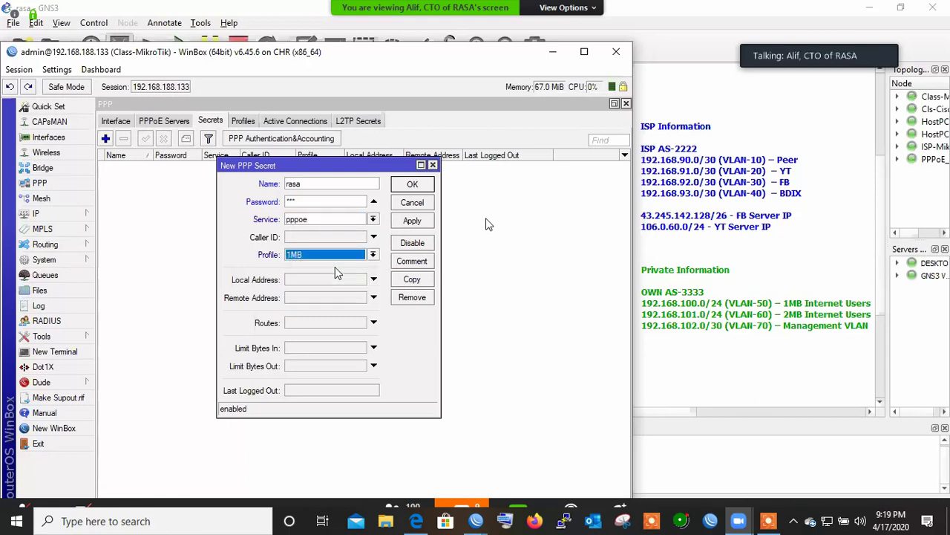
left_click(420, 186)
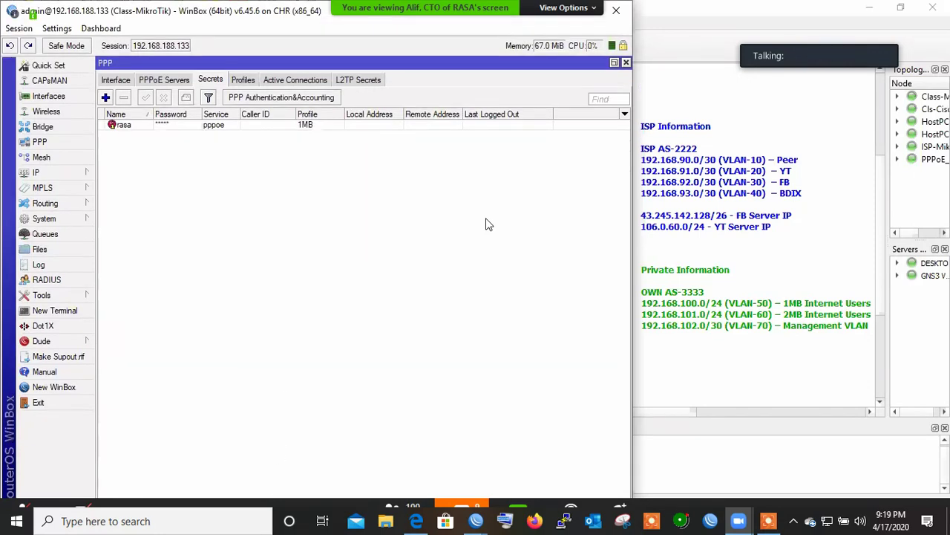
left_click(289, 455)
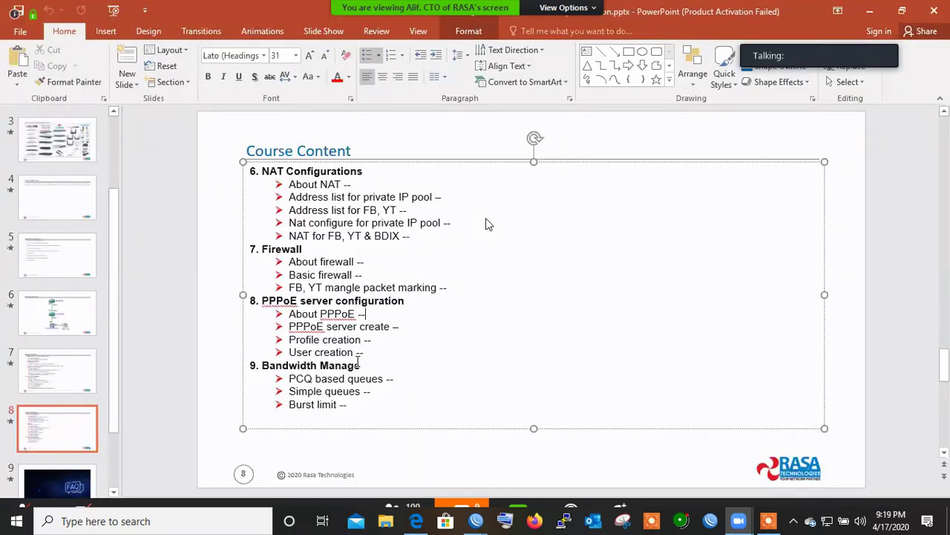
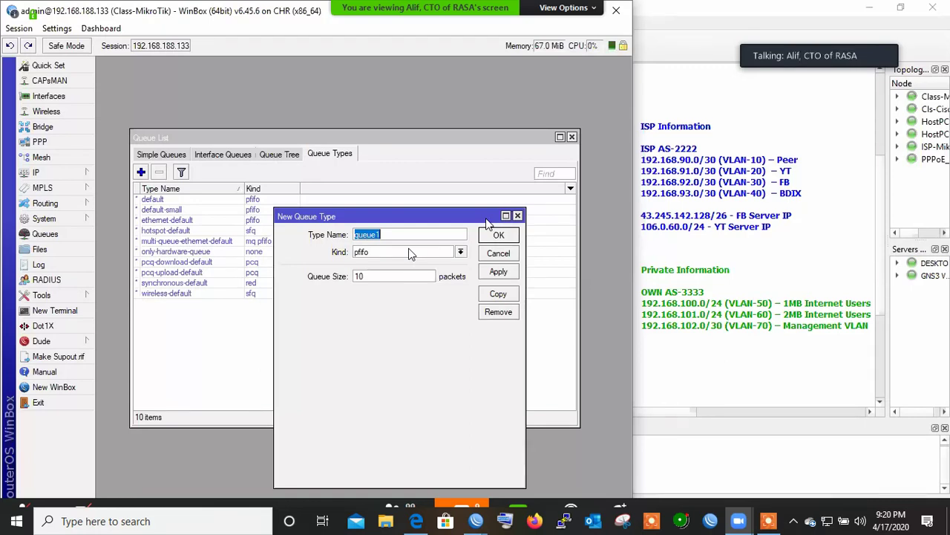
Create PCQ queue type INT-UP-1MB at rate 1M, classified by source address.
type("INT-UP")
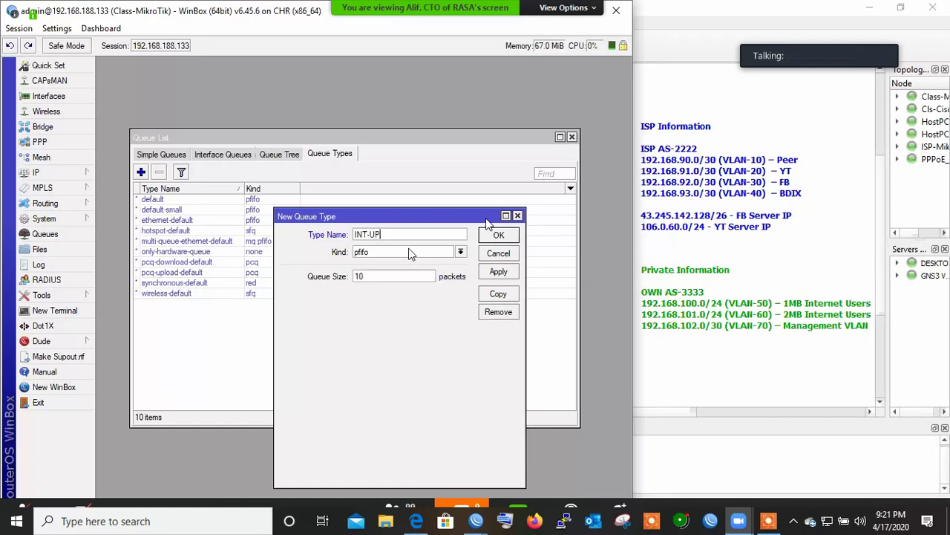
type("-1MB")
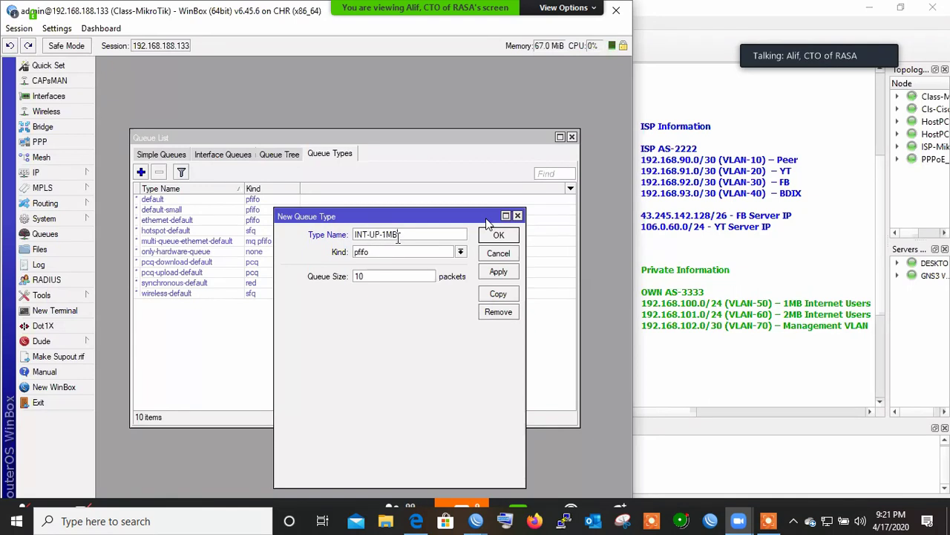
left_click(433, 252)
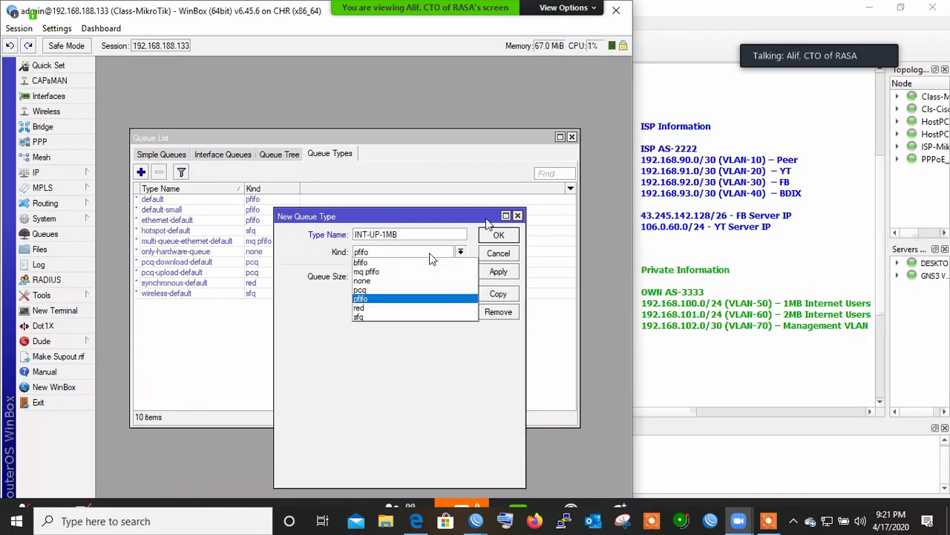
left_click(408, 291)
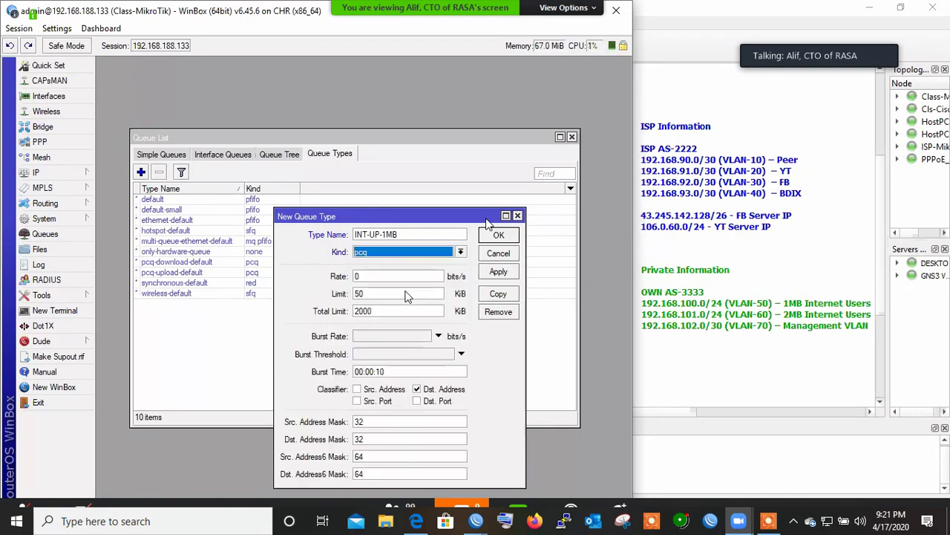
double_click(414, 276)
type("1M")
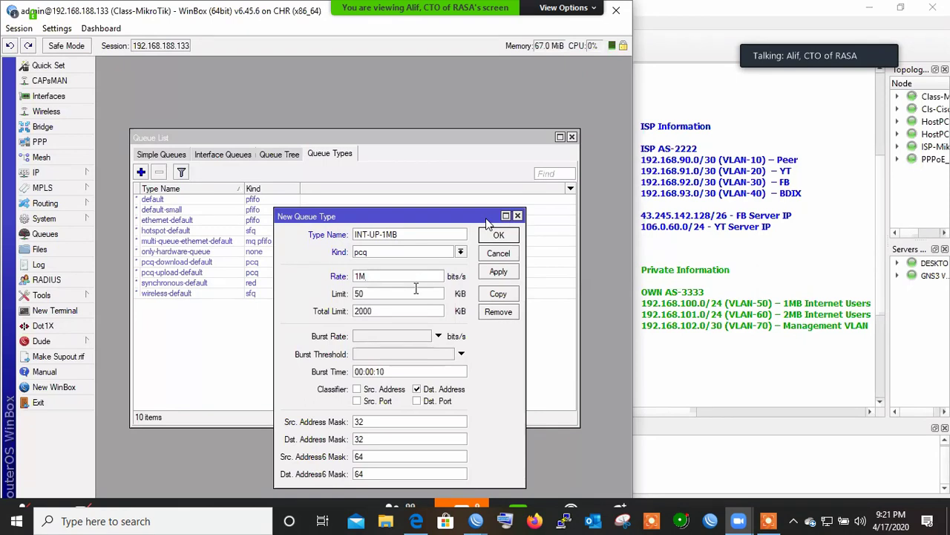
left_click(381, 391)
left_click(428, 392)
left_click(497, 272)
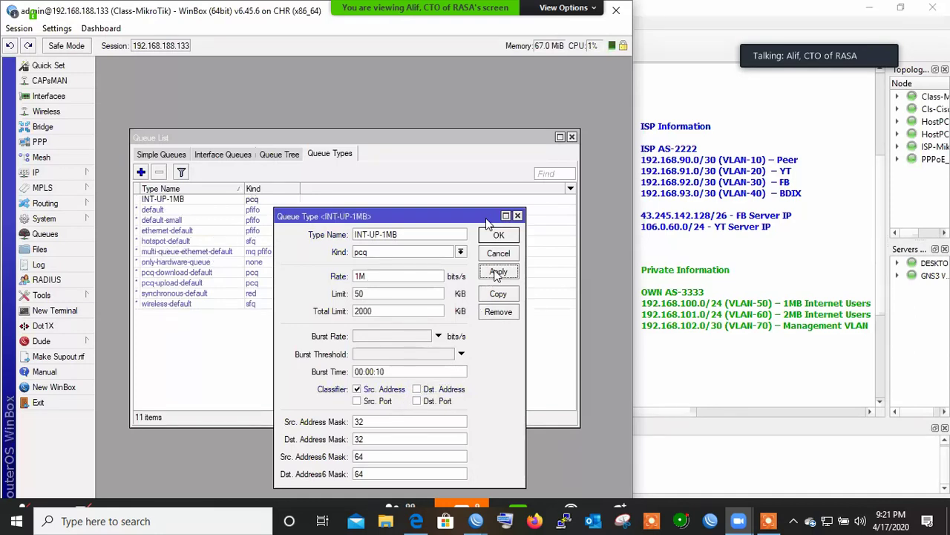
Copy it as INT-DW-1MB, classified by destination address instead, and save it.
double_click(429, 233)
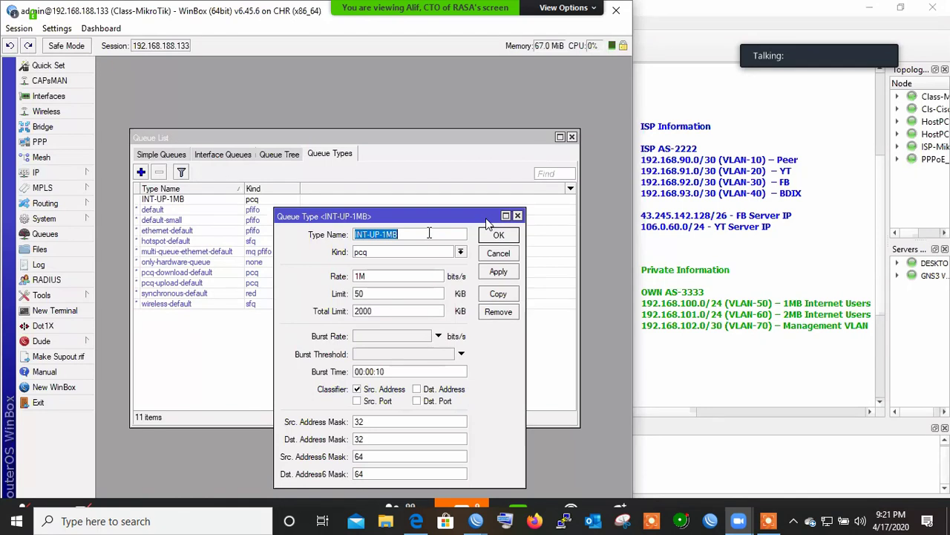
left_click(498, 294)
key("ctrl+v")
key("Left")
key("Left")
key("Left")
key("Left")
key("BackSpace")
key("BackSpace")
type("DW")
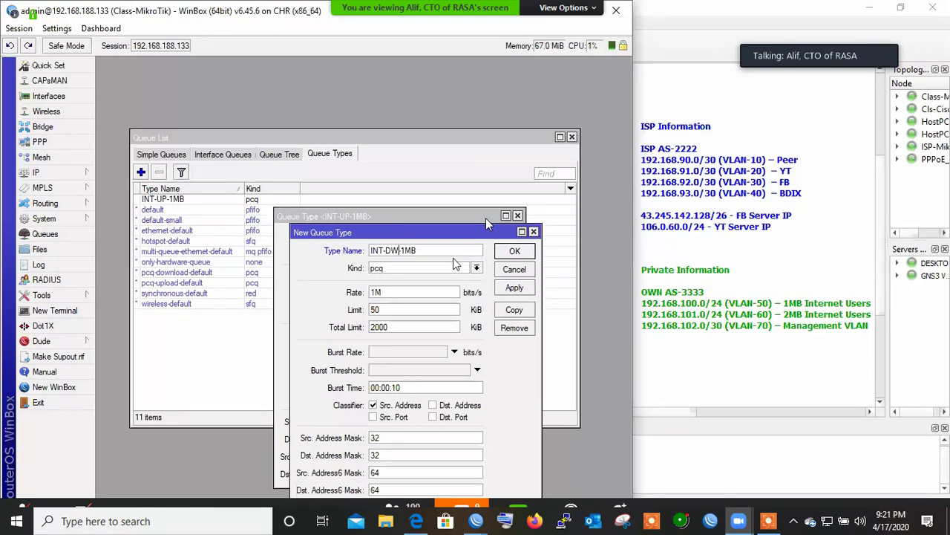
left_click(400, 291)
left_click(384, 407)
left_click(384, 411)
left_click(439, 406)
left_click(514, 287)
double_click(452, 253)
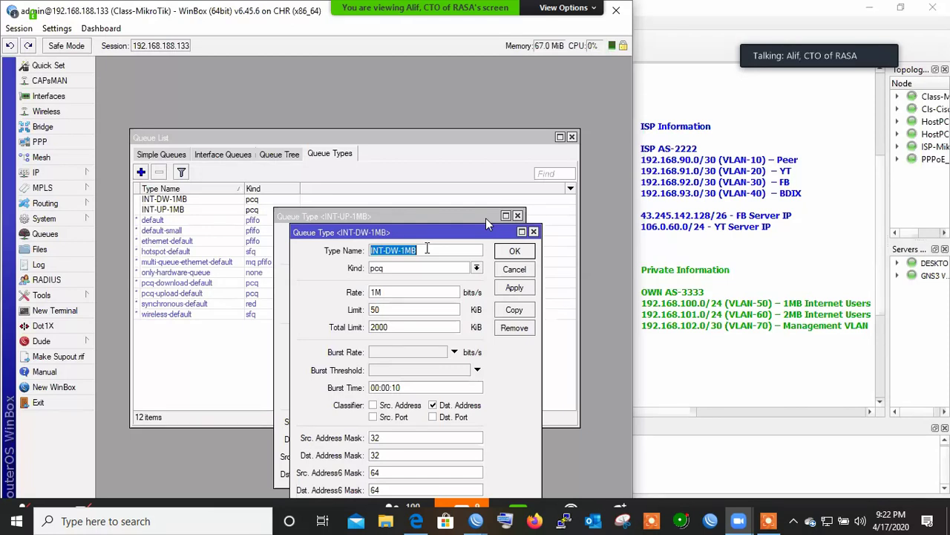
left_click(427, 250)
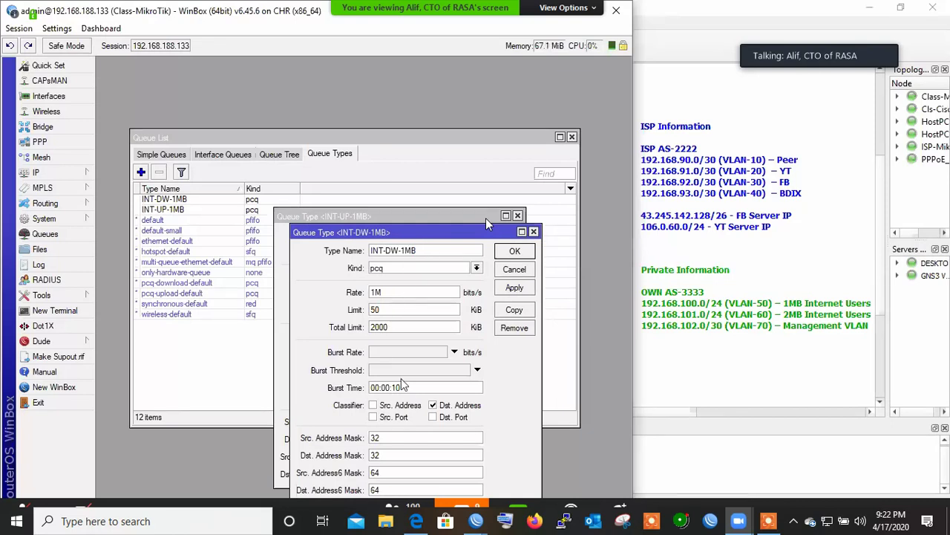
left_click(515, 252)
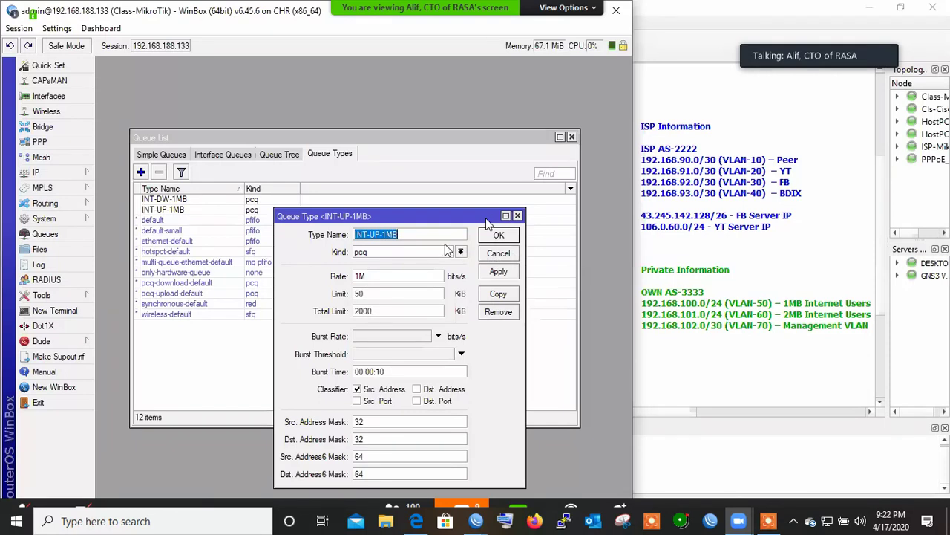
Copy as INT-DW-2MB with rate 2M, classified by destination address.
left_click(496, 297)
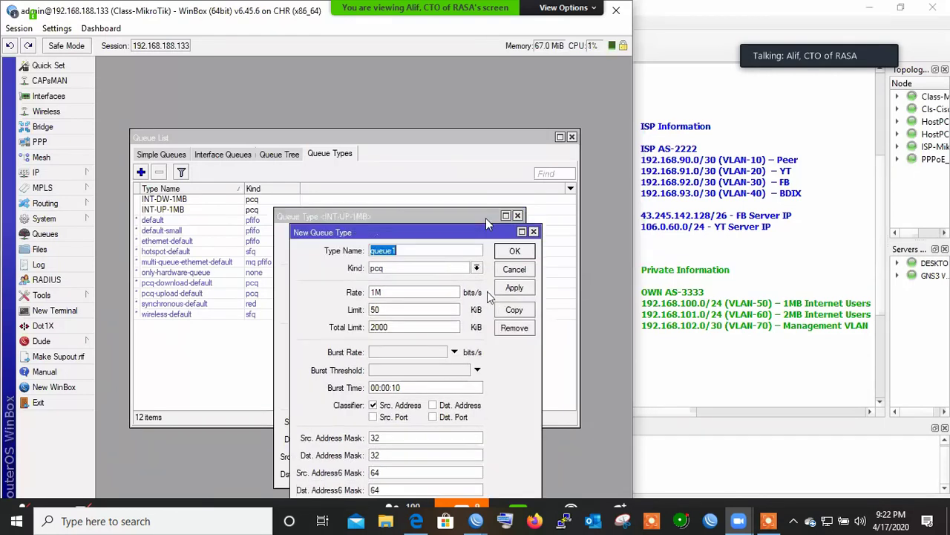
key("ctrl+v")
key("Left")
key("Left")
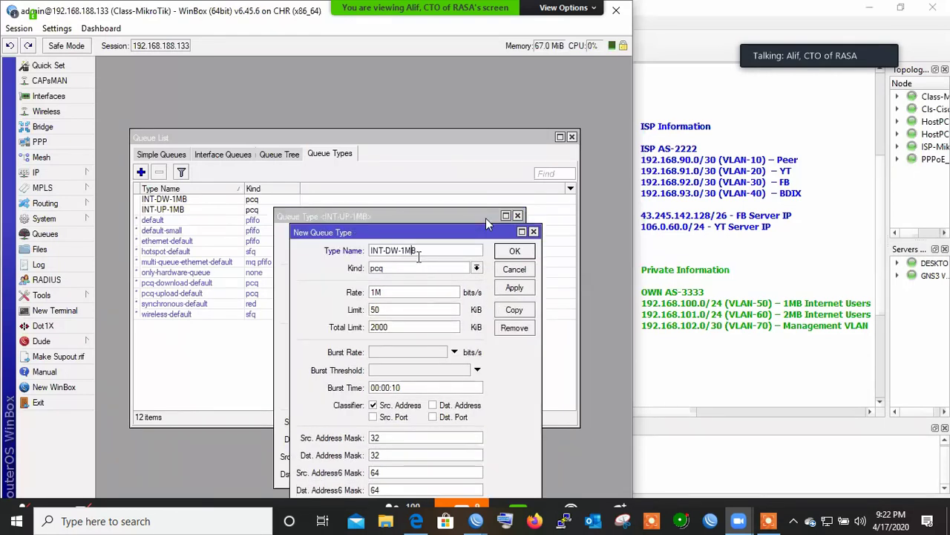
key("BackSpace")
type("2")
key("BackSpace")
type("2")
left_click(399, 407)
left_click(437, 405)
left_click(513, 287)
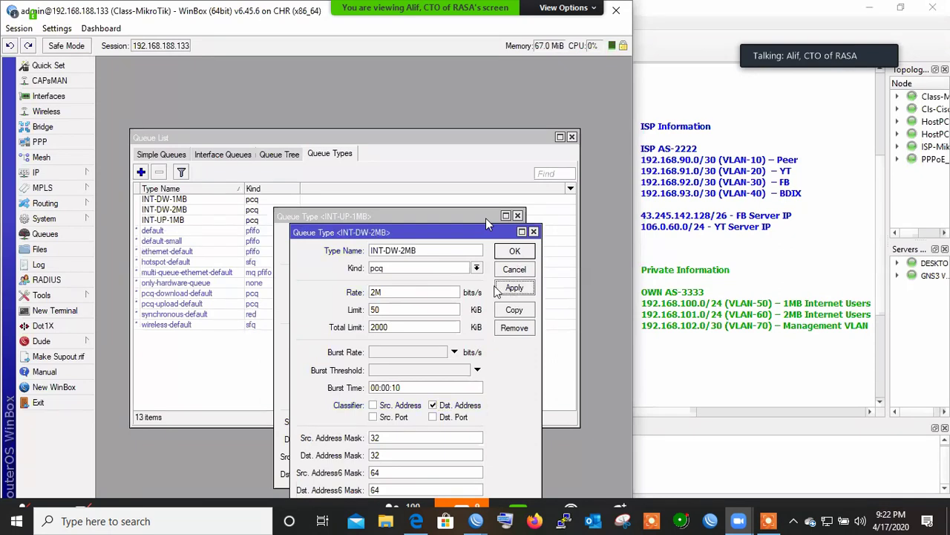
Copy INT-DW-2MB as INT-UP-2MB classified by source address, then begin another new queue type.
triple_click(441, 253)
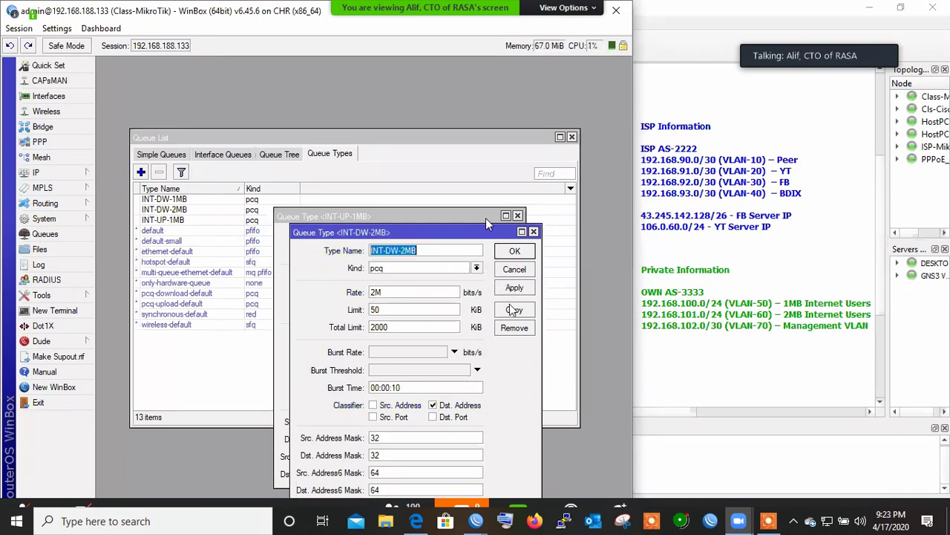
left_click(514, 309)
key("ctrl+v")
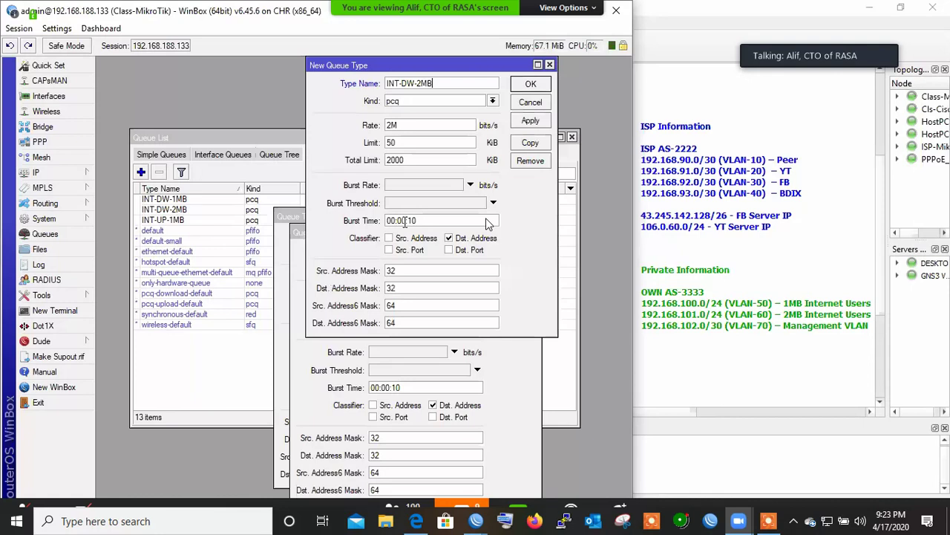
key("Left")
key("Left")
key("BackSpace")
key("BackSpace")
key("BackSpace")
type("UP")
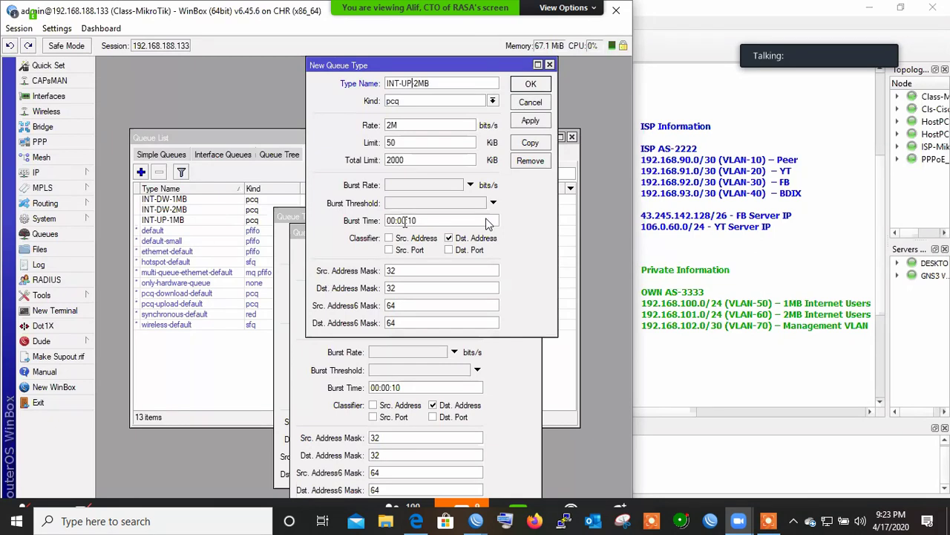
type("-")
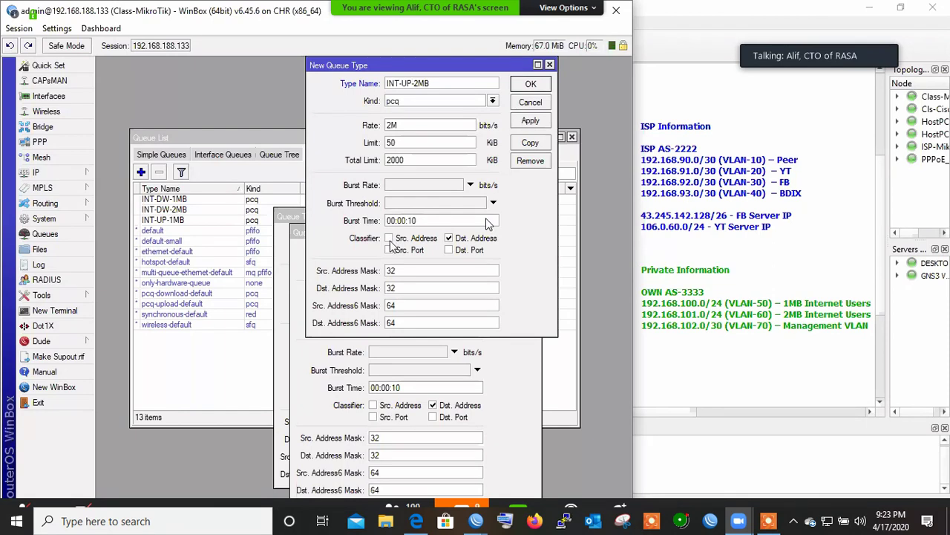
left_click(390, 242)
key("Return")
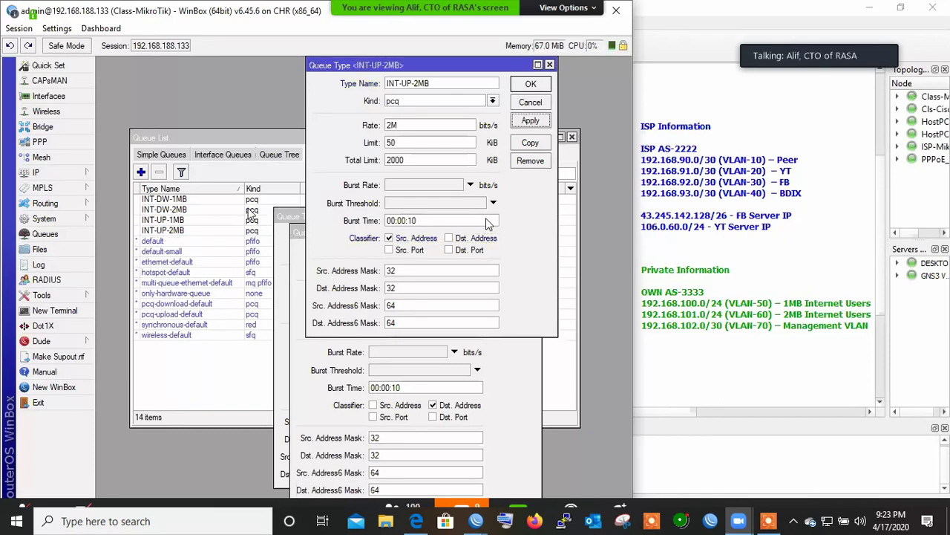
key("Escape")
key("Escape")
key("Insert")
Name the new PCQ queue type YT-UP-1MB, then switch to Gmail in Edge.
type("YT")
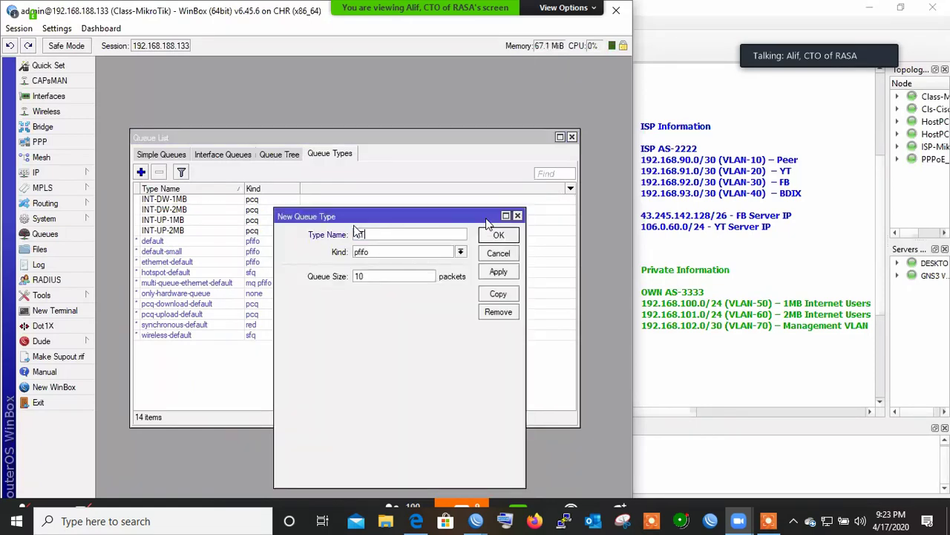
left_click(409, 253)
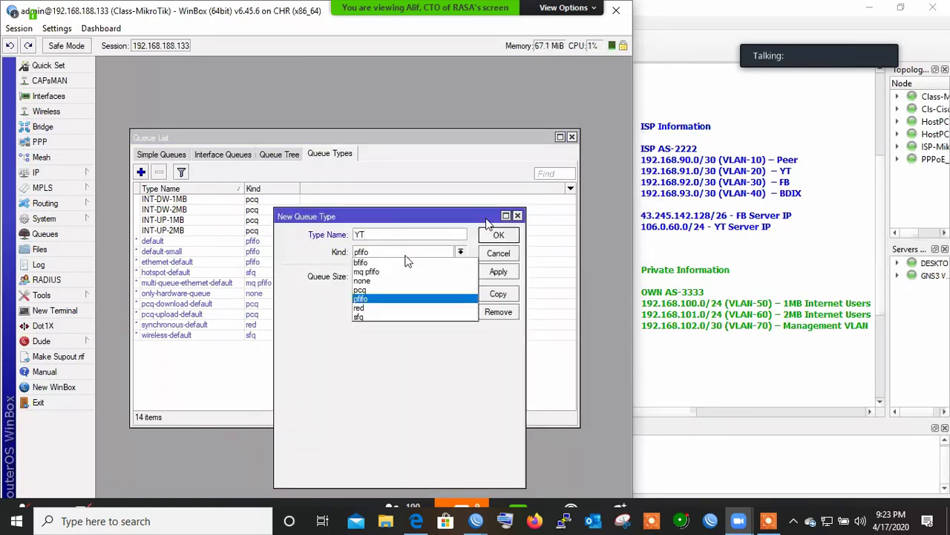
left_click(397, 289)
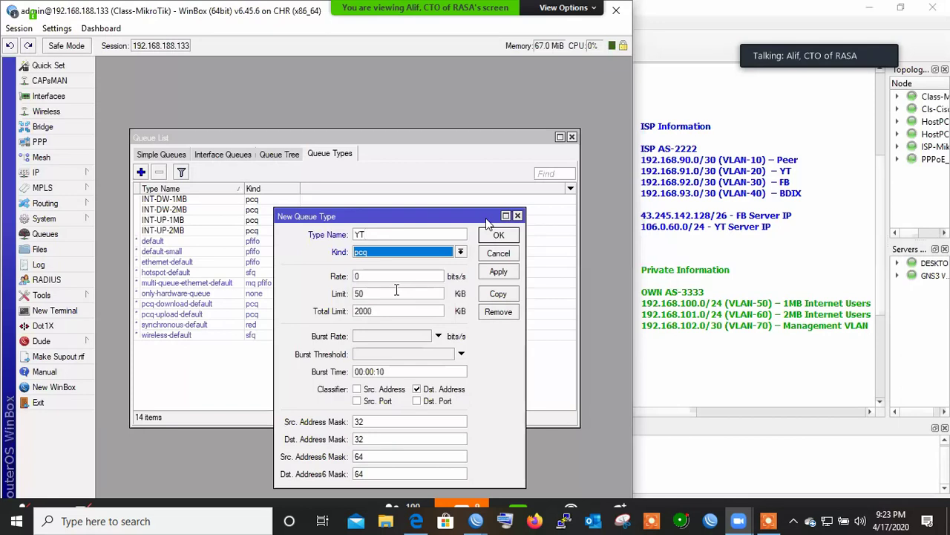
left_click(398, 277)
left_click(398, 234)
type("-UP-")
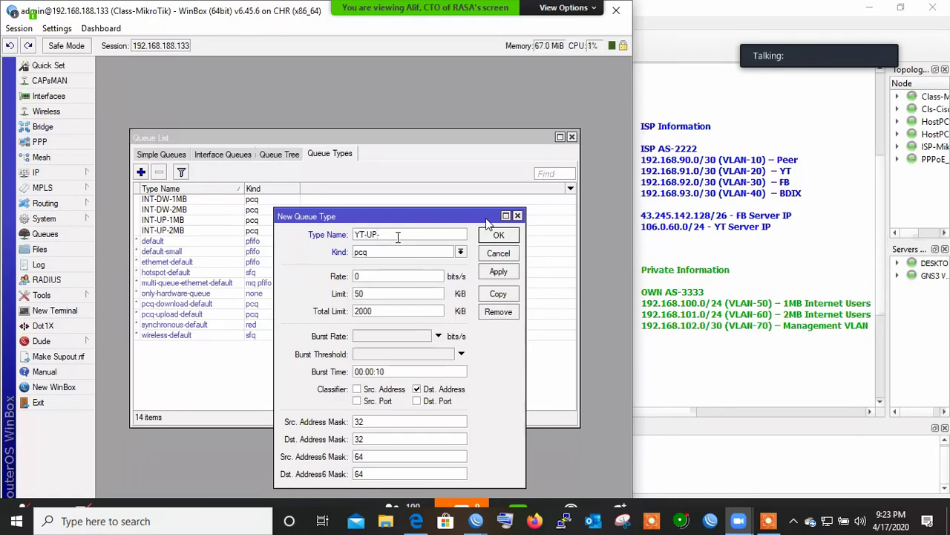
type("1M")
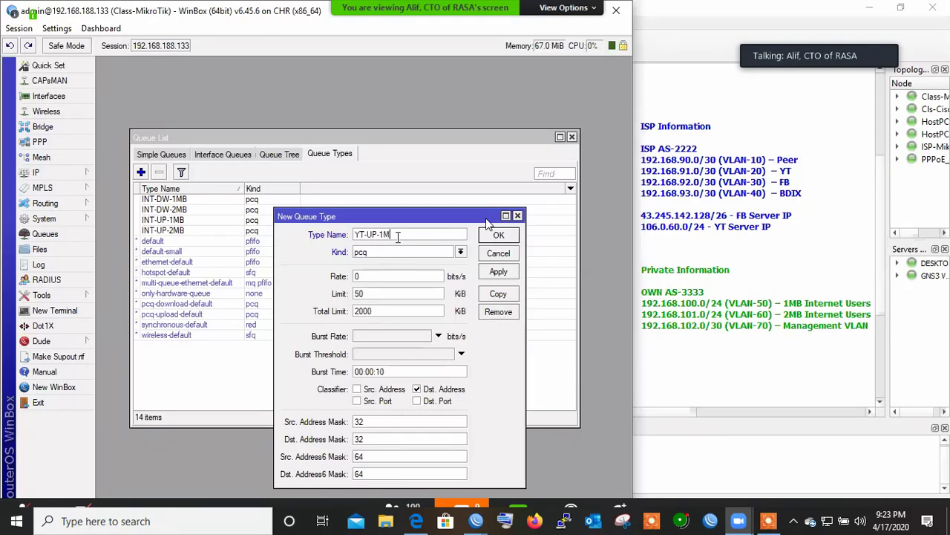
type("B")
left_click(416, 523)
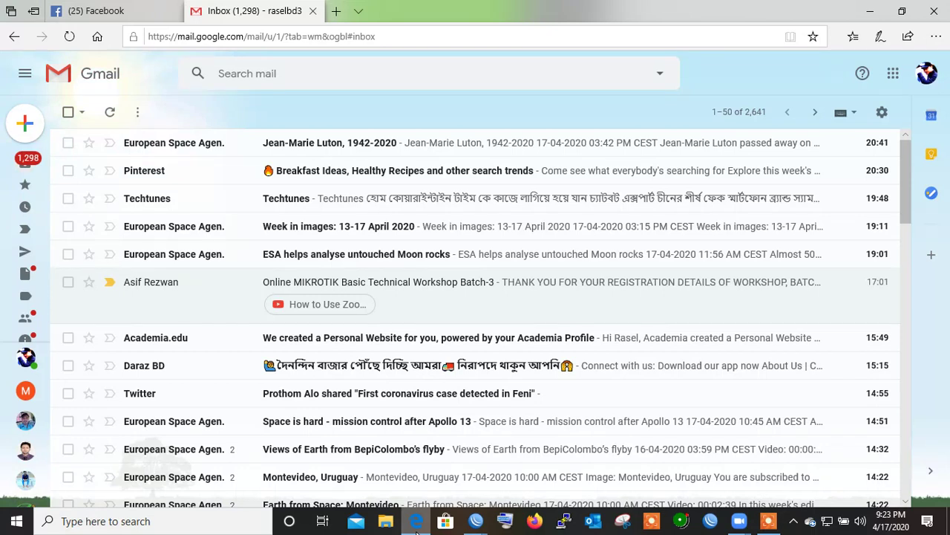
Refresh the Gmail inbox, then minimize Edge to return to WinBox.
left_click(69, 36)
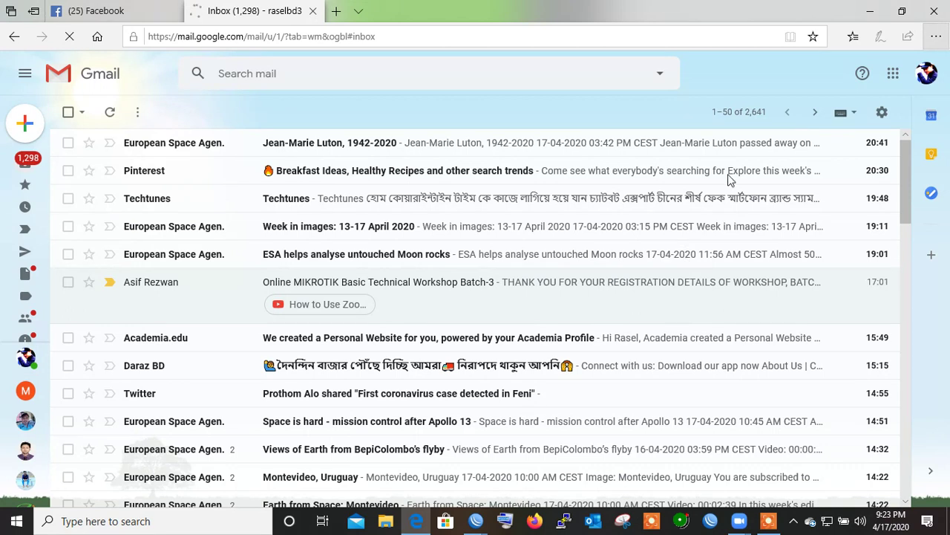
left_click(870, 10)
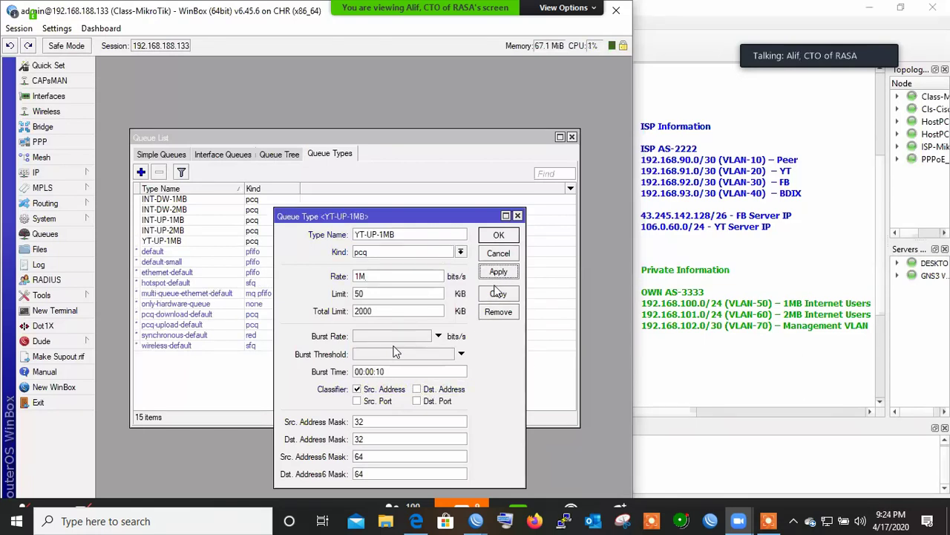
Turn the draft into YT-DW-1MB, classified by destination address, and save it.
key("Left")
key("Left")
key("Left")
key("BackSpace")
key("BackSpace")
key("BackSpace")
type("DW-")
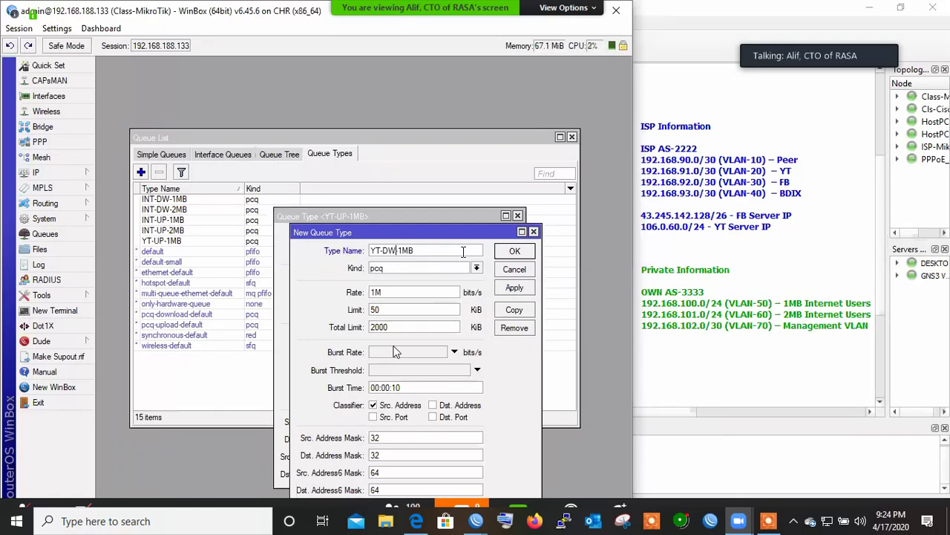
left_click(398, 291)
left_click(394, 406)
left_click(438, 406)
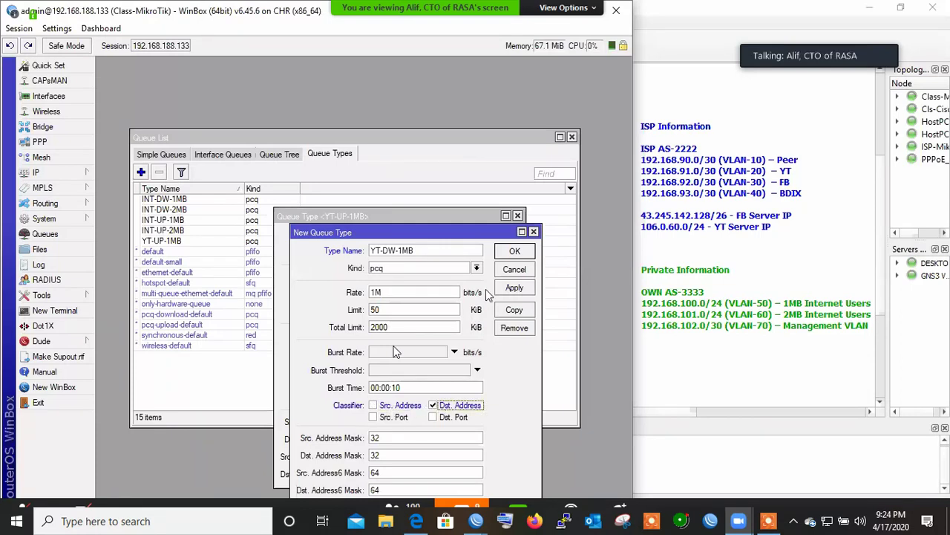
left_click(512, 289)
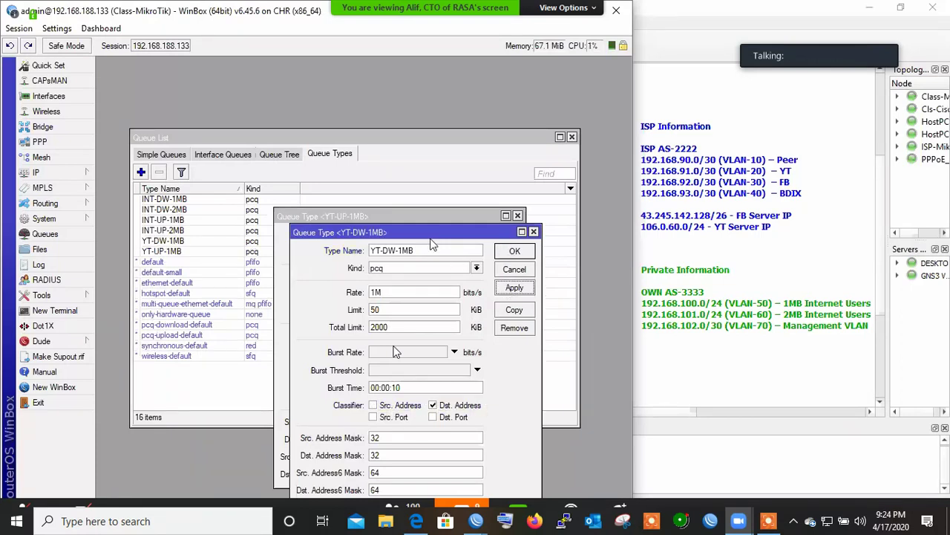
Copy YT-DW-1MB as YT-DW-2MB with a 2M rate and save it.
double_click(431, 250)
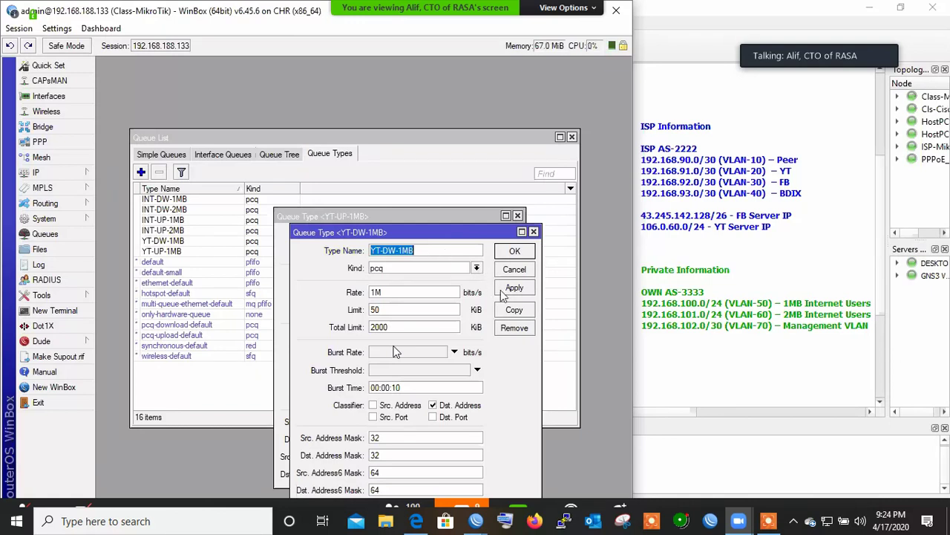
left_click(514, 310)
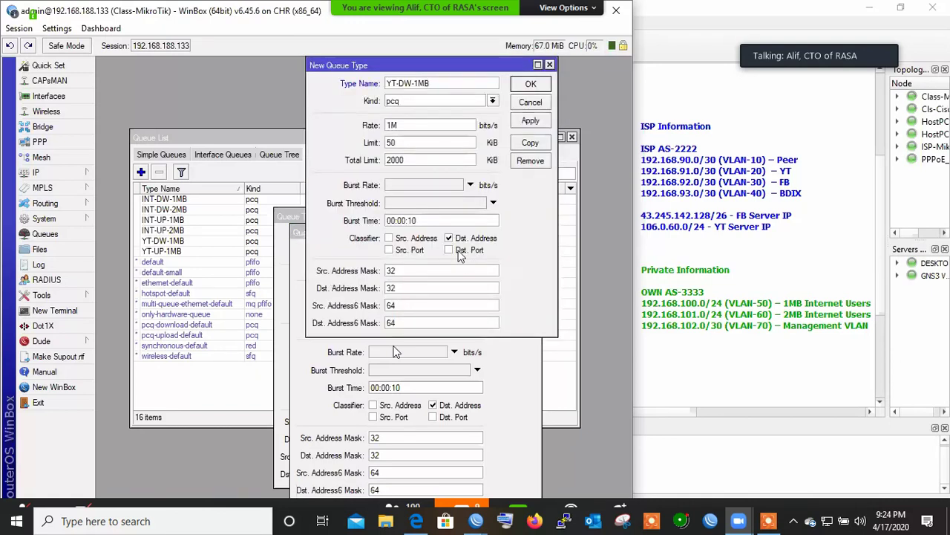
key("BackSpace")
type("2")
left_click(416, 125)
key("Left")
key("BackSpace")
type("2")
double_click(450, 85)
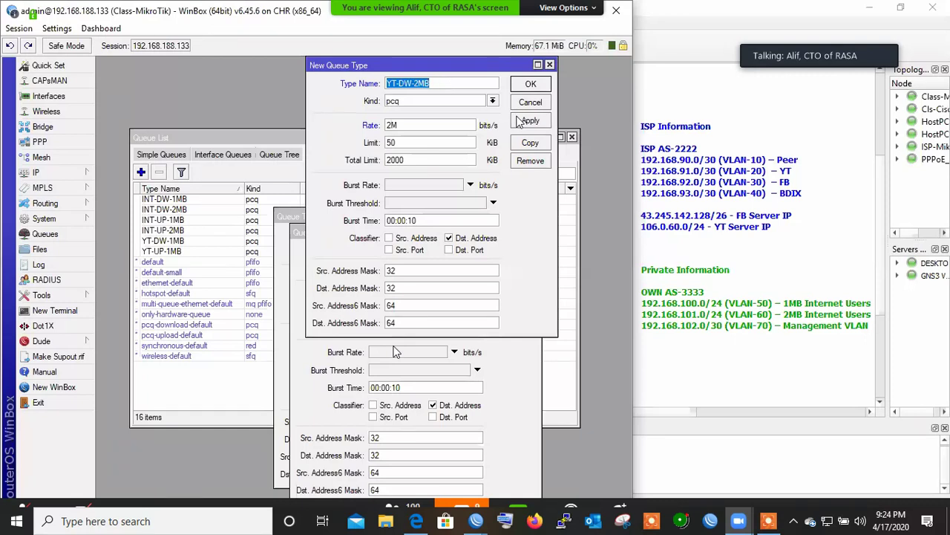
left_click(530, 83)
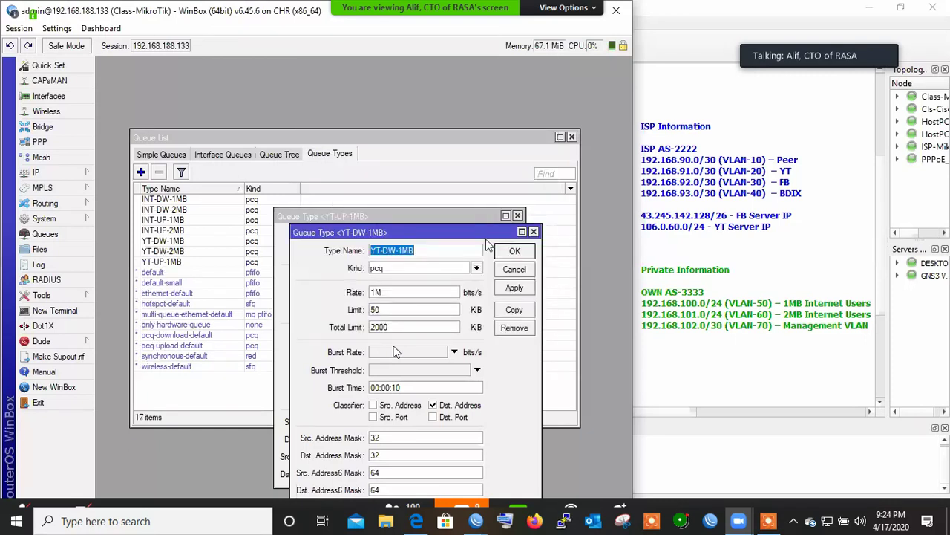
Copy again as YT-UP-2MB classified by source address, then close the remaining forms.
left_click(514, 309)
key("ctrl+v")
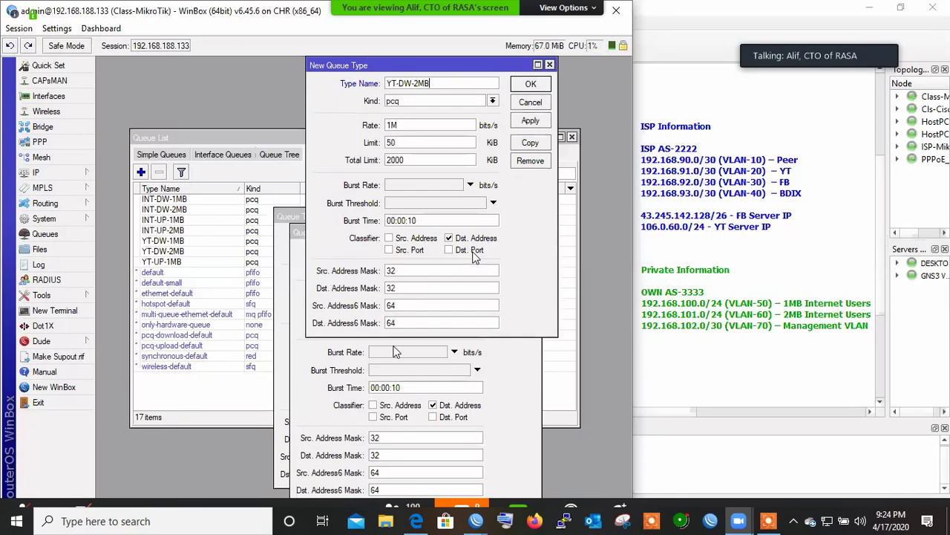
key("BackSpace")
key("BackSpace")
type("UP")
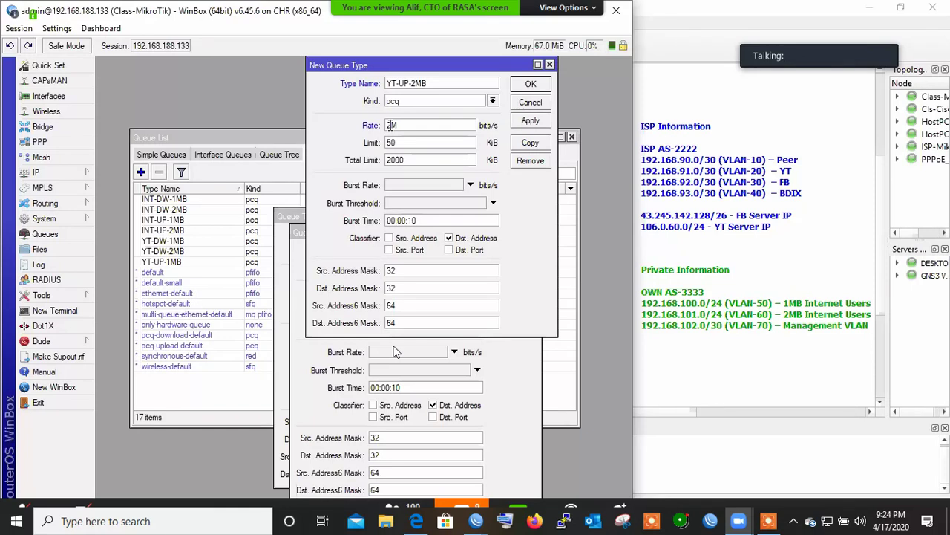
left_click(389, 238)
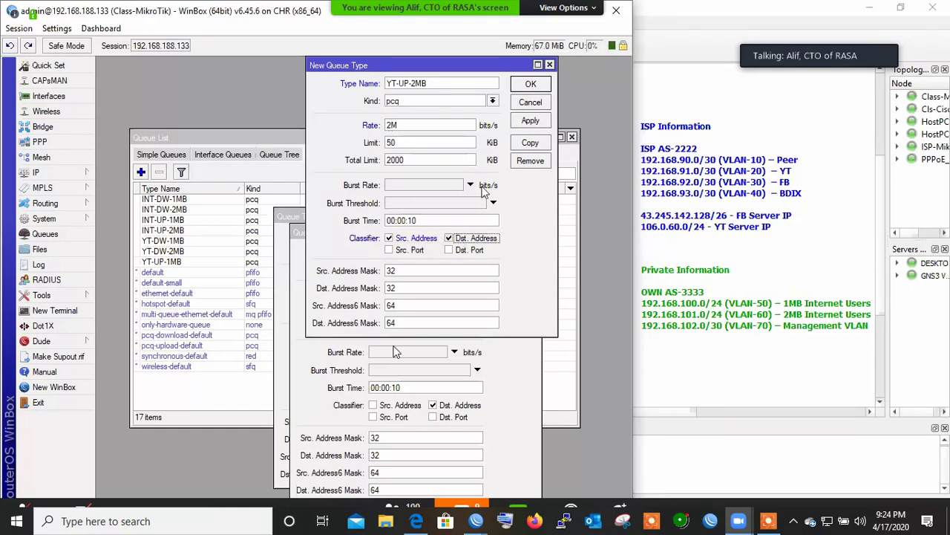
left_click(528, 86)
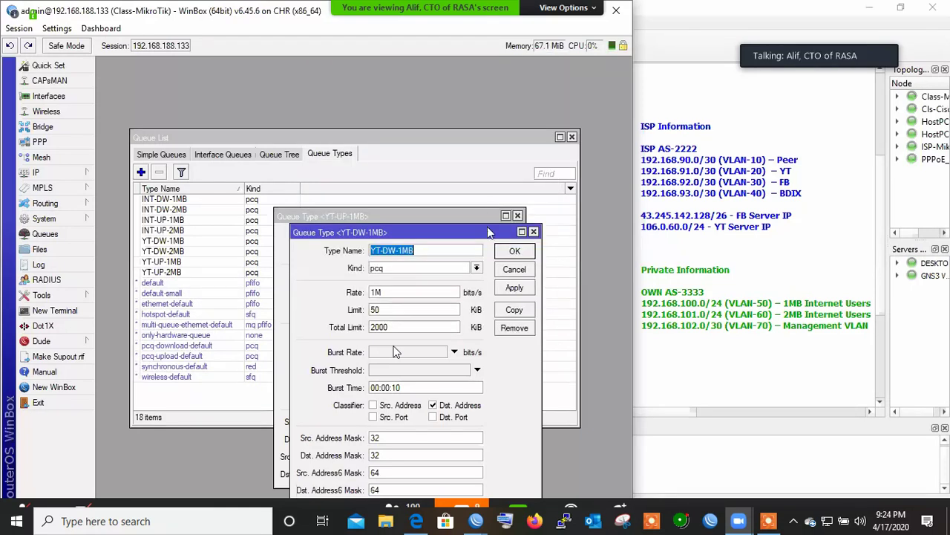
left_click(534, 232)
left_click(518, 215)
left_click(182, 242)
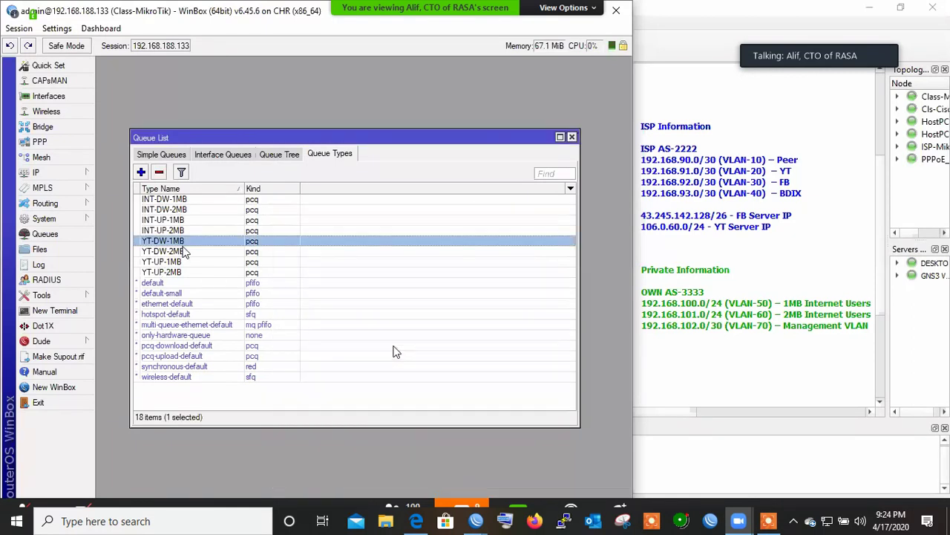
Create PCQ queue type FB-UP-1MB at 1M, classified by source address.
left_click(202, 252)
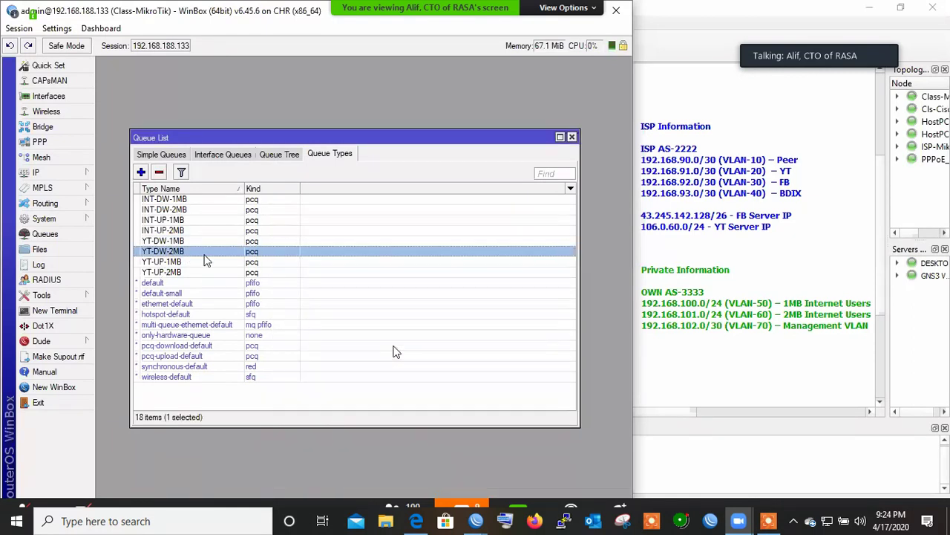
left_click(141, 172)
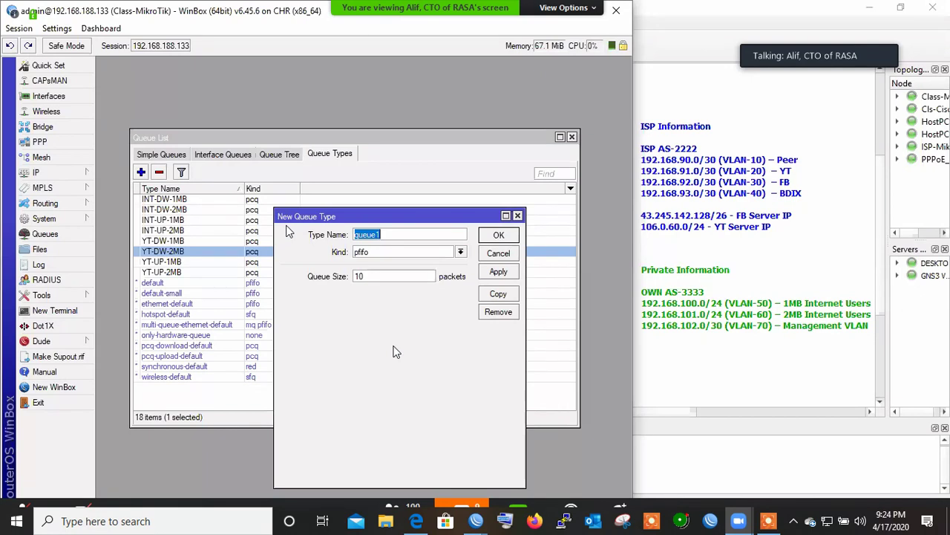
type("FB-UP-1MB")
left_click(377, 252)
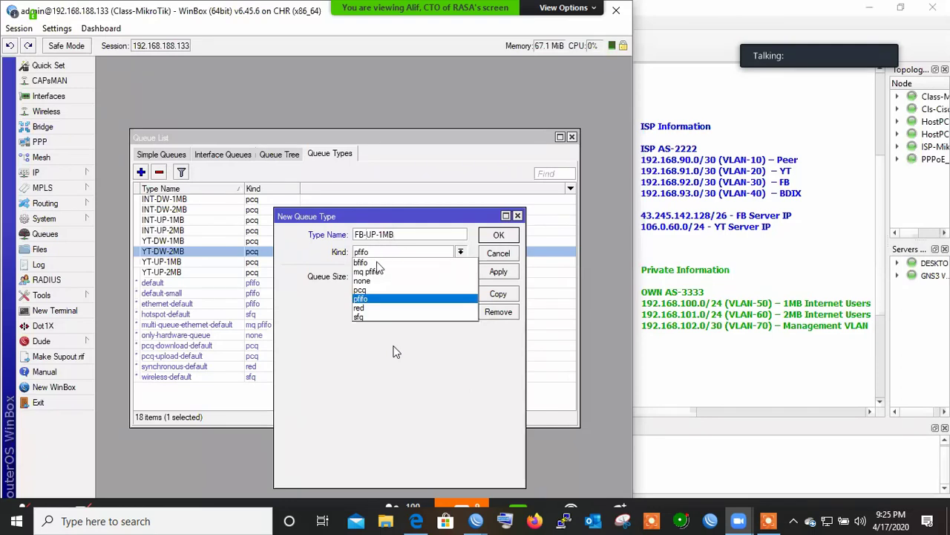
left_click(379, 290)
double_click(413, 278)
type("2M")
key("BackSpace")
key("BackSpace")
type("1M")
key("BackSpace")
type("M")
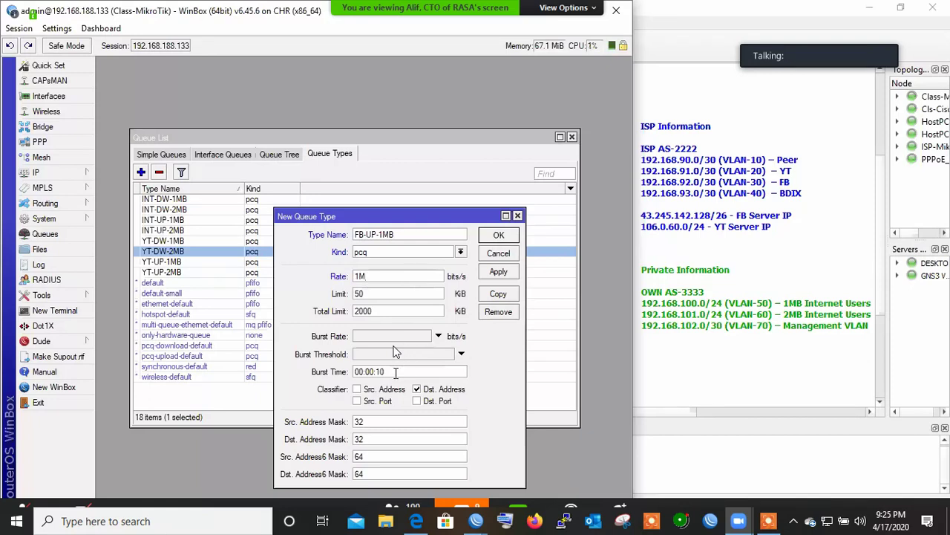
left_click(386, 389)
left_click(438, 389)
double_click(444, 234)
left_click(492, 279)
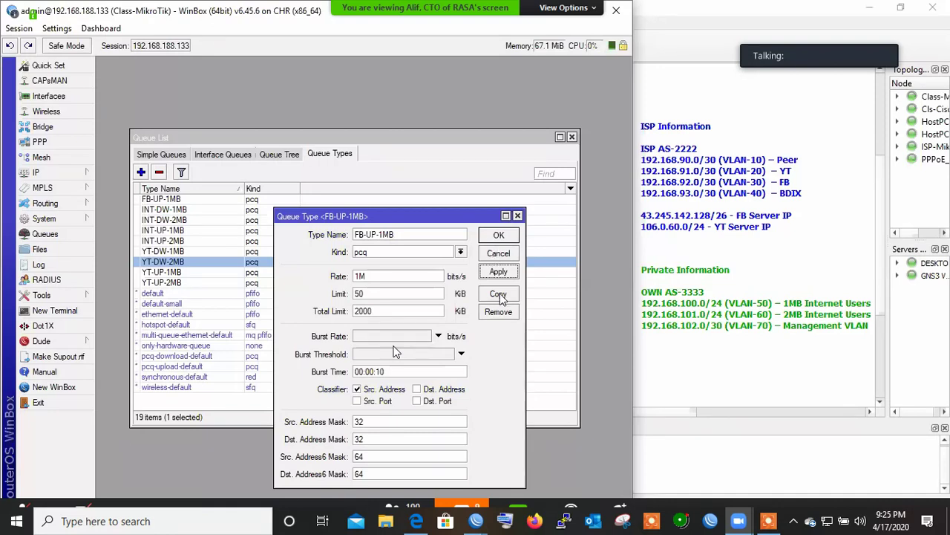
Copy it as FB-DW-1MB, classified by destination address, and save it.
left_click(498, 294)
key("ctrl+v")
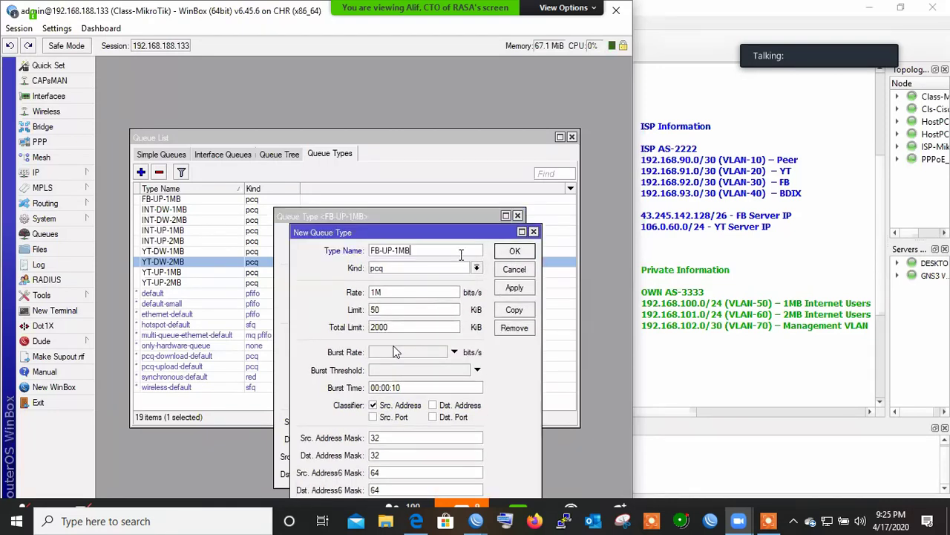
key("Left")
key("Left")
key("Left")
key("Left")
key("BackSpace")
key("BackSpace")
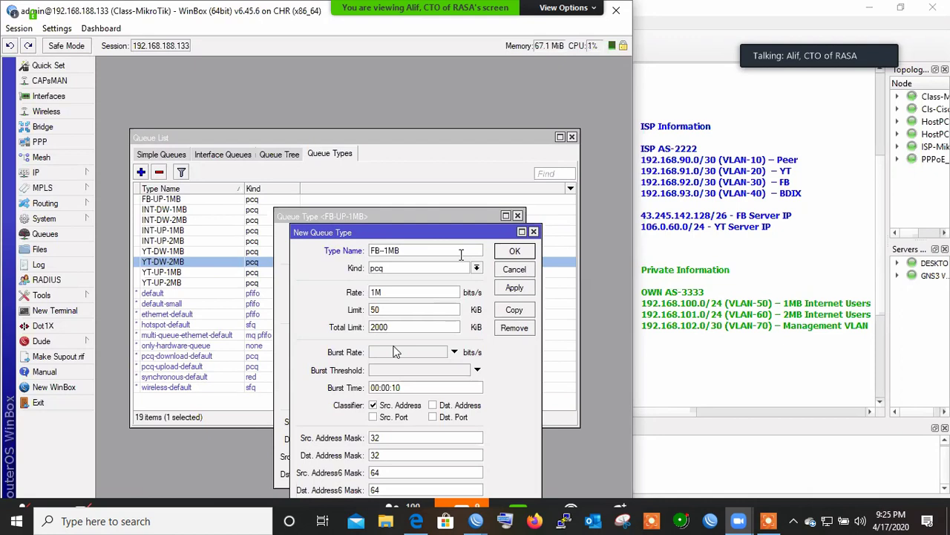
type("DW-")
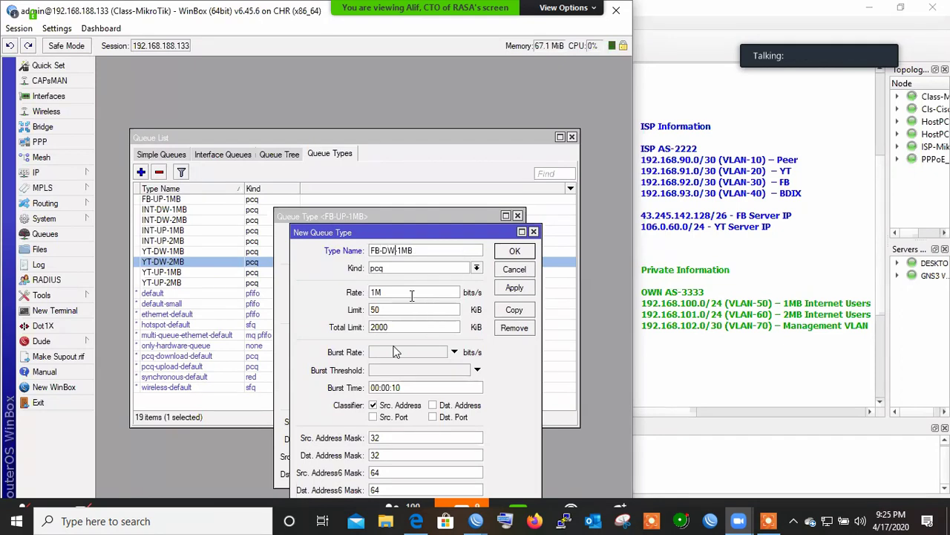
left_click(444, 407)
left_click(412, 405)
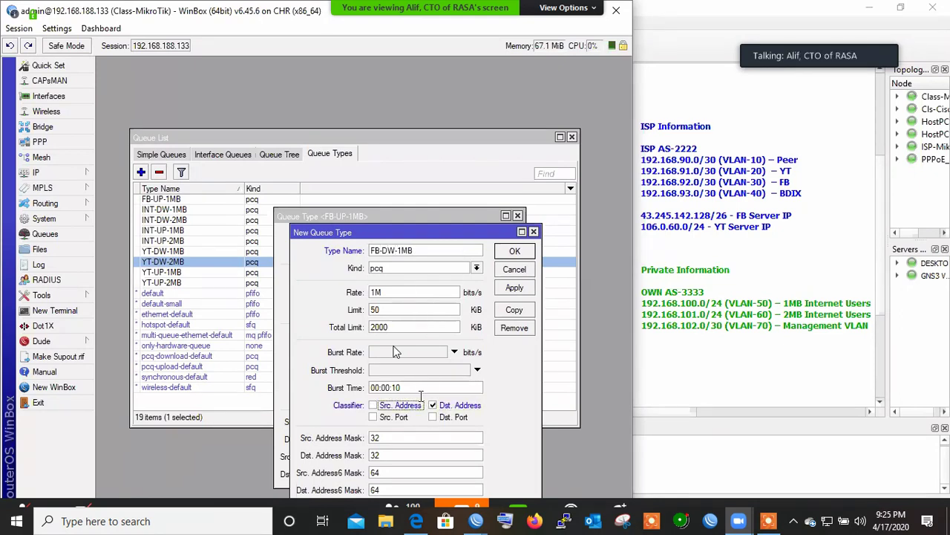
left_click(510, 290)
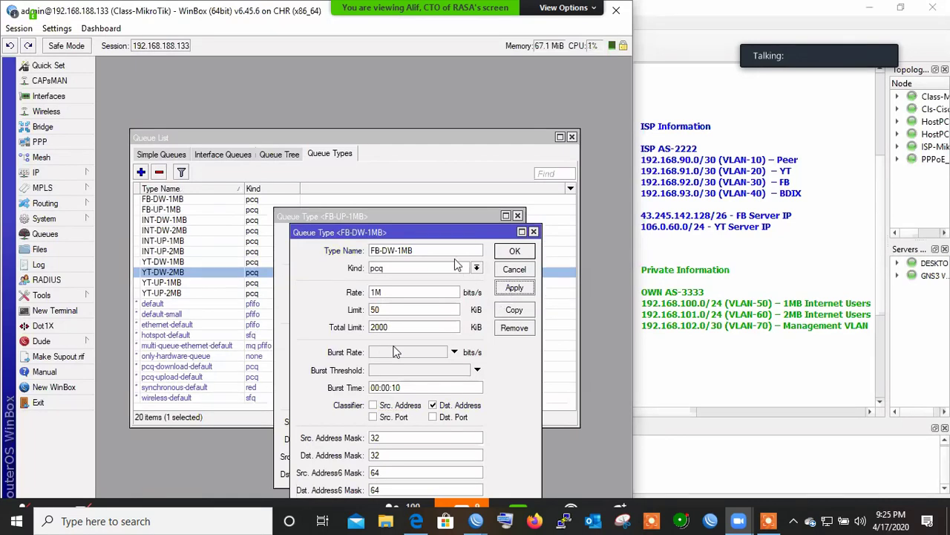
Copy FB-DW-1MB into a new draft named FB-UP-2MB.
left_click(517, 312)
type("FB-UP-1MB")
key("BackSpace")
type("2")
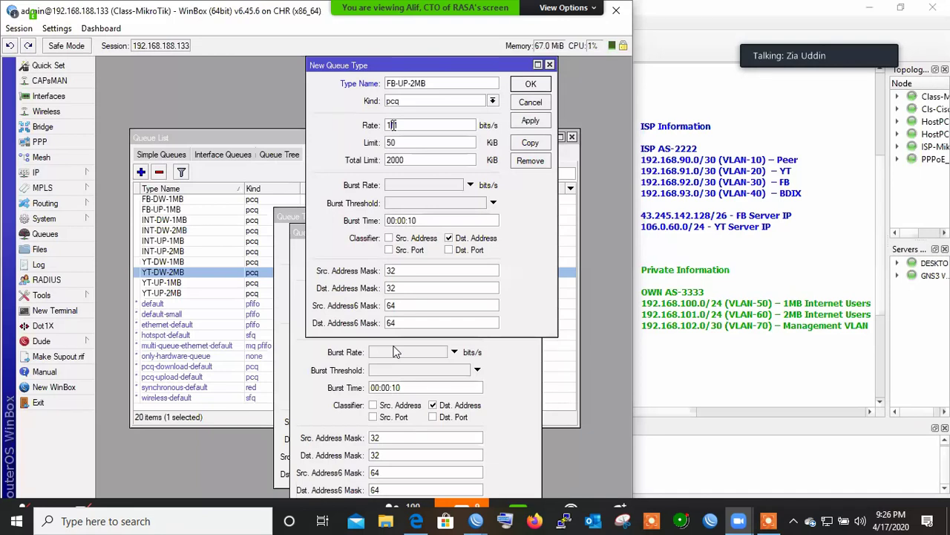
Finish FB-UP-2MB at 2M classified by source address, and close the 1MB forms.
left_click(15, 505)
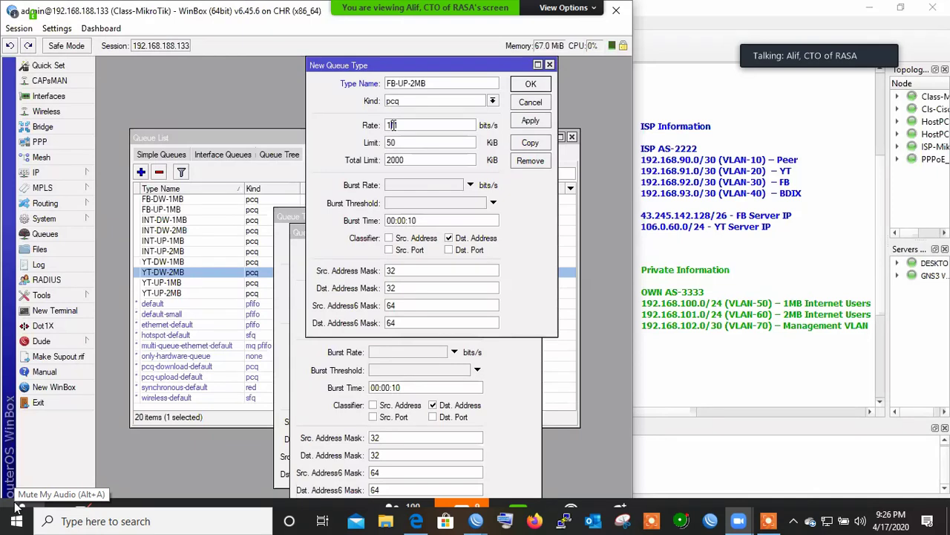
left_click(15, 505)
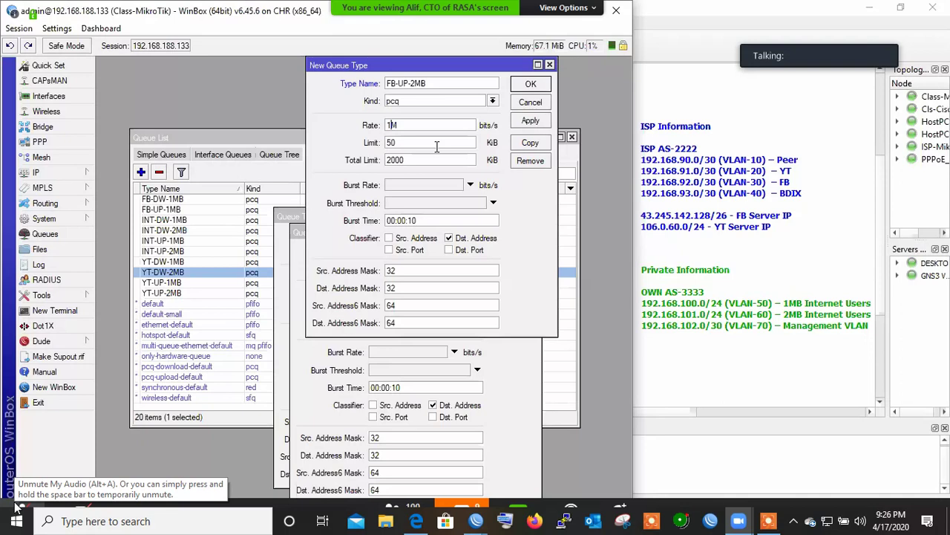
type("2")
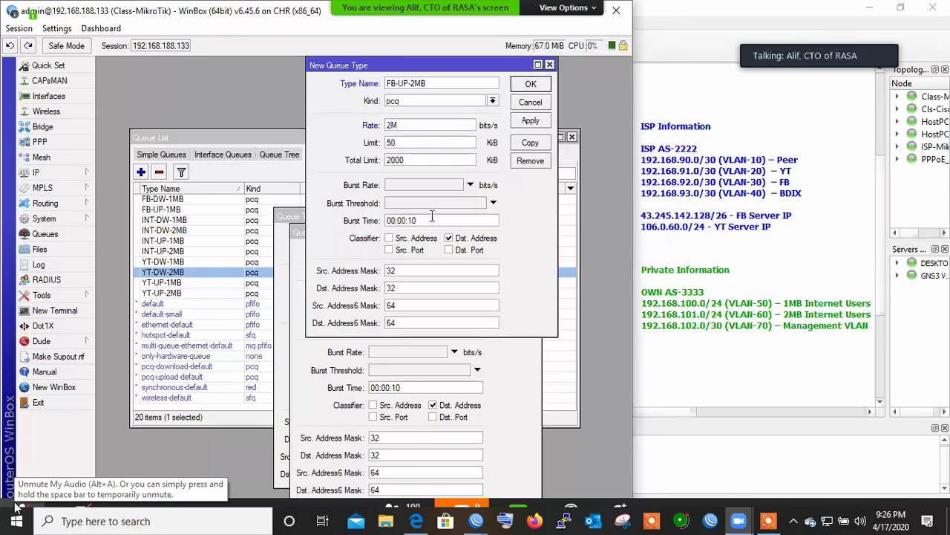
left_click(431, 243)
left_click(461, 242)
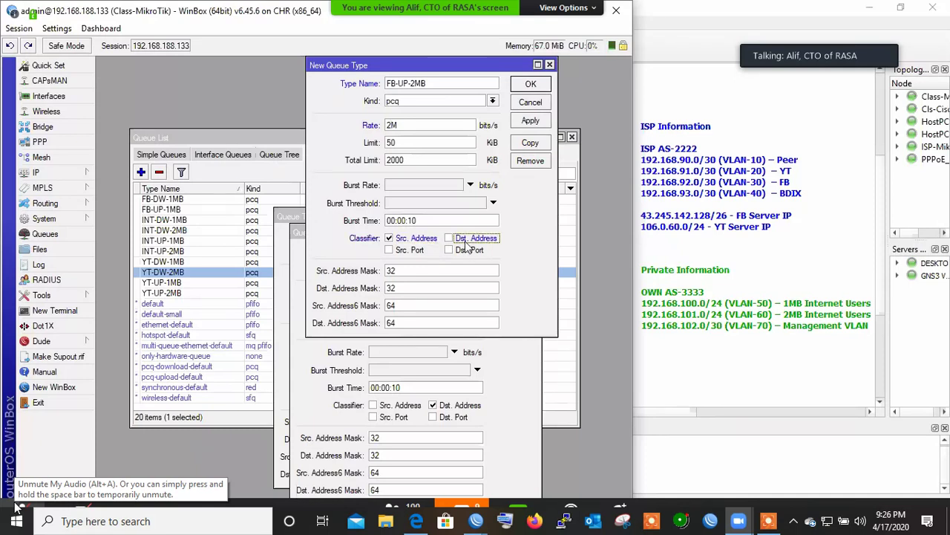
left_click(524, 86)
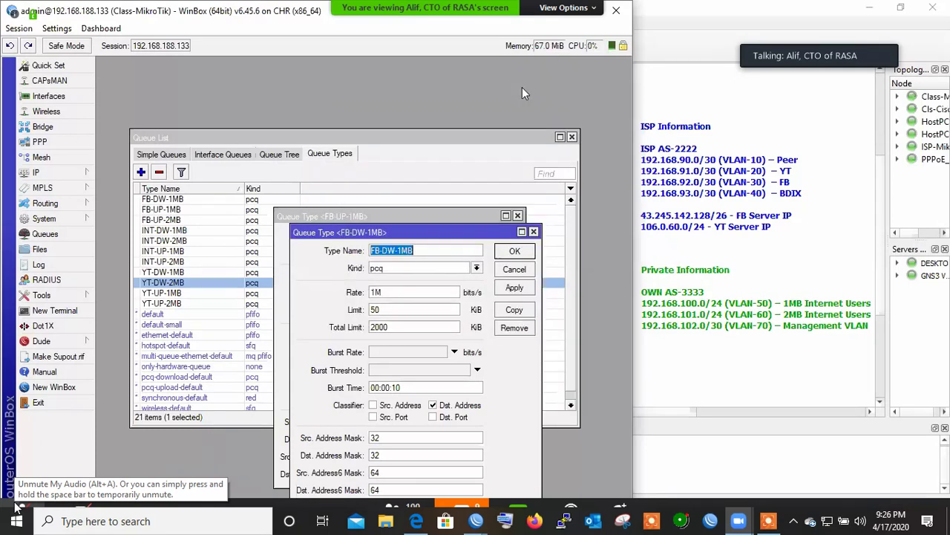
left_click(514, 269)
left_click(499, 253)
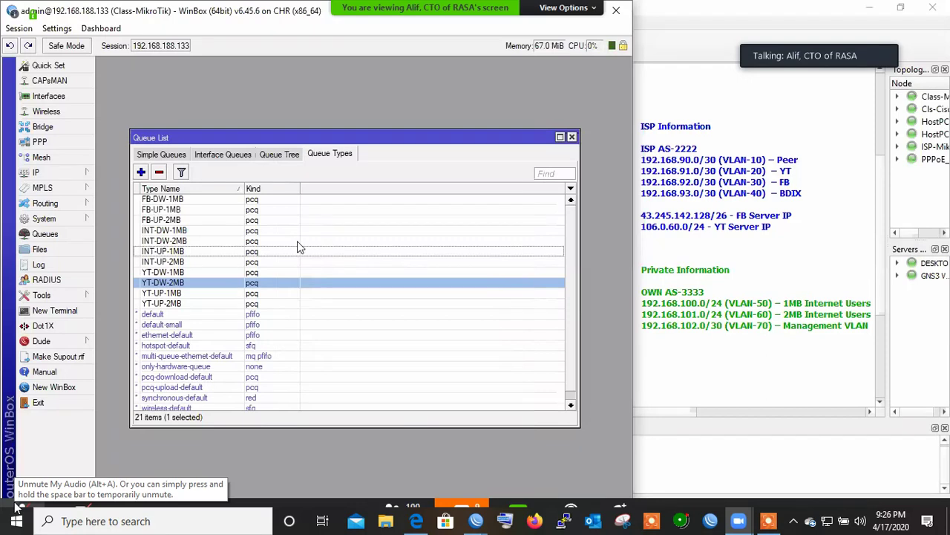
Copy FB-UP-2MB as FB-DW-2MB classified by destination address and save it.
left_click(209, 201)
key("Down")
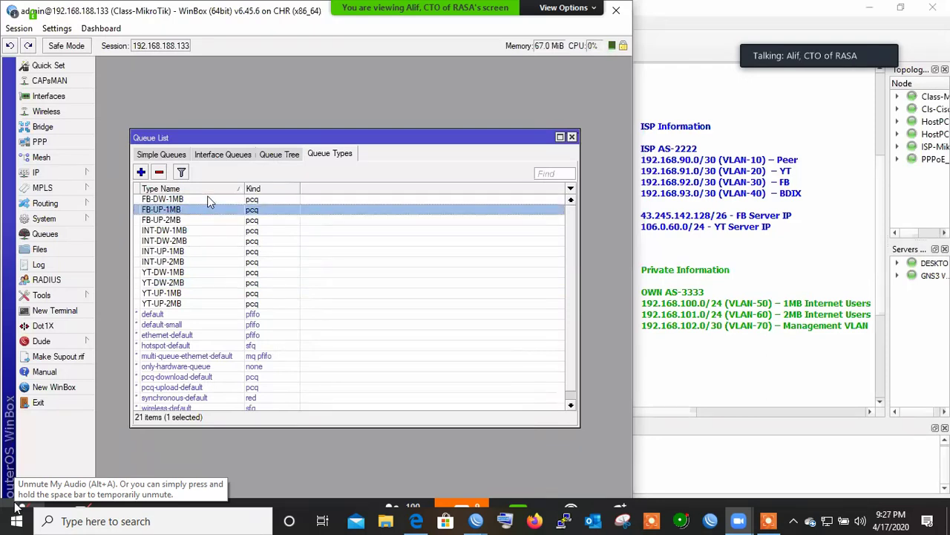
key("Down")
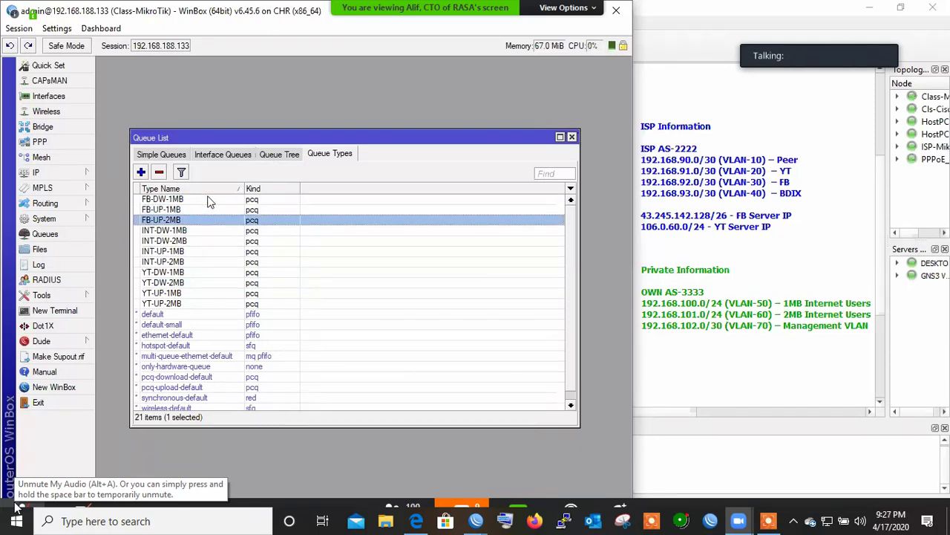
double_click(191, 222)
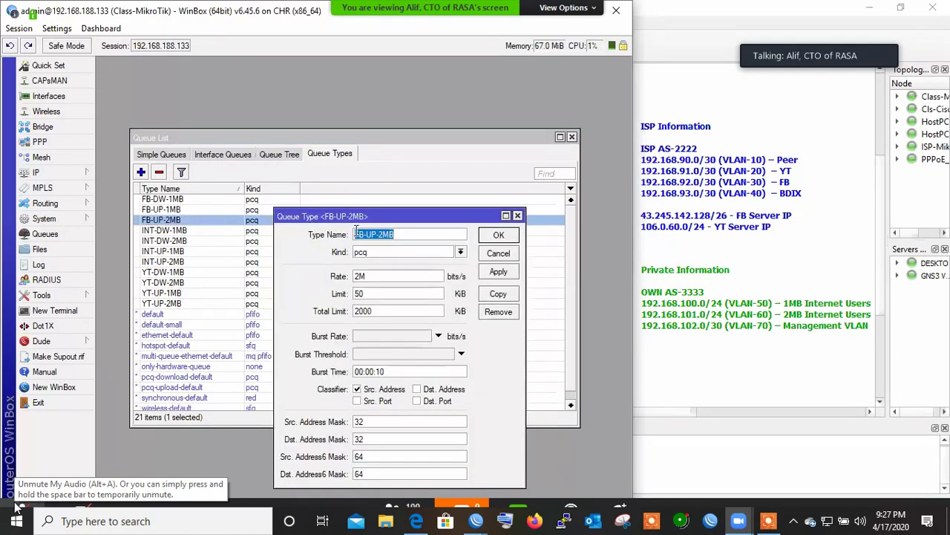
left_click(498, 294)
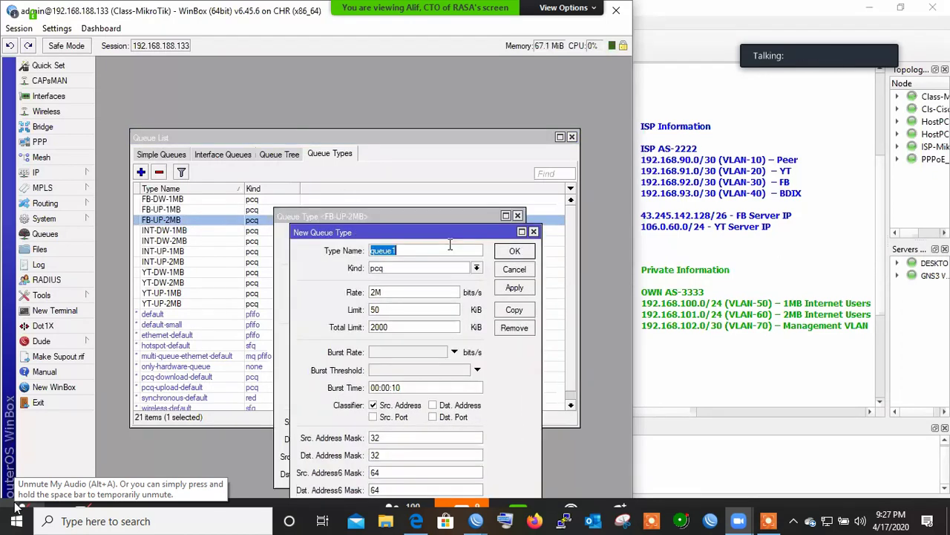
left_click(450, 246)
key("Left")
key("Left")
key("BackSpace")
key("BackSpace")
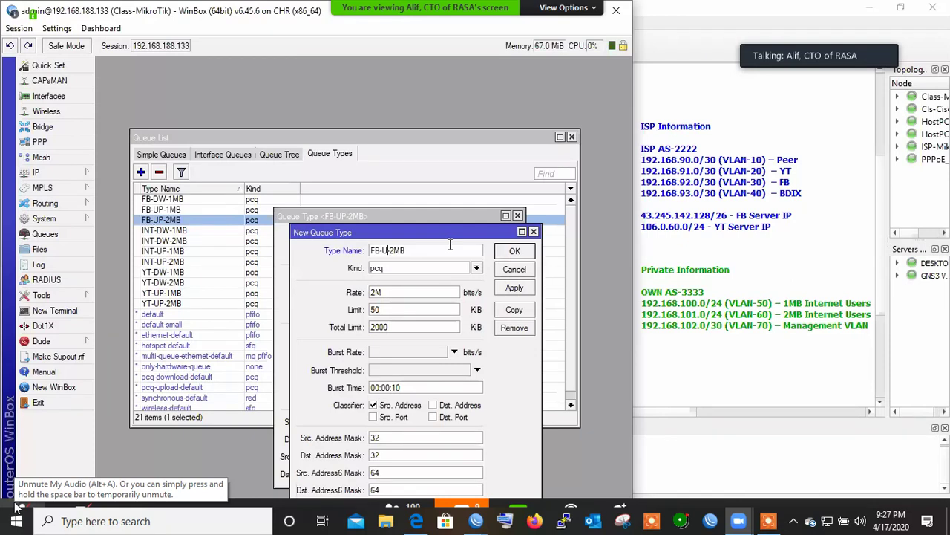
type("DW")
left_click(409, 404)
left_click(443, 407)
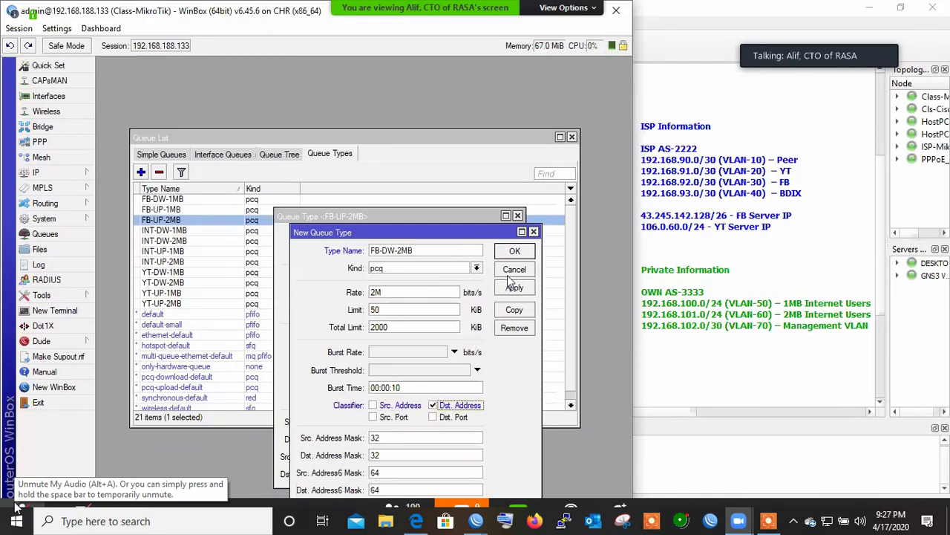
left_click(514, 251)
left_click(507, 236)
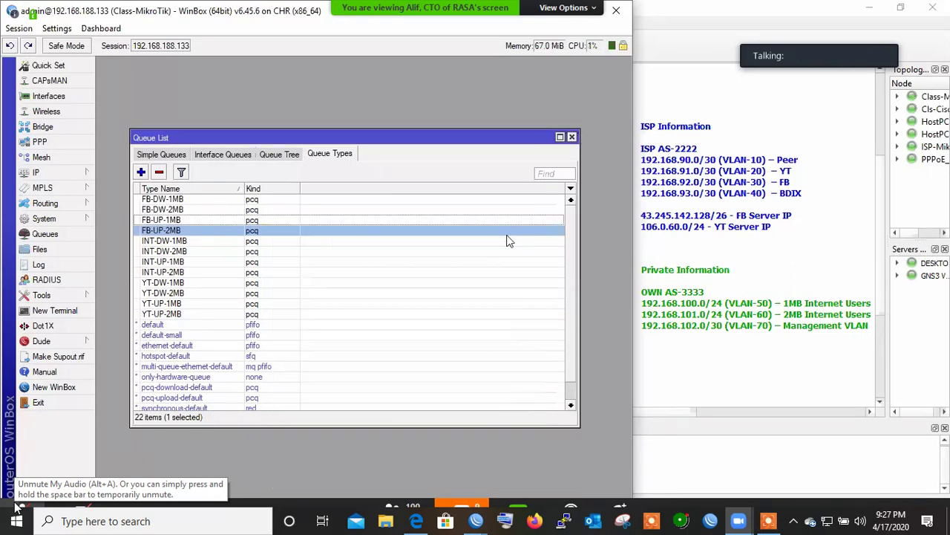
Add pcq queue type BDIX-UP-1MB with rate 1M, classified by source address.
left_click(141, 171)
type("BDIX")
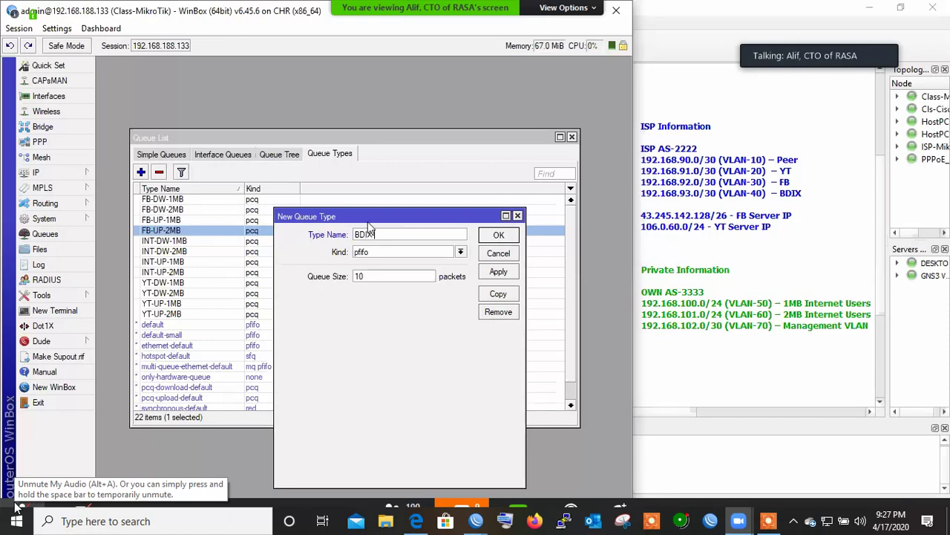
type("-UP-1")
type("MB")
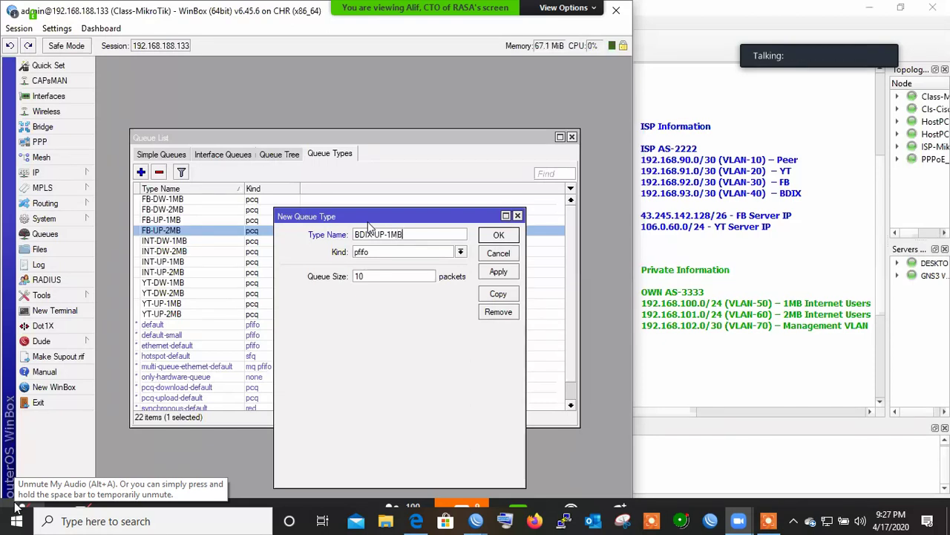
left_click(383, 253)
left_click(384, 291)
left_click(389, 275)
type("1M")
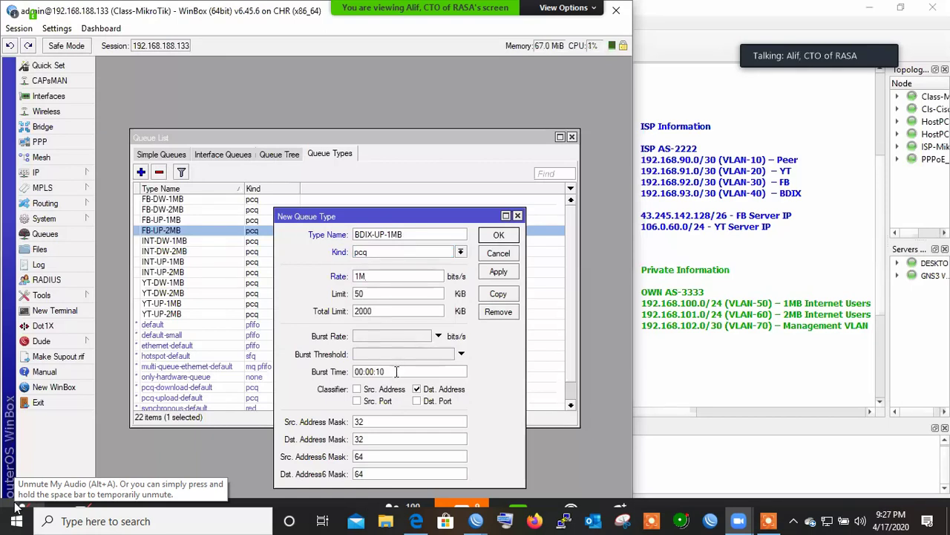
left_click(393, 391)
left_click(431, 390)
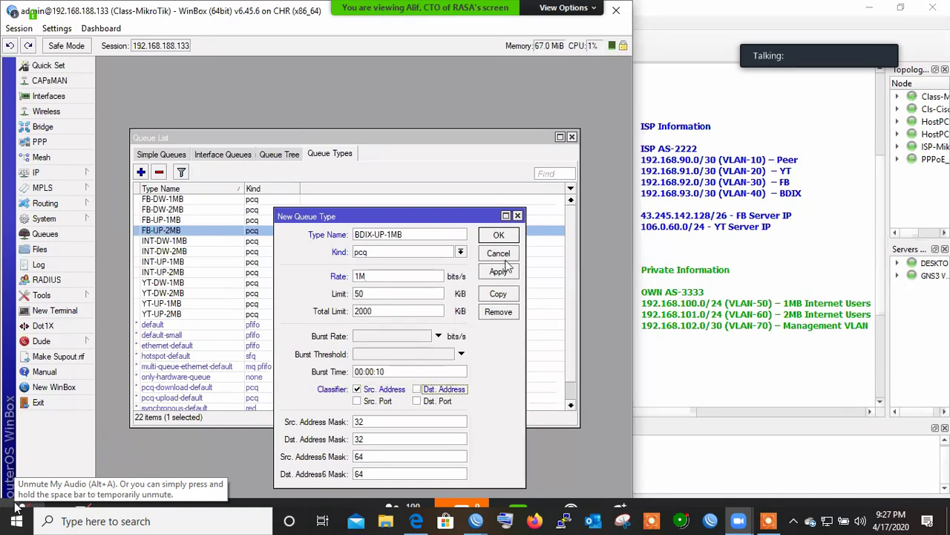
double_click(438, 234)
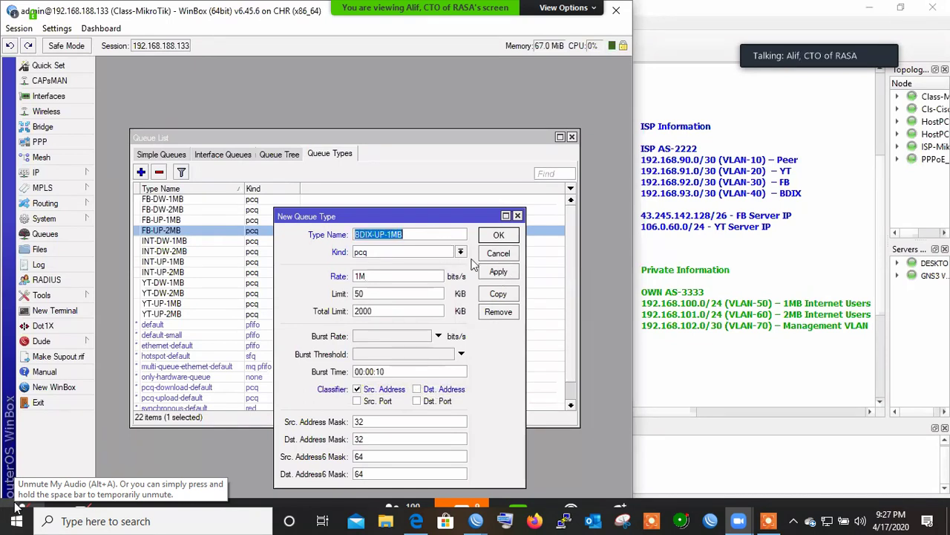
left_click(496, 273)
Copy it as BDIX-DW-1MB, classified by destination address instead of source.
left_click(497, 295)
key("End")
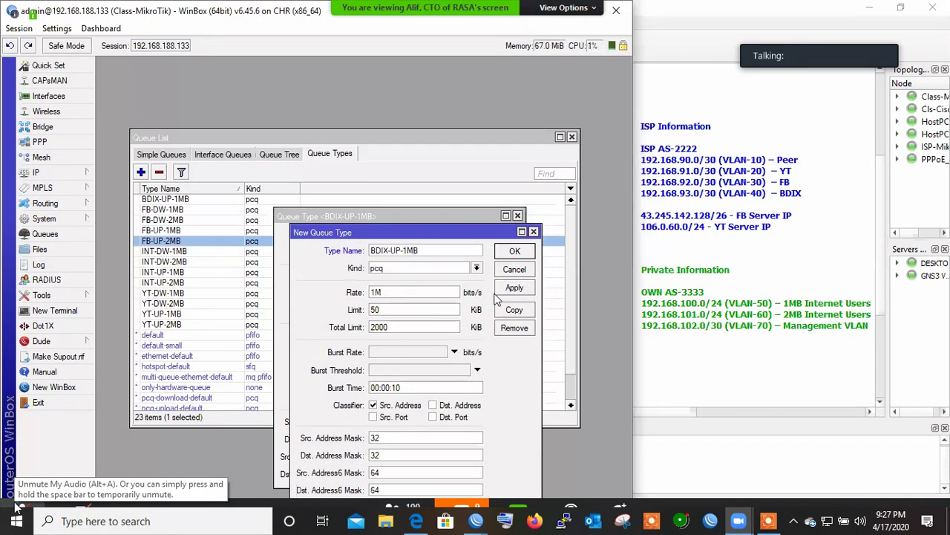
key("BackSpace")
key("BackSpace")
type("DW")
left_click(432, 405)
left_click(410, 405)
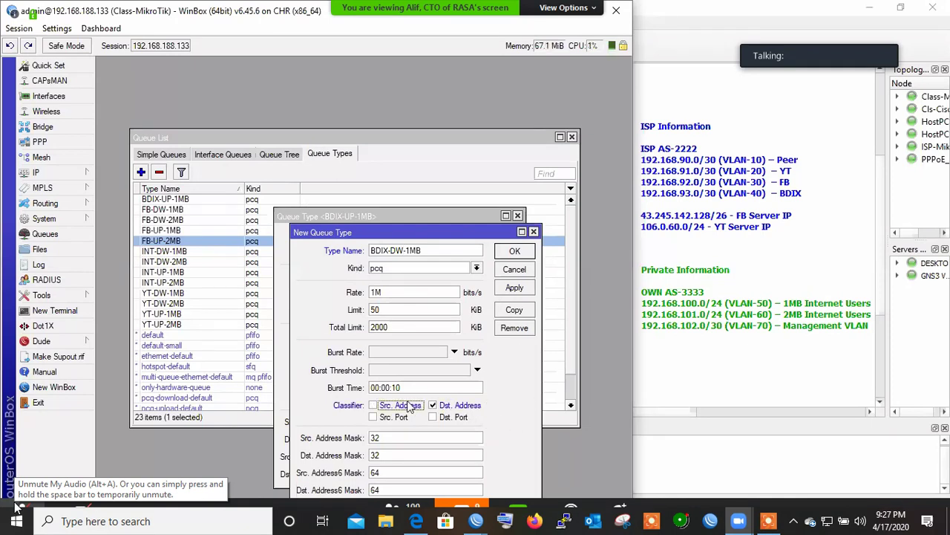
left_click(516, 289)
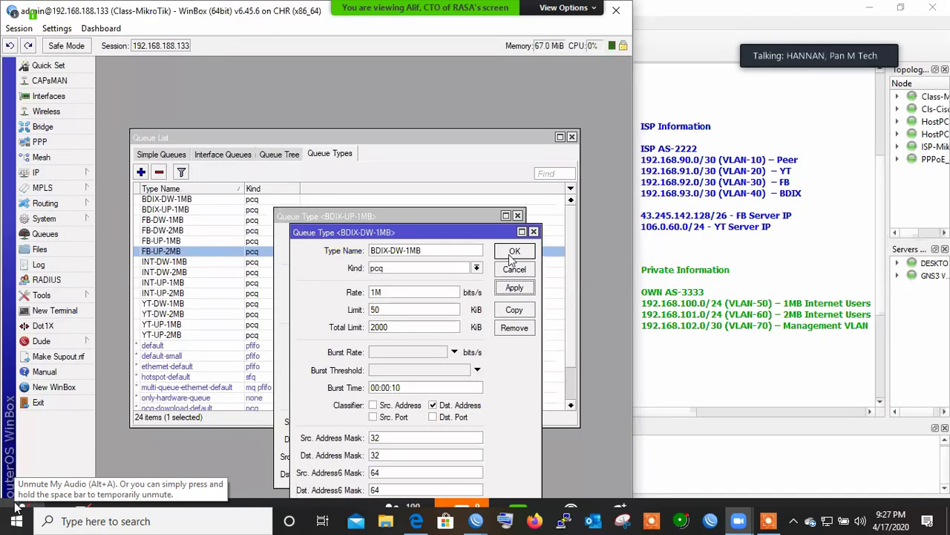
left_click(514, 253)
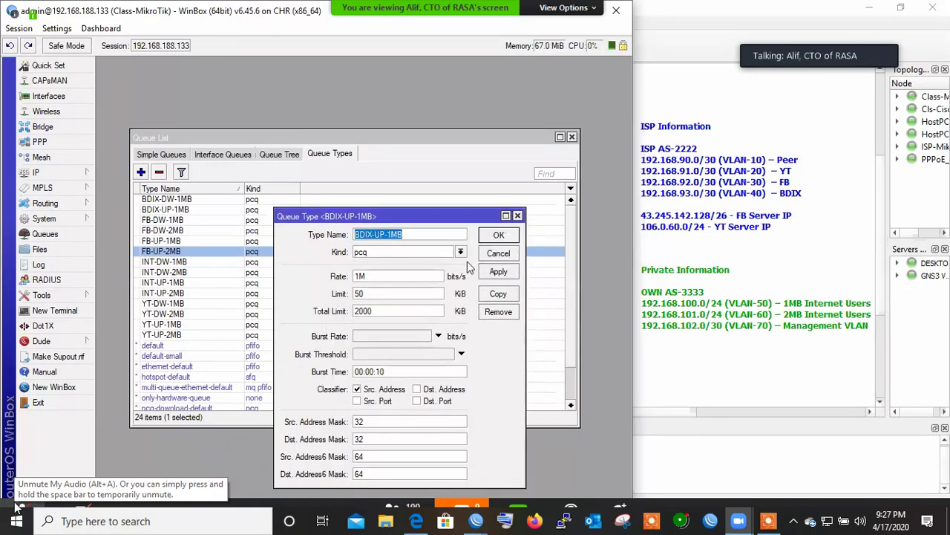
Duplicate BDIX-UP-1MB into a new BDIX-UP-2MB queue type.
left_click(498, 293)
key("ctrl+v")
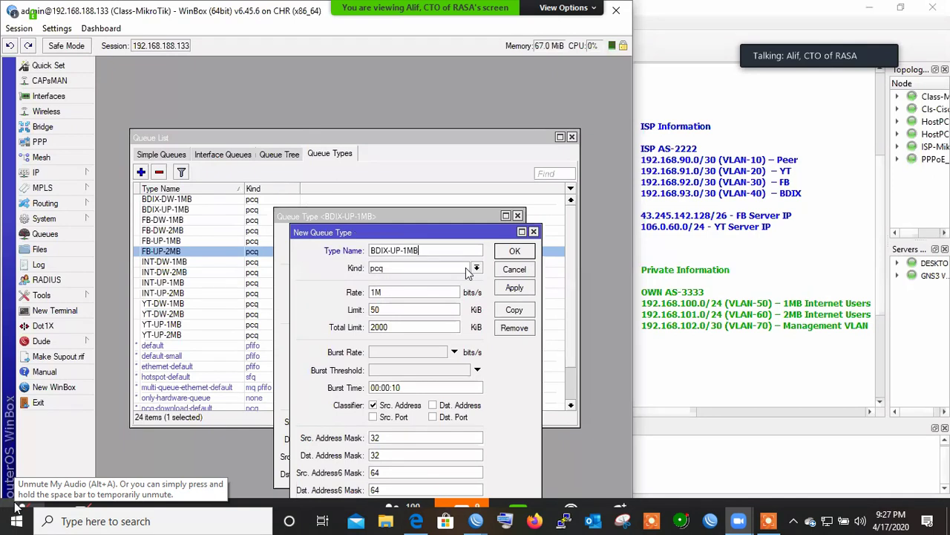
key("BackSpace")
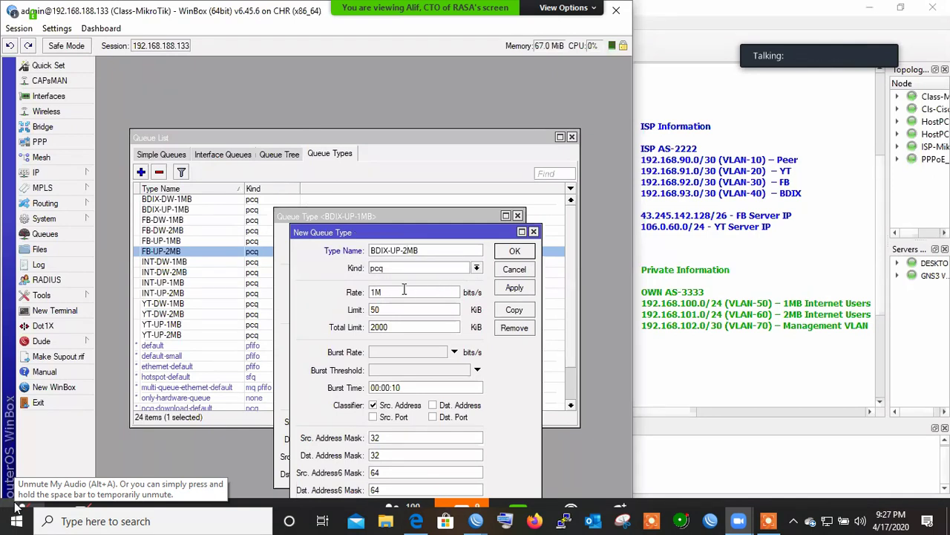
left_click(403, 289)
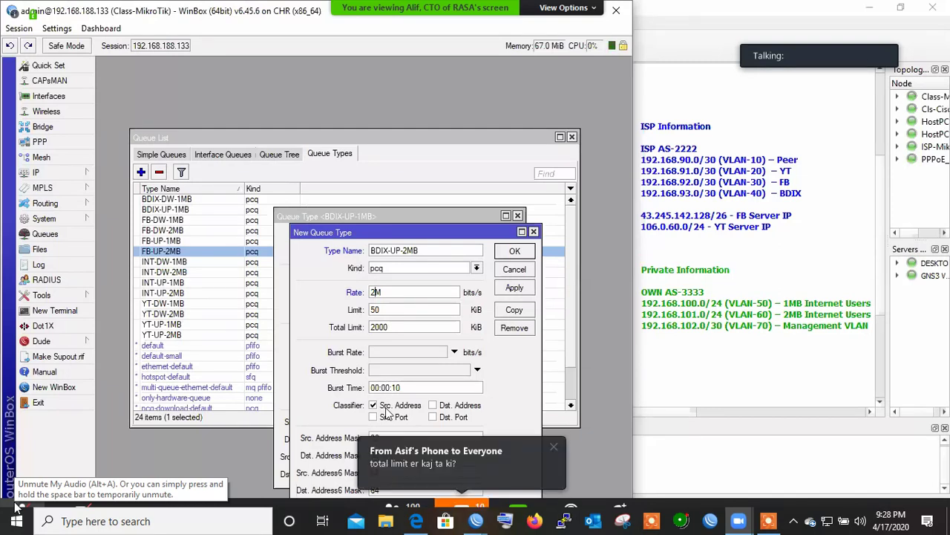
double_click(444, 251)
left_click(506, 292)
Copy BDIX-UP-2MB as BDIX-DW-2MB classified by destination address, and close the windows.
left_click(507, 310)
key("ctrl+v")
key("Left")
key("Left")
key("Left")
key("BackSpace")
key("BackSpace")
key("BackSpace")
type("DW-")
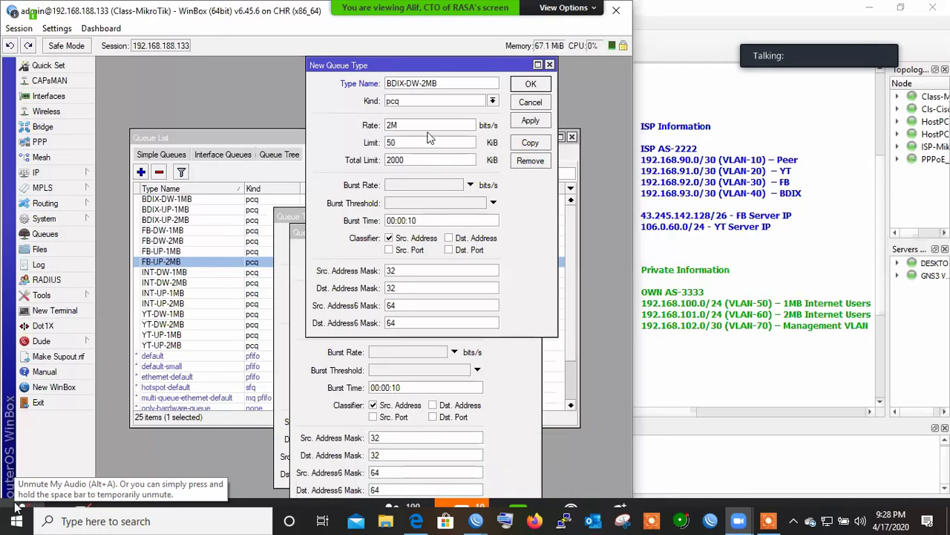
left_click(428, 242)
left_click(460, 241)
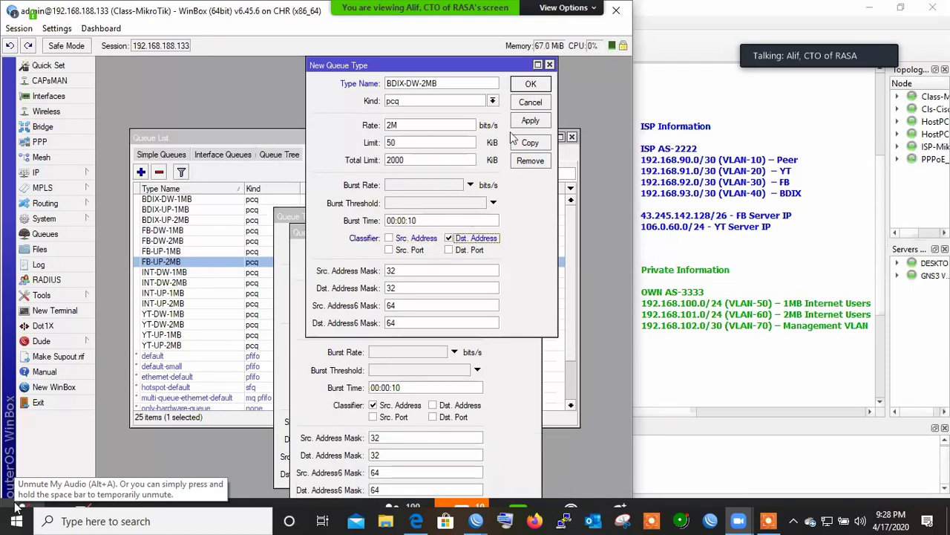
left_click(530, 83)
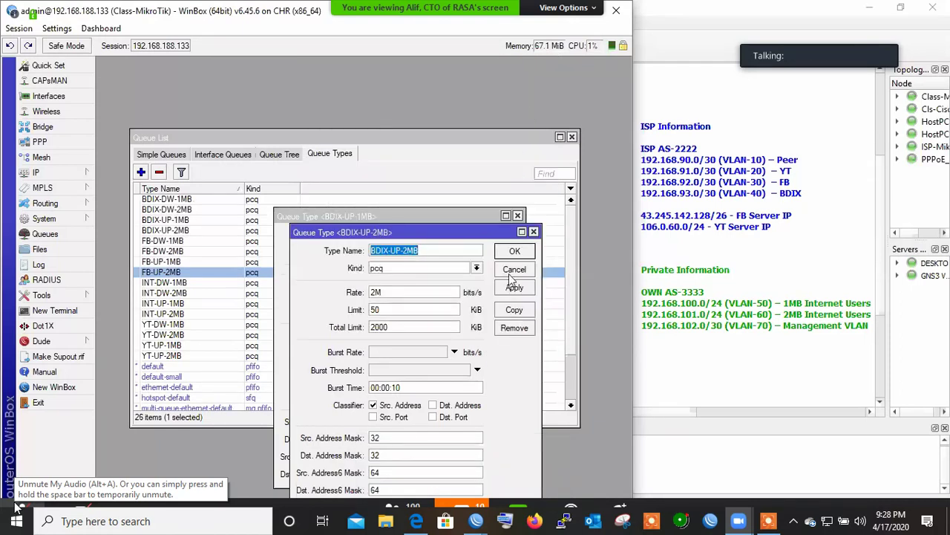
left_click(514, 268)
left_click(499, 252)
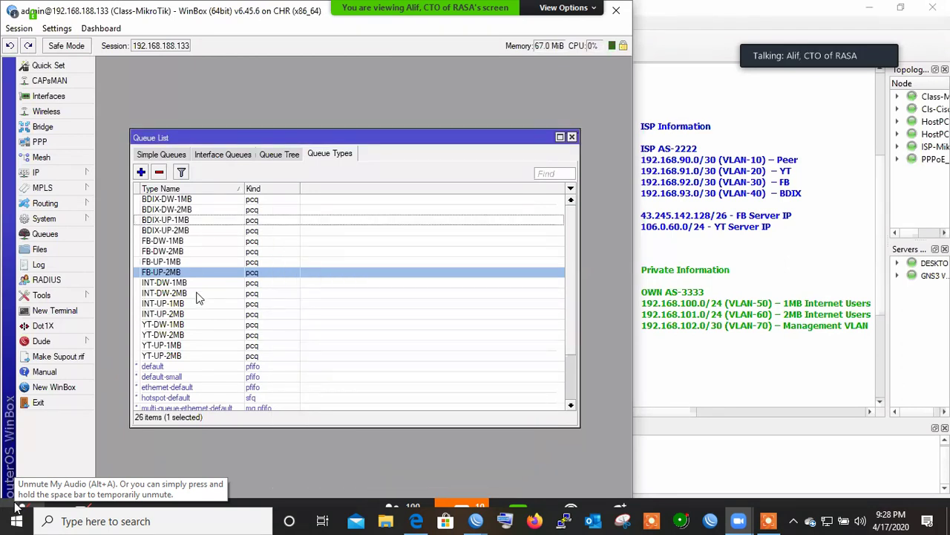
Start a new simple queue named INT-1MB.
left_click(164, 154)
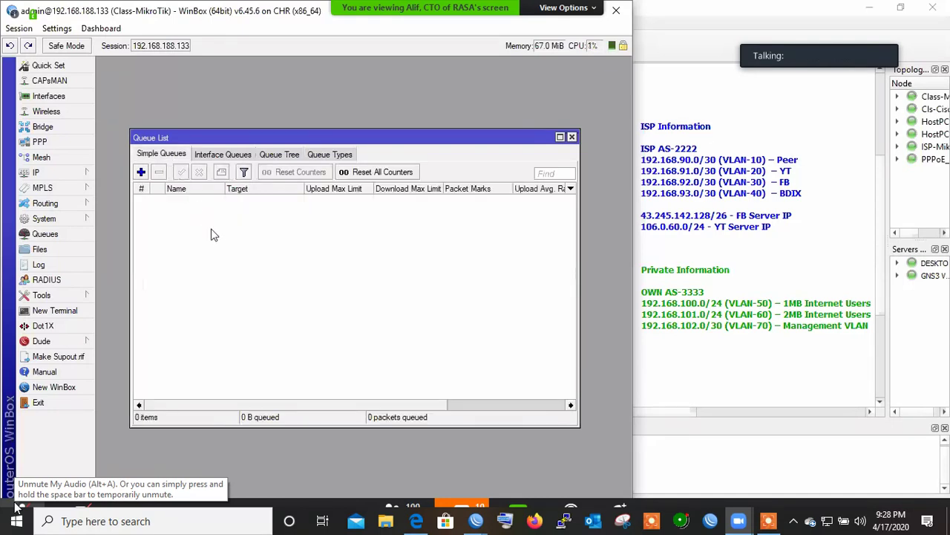
left_click(141, 173)
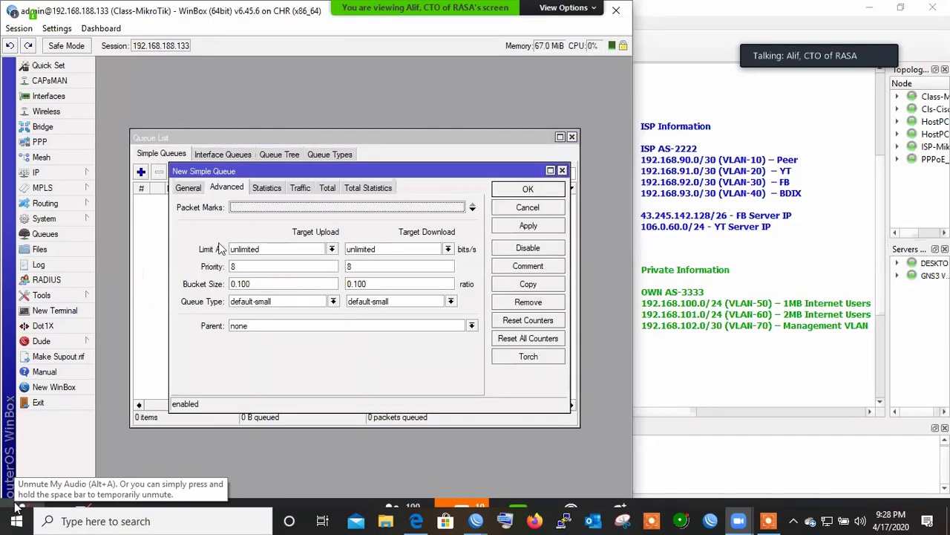
left_click(188, 187)
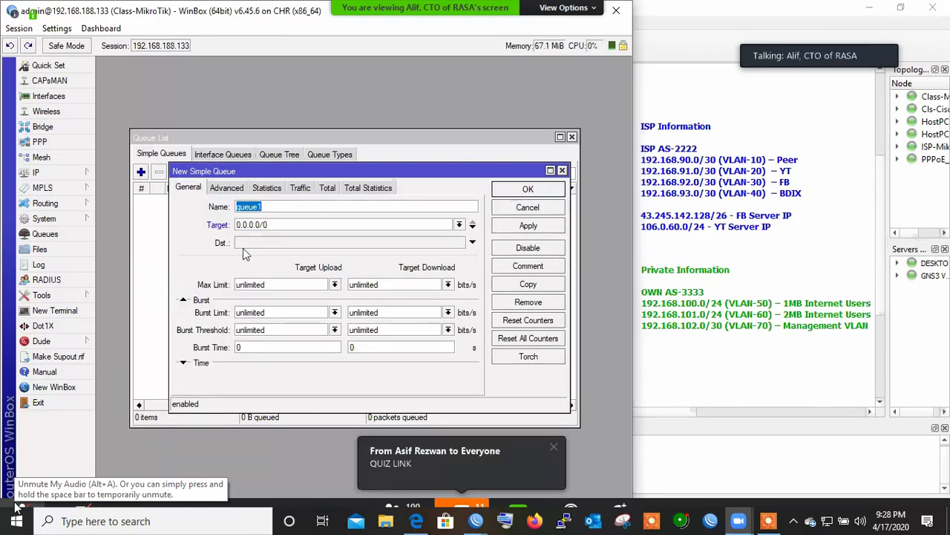
type("INT")
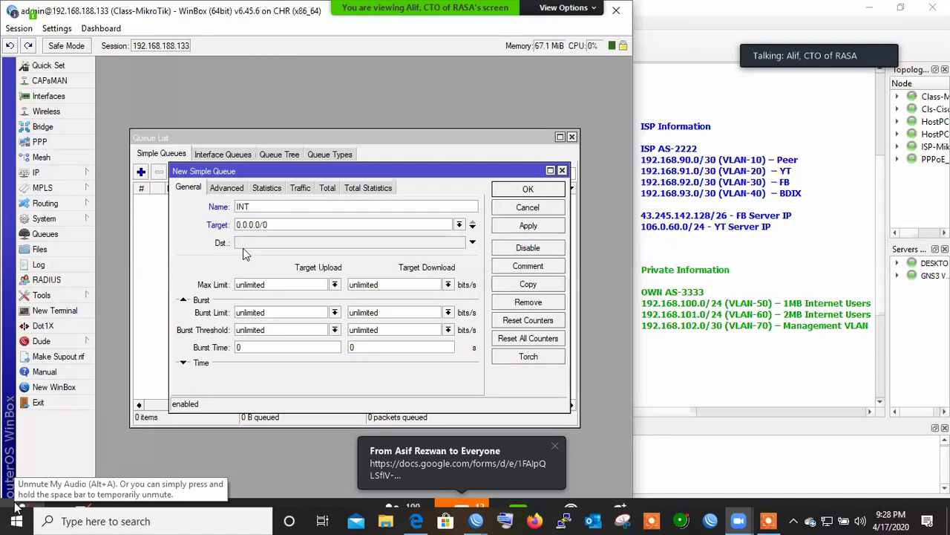
type("-1MB")
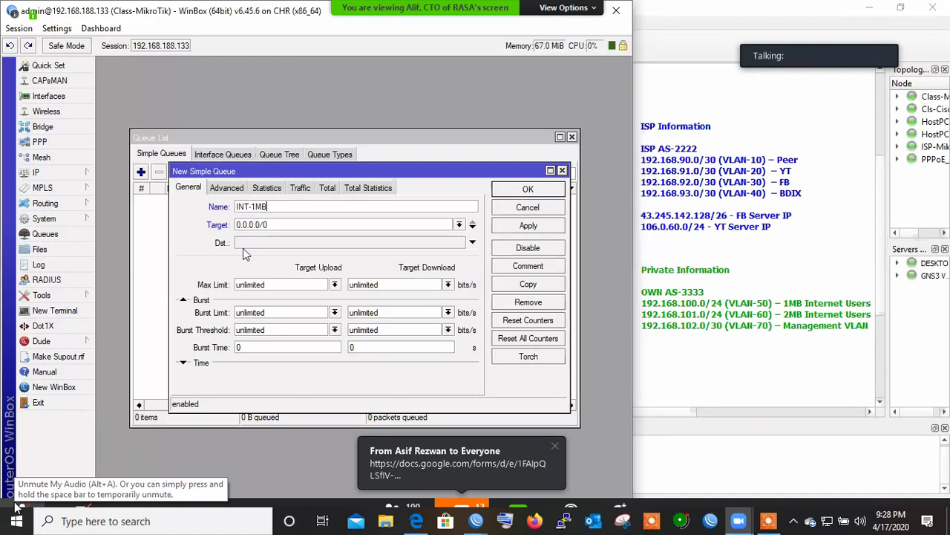
Copy the quiz link from the meeting group chat, then switch to the Gmail inbox.
left_click(461, 505)
left_click_drag(443, 301, 366, 248)
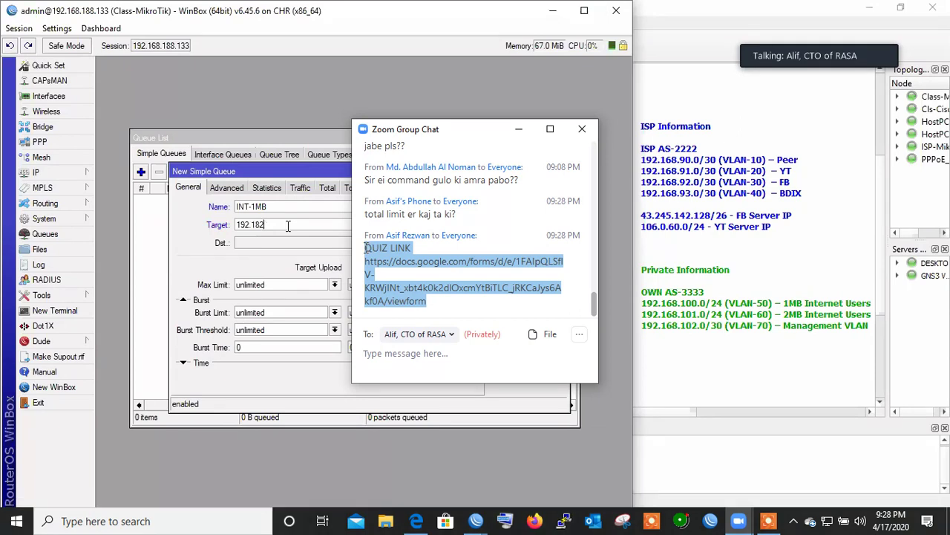
right_click(376, 250)
left_click(412, 265)
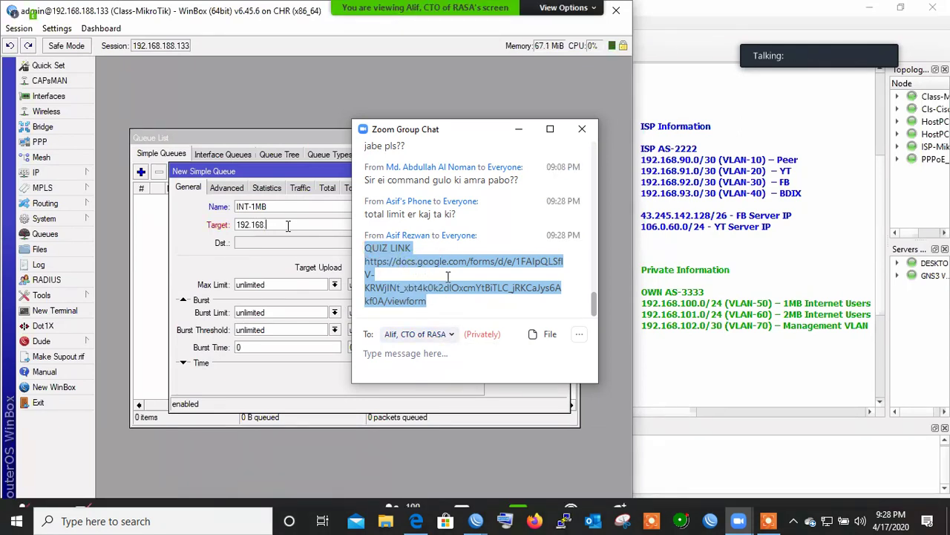
left_click(582, 131)
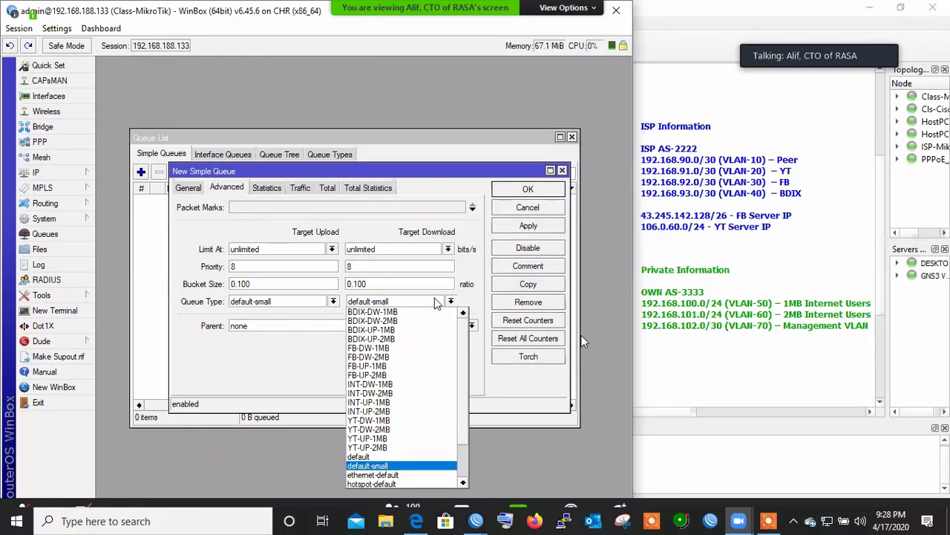
left_click(416, 520)
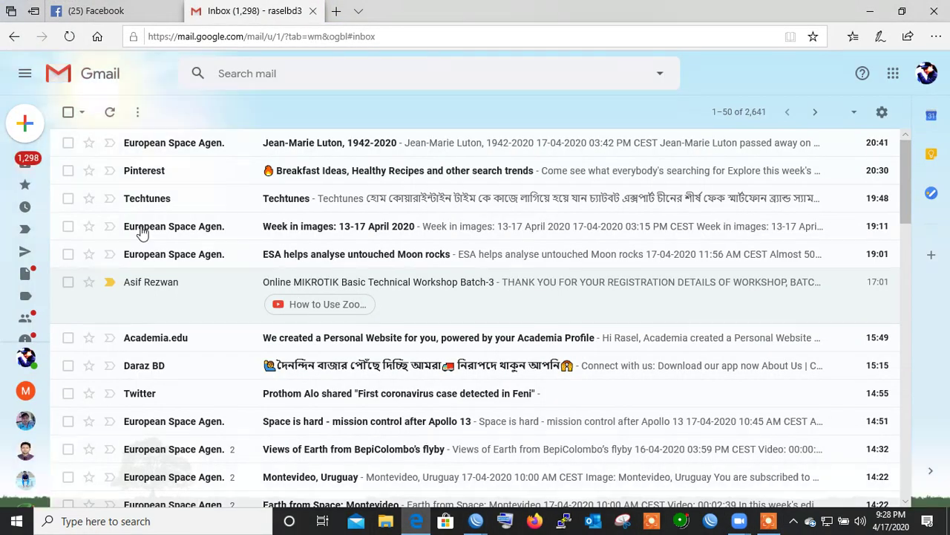
Reload the Gmail inbox and minimize the browser window.
left_click(69, 36)
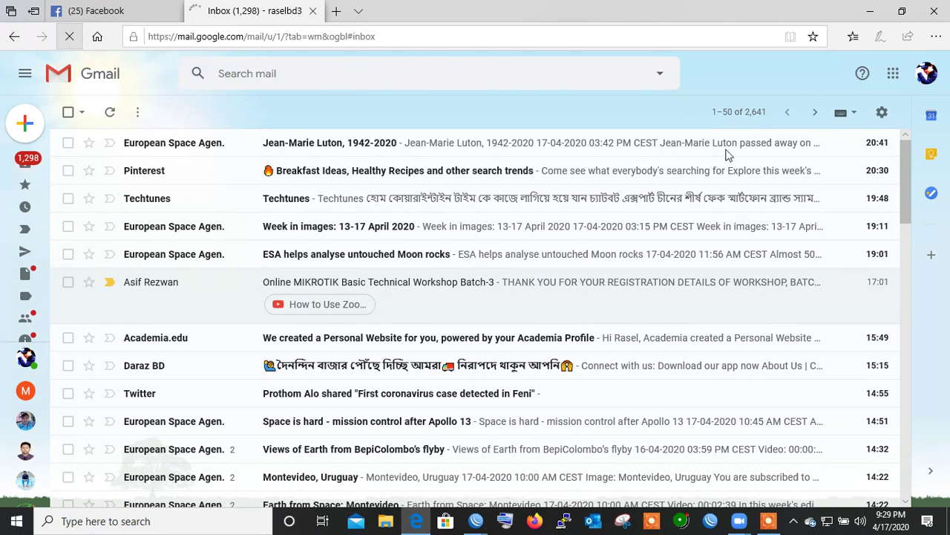
left_click(873, 10)
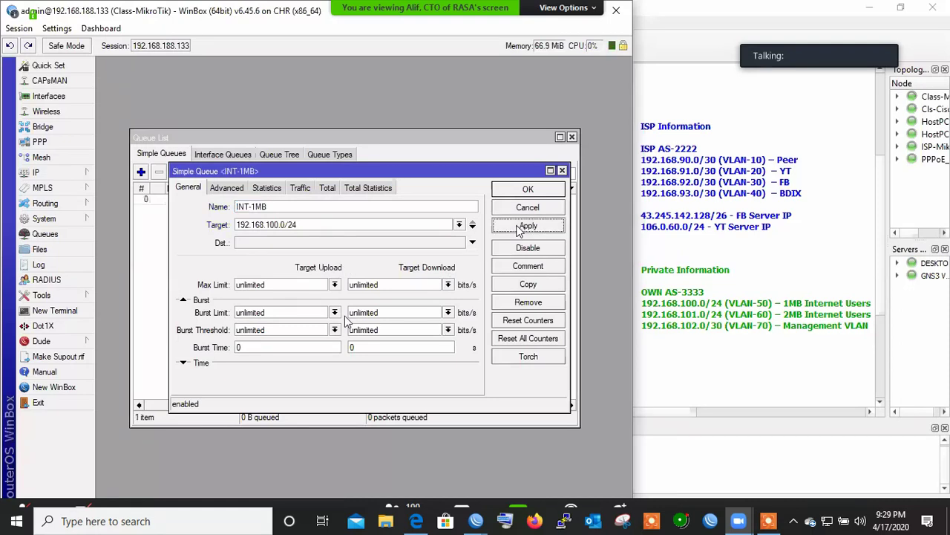
Add simple queue INT-2MB with its target starting 192.168.1, then exit full-screen meeting view.
double_click(384, 205)
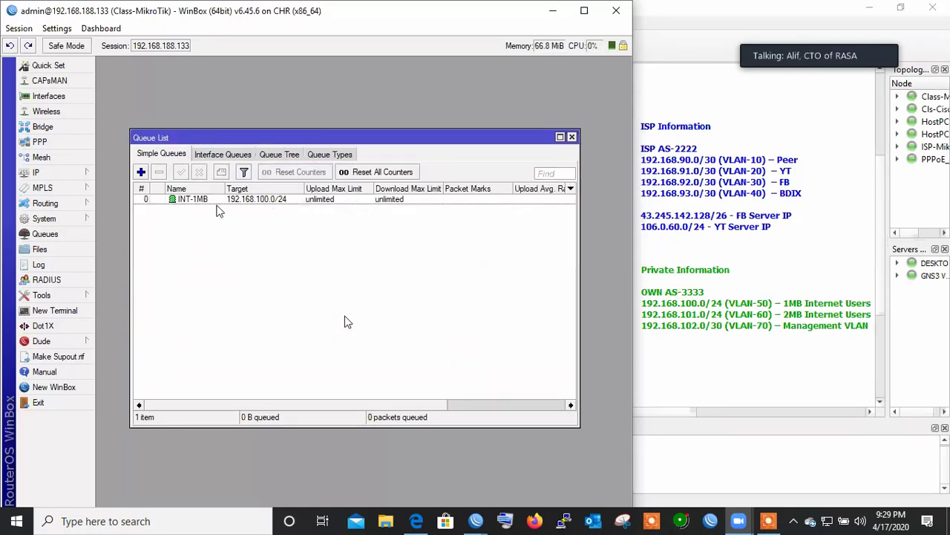
left_click(141, 172)
type("INT-")
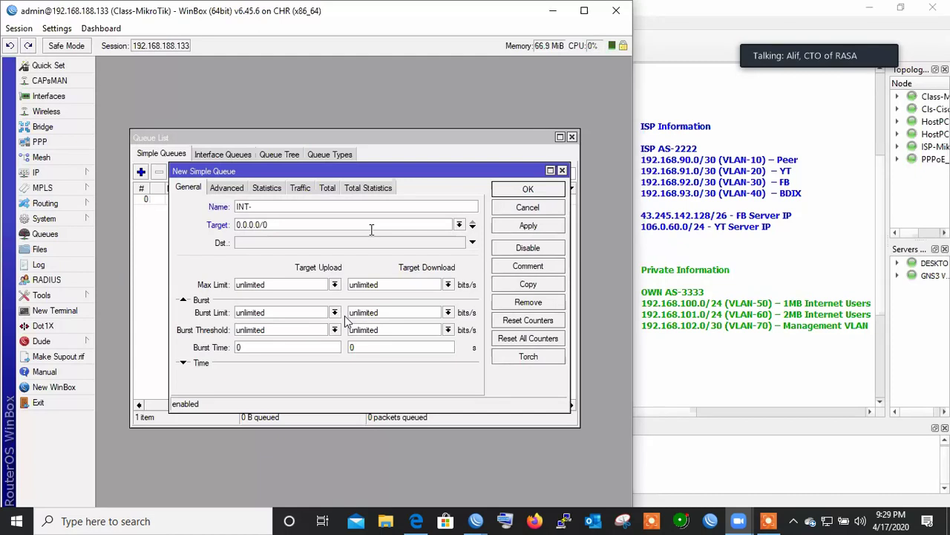
type("2MB")
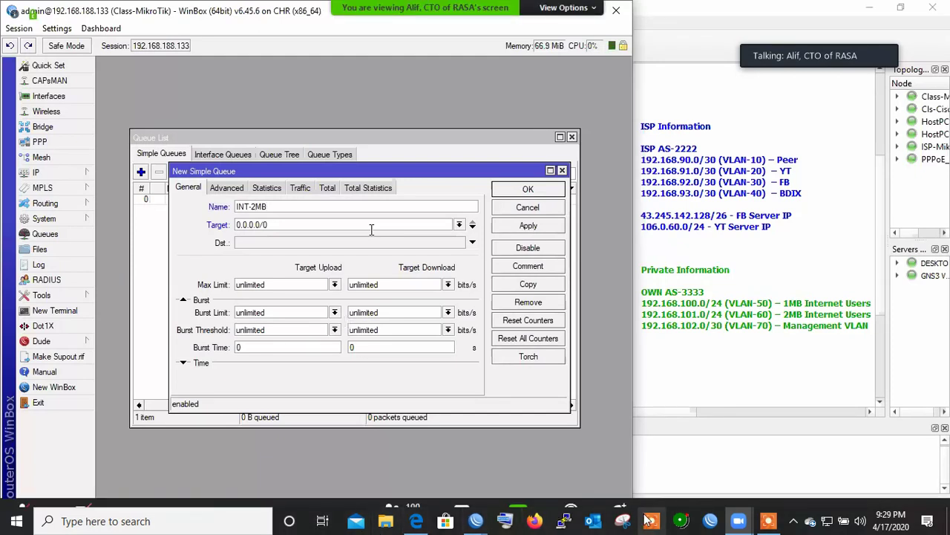
double_click(371, 227)
type("192.168.1")
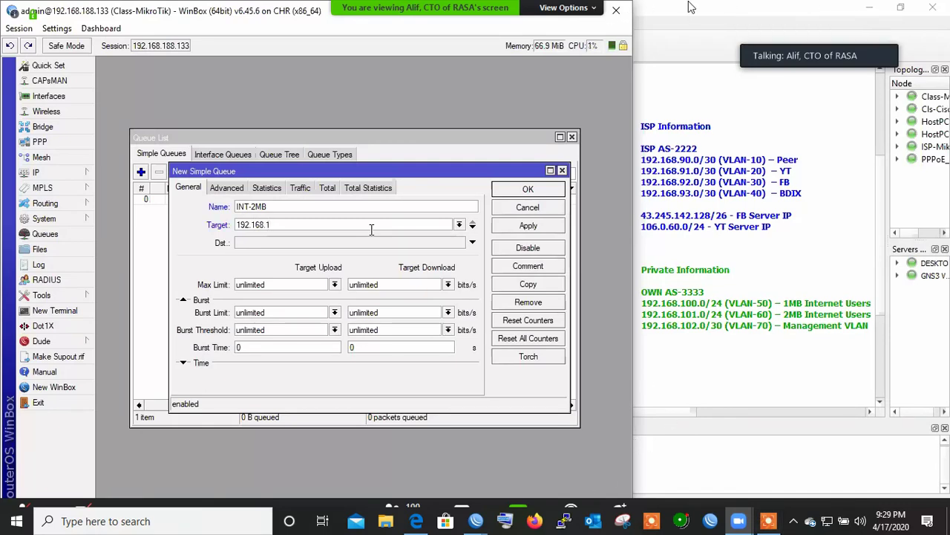
key("Escape")
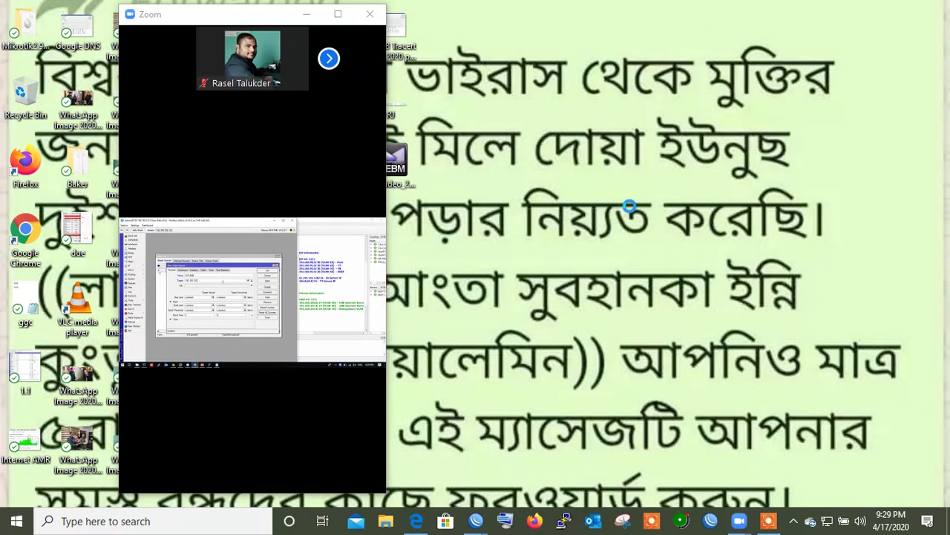
Create a new desktop text document and paste the quiz link into it.
right_click(671, 323)
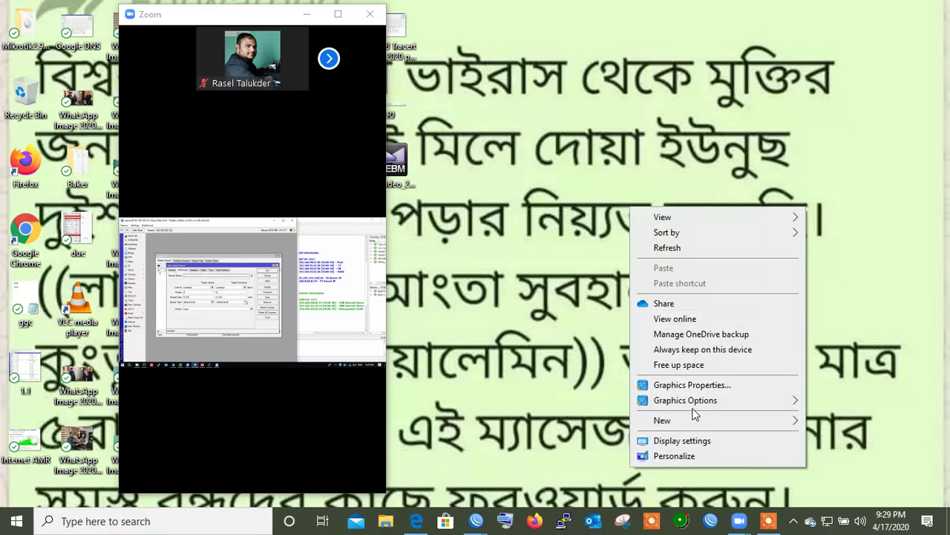
left_click(654, 420)
left_click(511, 359)
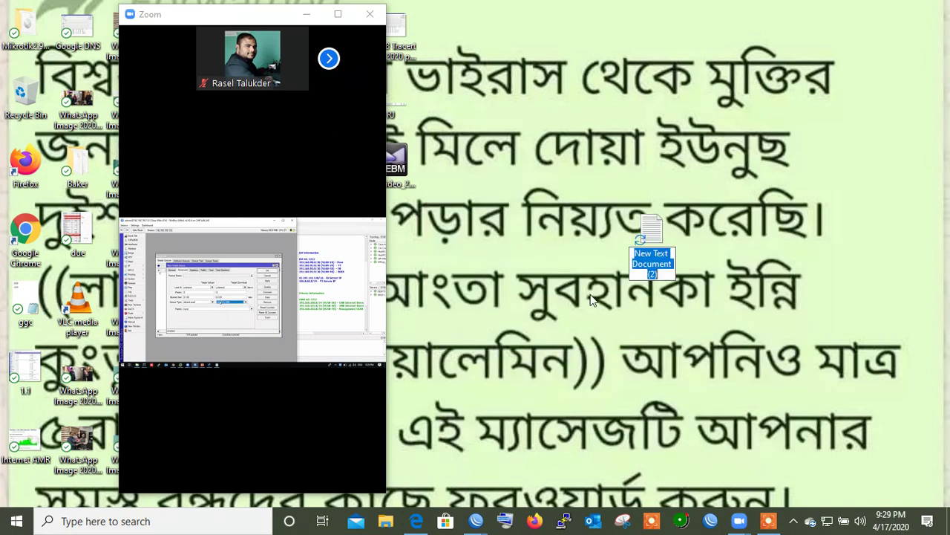
key("Return")
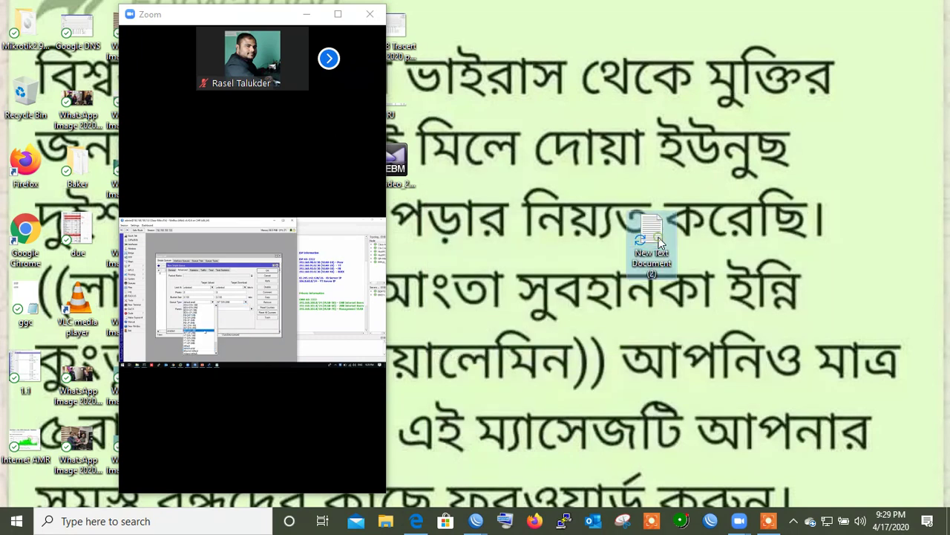
double_click(624, 276)
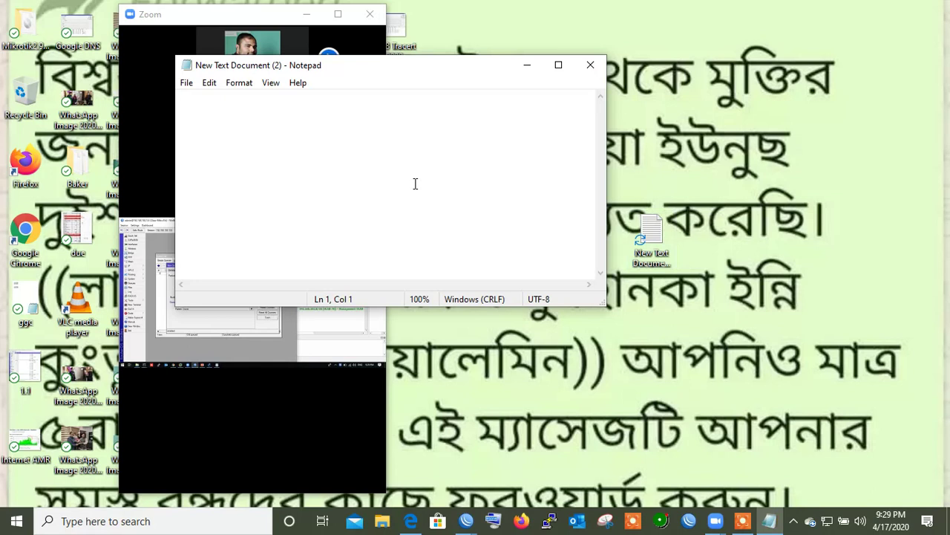
right_click(414, 185)
left_click(447, 244)
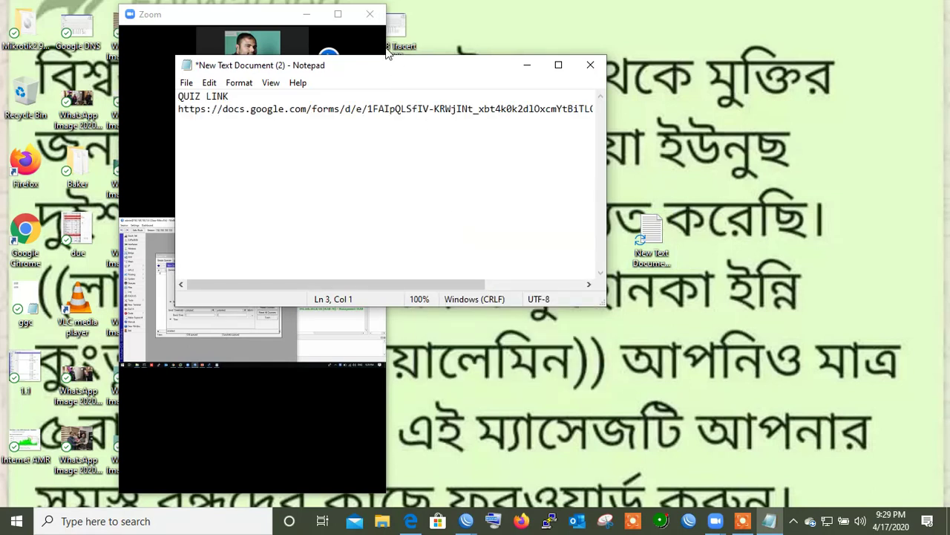
Restore the meeting window and show the shared screen full screen.
left_click(322, 28)
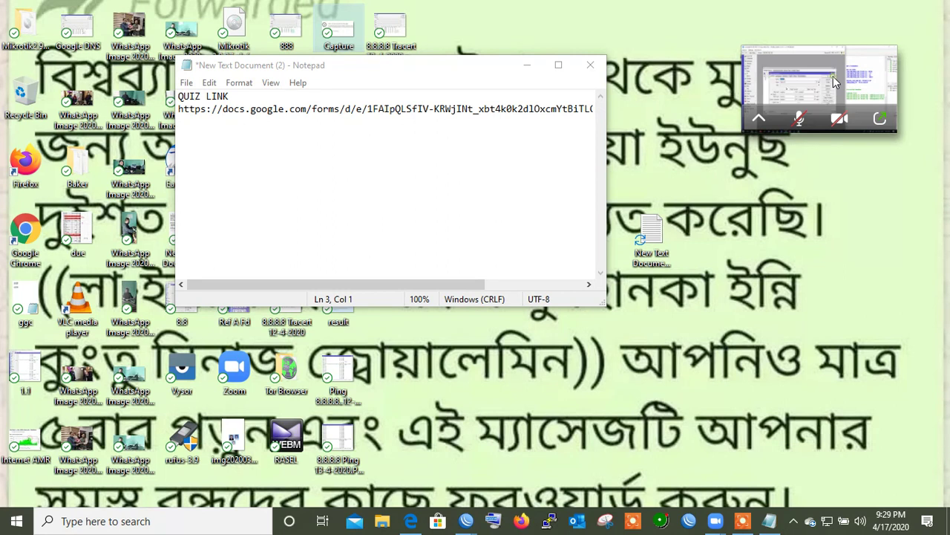
left_click(880, 118)
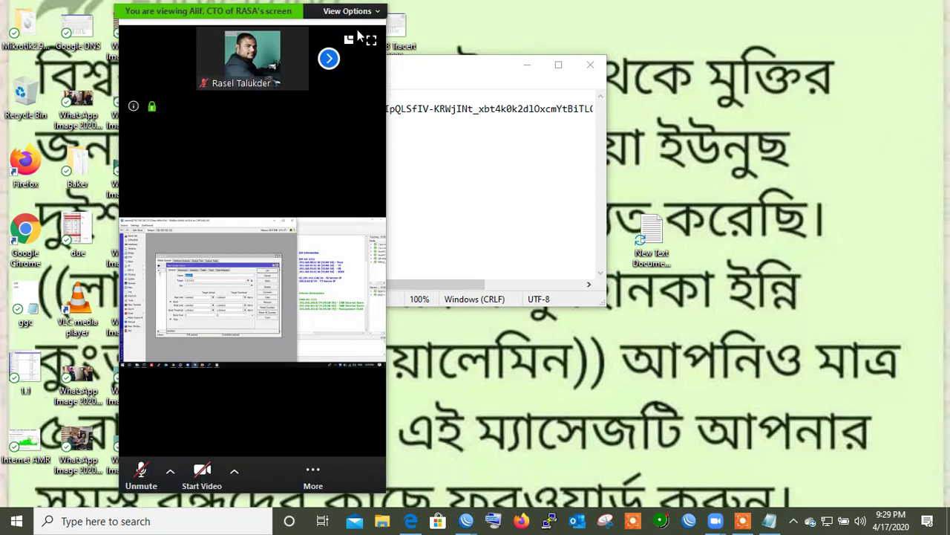
left_click(371, 41)
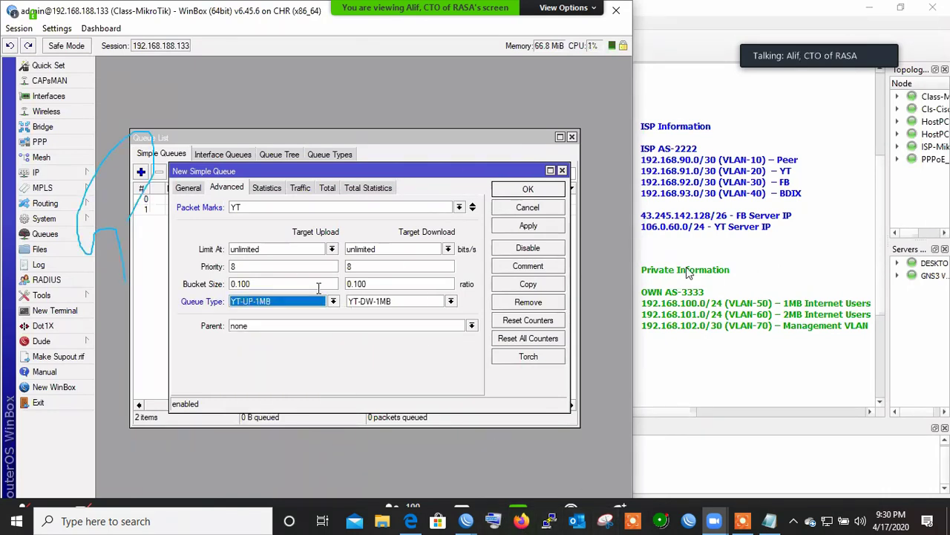
Copy the quiz link from the meeting chat again, then apply and close the YT-1MB queue.
left_click(476, 507)
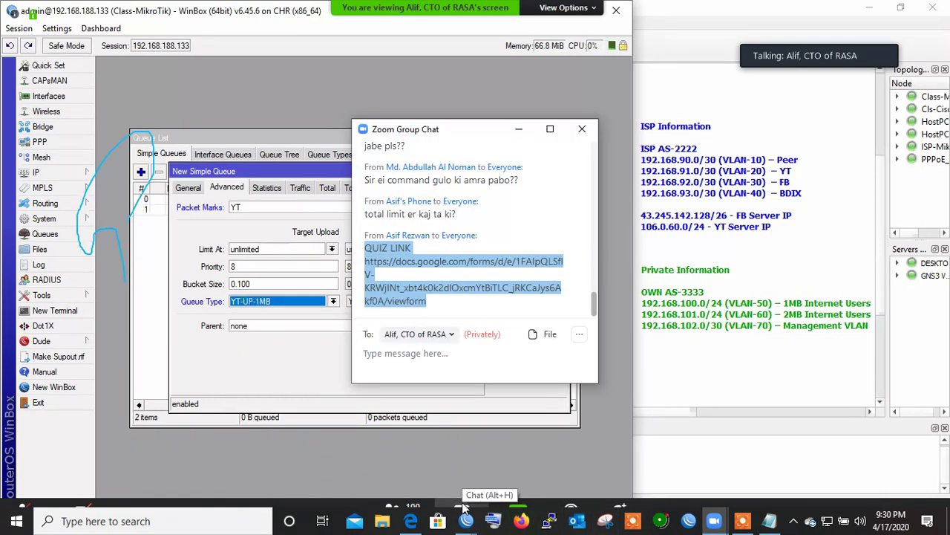
right_click(453, 269)
left_click(472, 273)
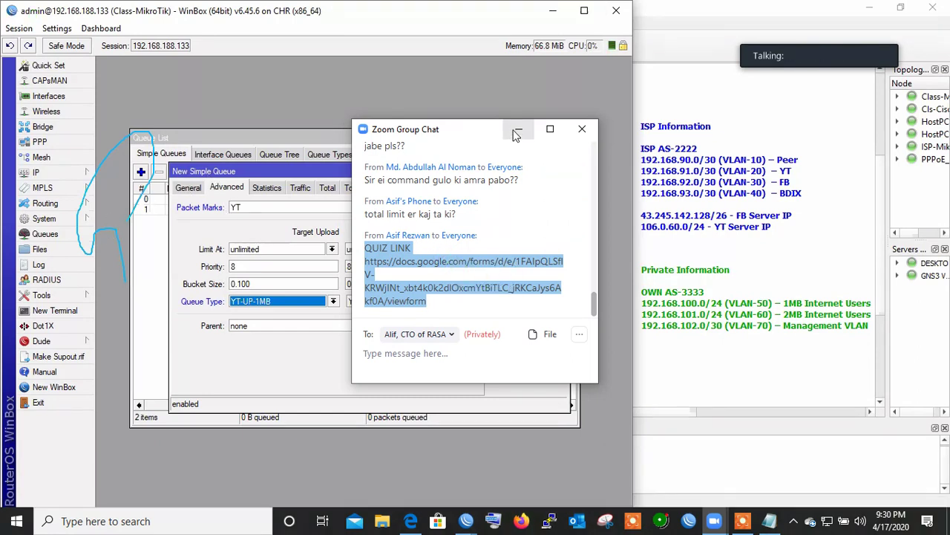
left_click(518, 129)
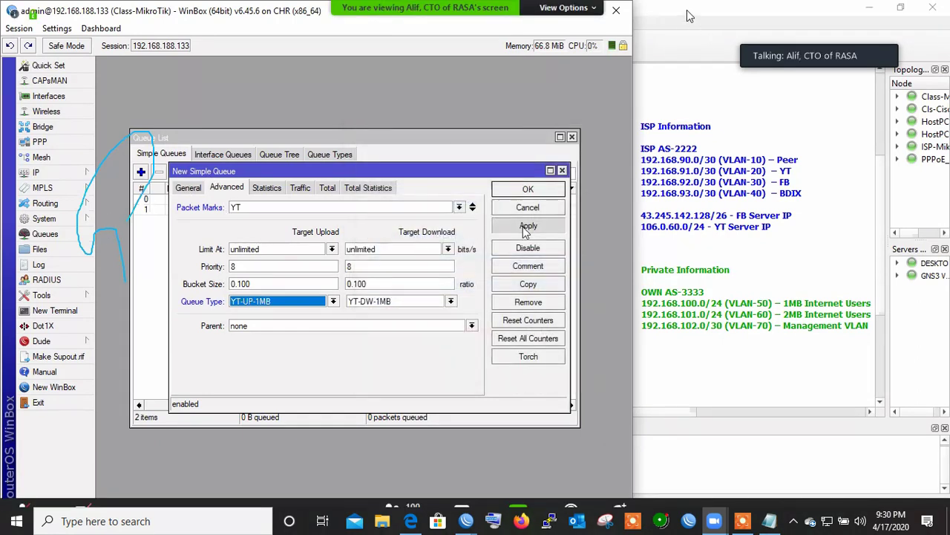
left_click(524, 226)
left_click(524, 188)
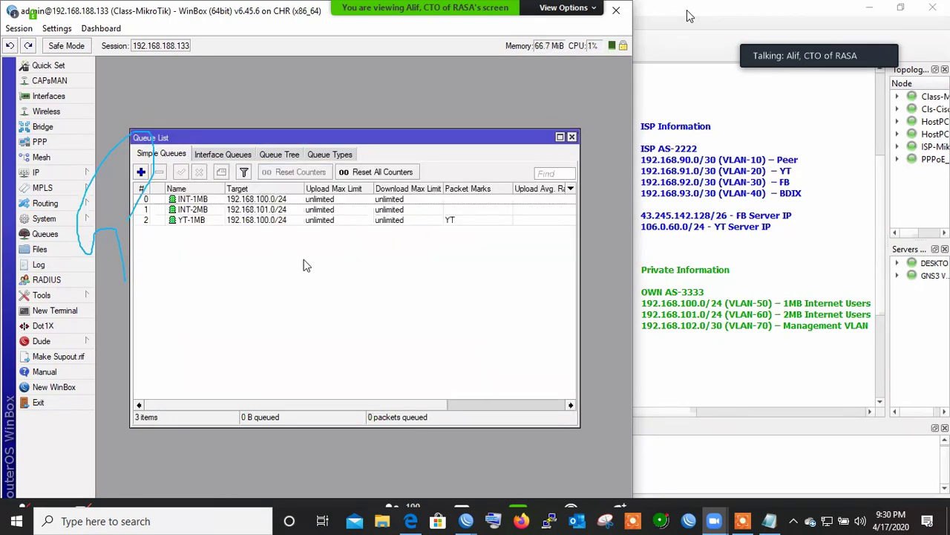
left_click_drag(335, 140, 367, 139)
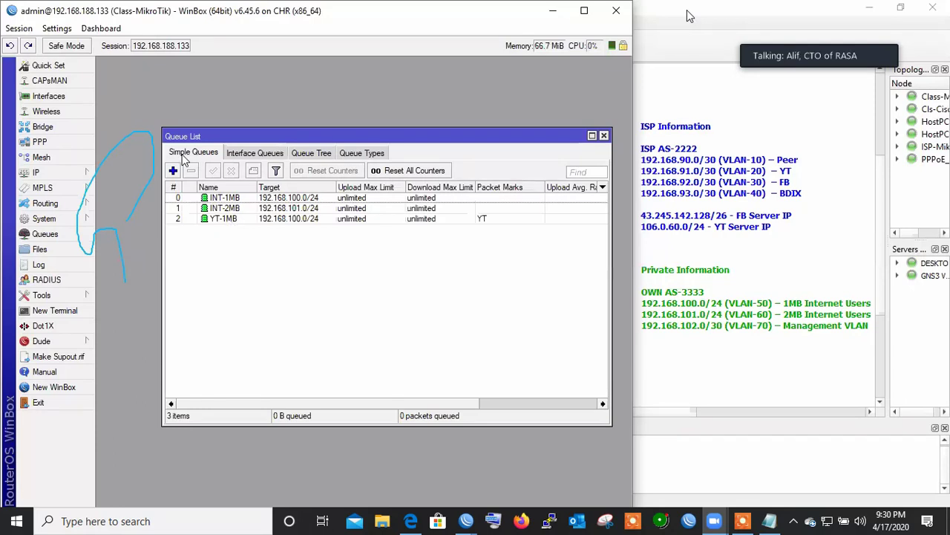
left_click(172, 171)
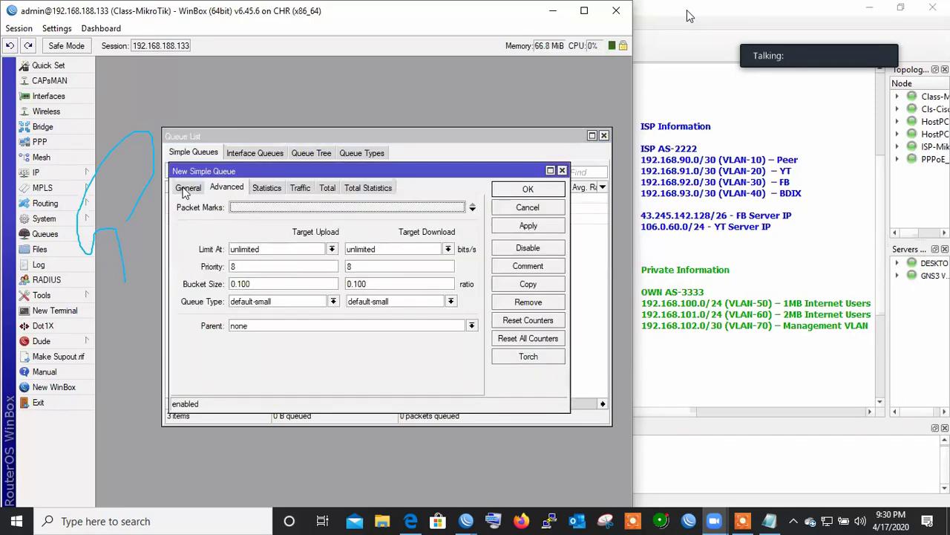
left_click(181, 188)
type("YT")
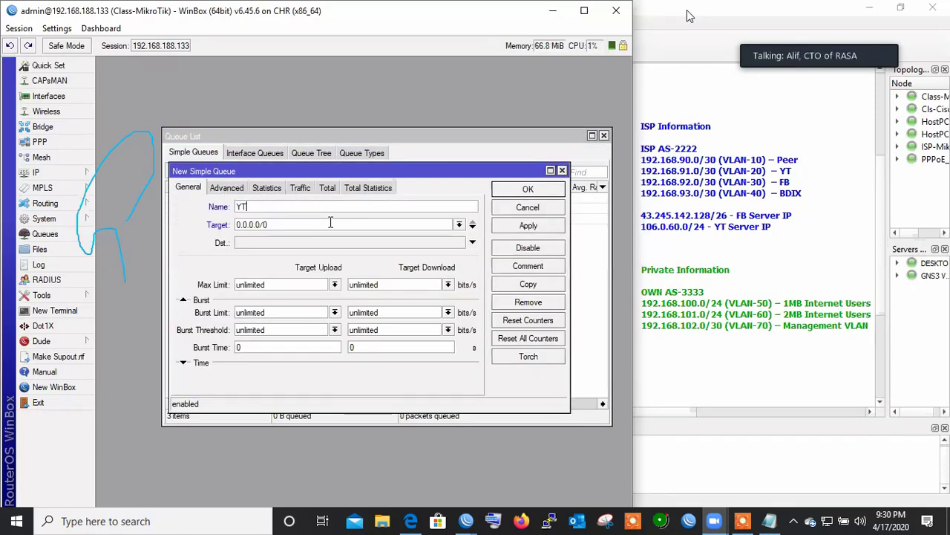
type("-")
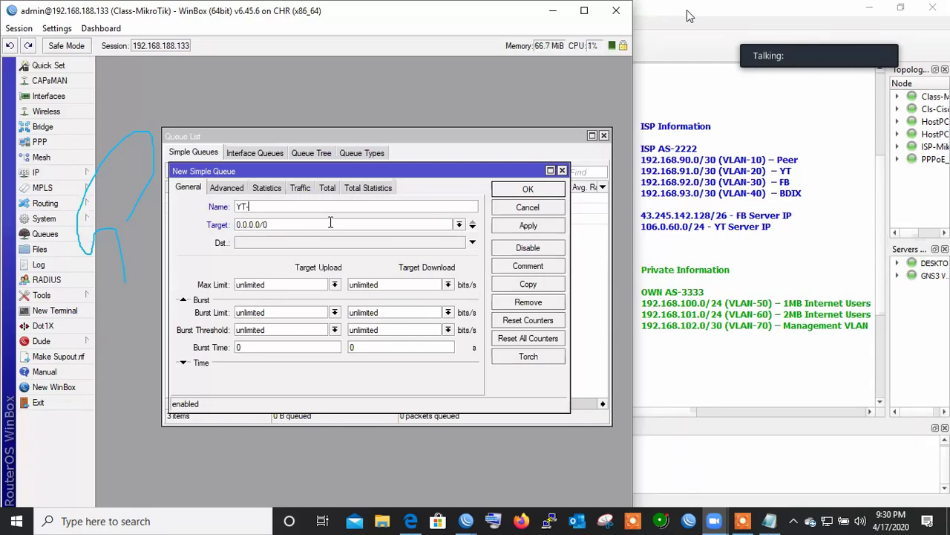
type("2MB")
key("Tab")
type("192.168.10")
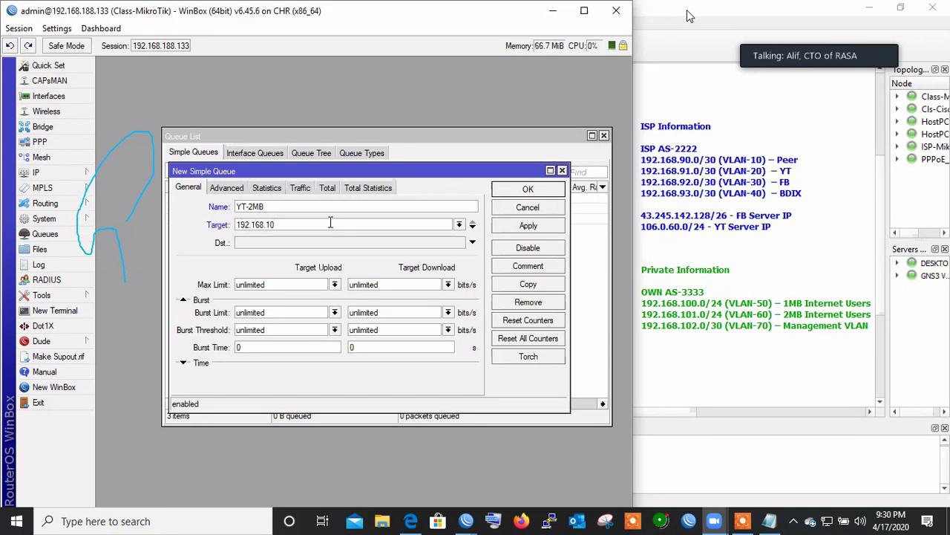
type("2.0/24")
left_click(235, 190)
left_click(251, 208)
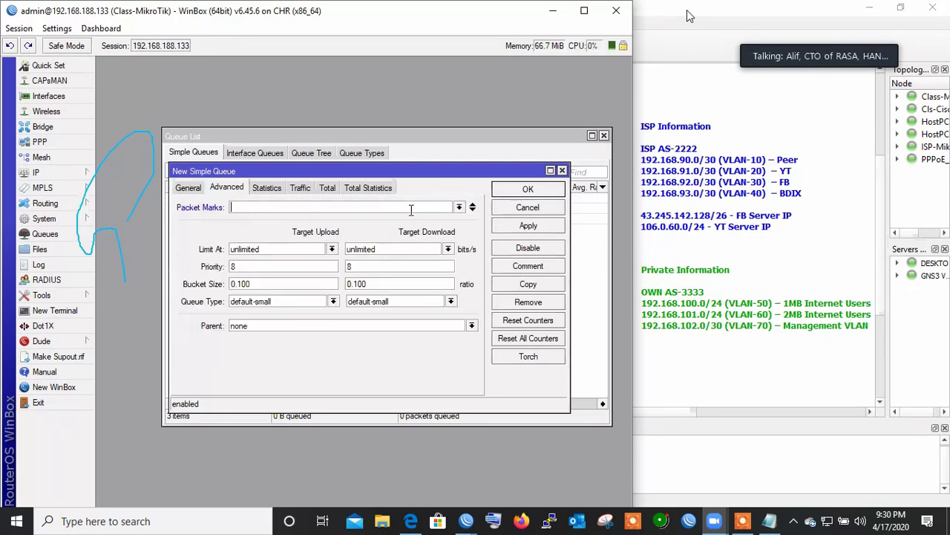
left_click(459, 207)
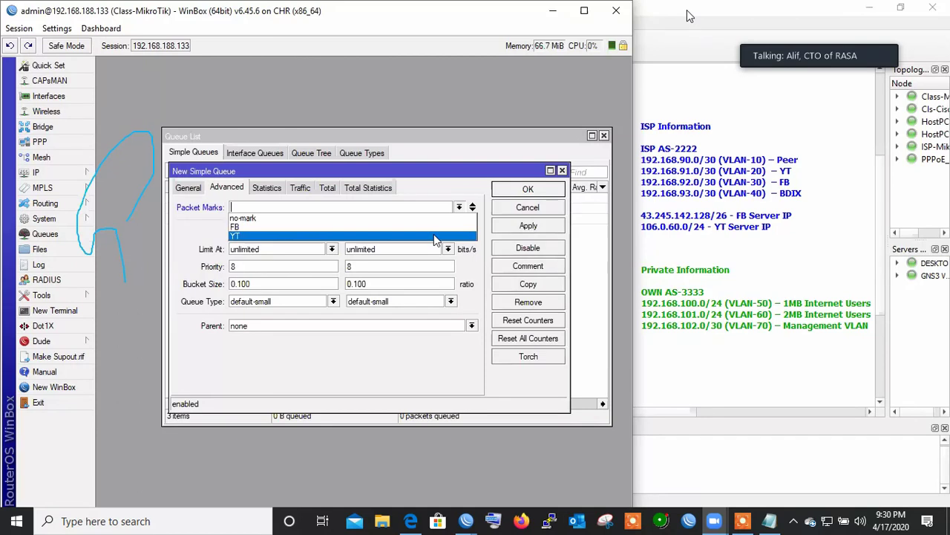
left_click(434, 234)
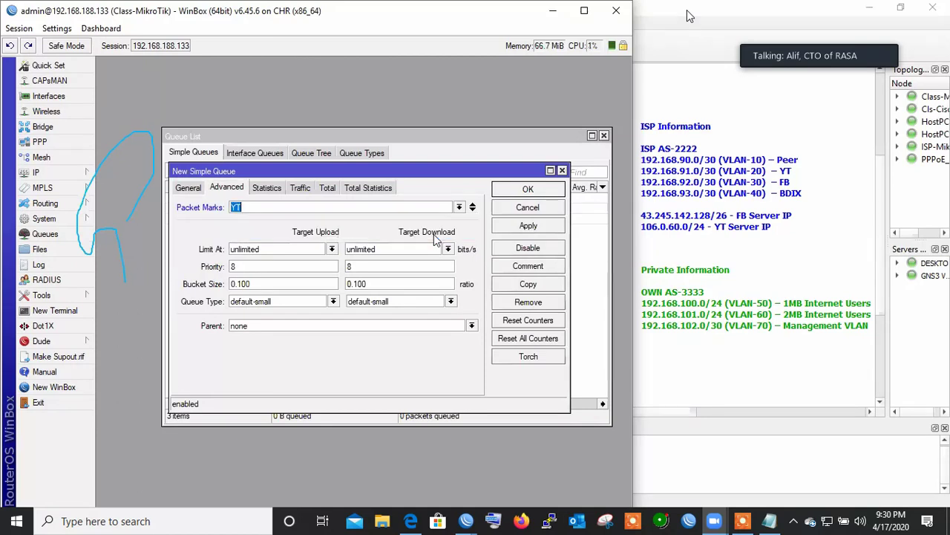
left_click(450, 301)
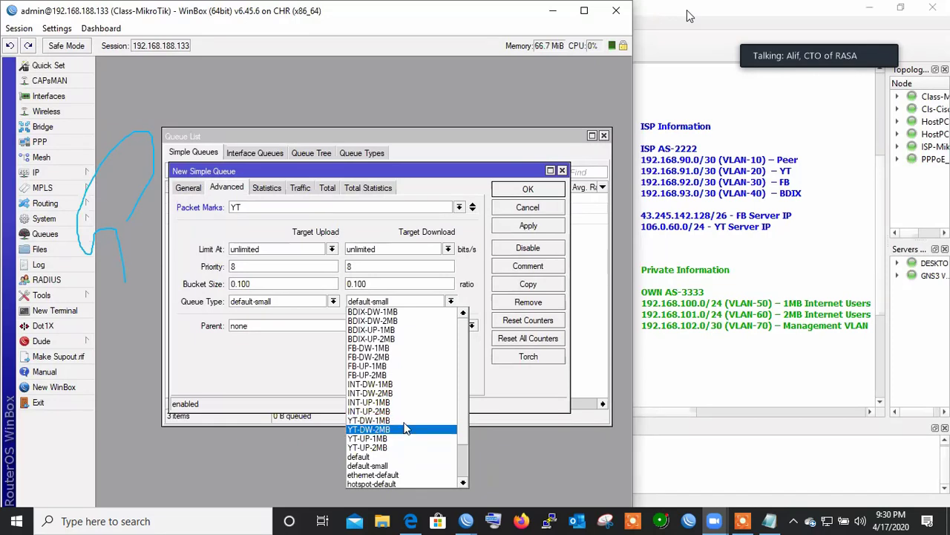
left_click(406, 430)
left_click(333, 300)
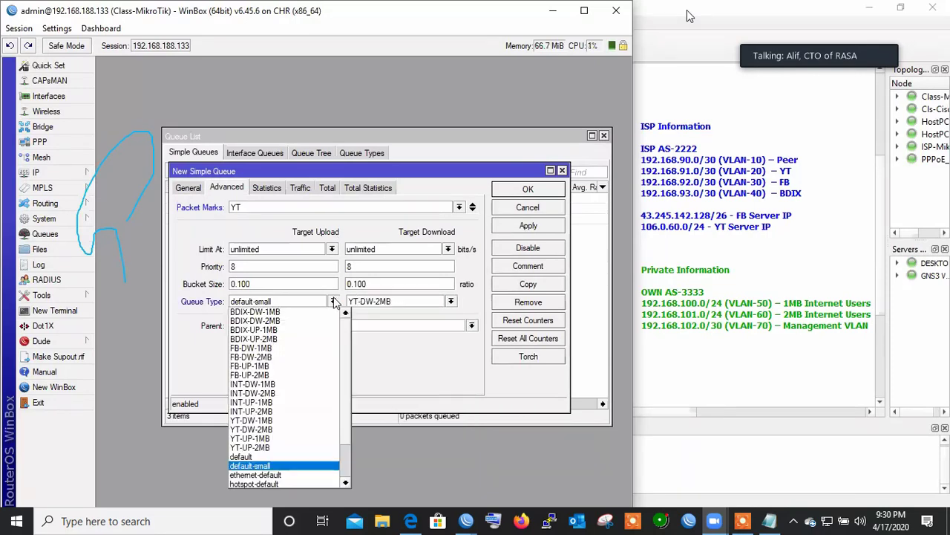
left_click(310, 447)
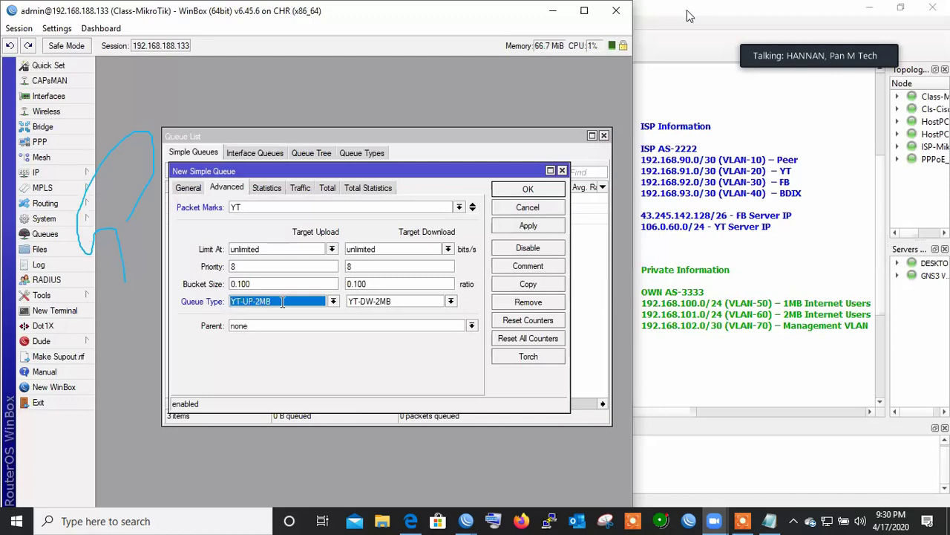
left_click(191, 187)
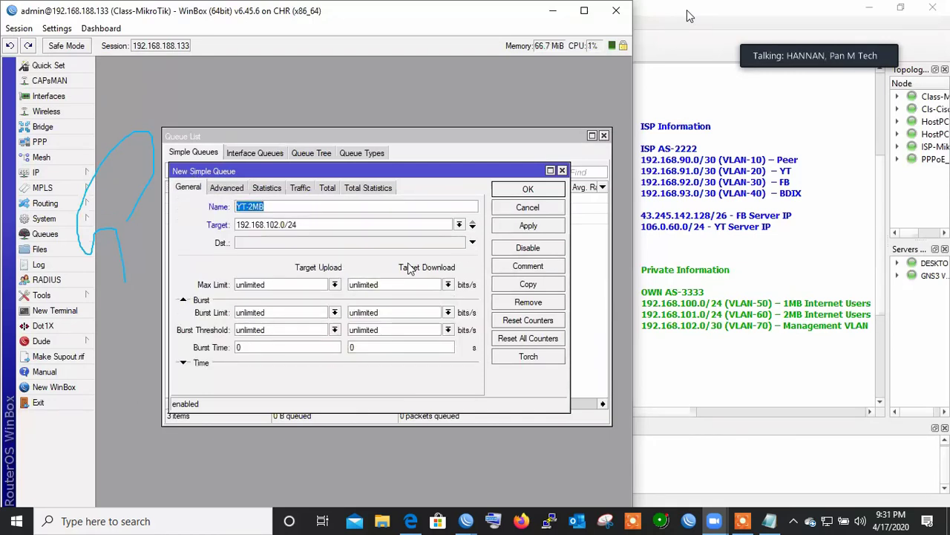
left_click(527, 190)
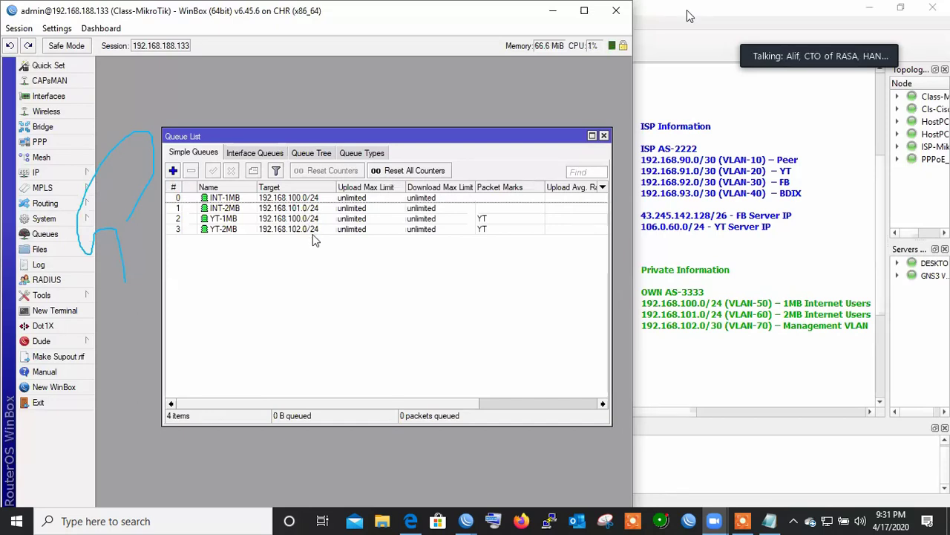
key("Insert")
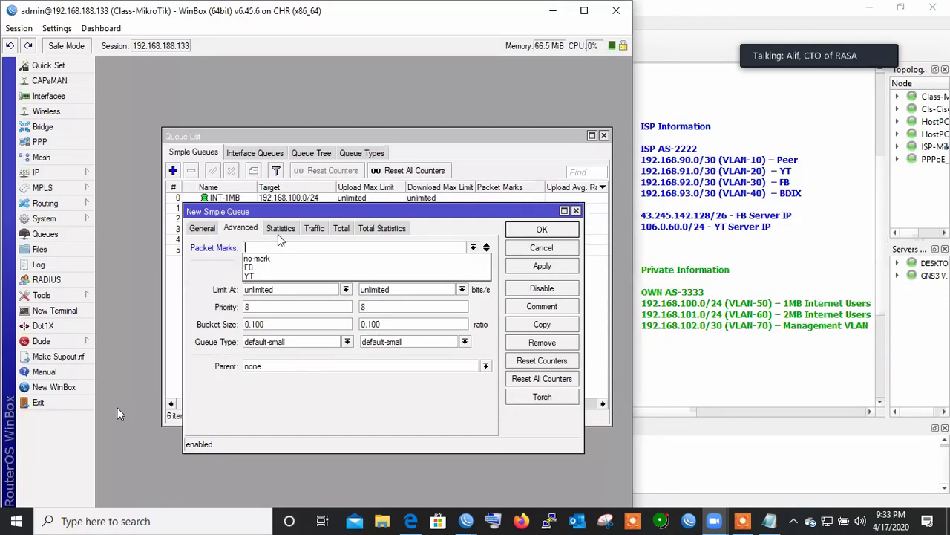
Set the queue's destination to the BDIX address list.
left_click(217, 260)
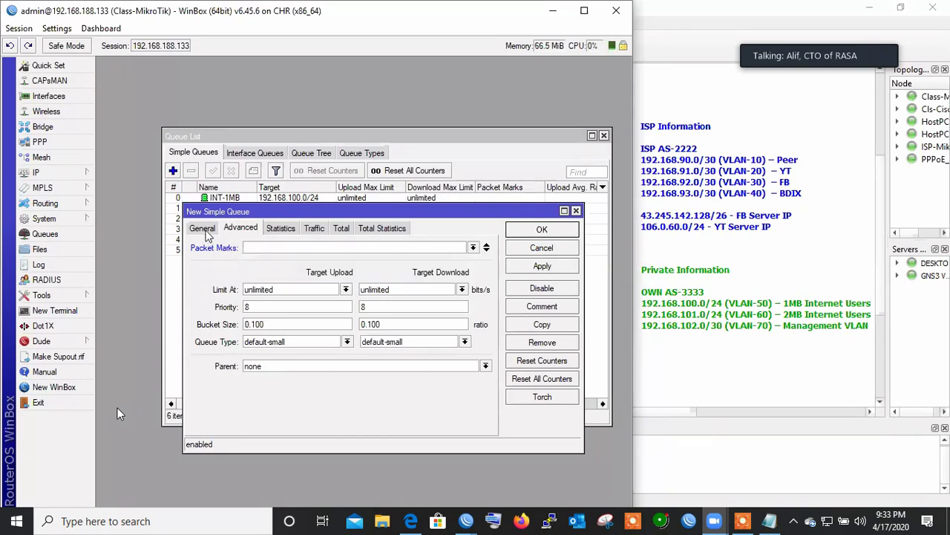
left_click(203, 228)
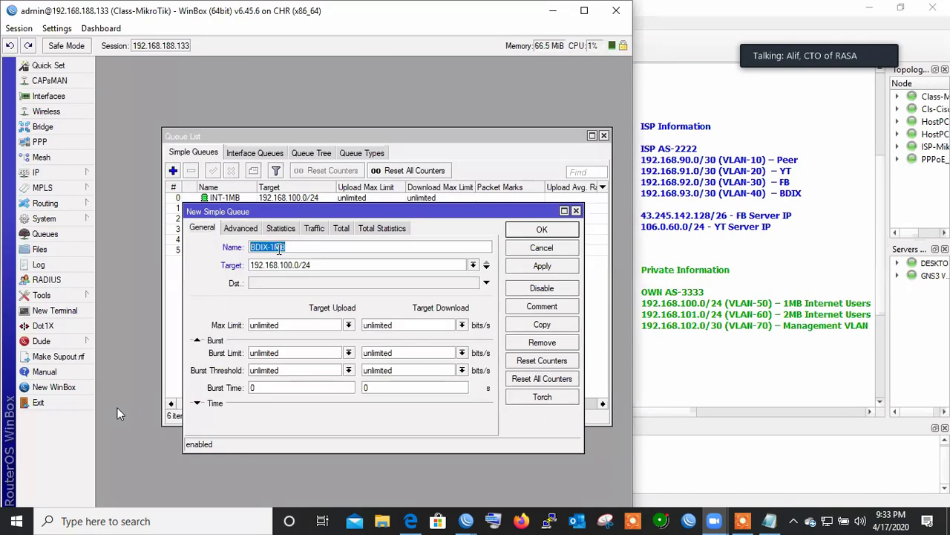
left_click(344, 284)
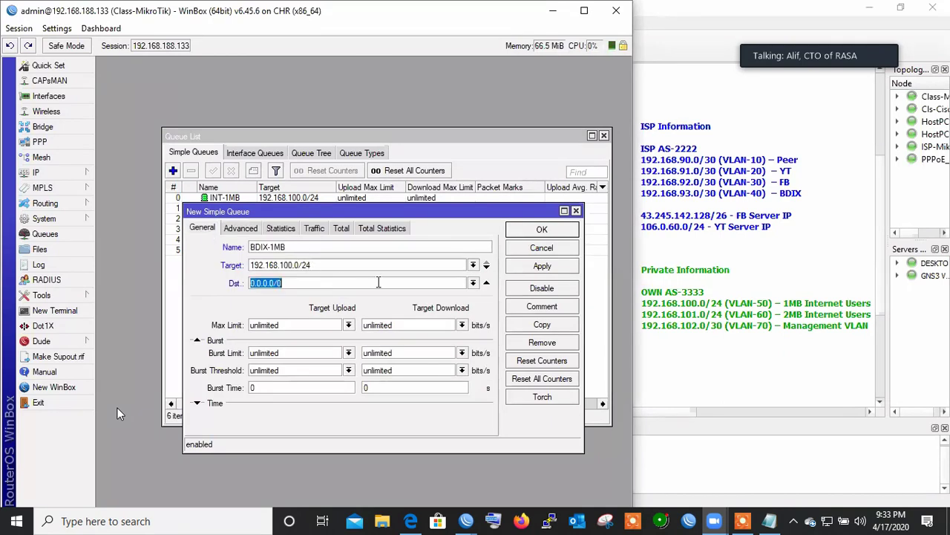
left_click(476, 285)
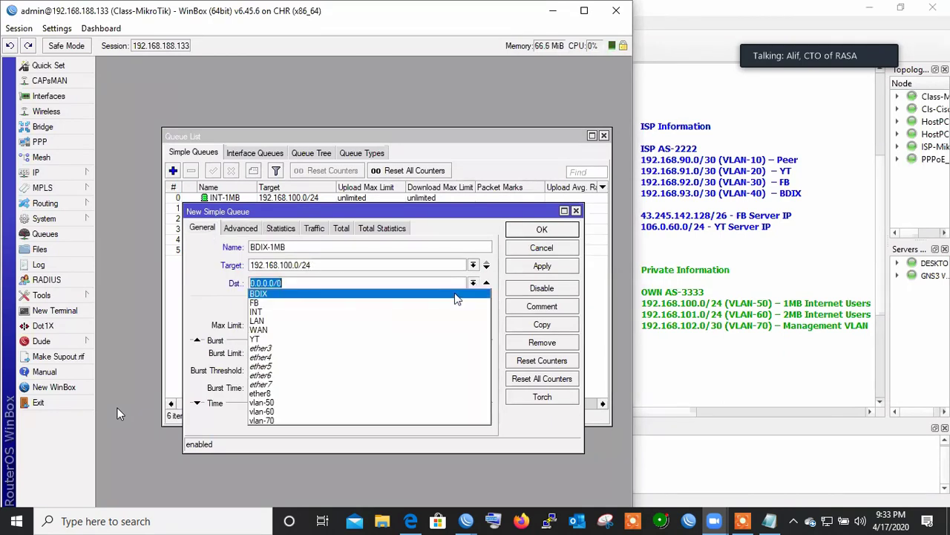
left_click(320, 293)
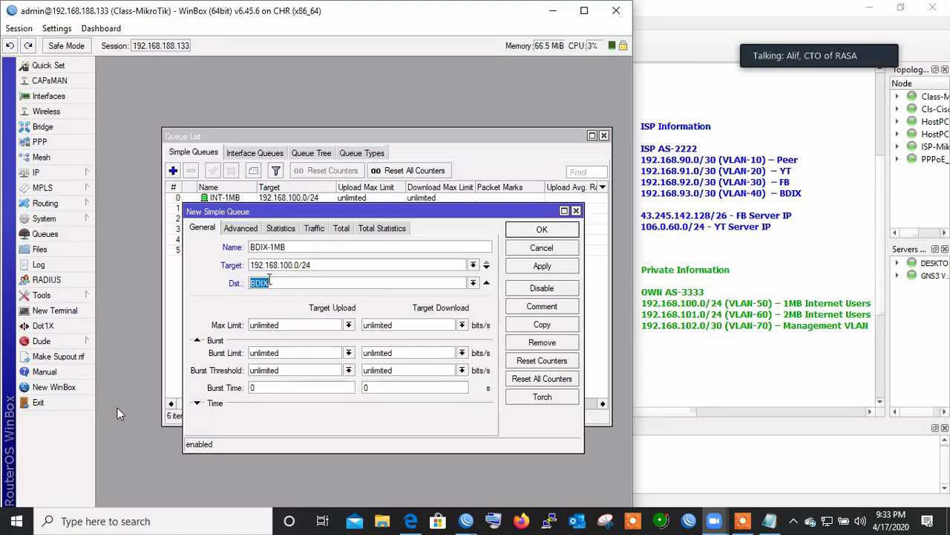
Choose BDIX-DW-1MB download and BDIX-UP-1MB upload queue types, then save BDIX-1MB.
left_click(243, 228)
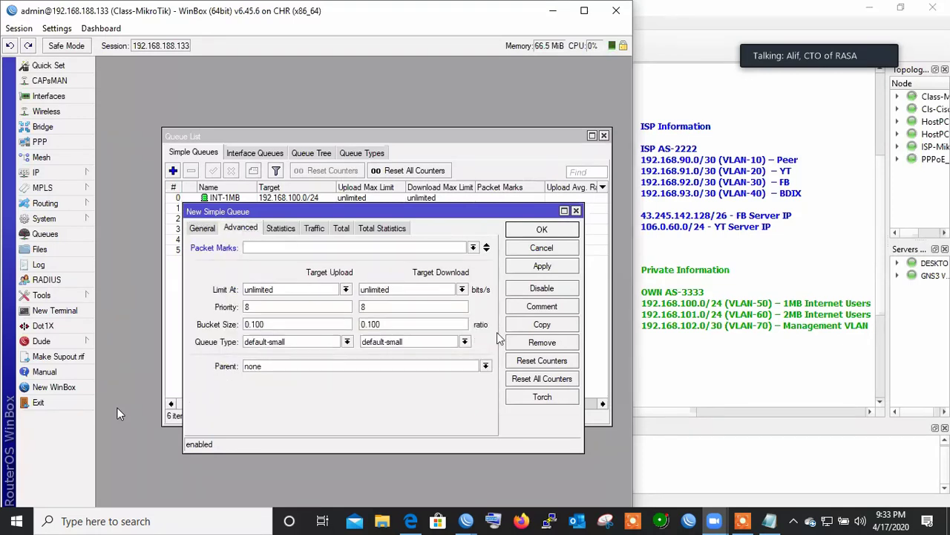
left_click(466, 341)
left_click(466, 341)
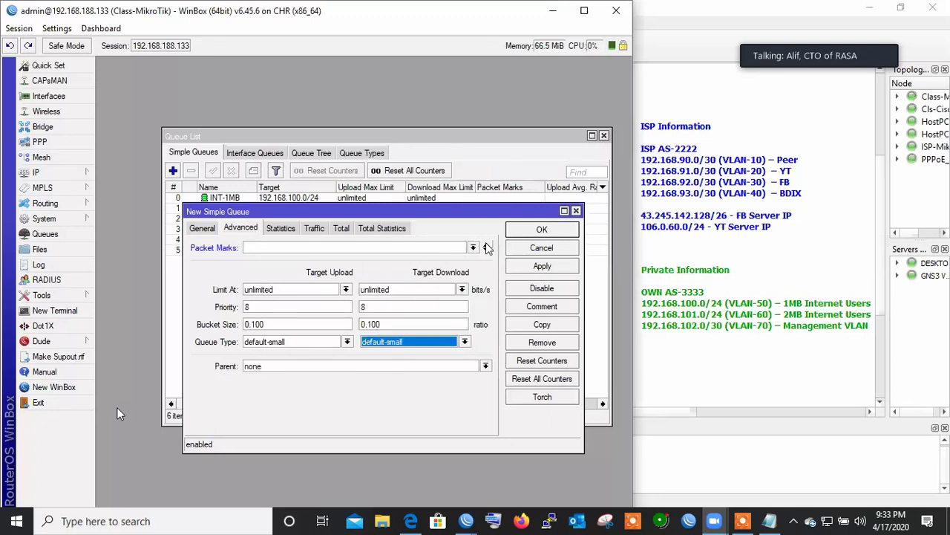
left_click(486, 247)
left_click(465, 341)
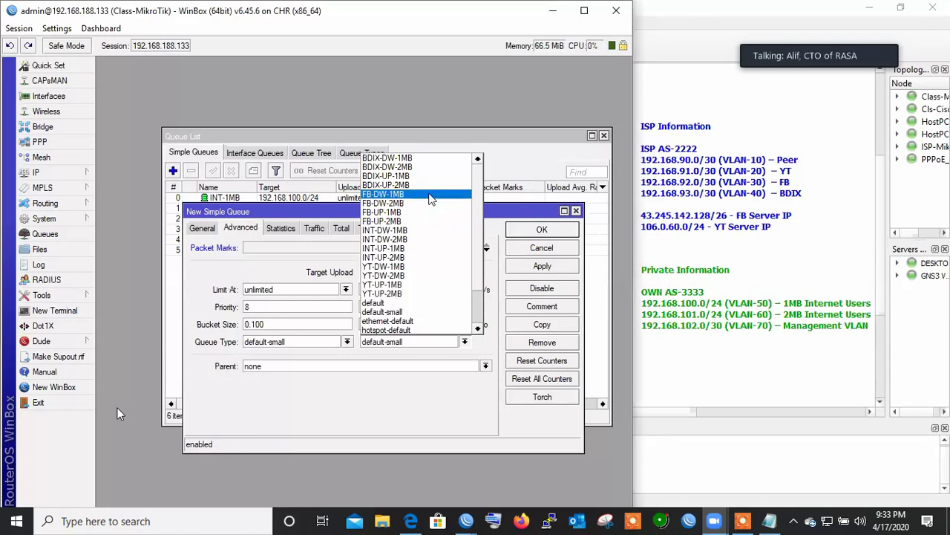
left_click(425, 158)
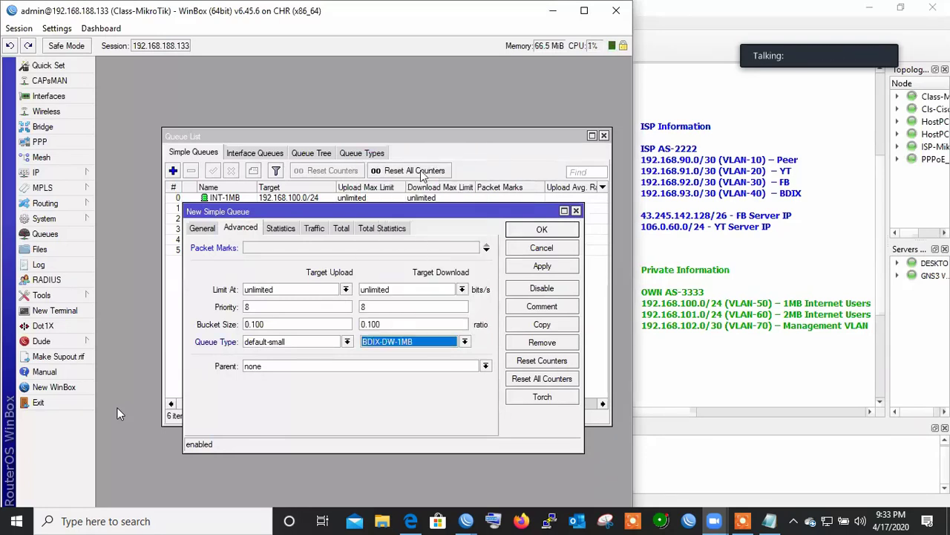
left_click(347, 342)
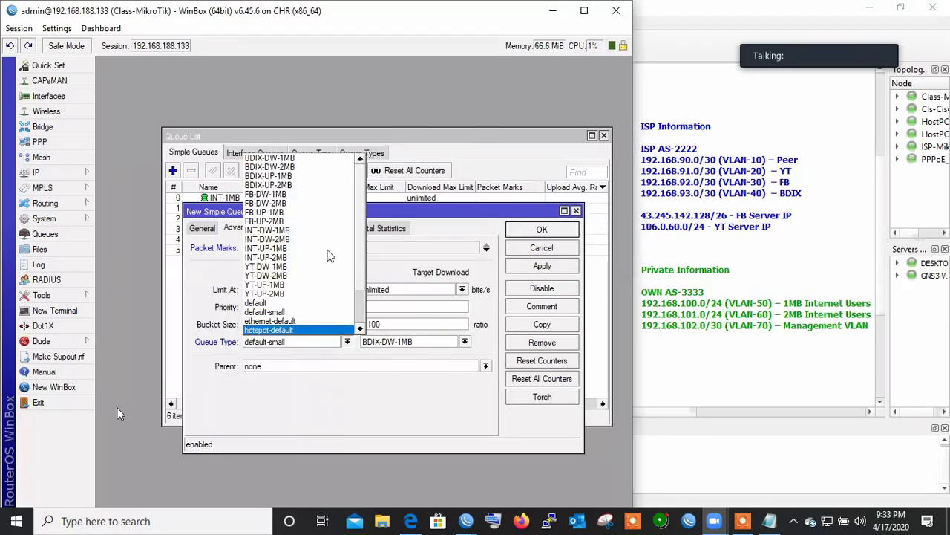
left_click(315, 176)
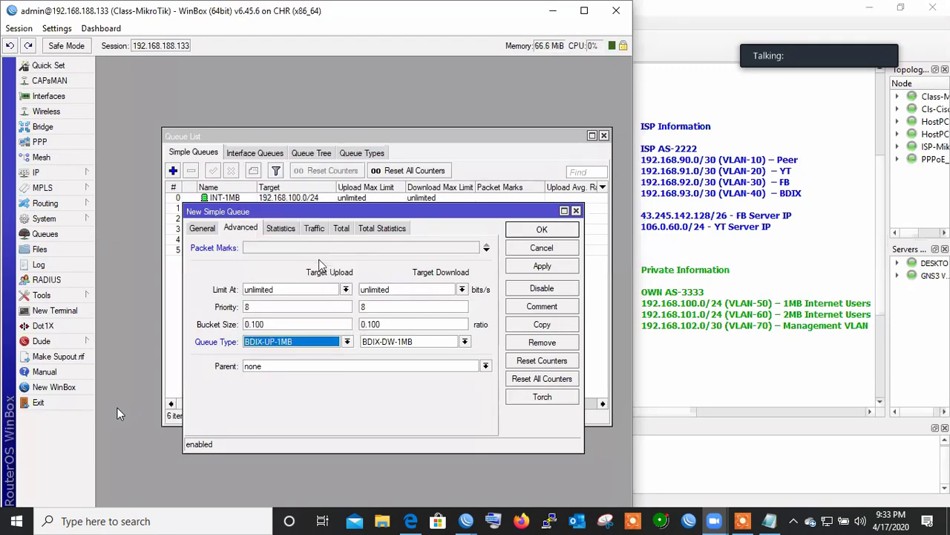
left_click(541, 230)
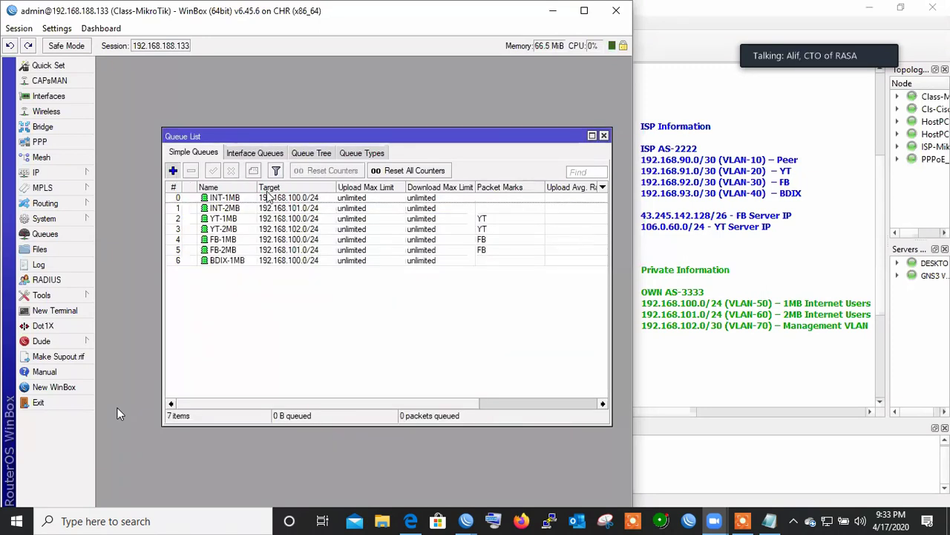
left_click(173, 170)
Name the queue BDIX-2MB with target 192.168.101.0/24 and destination BDIX.
type("B")
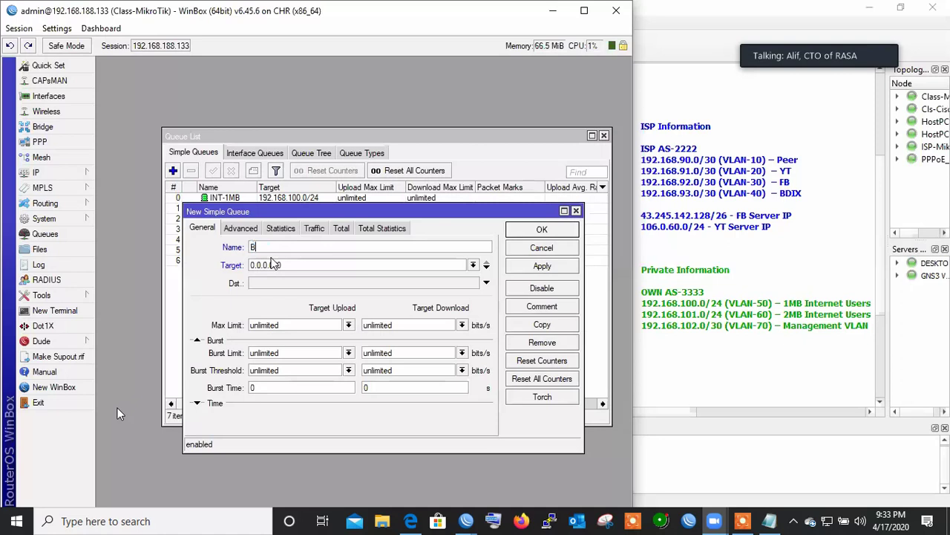
key("BackSpace")
key("BackSpace")
key("BackSpace")
type("BDIX-2MB")
key("Tab")
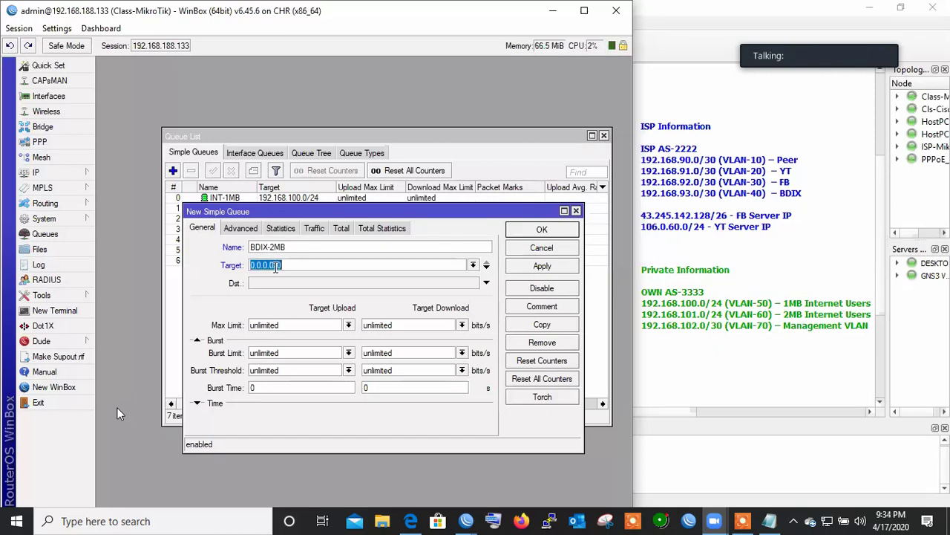
type("192.168.10")
type("1.0/24")
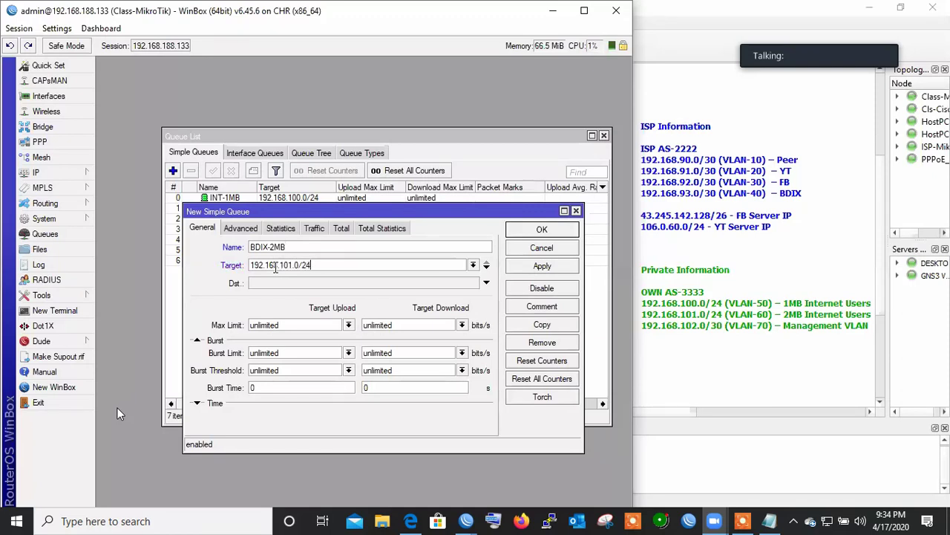
left_click(282, 285)
left_click(473, 283)
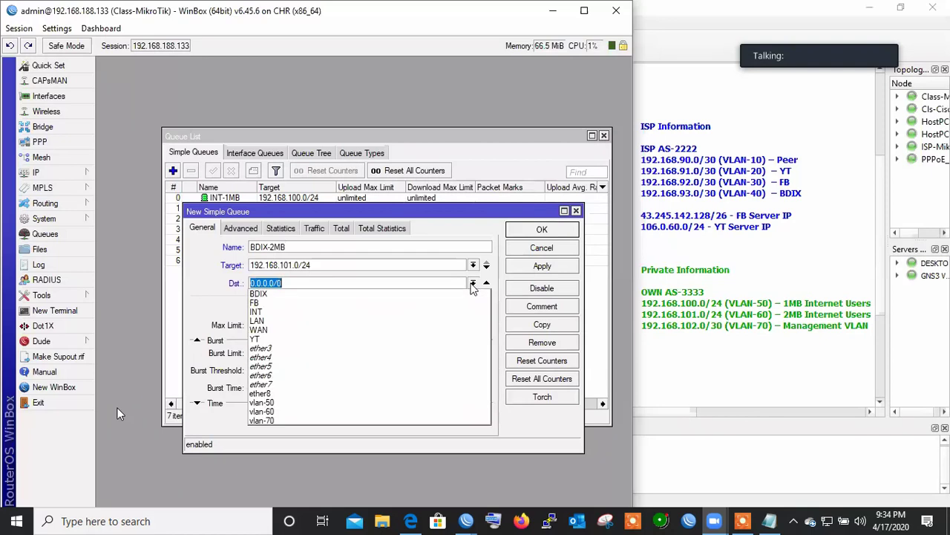
left_click(463, 295)
Choose BDIX-DW-2MB download and BDIX-UP-2MB upload queue types, then save the queue.
left_click(249, 231)
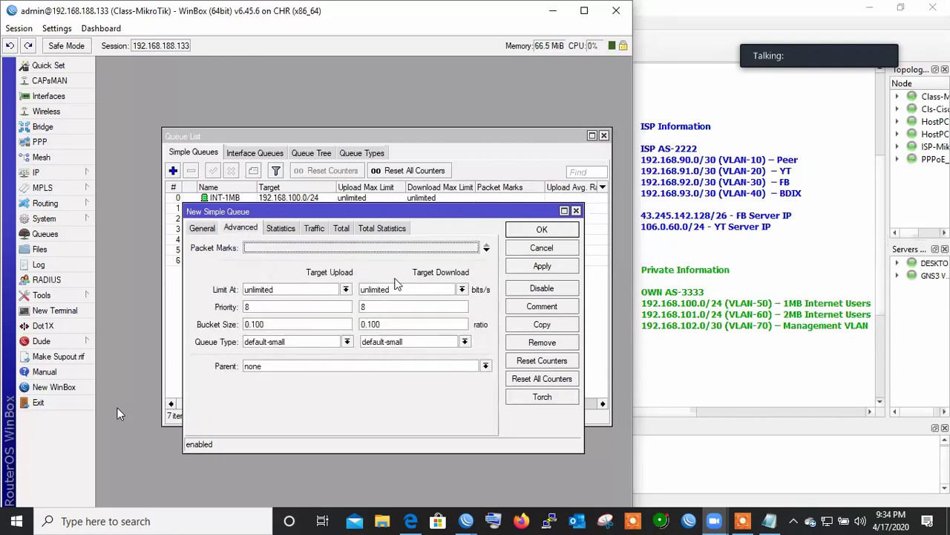
left_click(465, 342)
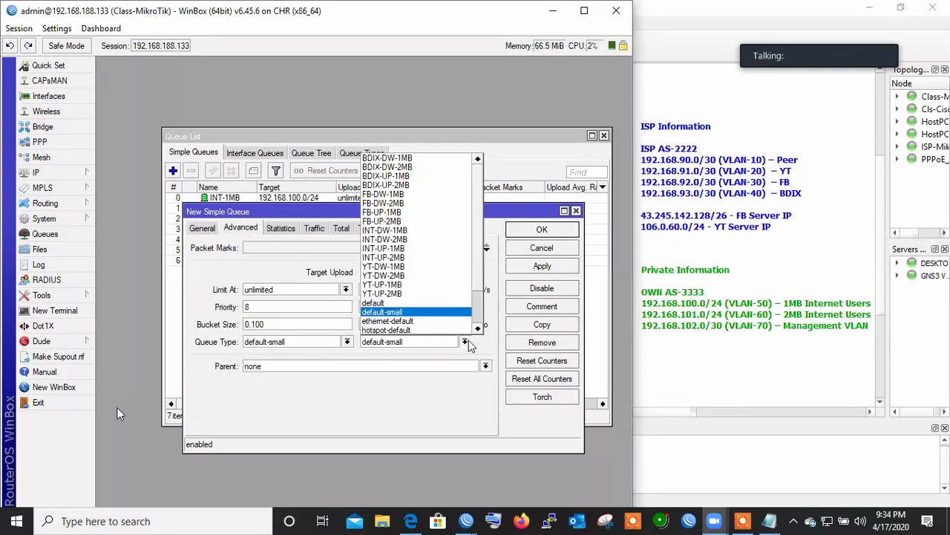
left_click(413, 166)
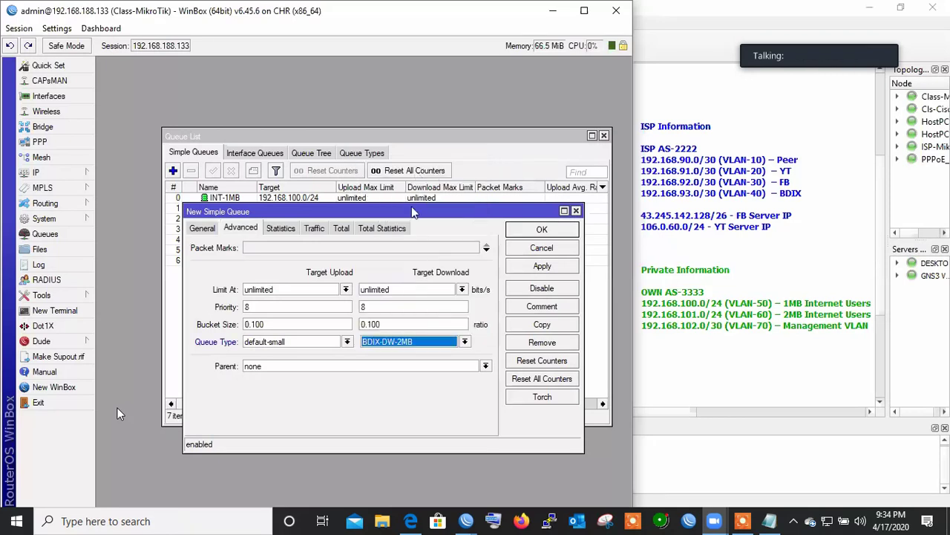
left_click(347, 341)
left_click(323, 185)
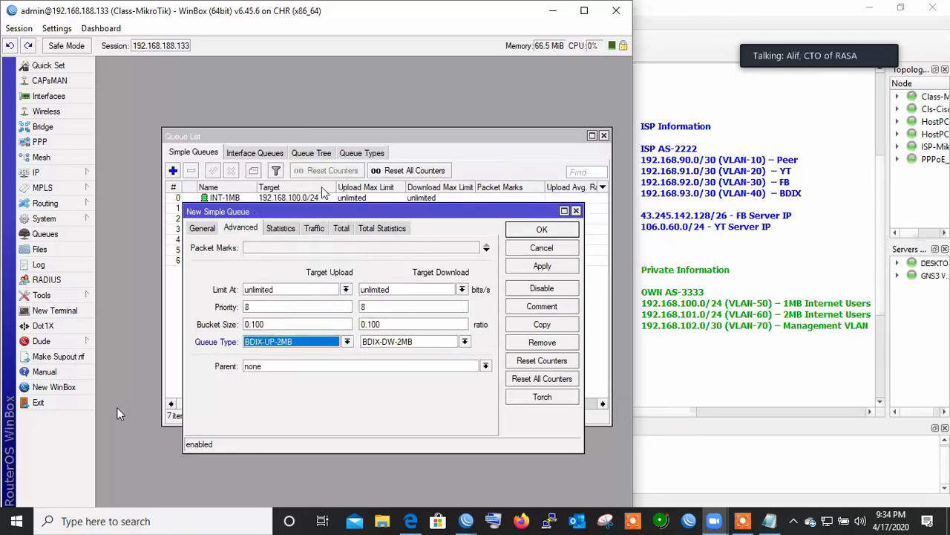
left_click(520, 229)
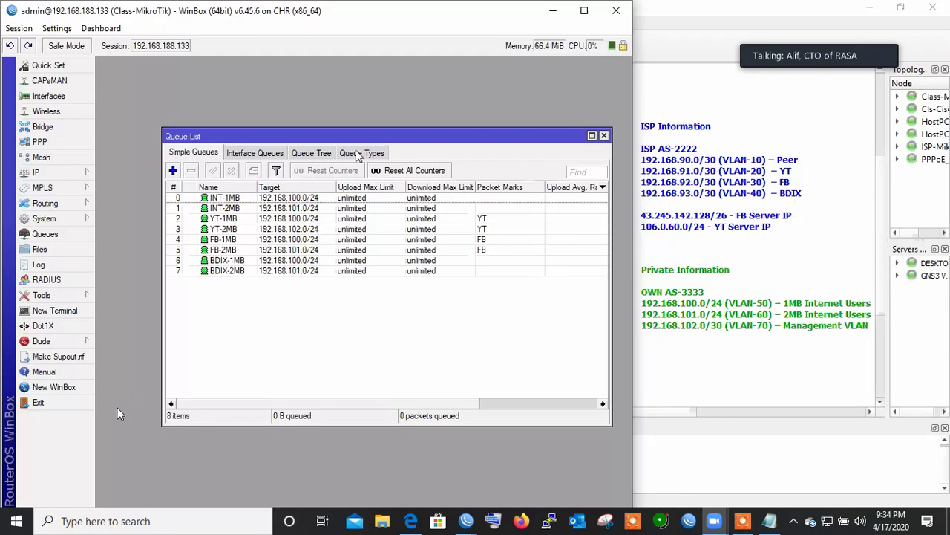
Give INT-DW-1MB a 5M burst rate, 1M burst threshold and 30-second burst time.
left_click(357, 154)
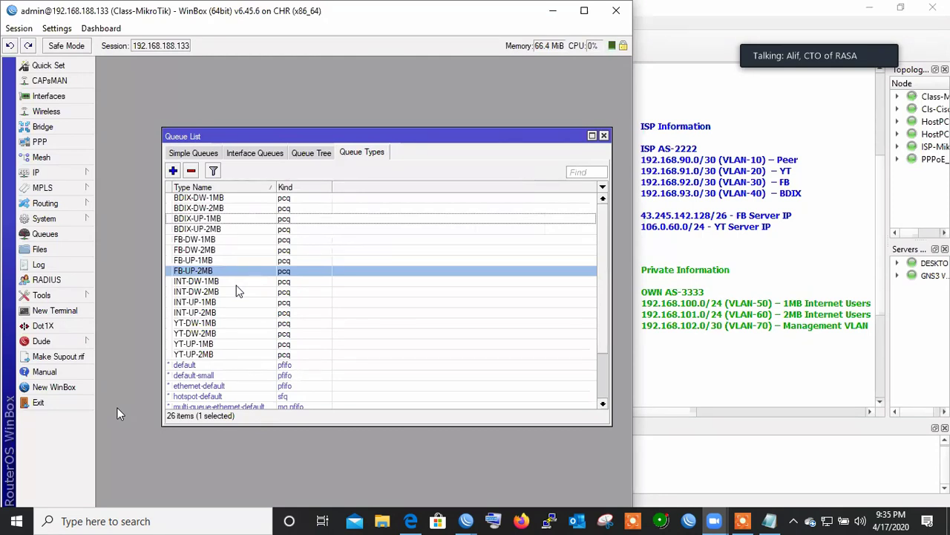
left_click(255, 218)
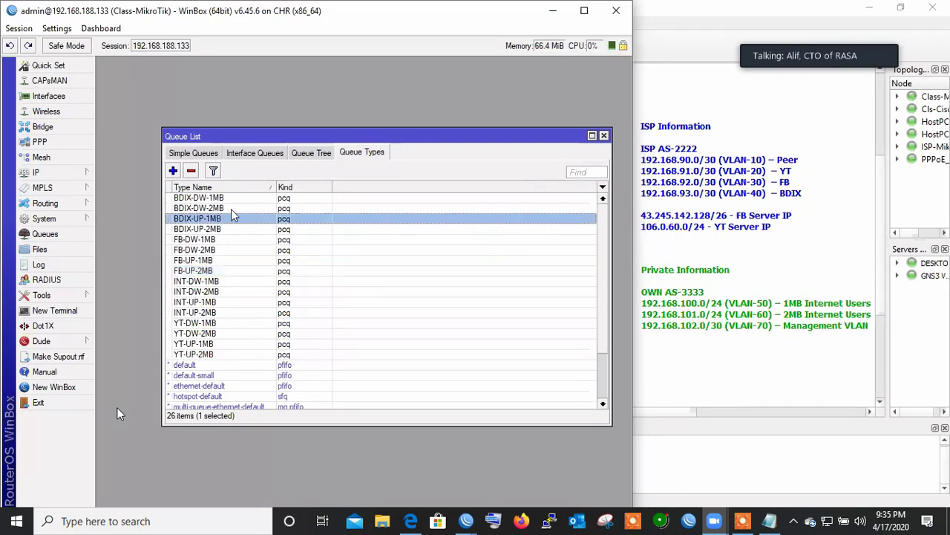
double_click(229, 281)
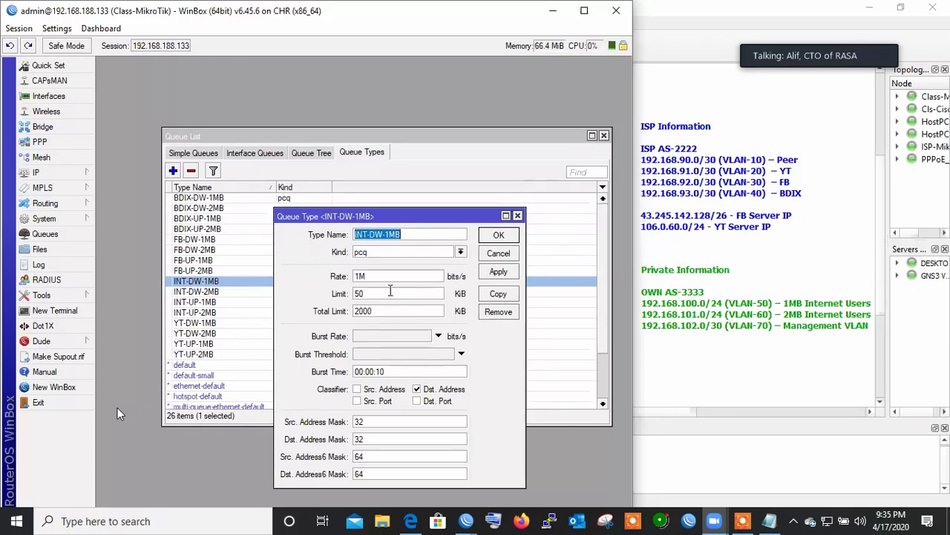
left_click(386, 340)
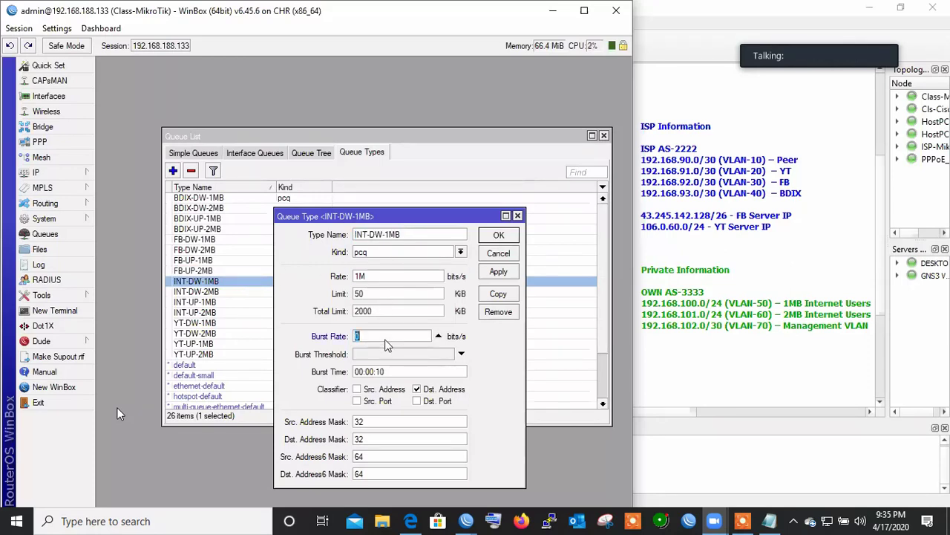
type("5M")
left_click(383, 354)
type("1")
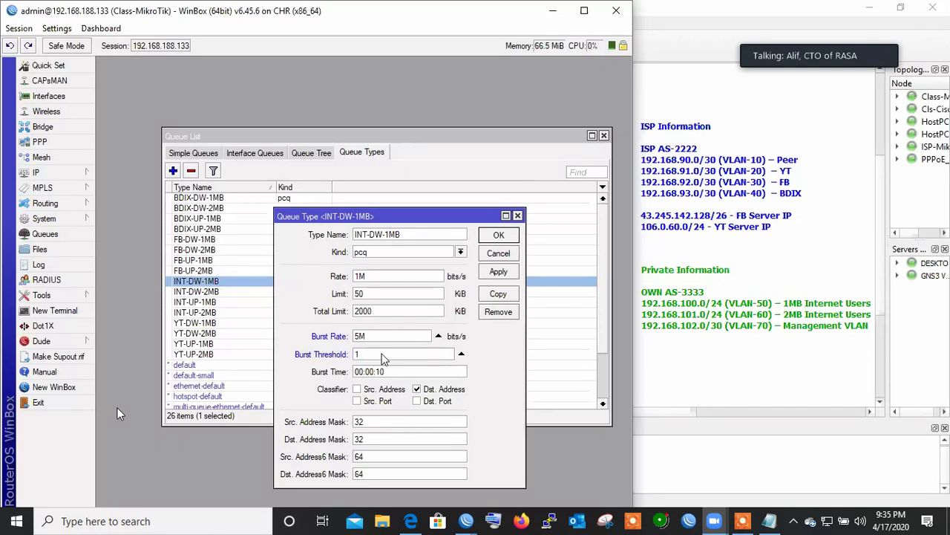
type("M")
left_click(395, 373)
key("BackSpace")
key("BackSpace")
type("30")
left_click(499, 234)
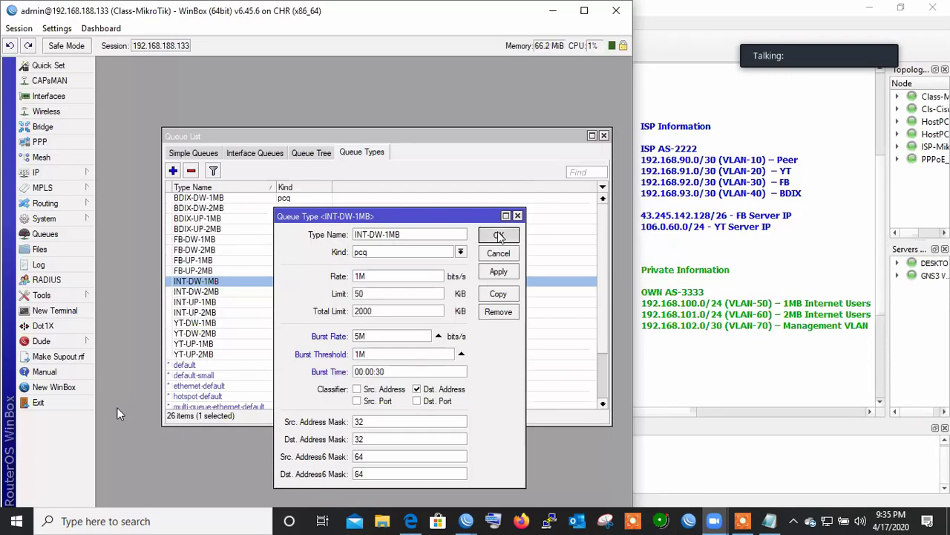
left_click(234, 325)
Set YT-DW-1MB's burst rate to 10M and burst threshold to 1M, and save.
double_click(234, 327)
left_click(378, 277)
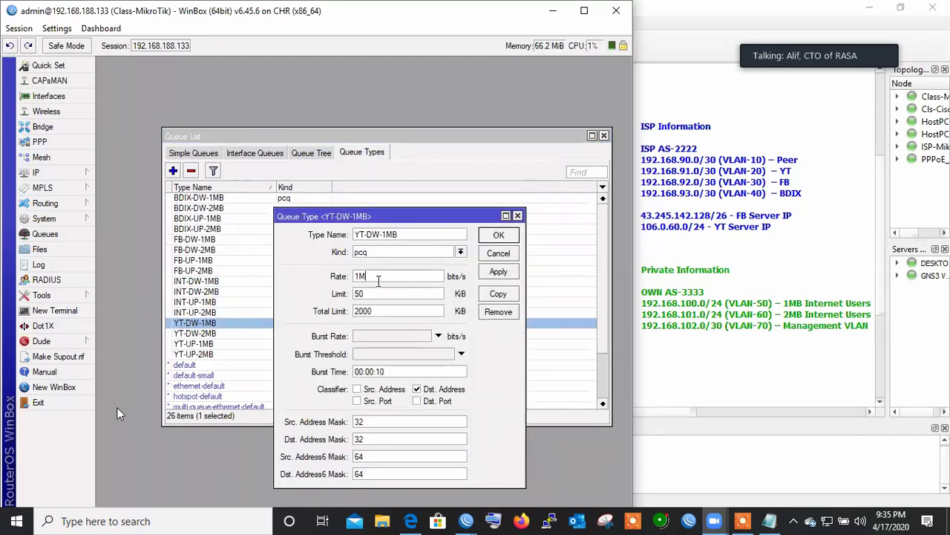
left_click(386, 340)
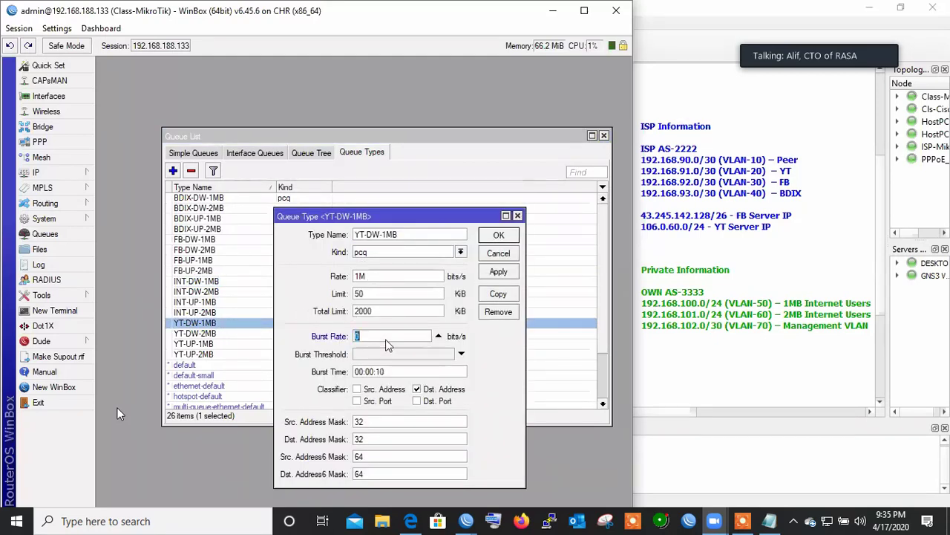
type("10M")
left_click(387, 356)
type("1")
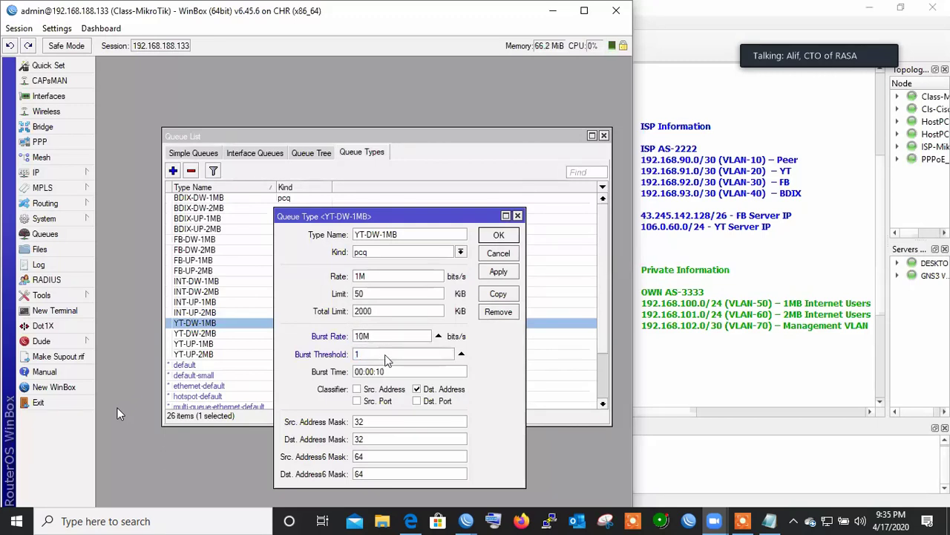
type("M")
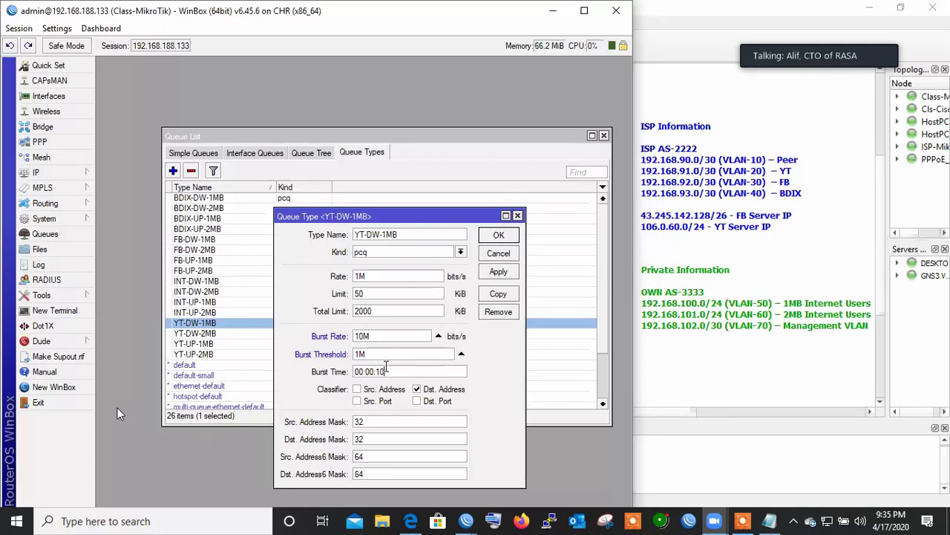
left_click(500, 235)
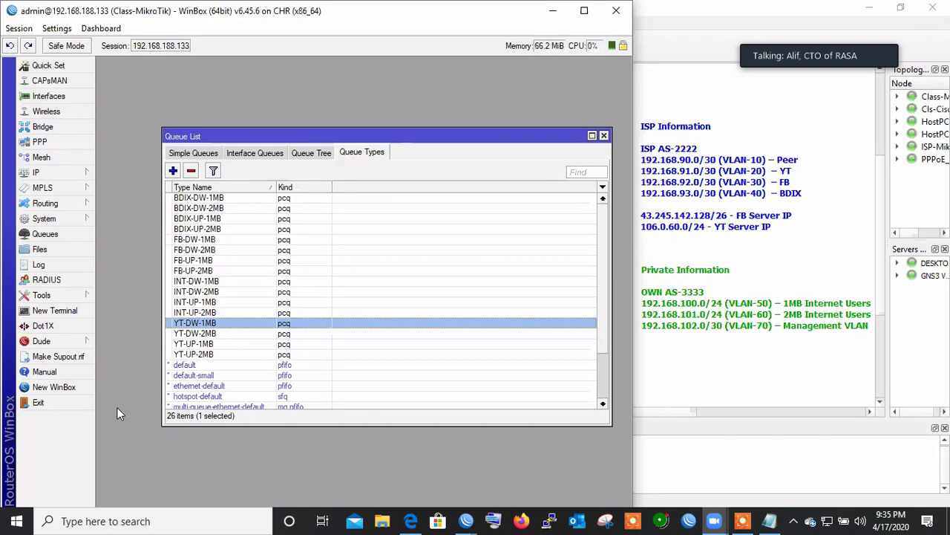
left_click(67, 311)
Ping the YT server address 106.0.60.1 from the router terminal.
left_click_drag(394, 256, 407, 169)
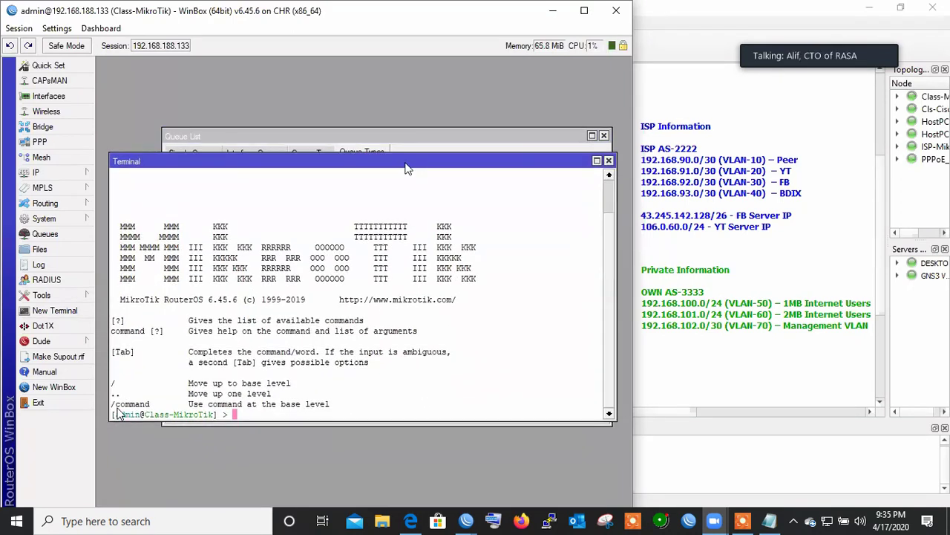
type("ping 106.0")
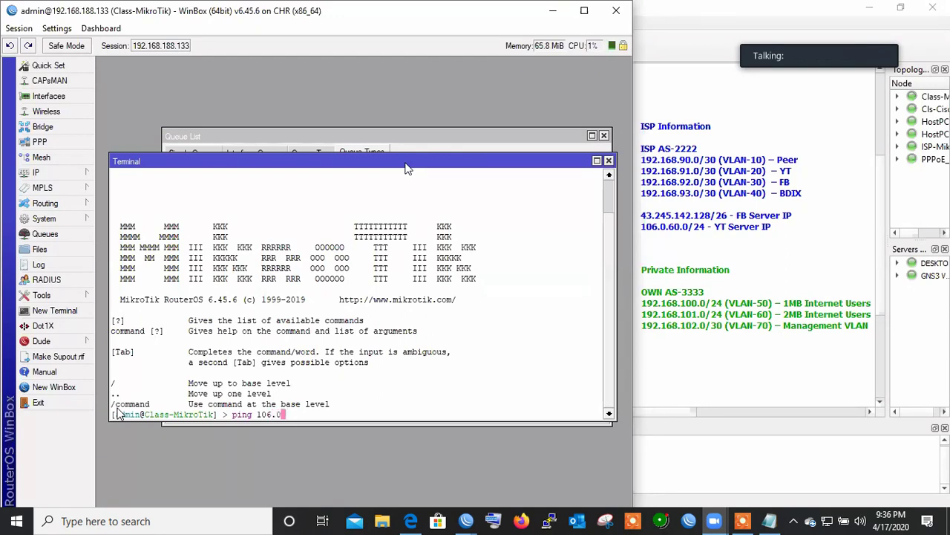
type(".60.1")
key("Return")
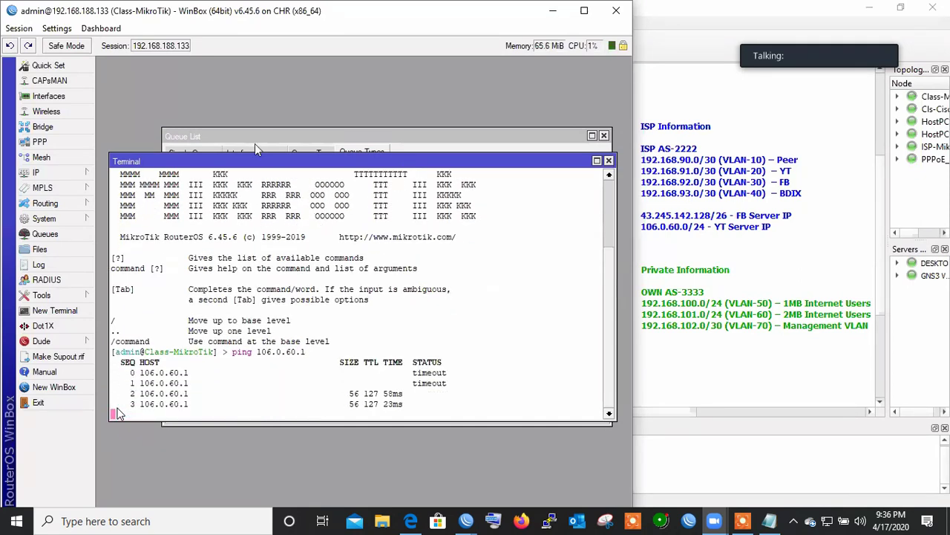
left_click(74, 178)
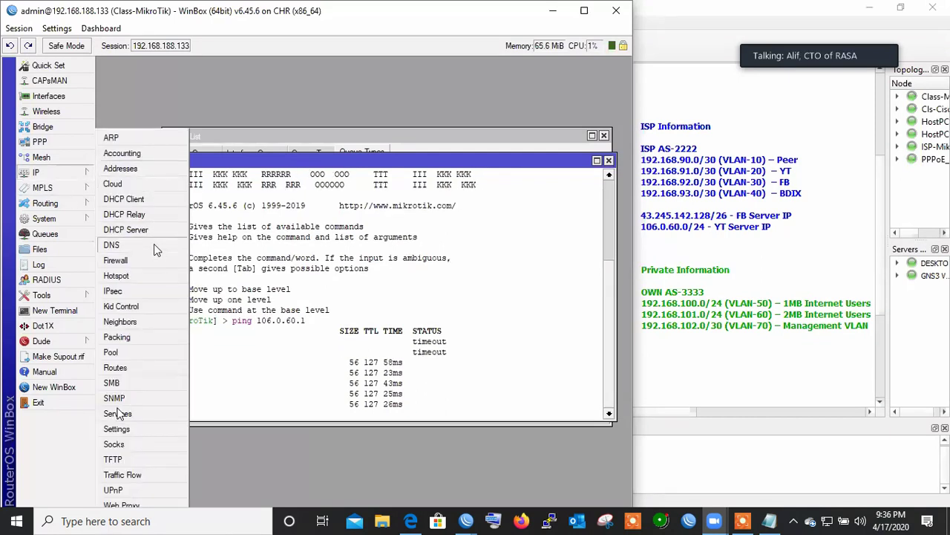
Show the firewall mangle rules with the YT source rule's byte and packet counters visible.
left_click(116, 261)
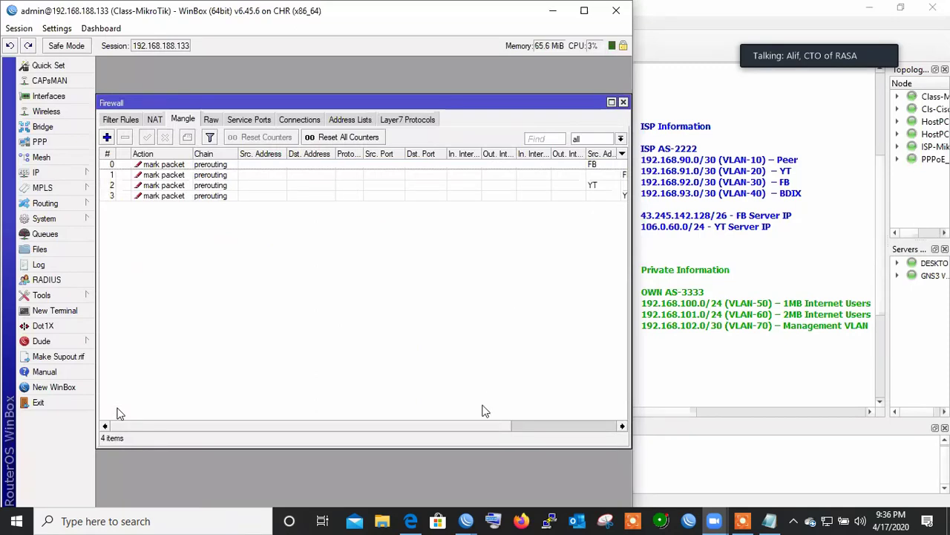
scroll(579, 406, "right", 3)
scroll(580, 406, "right", 1)
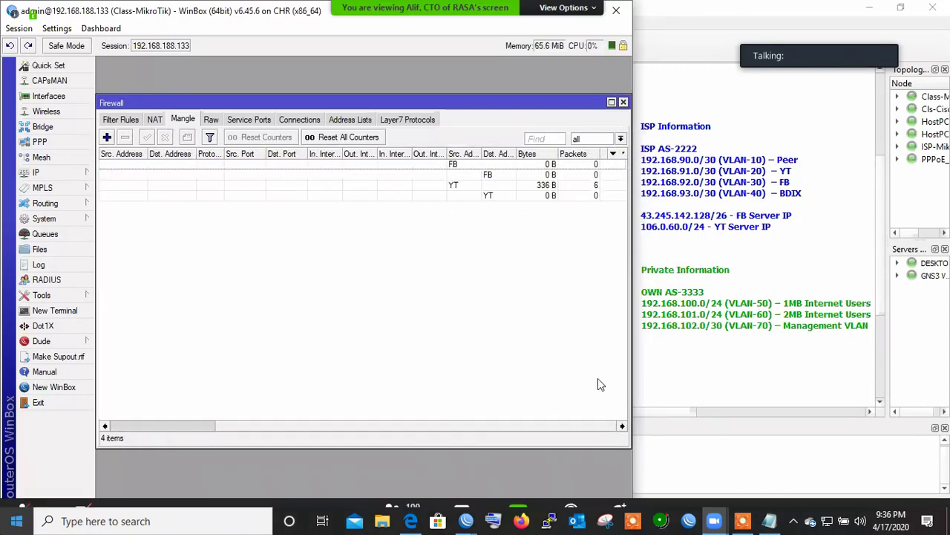
left_click(554, 194)
left_click(555, 186)
left_click_drag(555, 103, 559, 73)
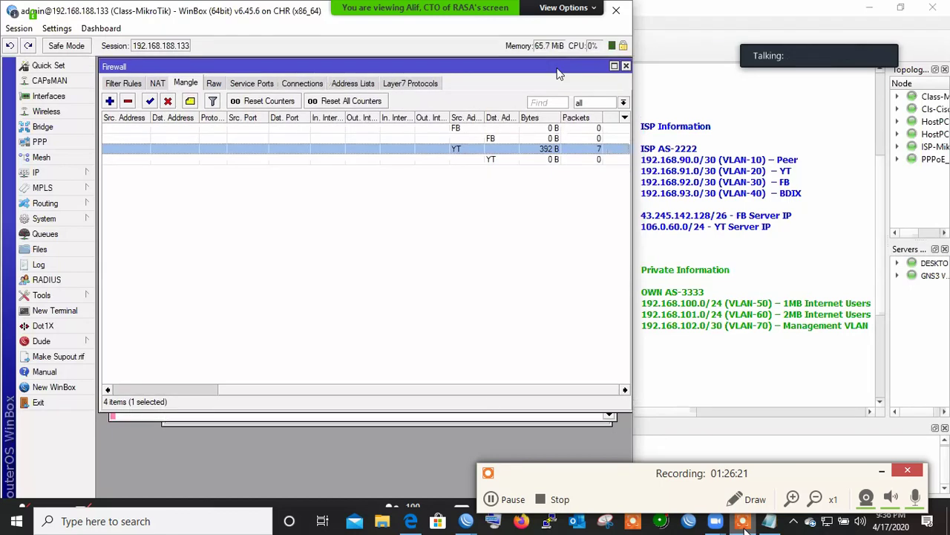
Bring the terminal forward and stop the ping to 106.0.60.1.
left_click(881, 471)
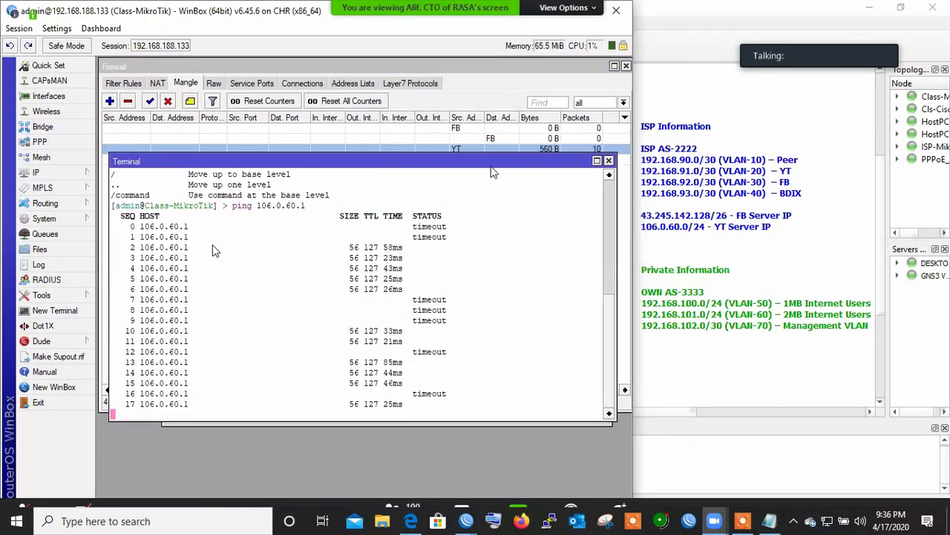
left_click_drag(492, 167, 492, 214)
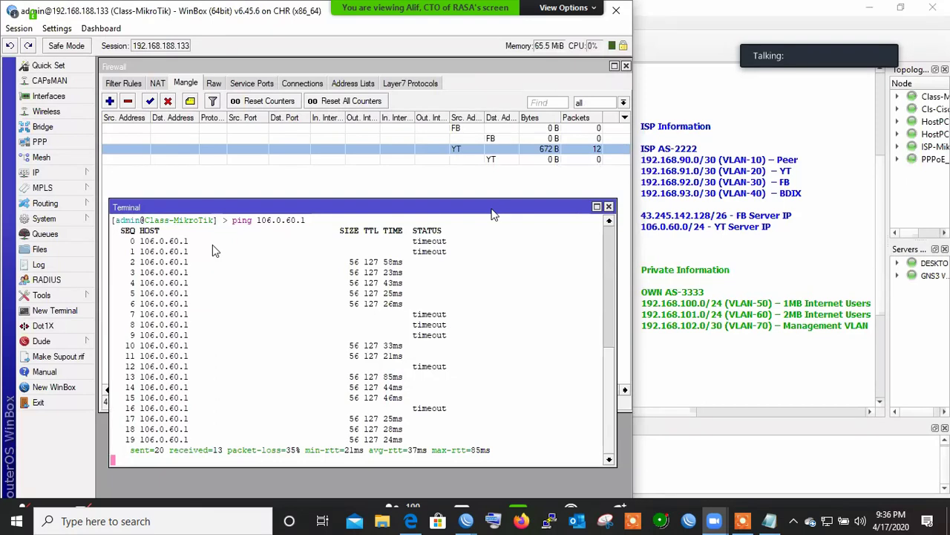
key("ctrl+c")
key("Up")
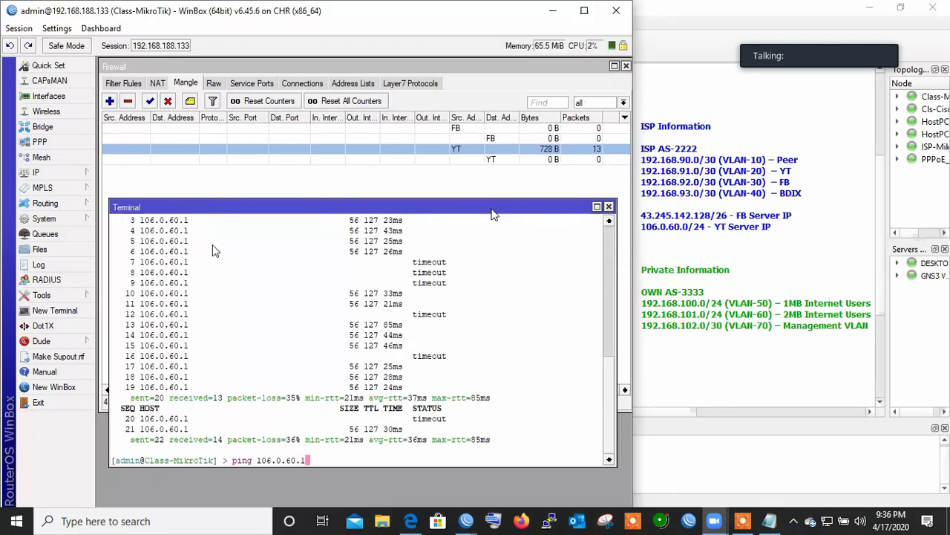
Ping the FB server 43.245.142.129, then stop the ping.
key("BackSpace")
key("BackSpace")
key("BackSpace")
key("BackSpace")
key("BackSpace")
key("BackSpace")
key("BackSpace")
key("BackSpace")
key("BackSpace")
key("BackSpace")
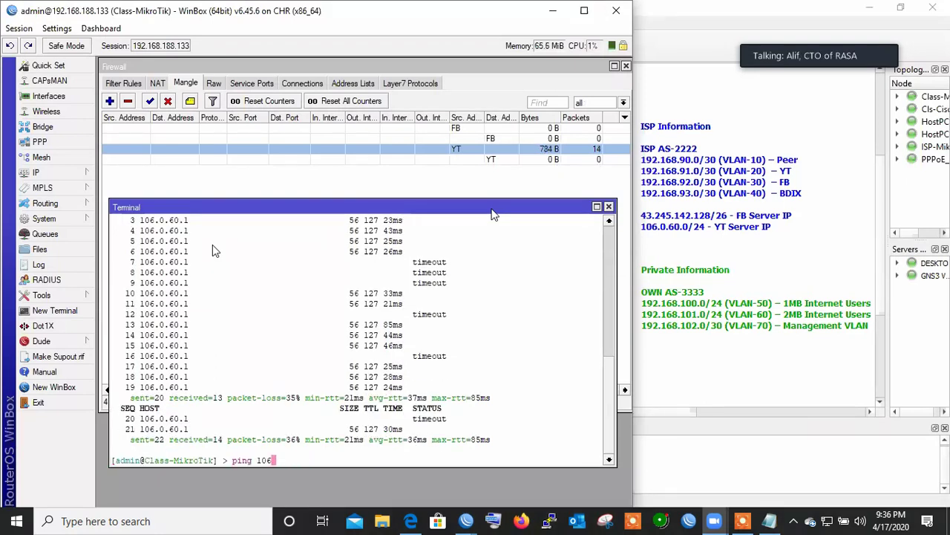
type("43.")
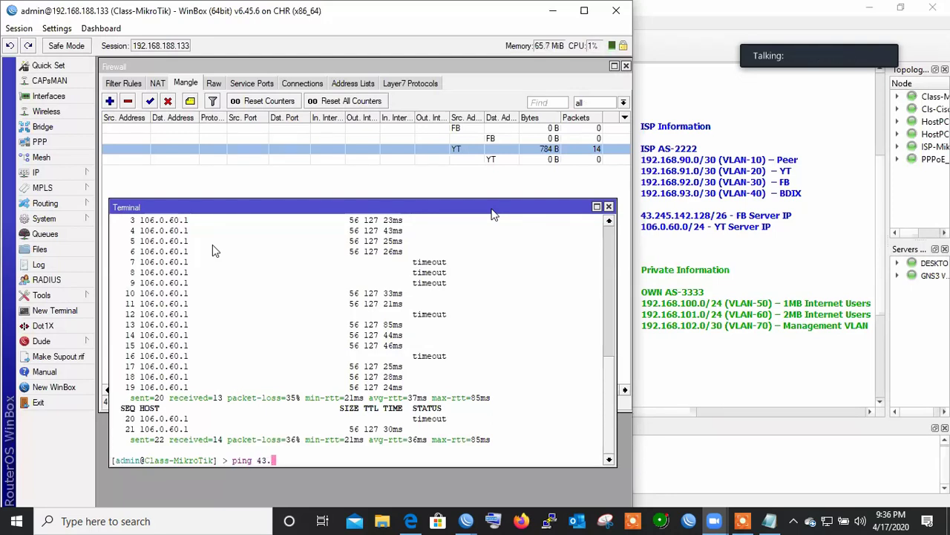
type("245")
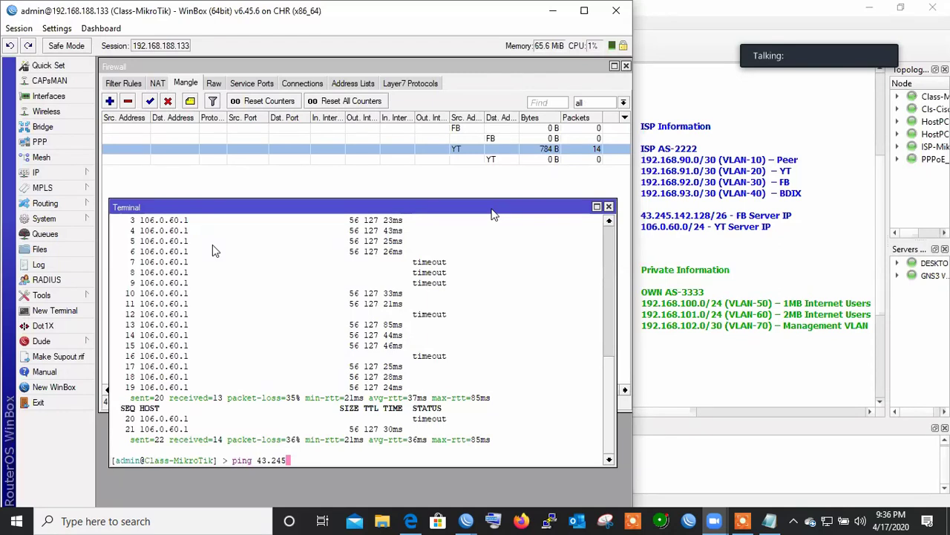
type(".142.129")
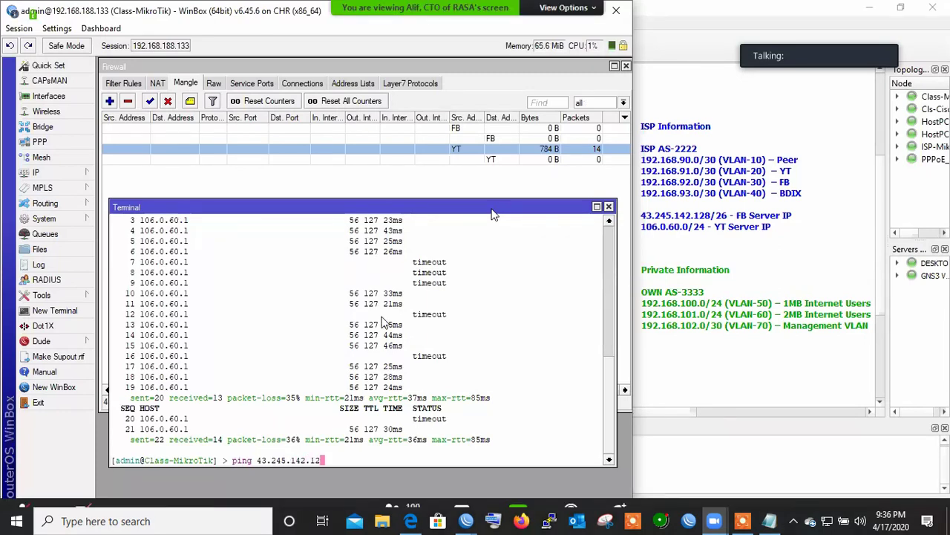
key("Return")
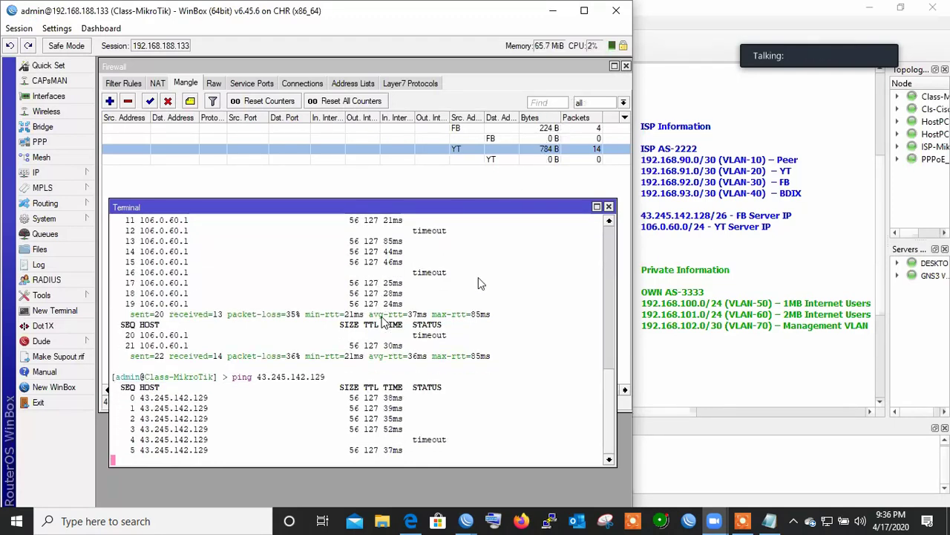
key("ctrl+c")
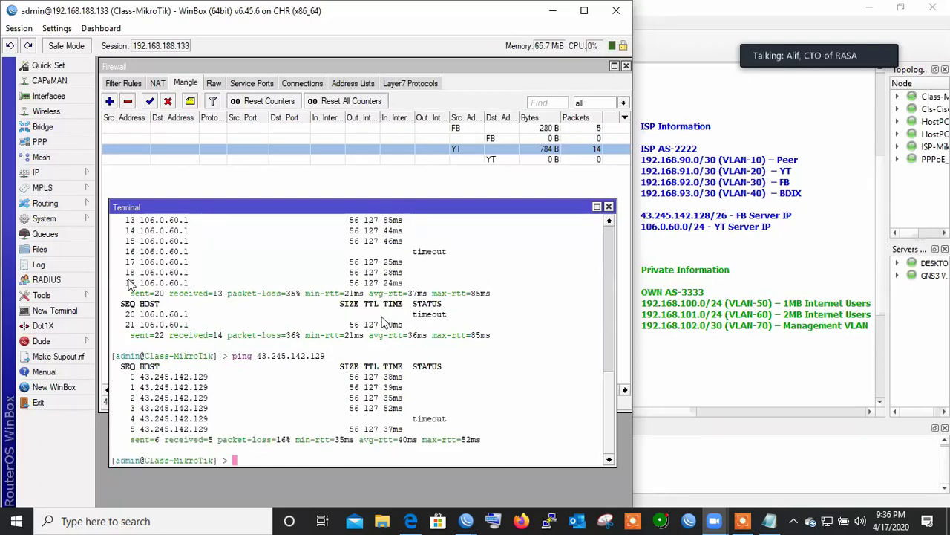
Start a tool traceroute command and copy the address 43.245.142.129 from the output.
type("tool ")
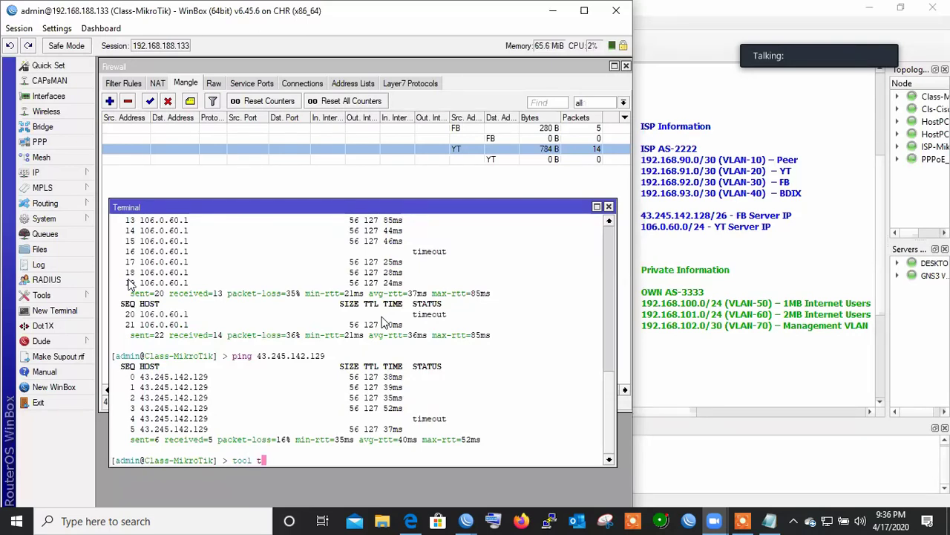
type("tra")
key("Tab")
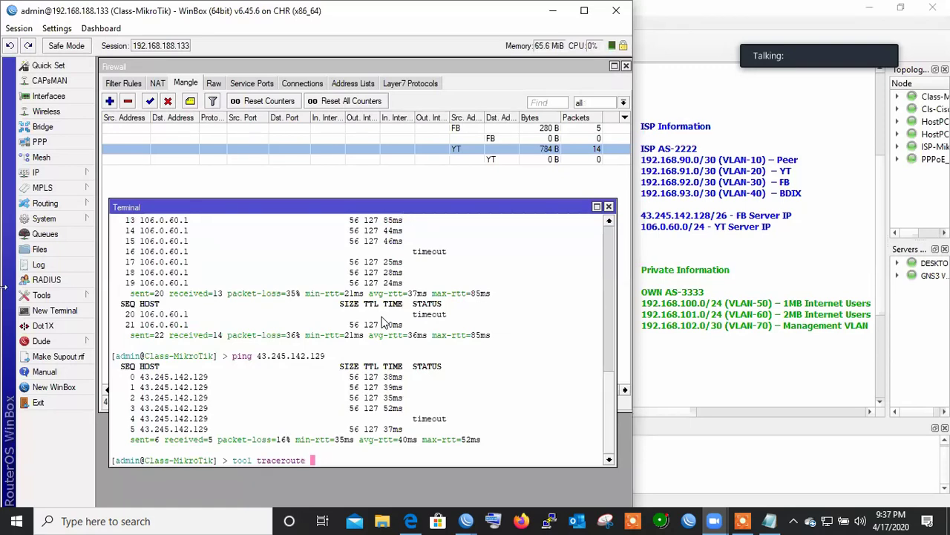
left_click_drag(140, 377, 212, 379)
right_click(210, 378)
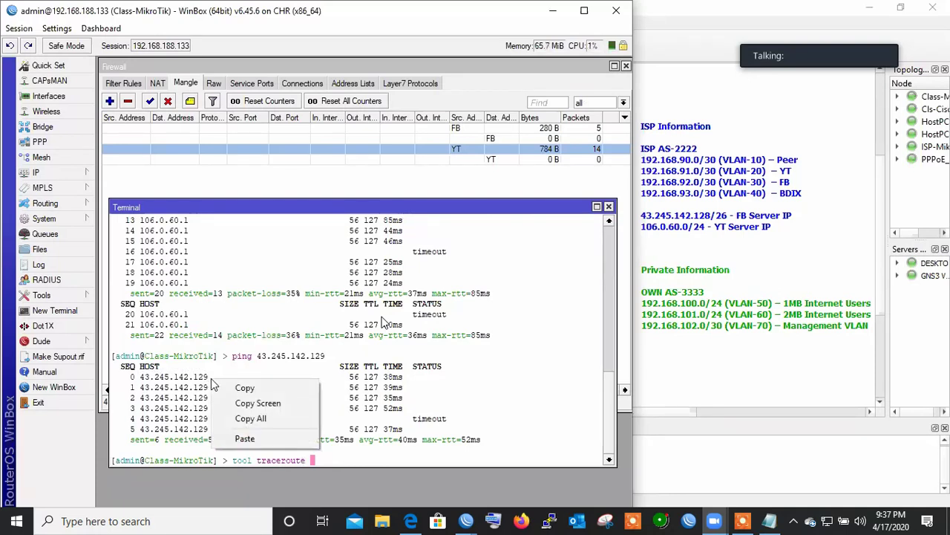
left_click(135, 379)
left_click_drag(140, 379, 211, 380)
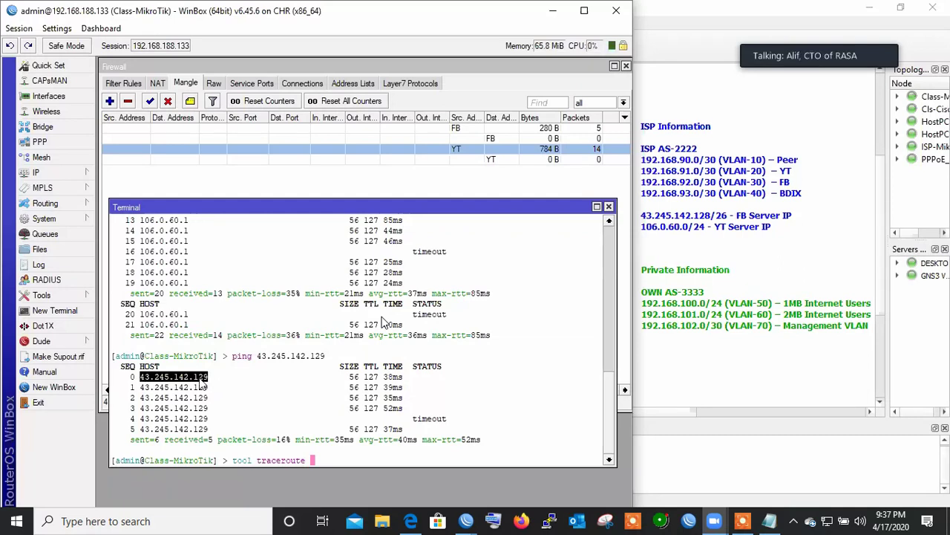
right_click(200, 380)
left_click(216, 391)
right_click(340, 395)
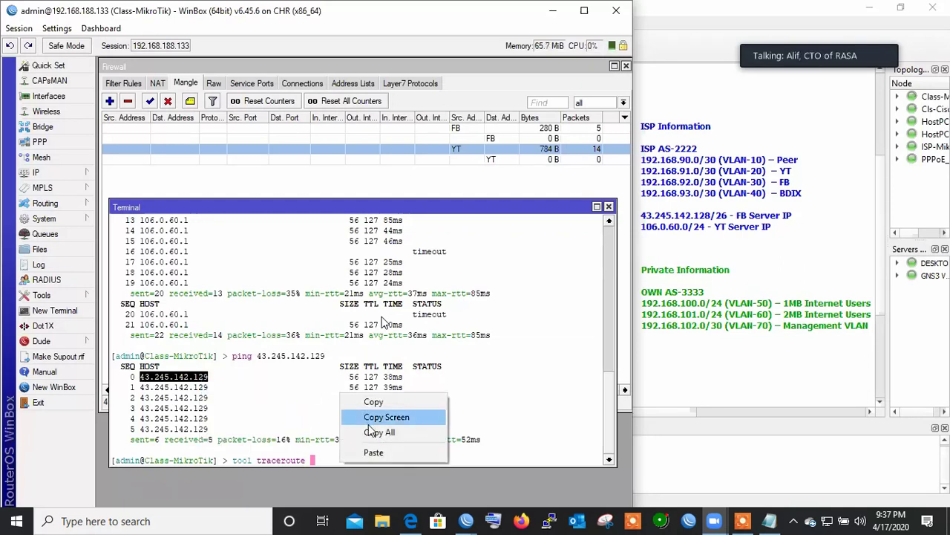